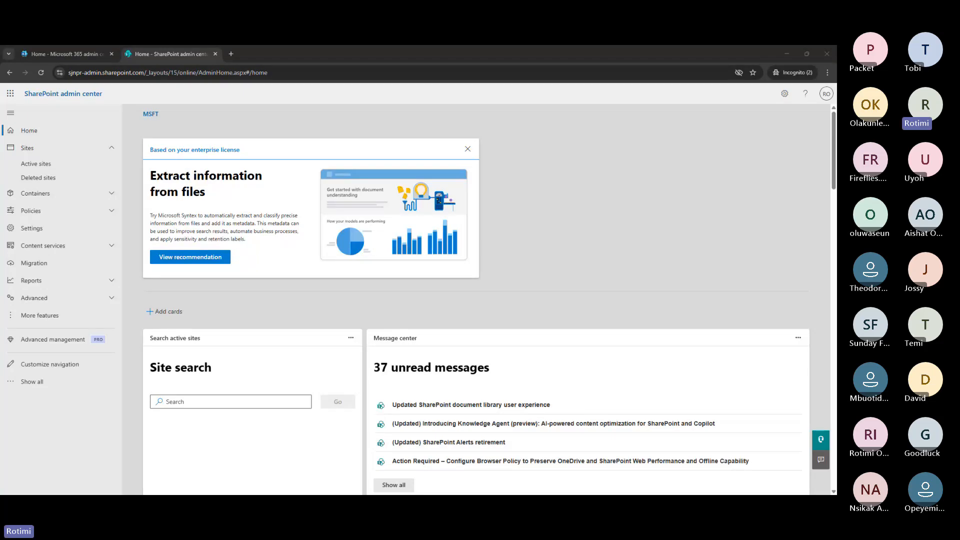
Switch between Deleted sites and Active sites, ending on the empty Deleted sites list
click(83, 173)
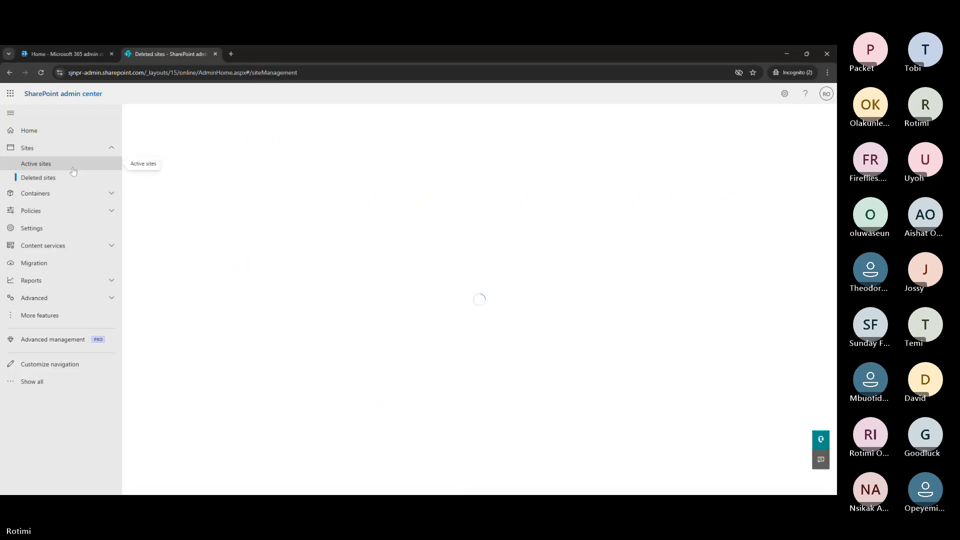
click(73, 168)
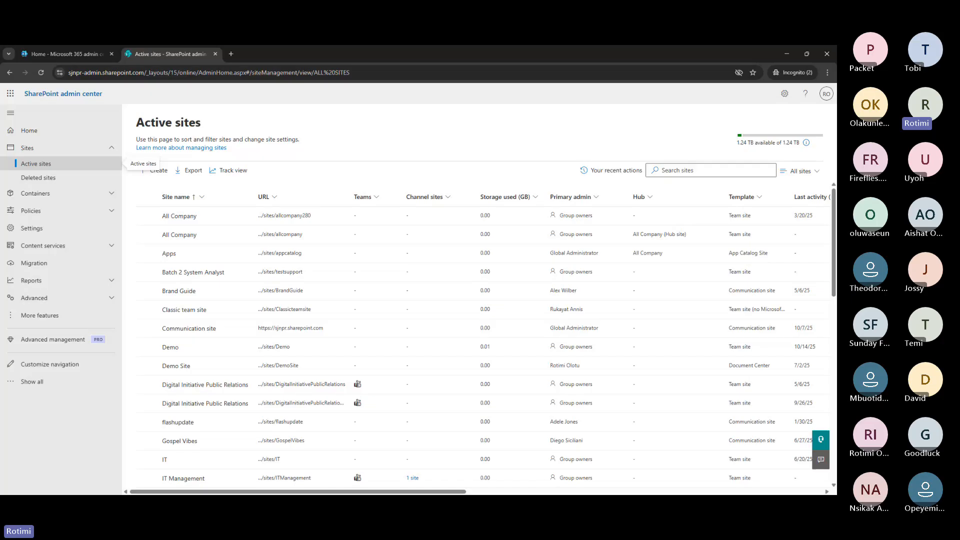
click(50, 178)
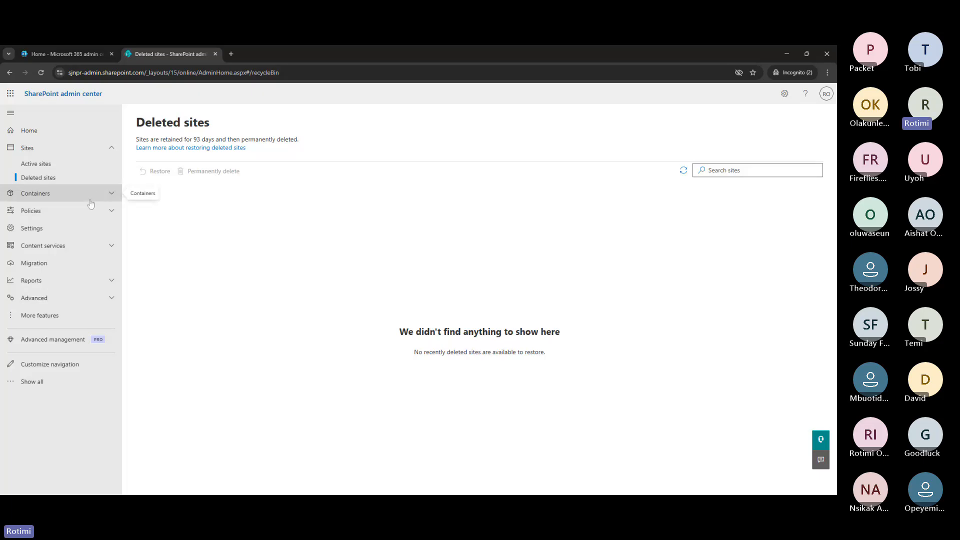
Open Policies > Sharing and scroll through the external sharing and default link settings
click(51, 212)
click(31, 226)
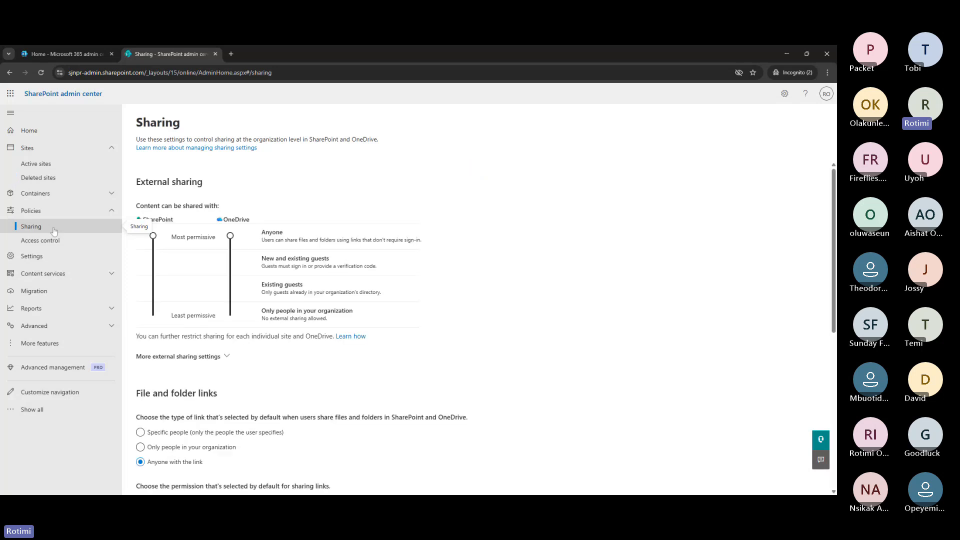
scroll(330, 326, down, 5)
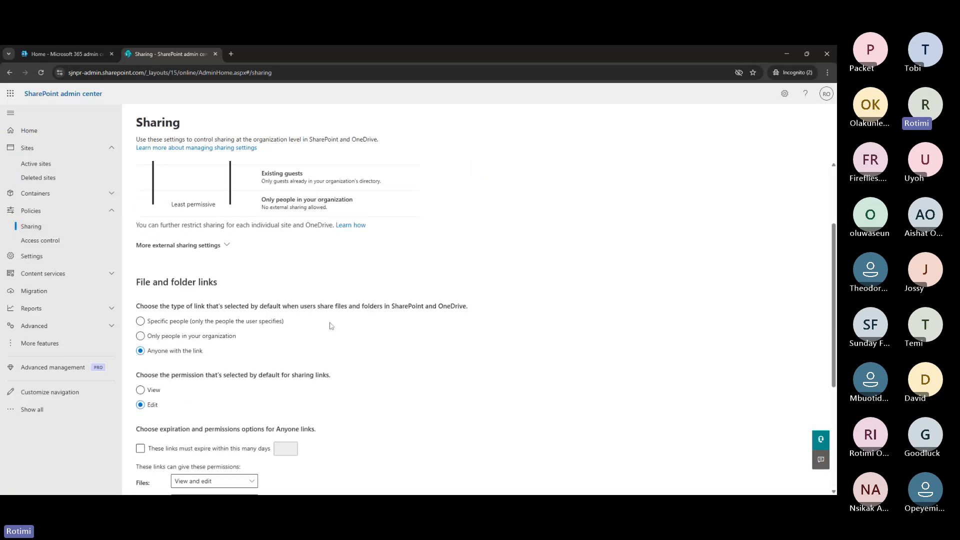
scroll(330, 326, down, 2)
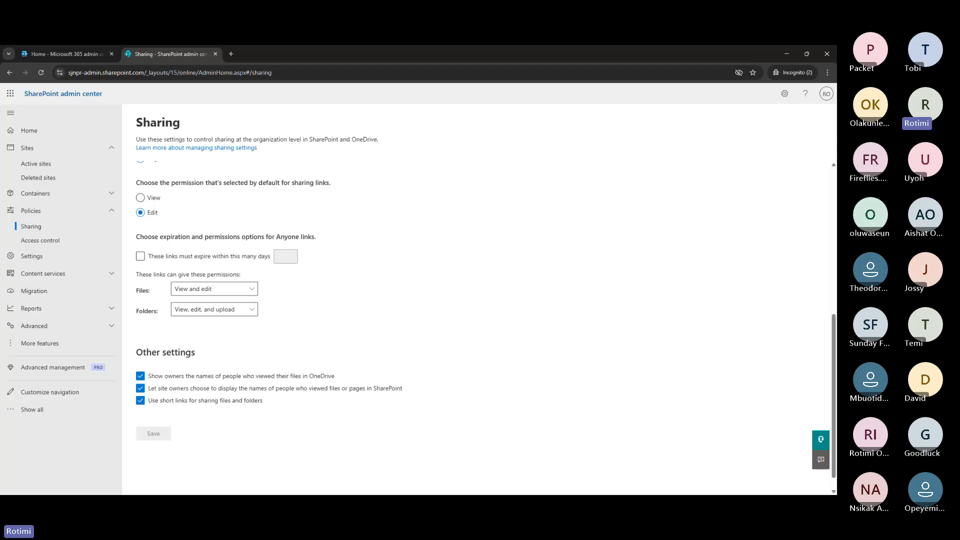
scroll(385, 307, up, 8)
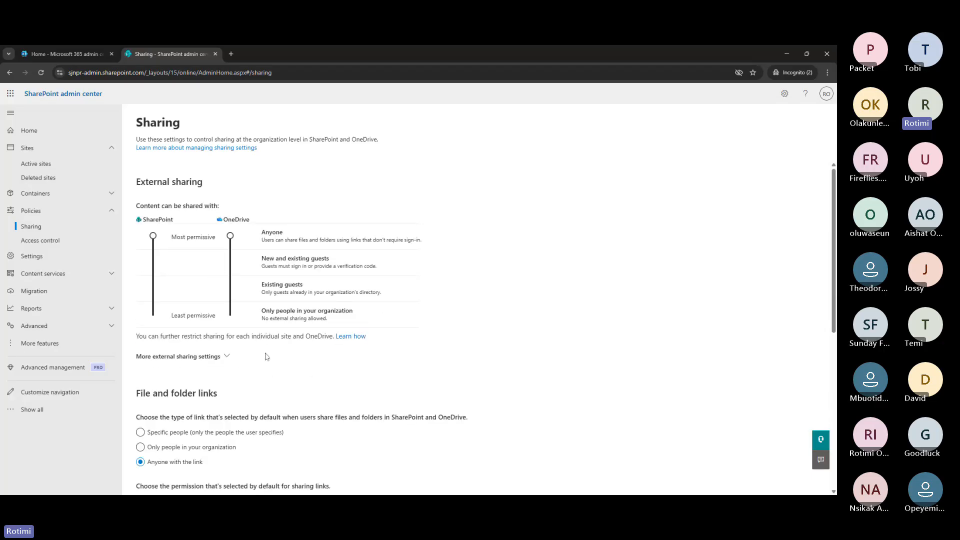
scroll(268, 358, down, 1)
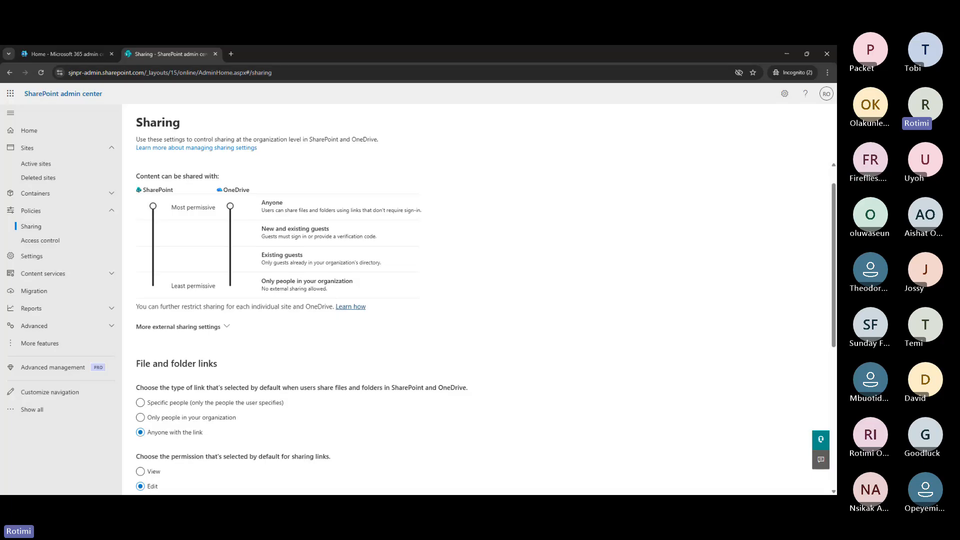
Open Settings and show Version history limits, set to Manually with 500 major versions
click(38, 264)
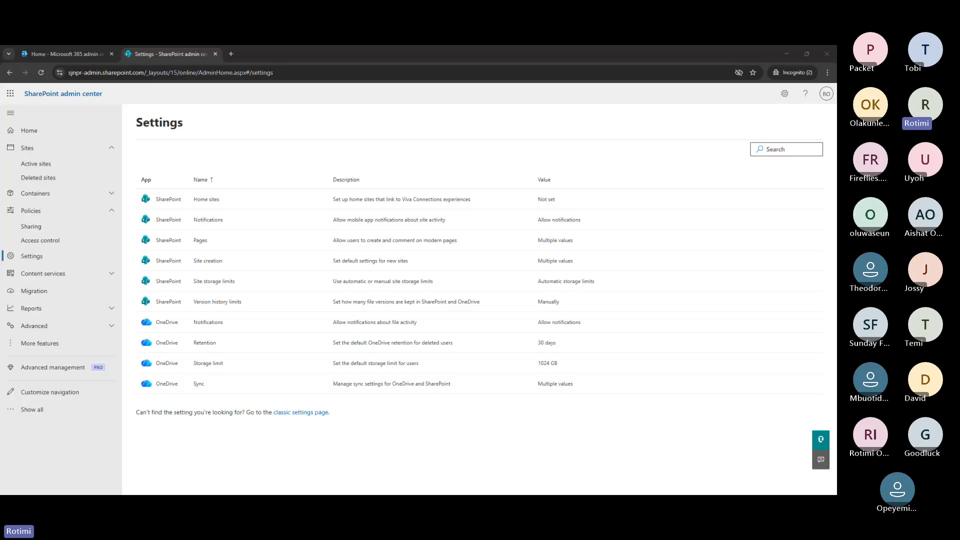
click(218, 302)
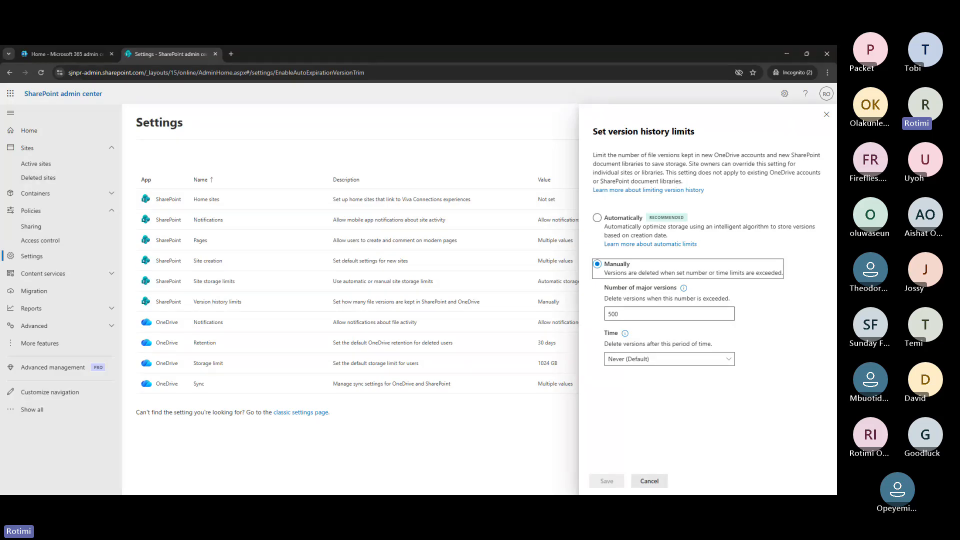
Try 1 as the major version count, then cancel the version history limits panel unsaved
click(669, 314)
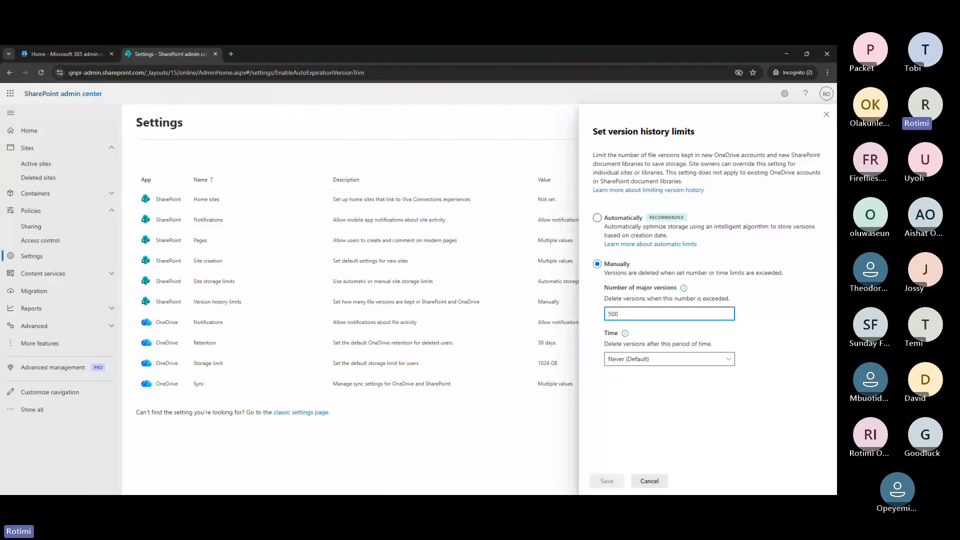
key(BackSpace)
key(BackSpace)
key(BackSpace)
text(1)
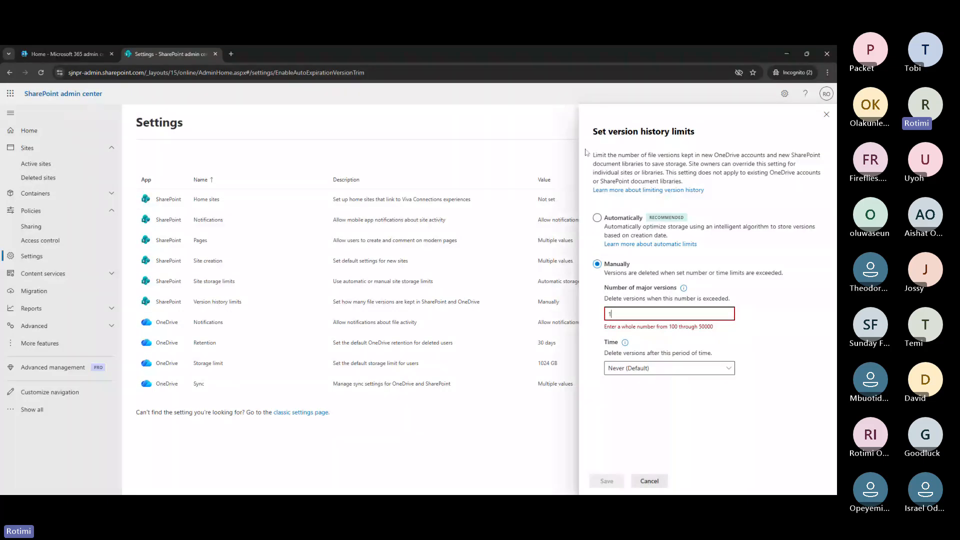
click(571, 143)
click(649, 482)
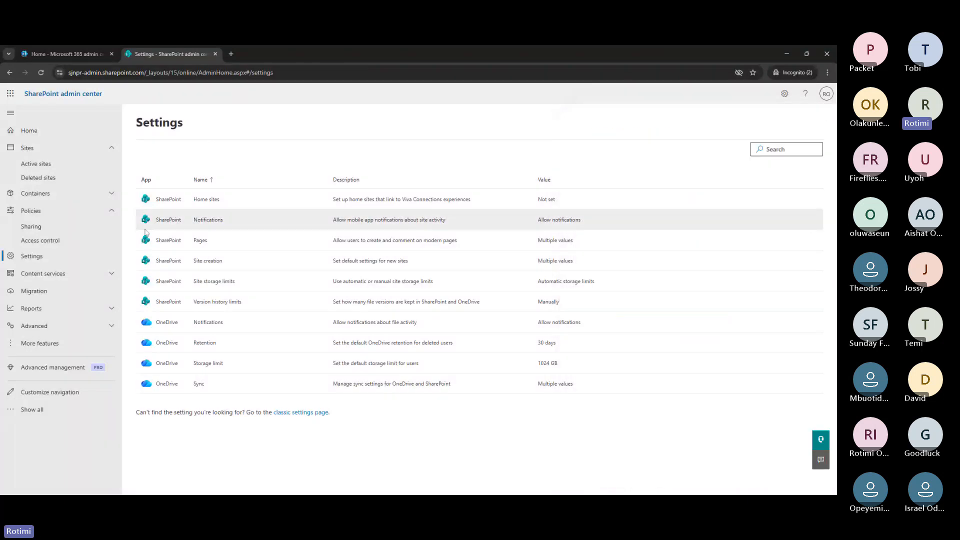
Search Active sites for 'bra' and briefly highlight the 1.24 TB storage availability figure
click(34, 165)
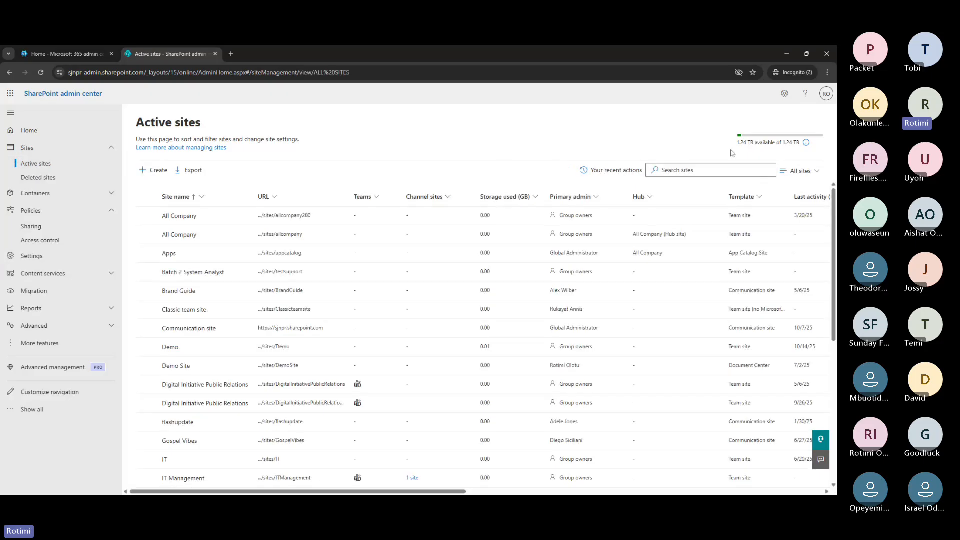
click(710, 170)
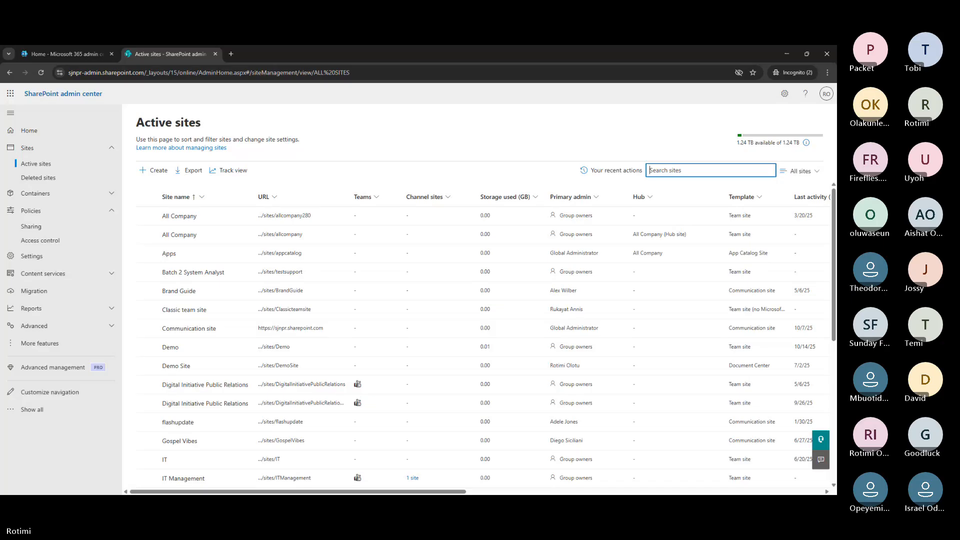
text(bra)
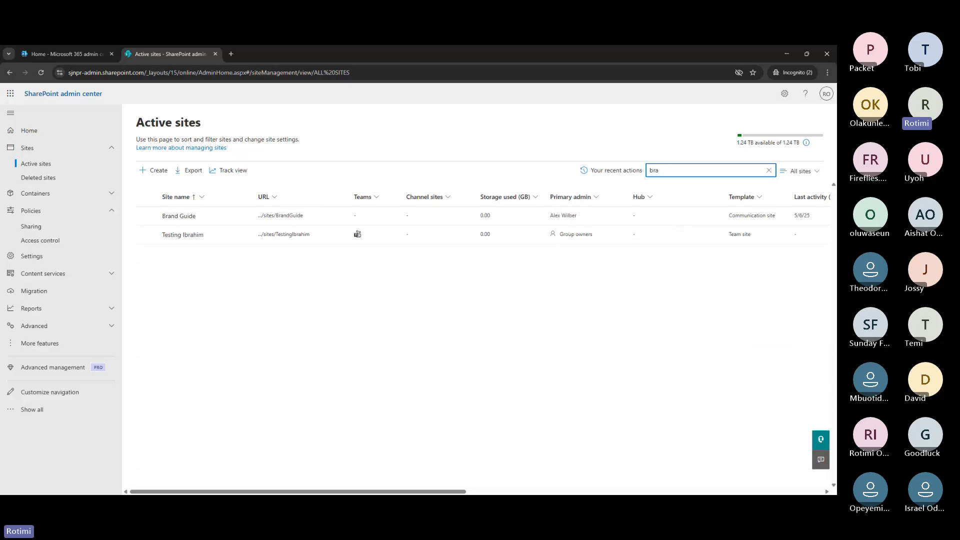
drag(736, 142, 803, 144)
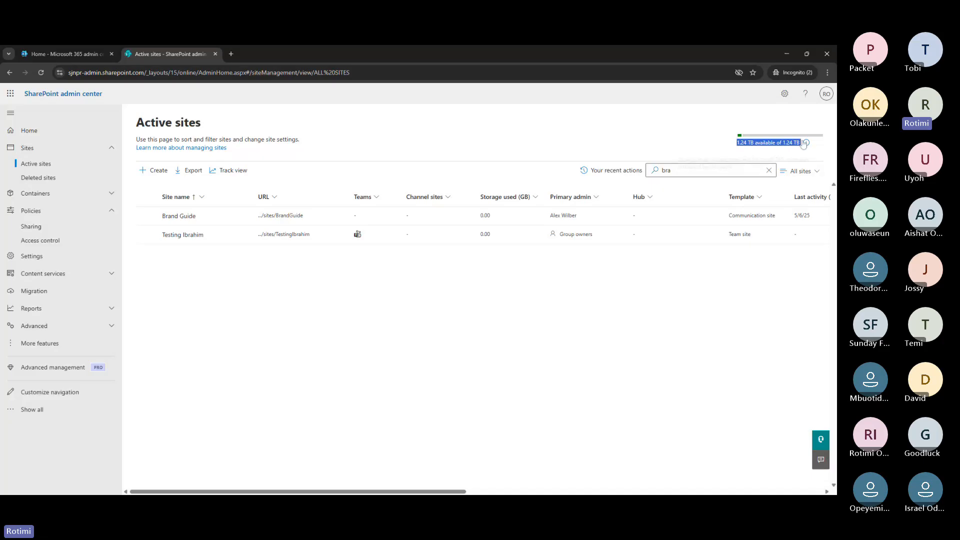
click(727, 138)
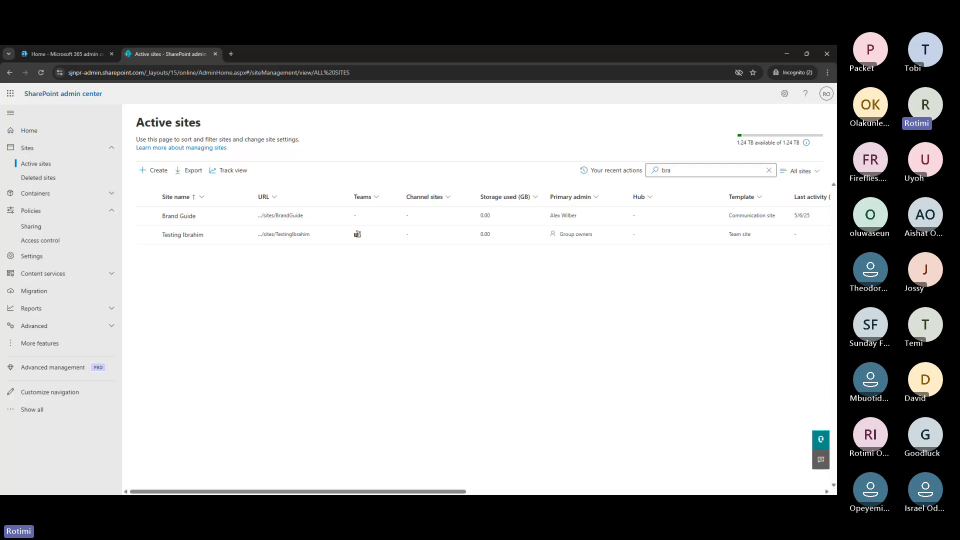
Choose automatic version history limits, then back out of the confirmation without confirming
click(41, 258)
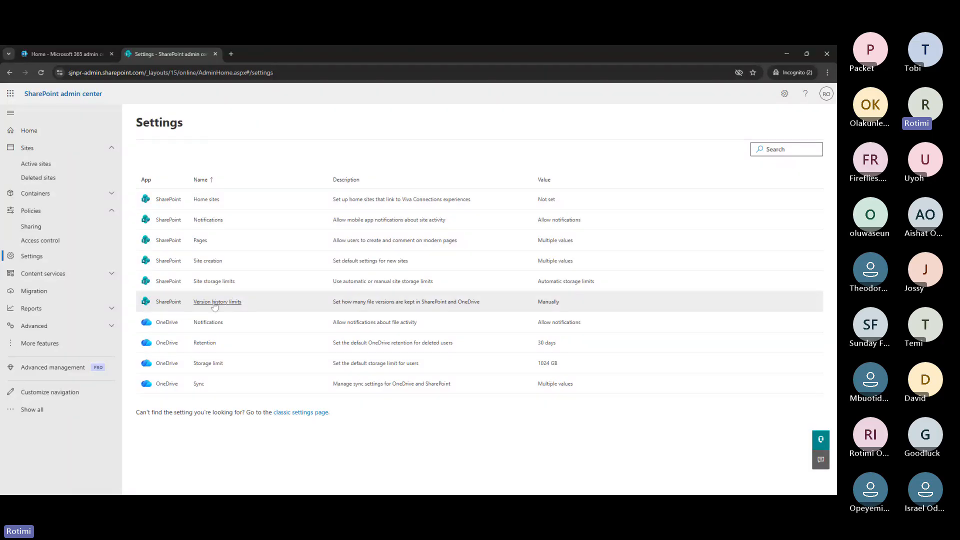
click(215, 303)
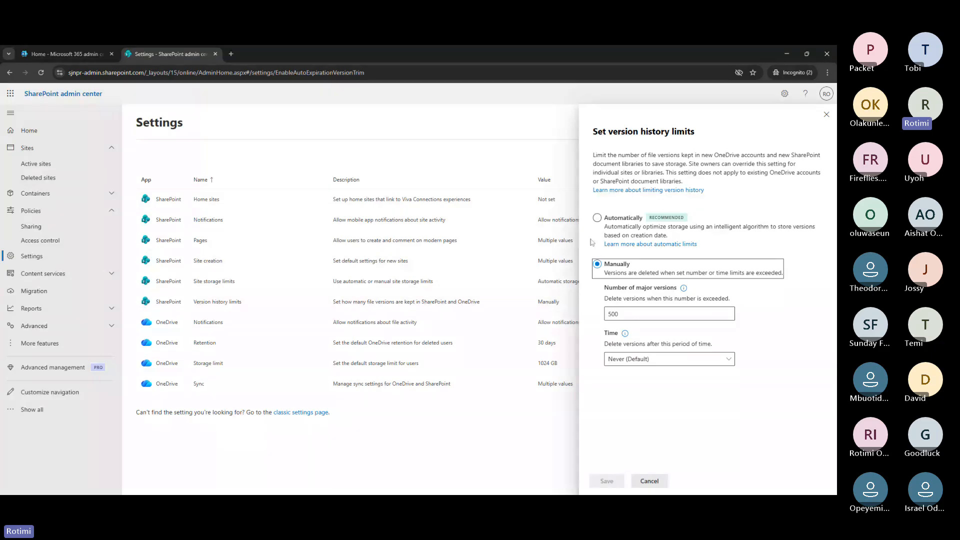
click(597, 218)
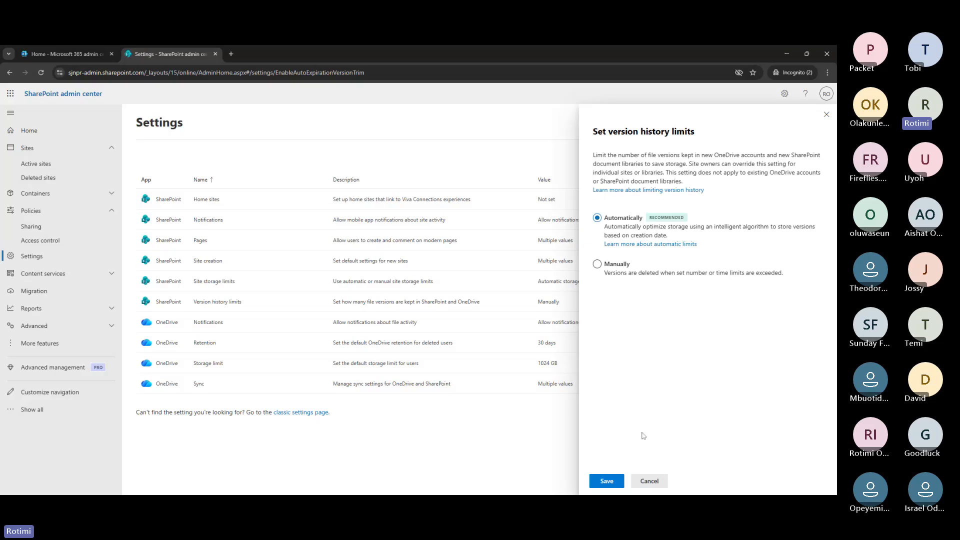
click(607, 481)
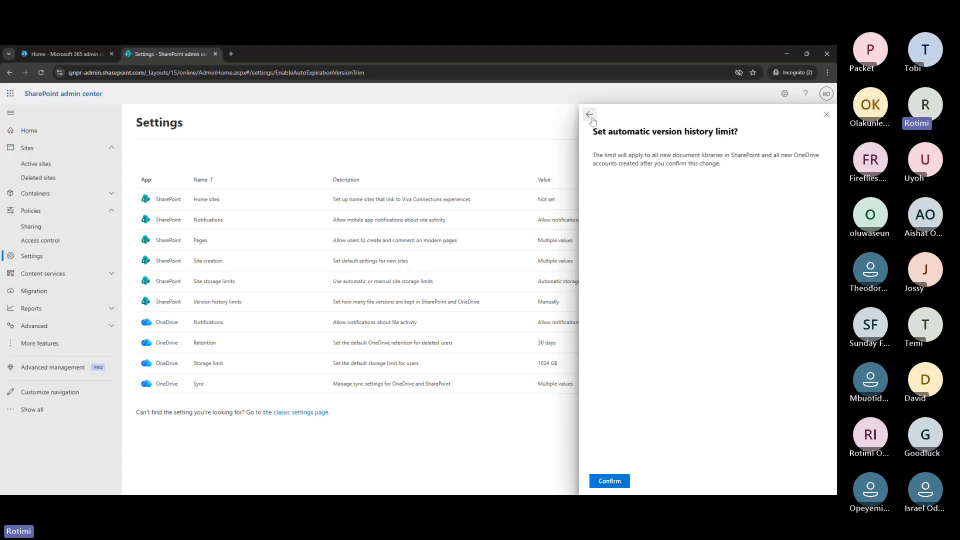
click(590, 115)
Keep version history limits on Manually and open the Time limit choices
click(597, 264)
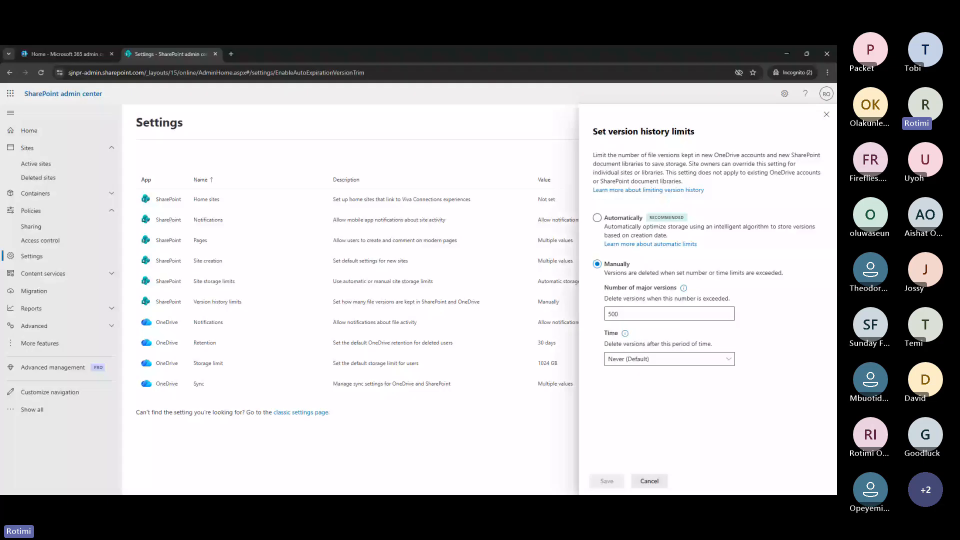
click(655, 359)
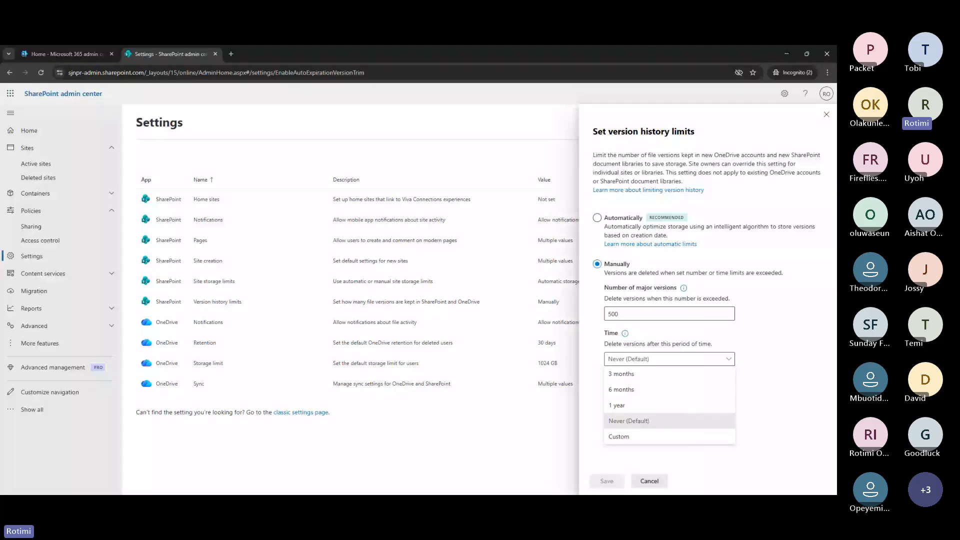
Set a Custom time limit of 30 Days for deleting old versions
click(637, 437)
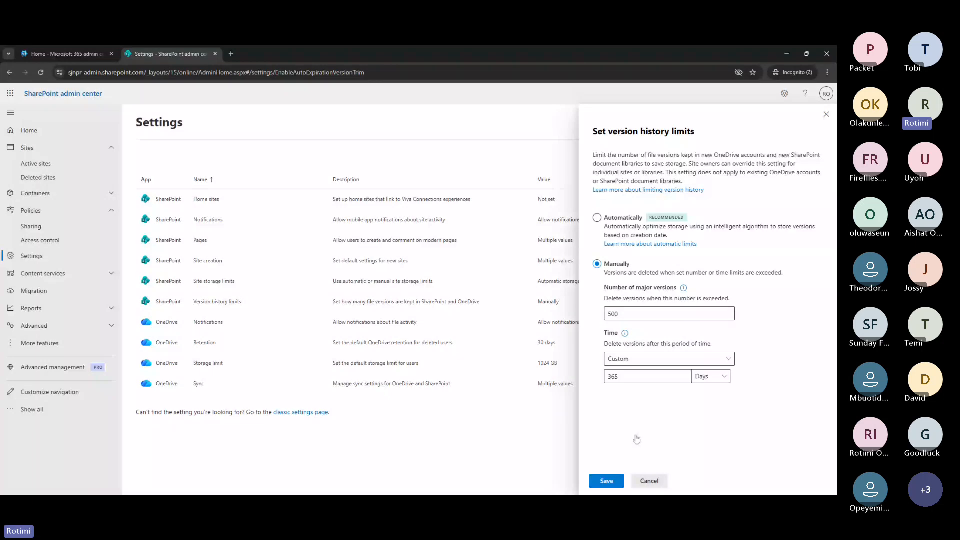
click(729, 379)
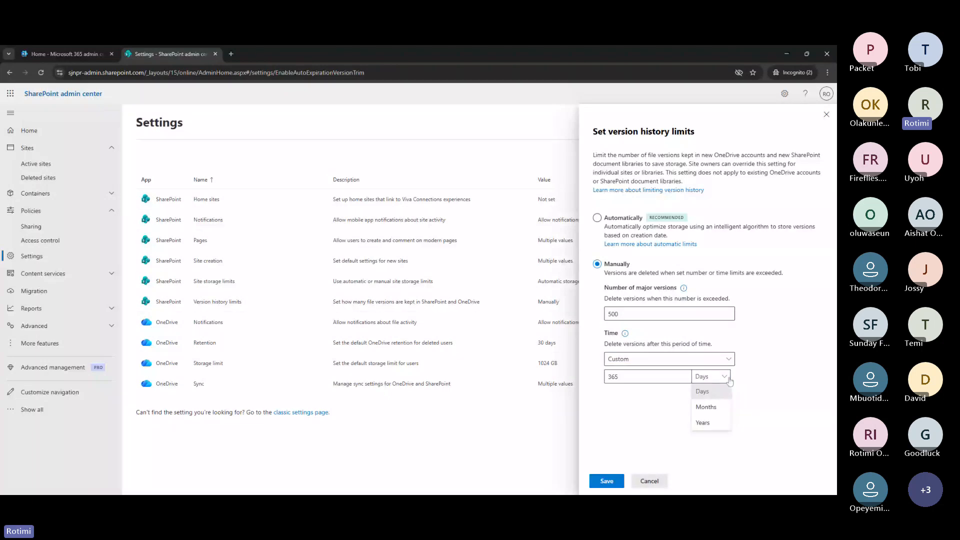
click(718, 394)
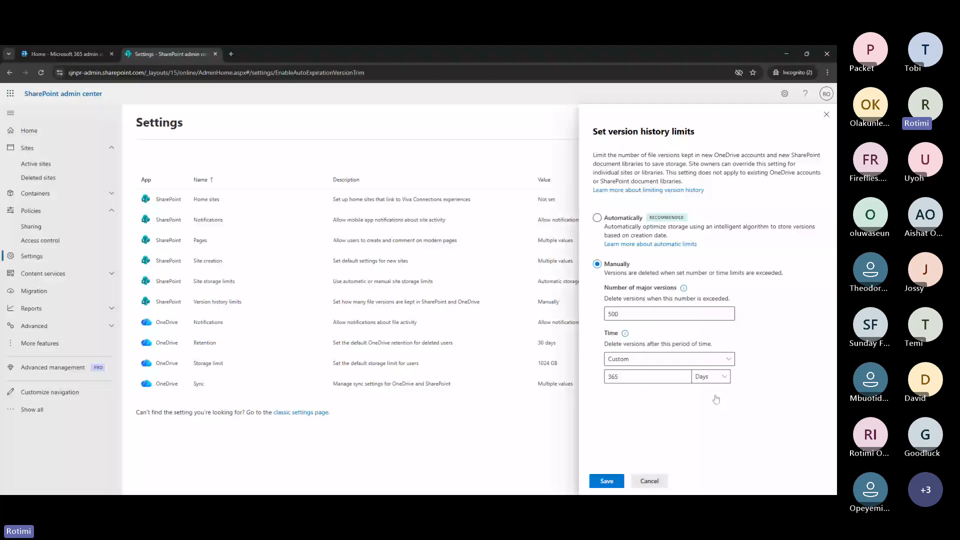
click(645, 376)
key(BackSpace)
key(BackSpace)
key(BackSpace)
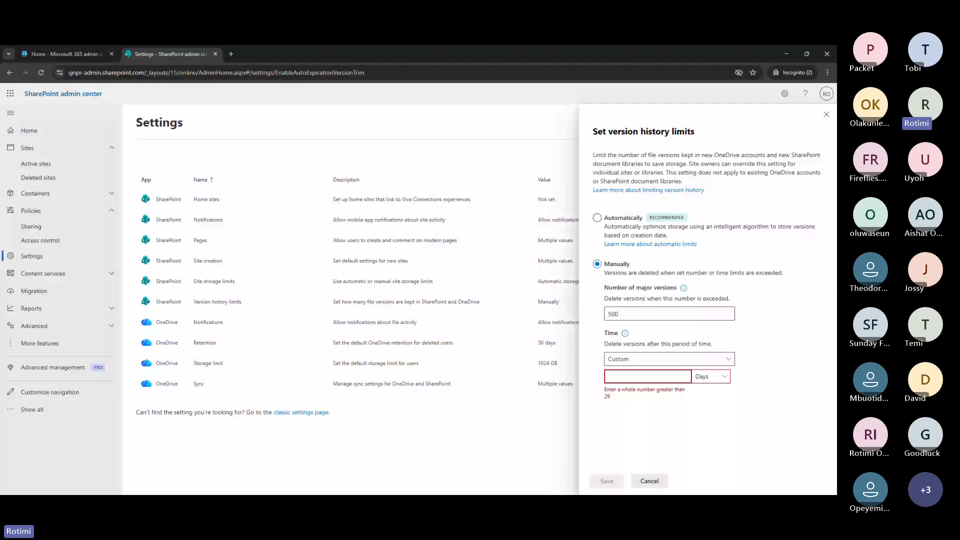
text(0)
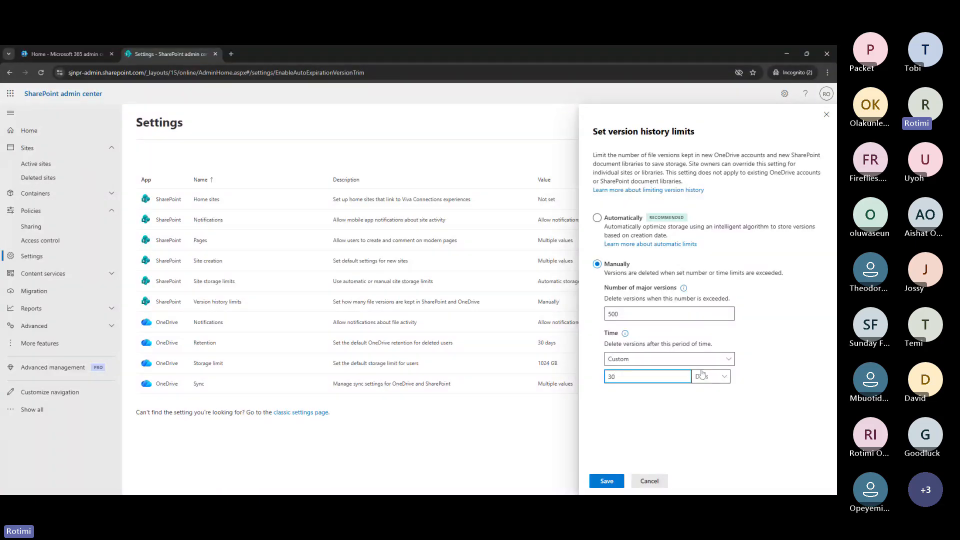
Change the number of major versions kept from 500 to 200
click(670, 314)
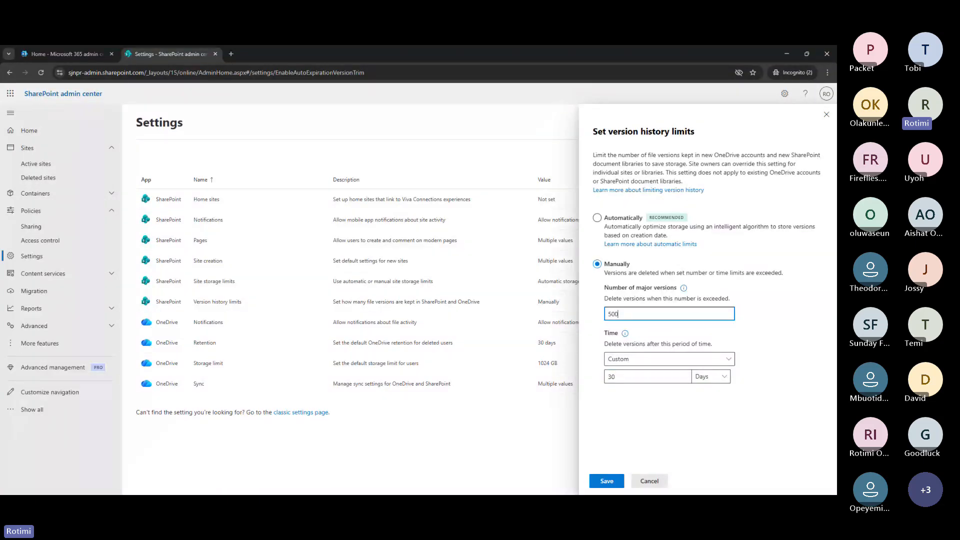
key(BackSpace)
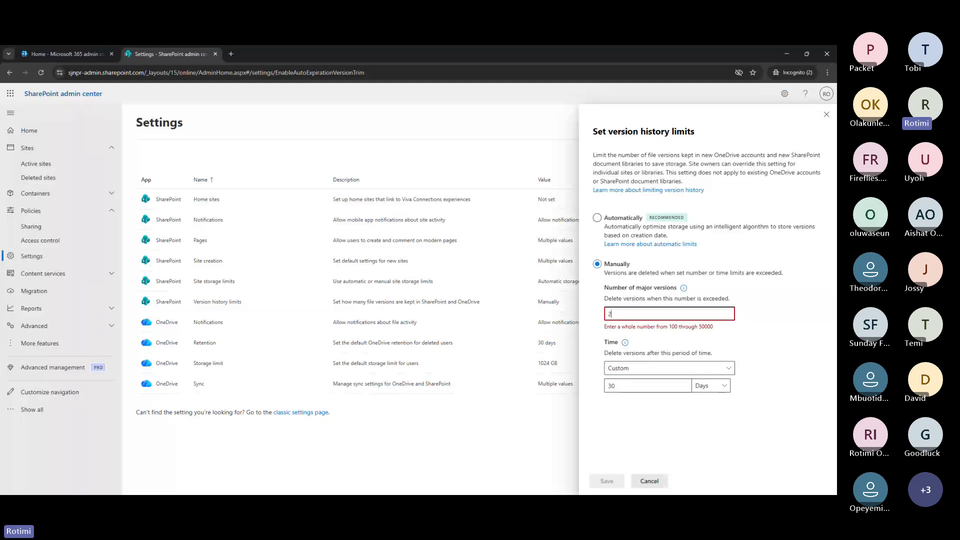
text(200)
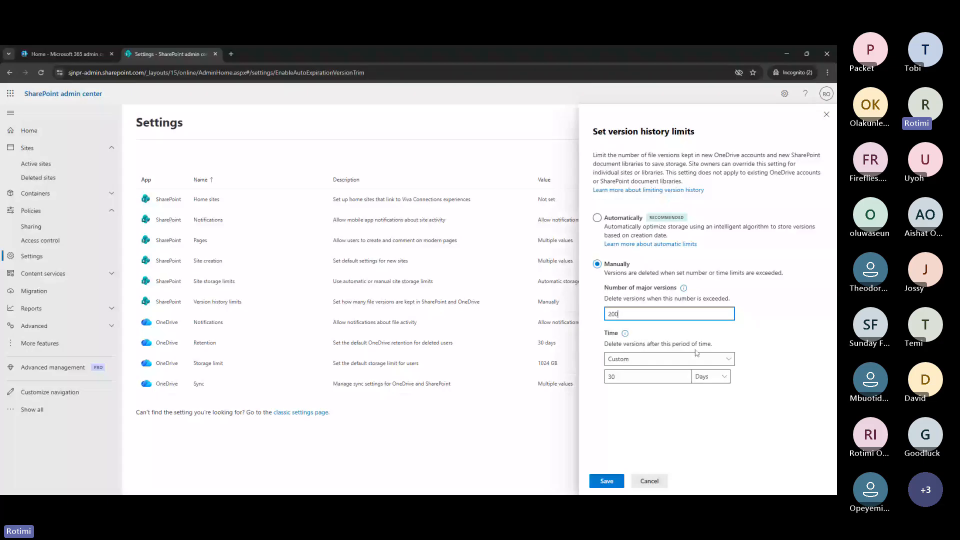
Cancel the version history changes, then try Manual site storage limits and cancel unsaved
click(650, 481)
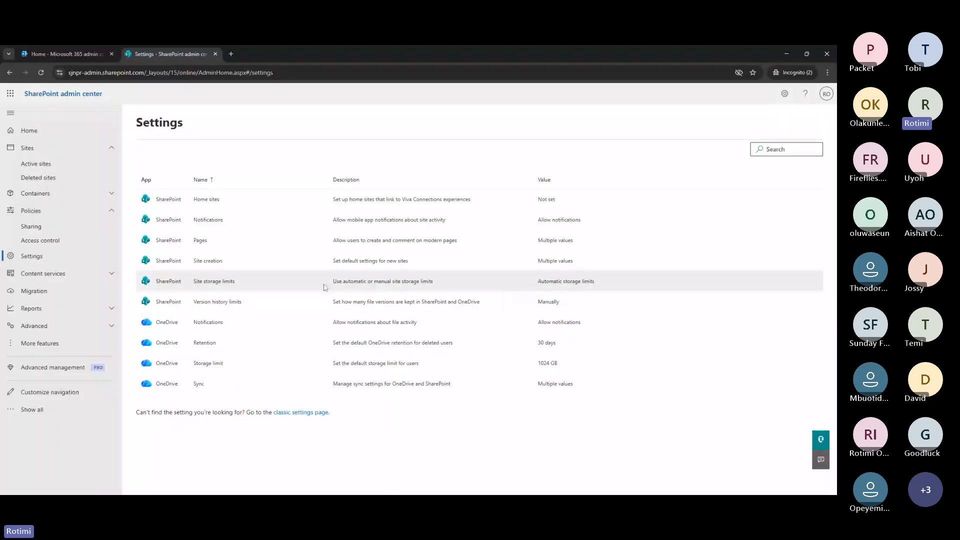
click(218, 281)
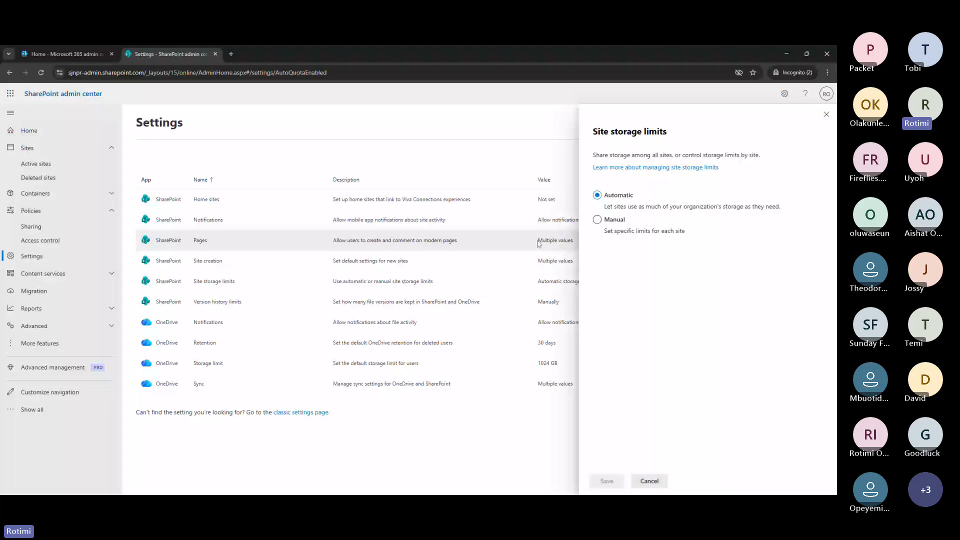
click(597, 220)
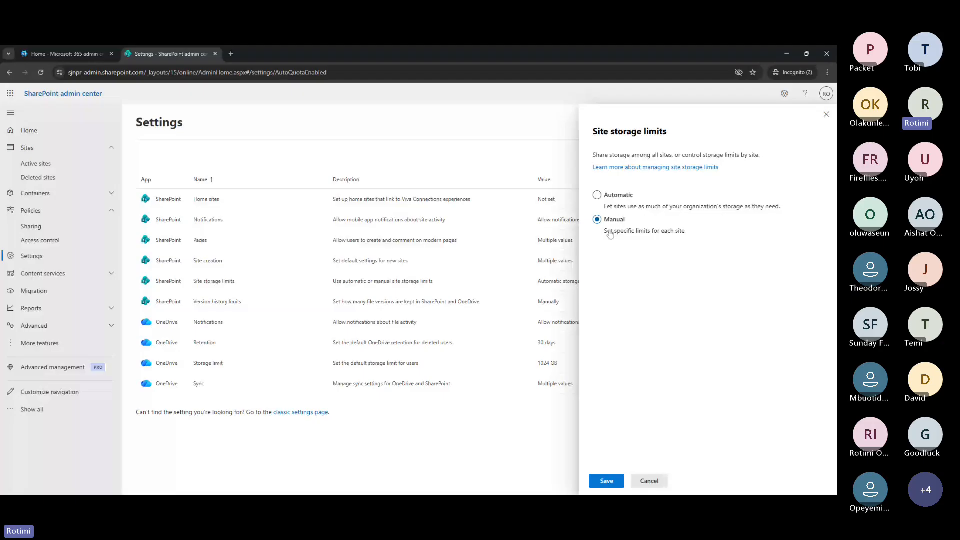
click(416, 358)
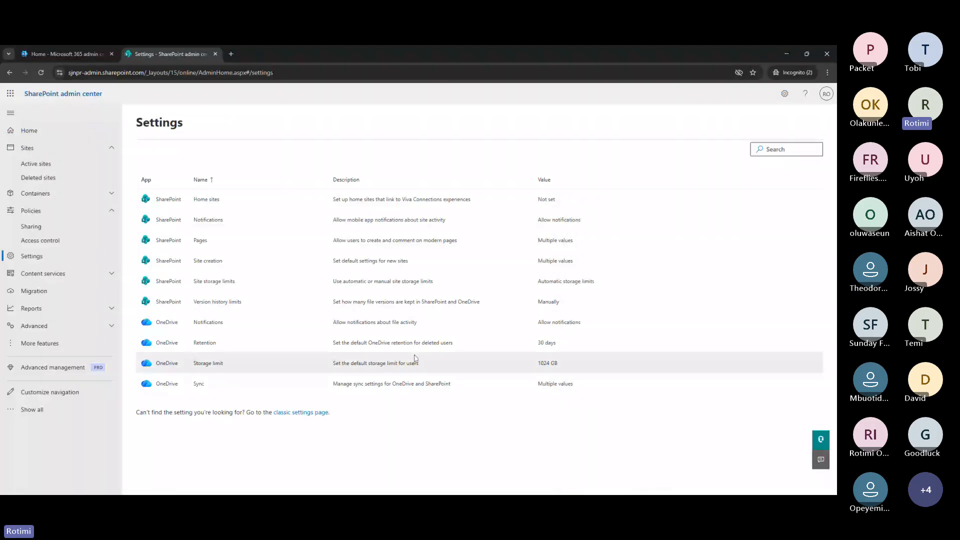
Filter the Active sites list by searching 'bra'
click(59, 167)
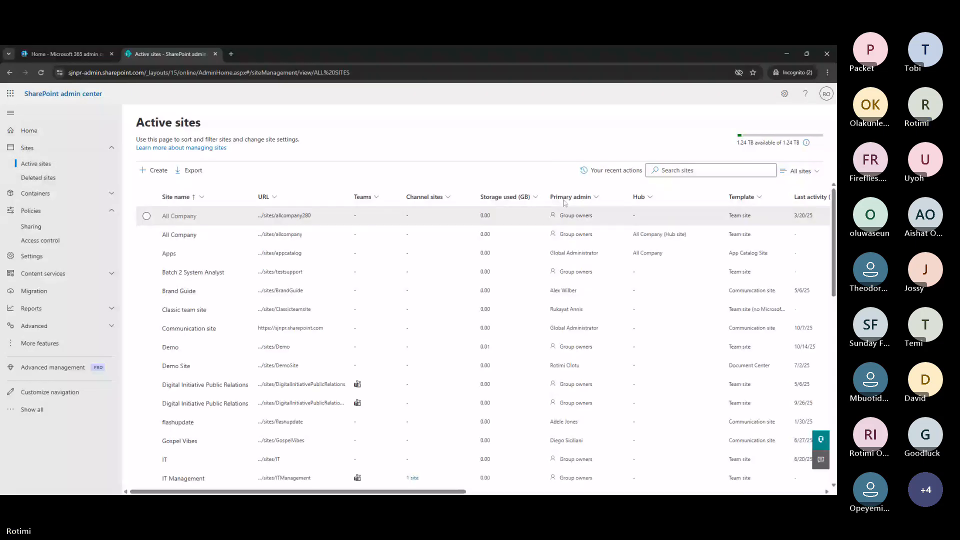
click(710, 170)
text(bra)
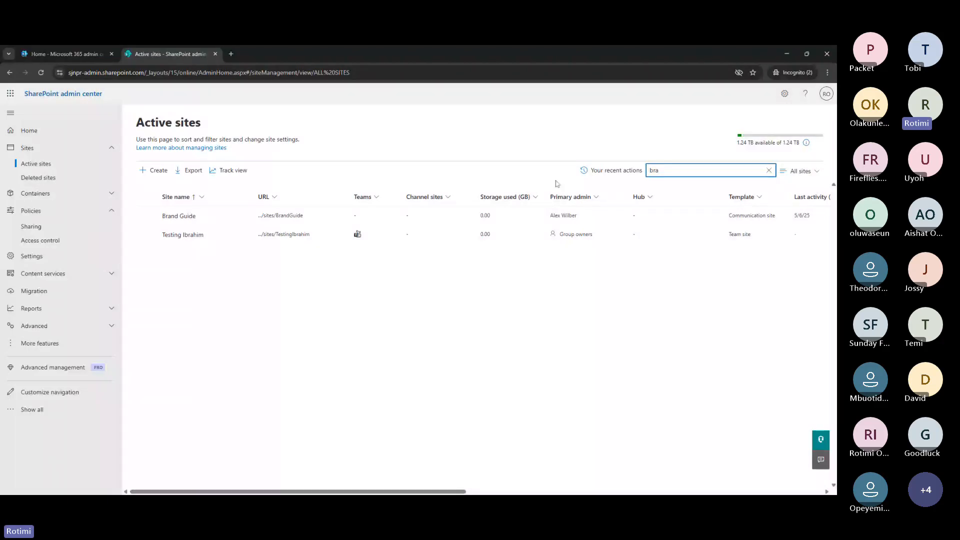
Review Brand Guide's details and Settings tab, then also select the other matching site
click(147, 216)
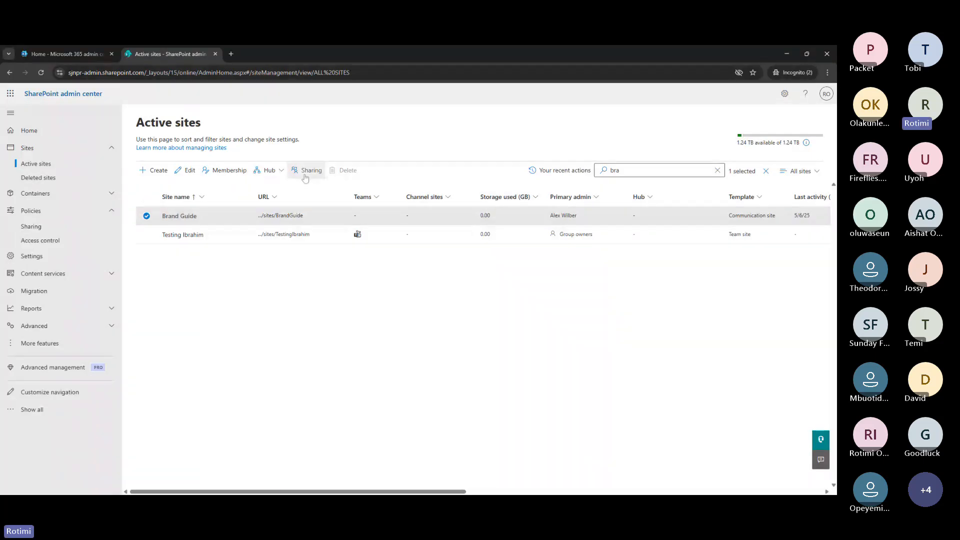
click(179, 221)
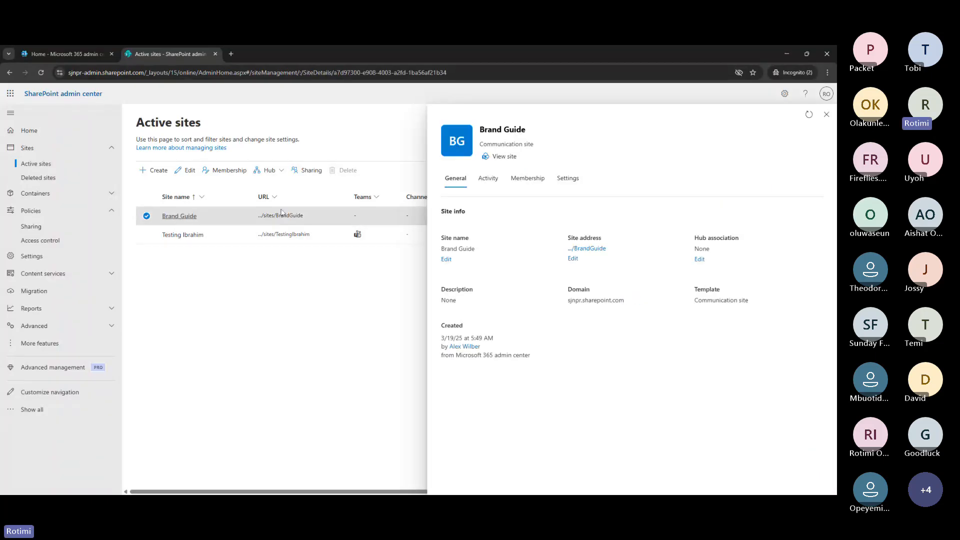
click(568, 178)
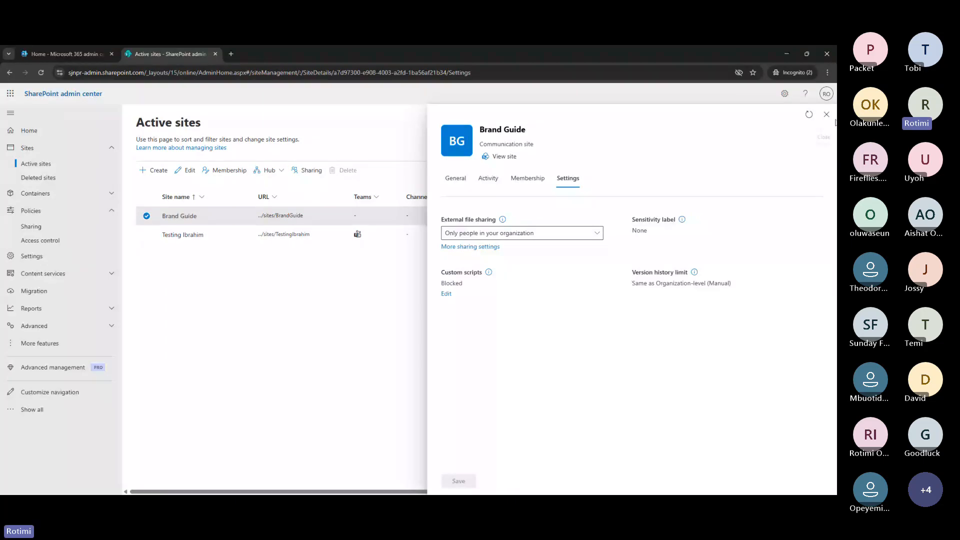
click(147, 235)
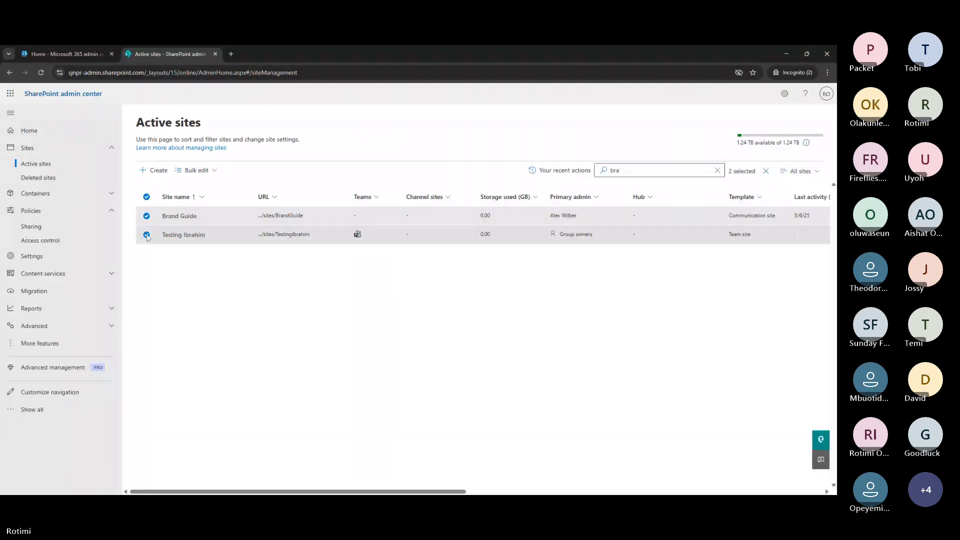
Open Testing Ibrahim's details and review its settings, activity, general info and membership
click(147, 216)
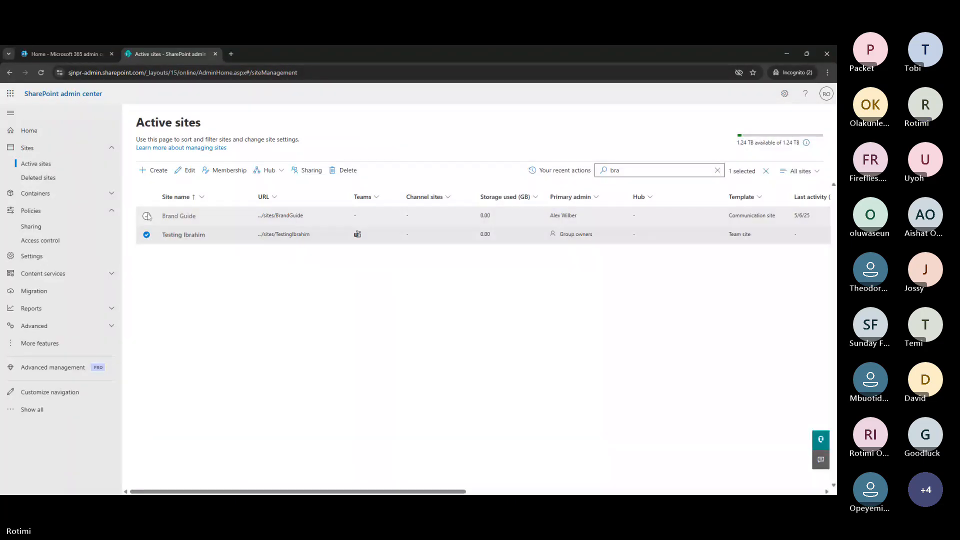
click(188, 172)
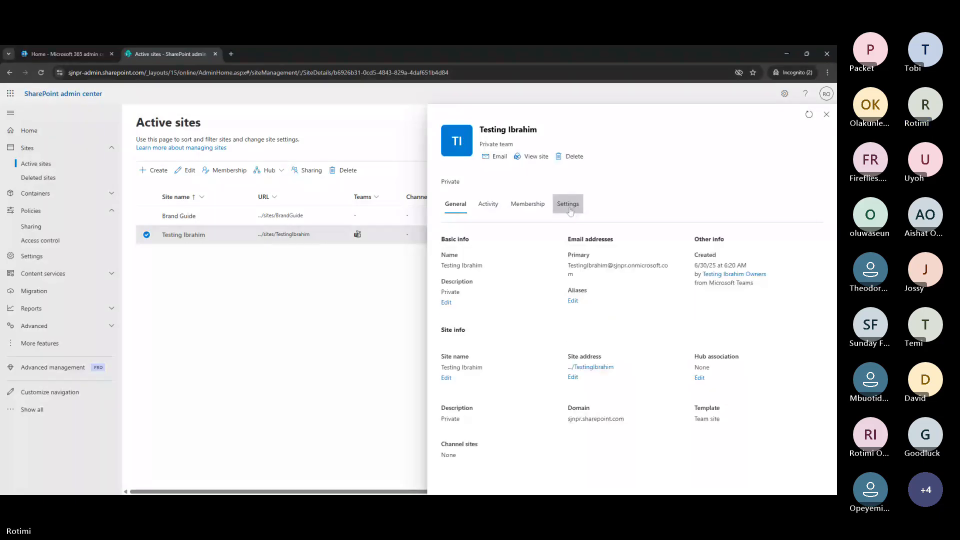
click(569, 210)
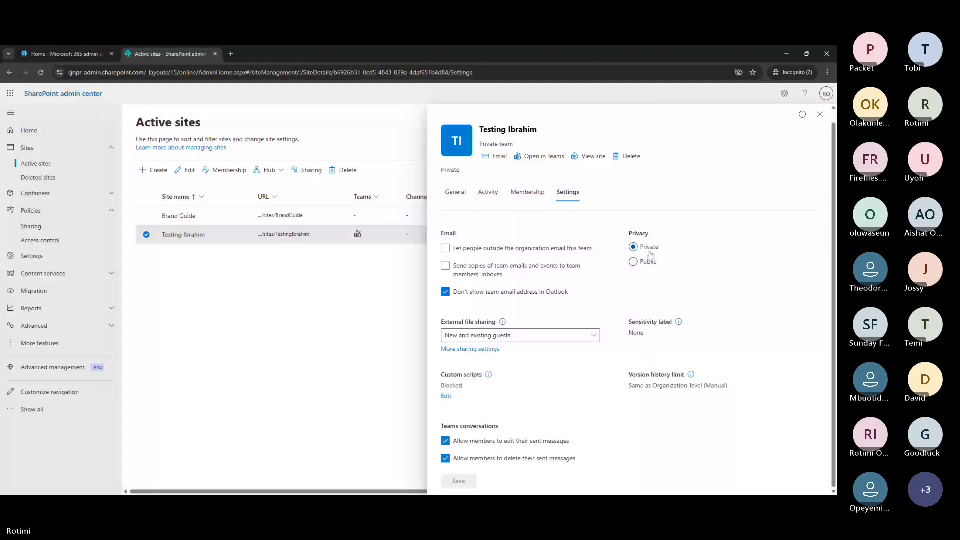
click(494, 194)
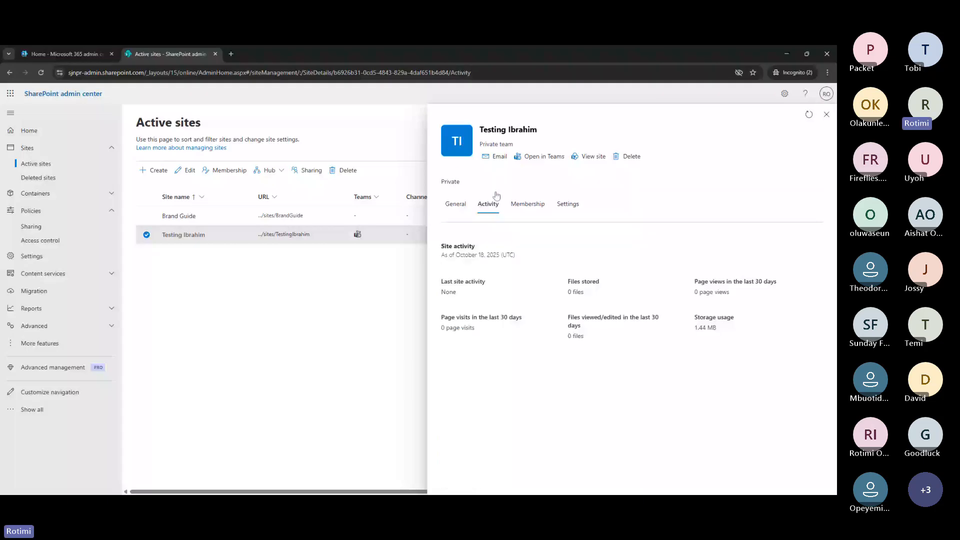
click(461, 205)
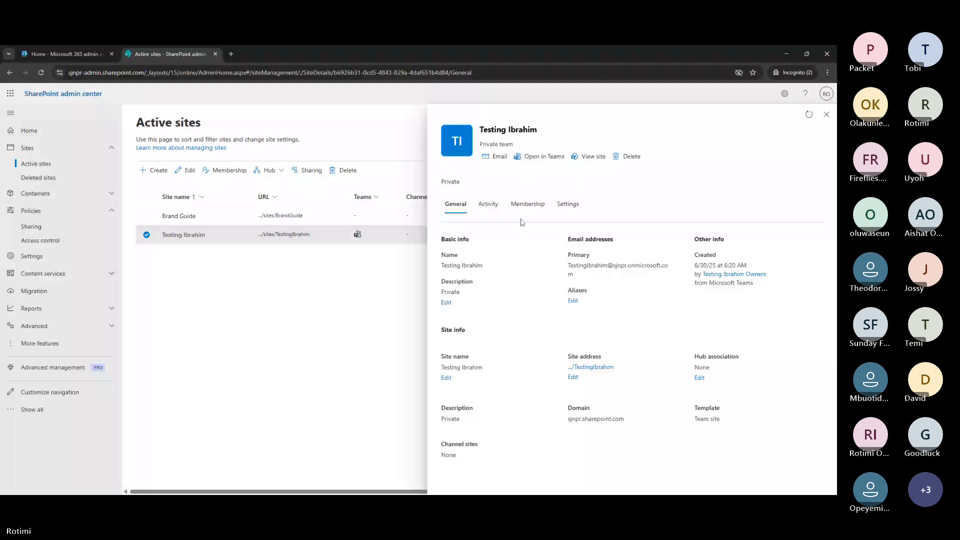
click(530, 205)
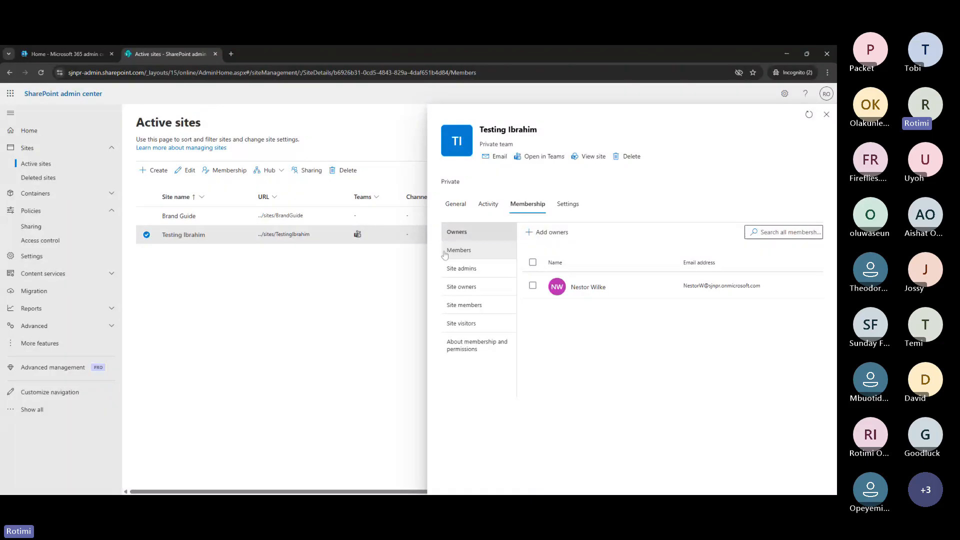
List Testing Ibrahim's site admins, back out of adding admins, and close the details panel
click(479, 270)
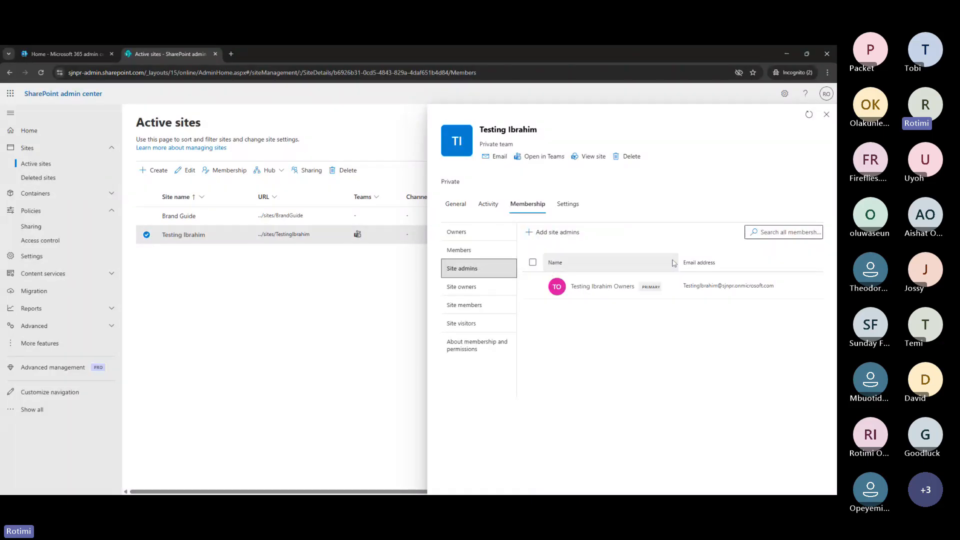
click(556, 232)
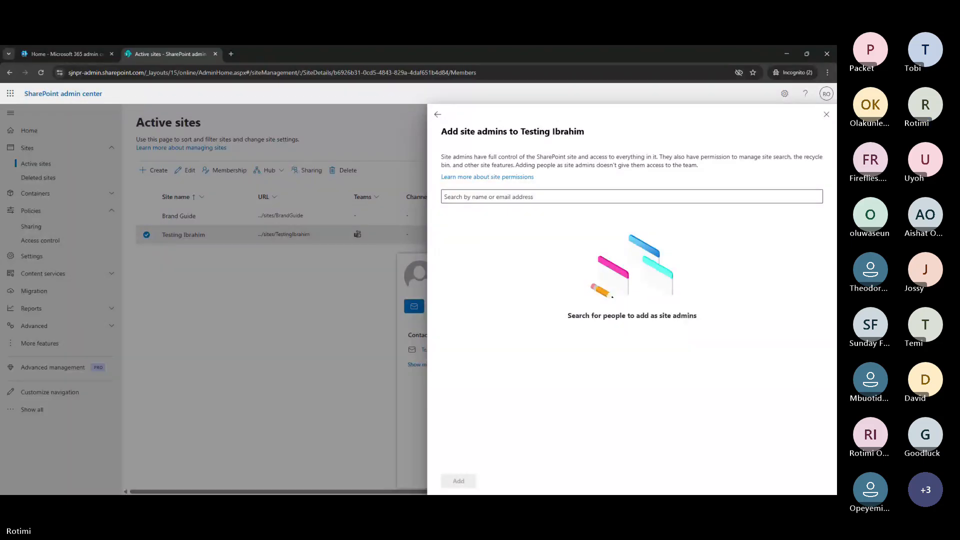
click(436, 116)
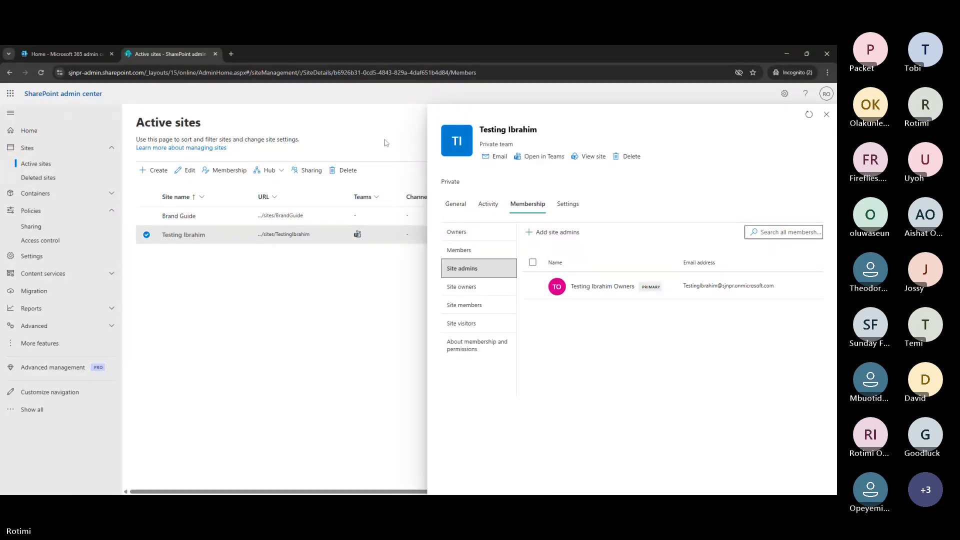
click(147, 197)
click(619, 171)
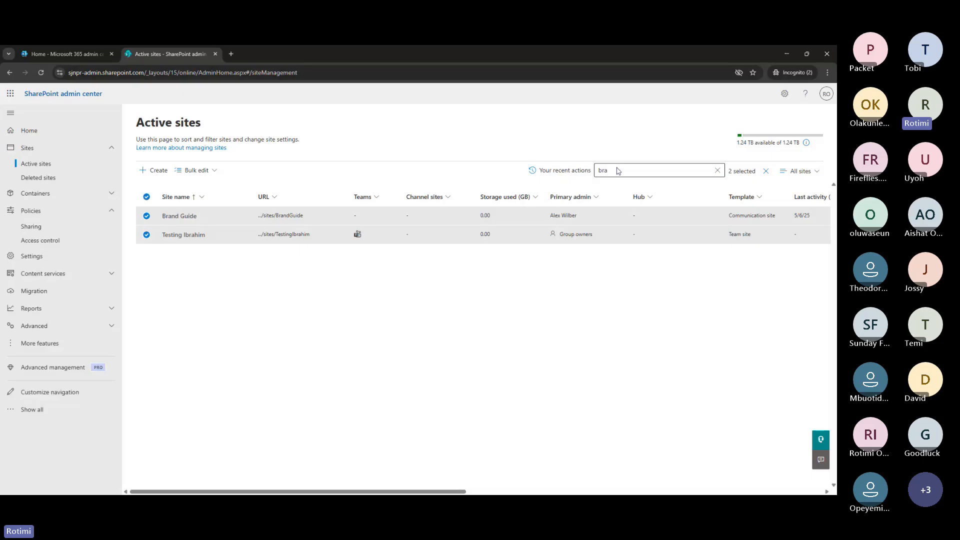
Search the active sites for 'demo' and open the Demo site's details
key(BackSpace)
key(BackSpace)
key(BackSpace)
text(demo)
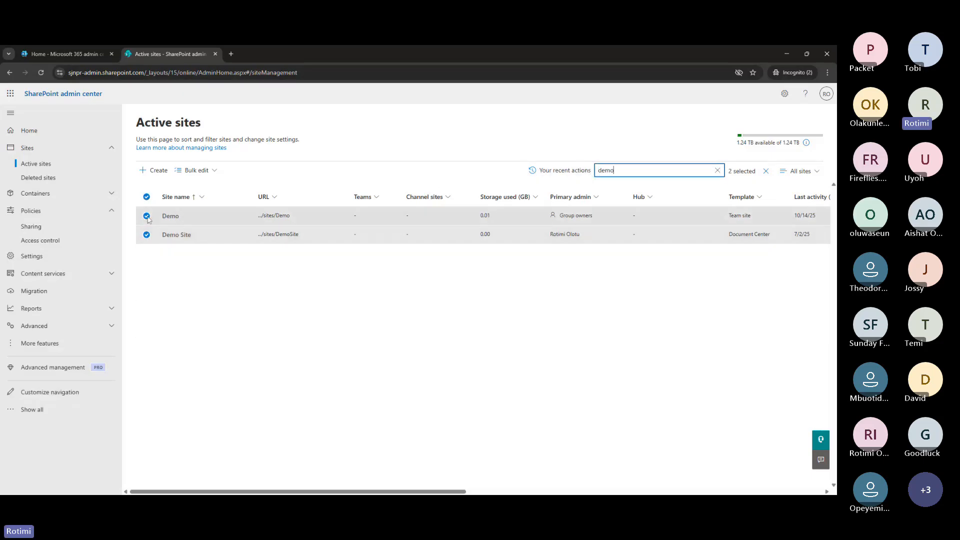
click(148, 235)
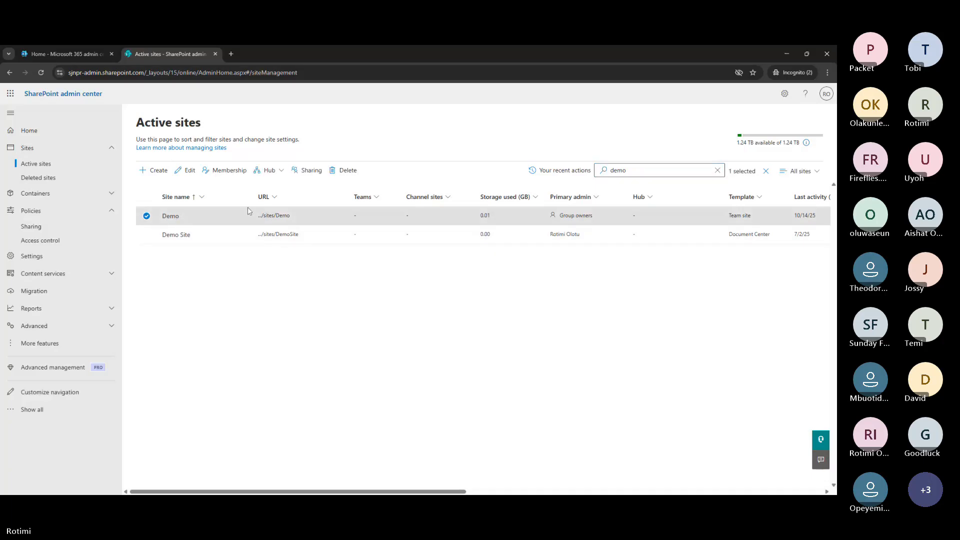
click(171, 218)
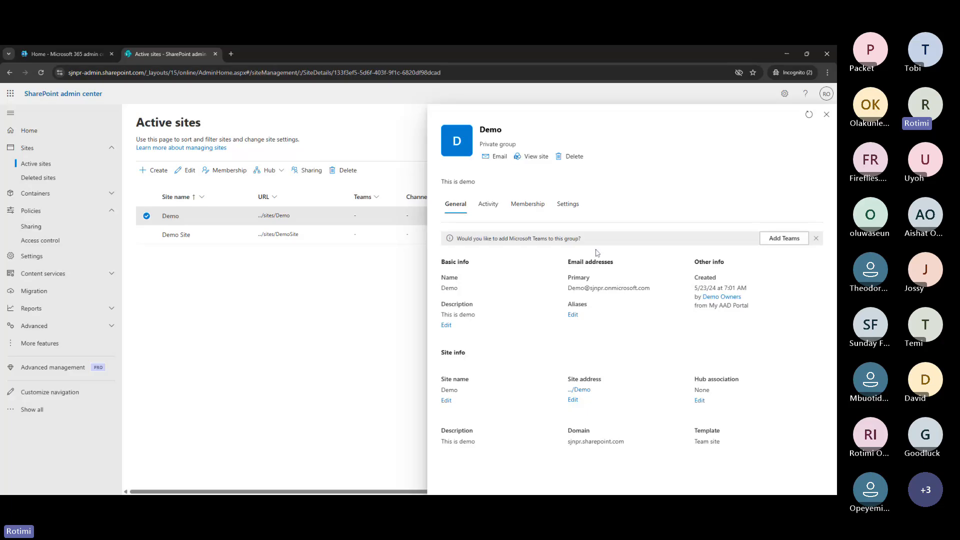
Review the Demo site's owners, site admins, settings, activity and general information
click(528, 204)
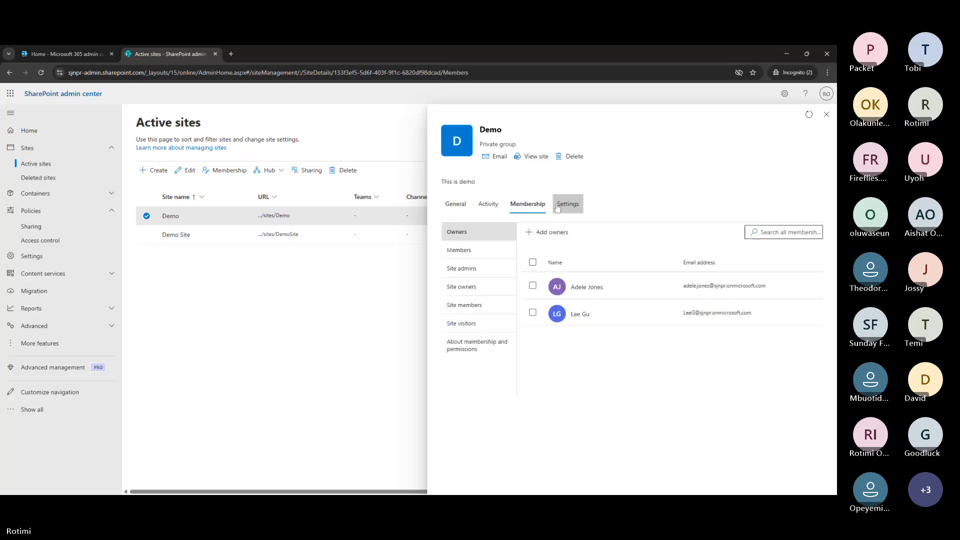
click(468, 268)
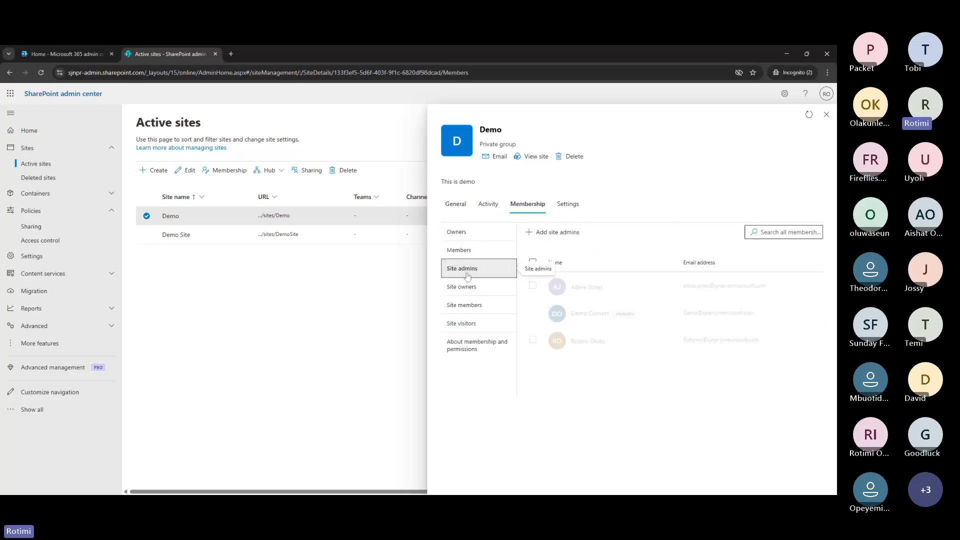
click(564, 211)
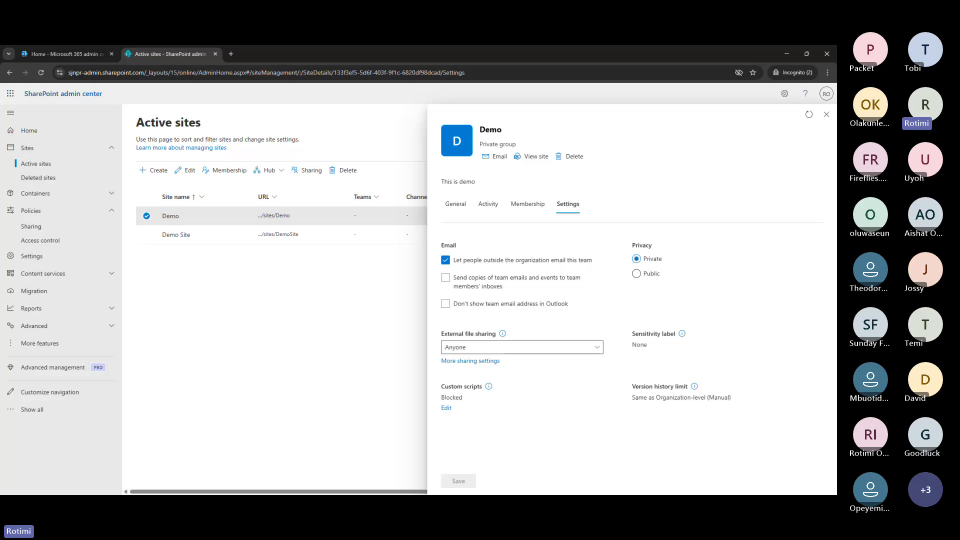
click(482, 203)
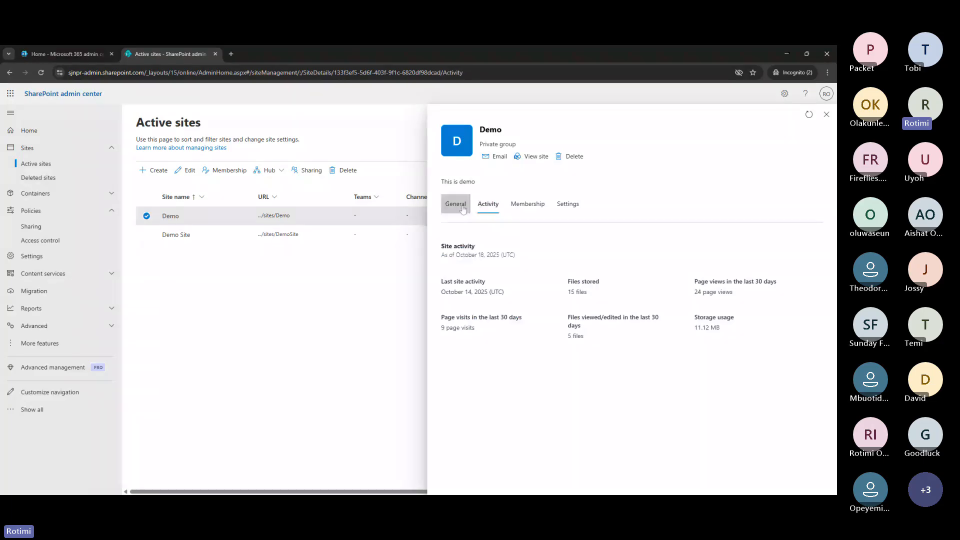
click(463, 209)
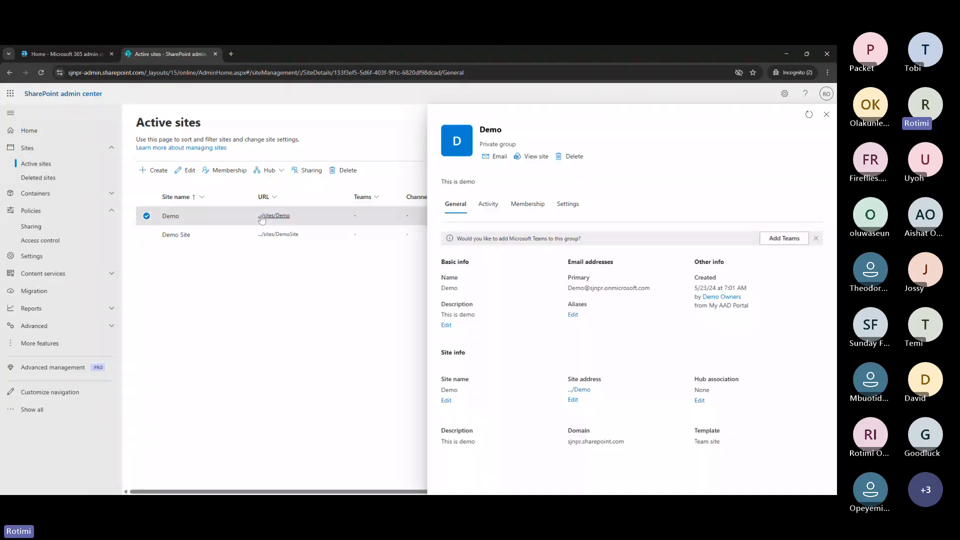
click(60, 258)
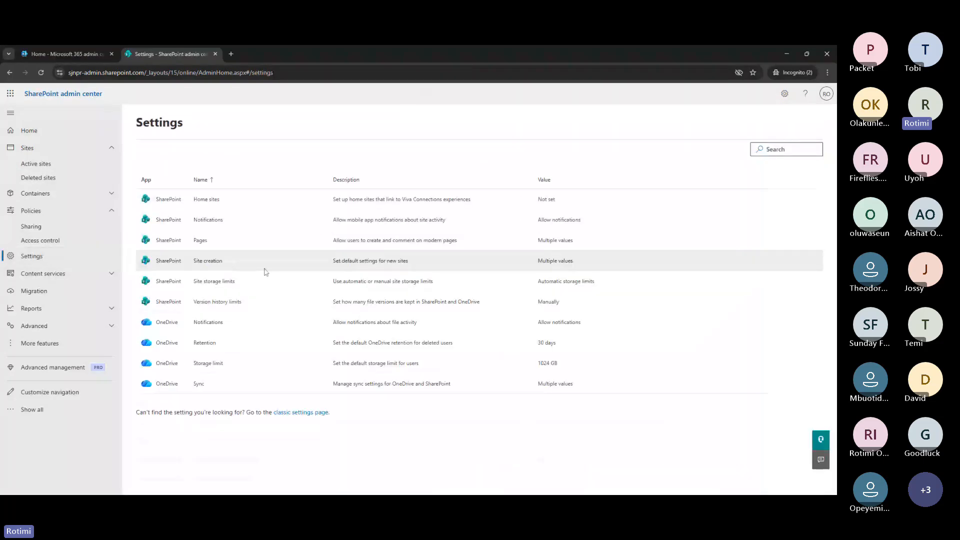
Switch site storage limits to Manual and save, then reopen it and cancel unchanged
click(213, 283)
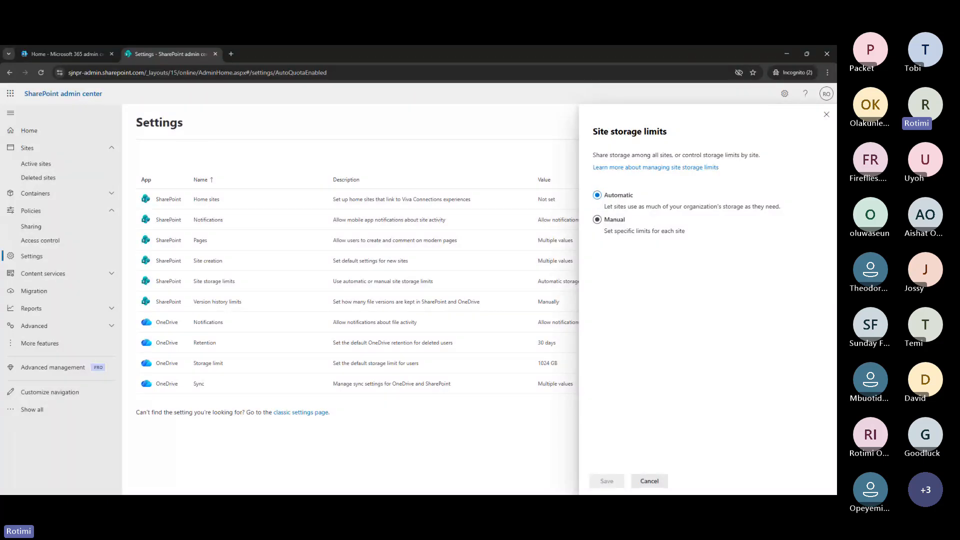
click(598, 220)
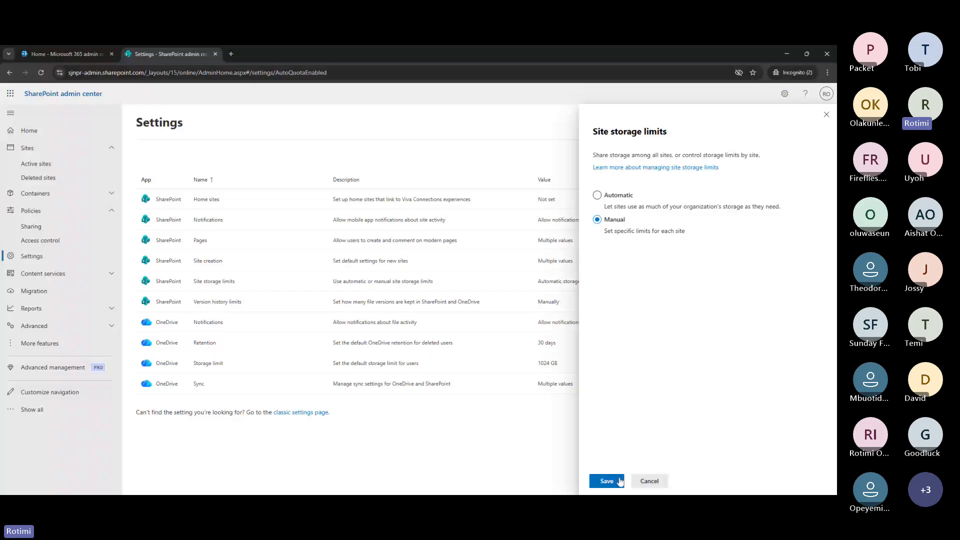
click(619, 481)
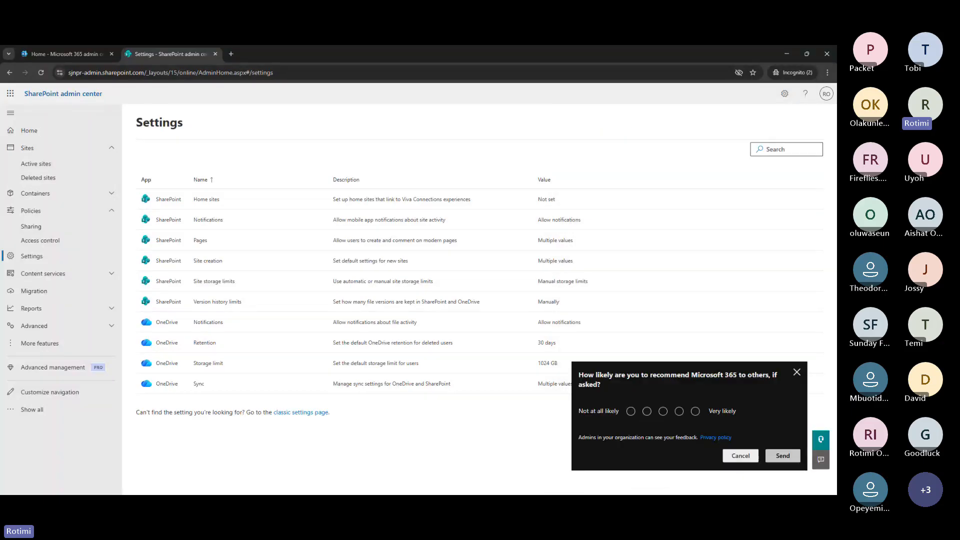
click(214, 282)
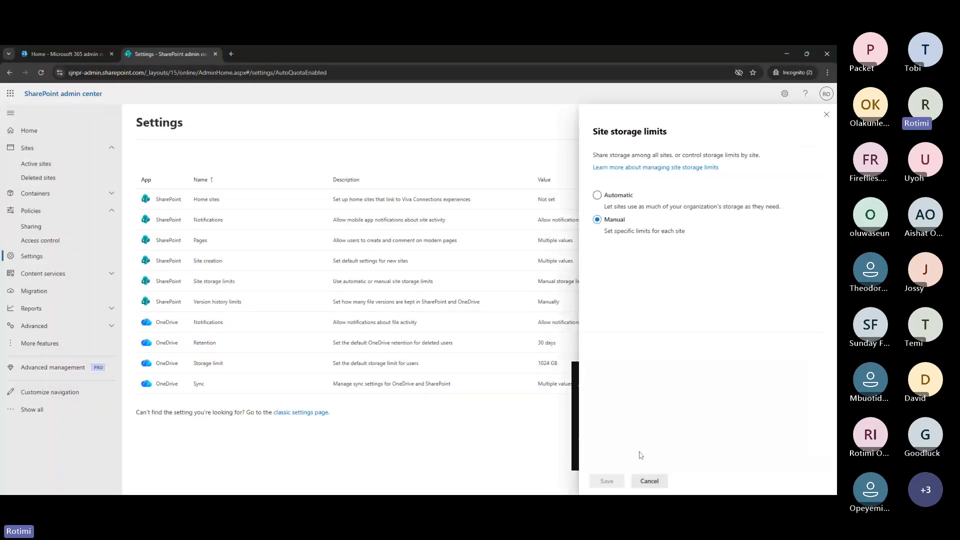
click(649, 480)
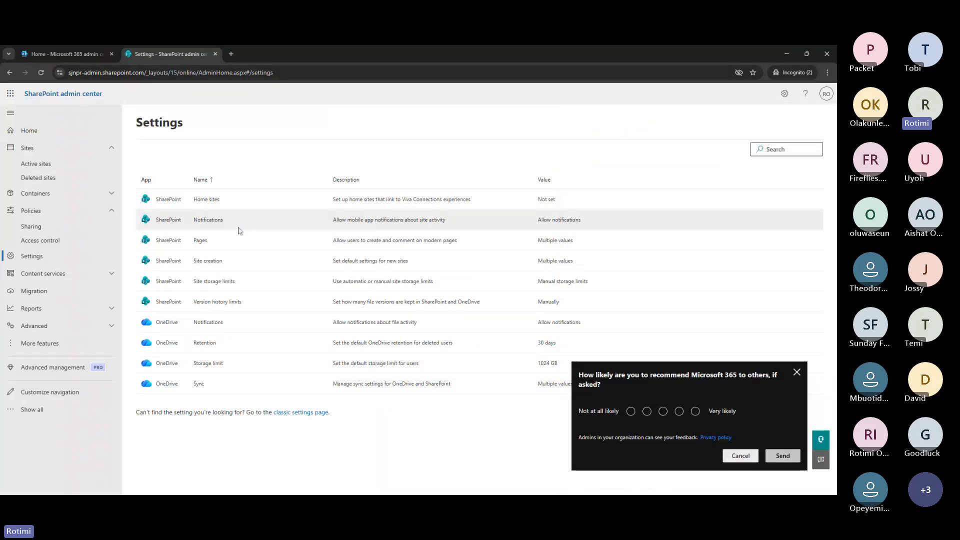
click(36, 163)
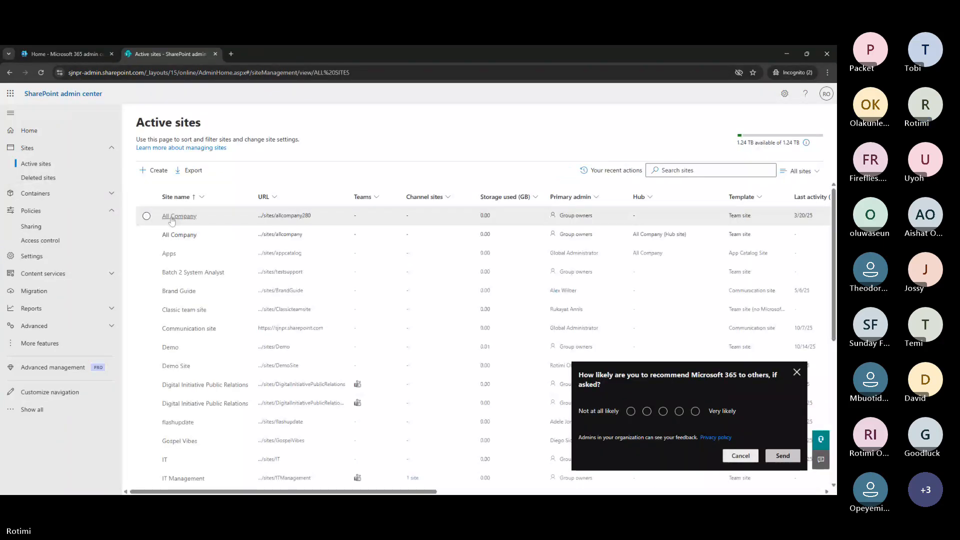
Review the All Company site's settings, membership and activity, then close its details
click(179, 216)
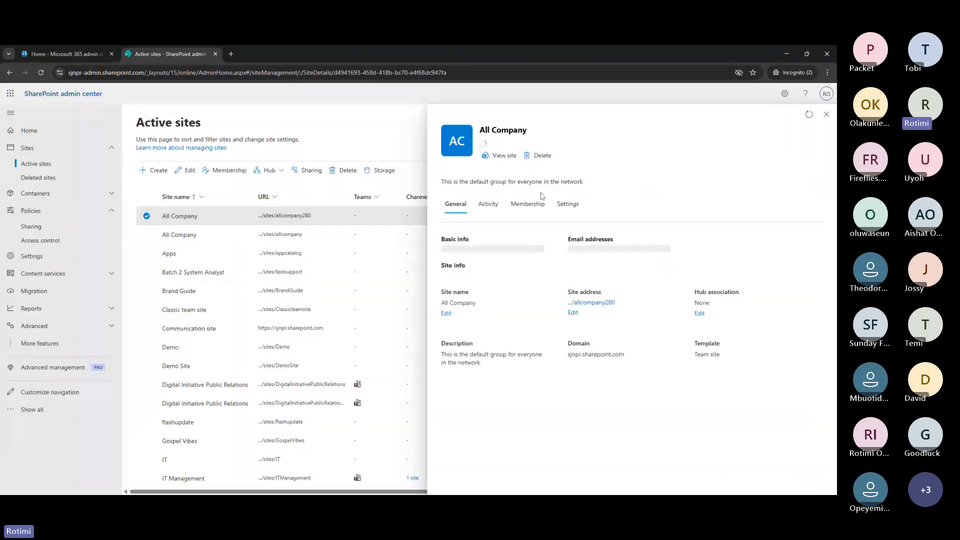
click(567, 203)
click(538, 210)
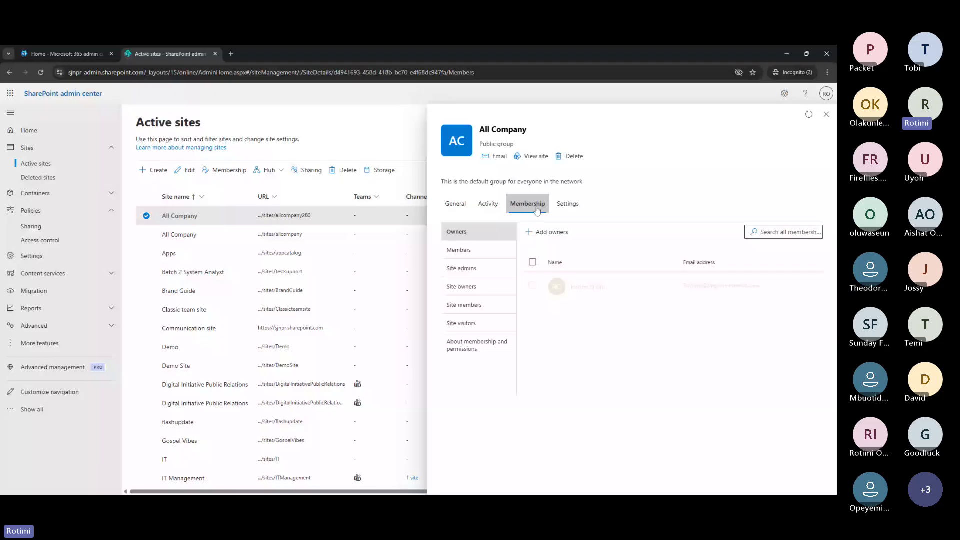
click(483, 207)
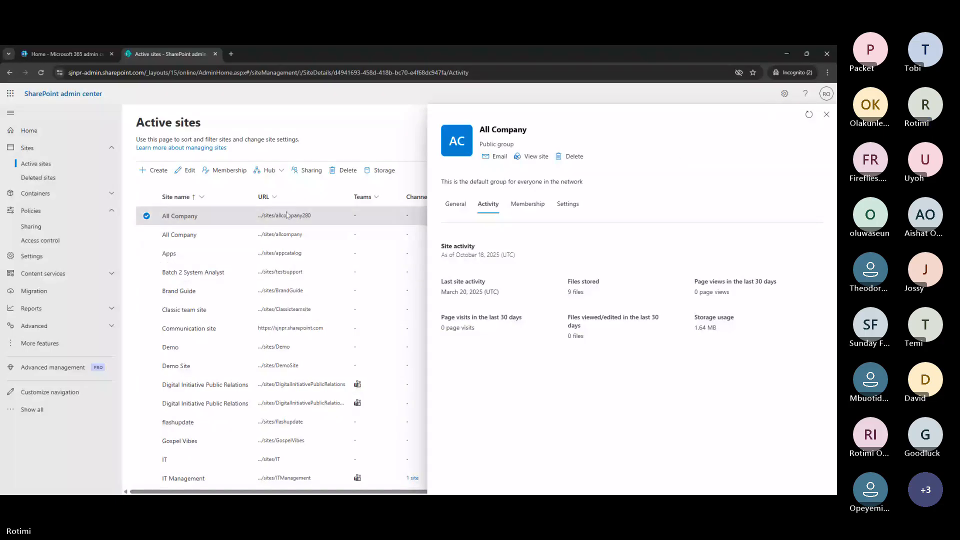
click(147, 235)
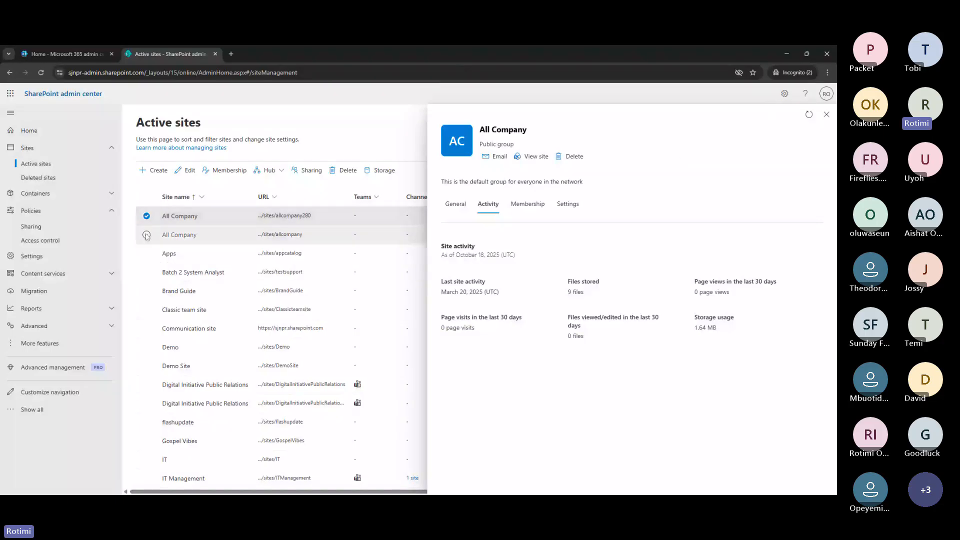
Filter the Active sites list with the search 'bra'
click(146, 235)
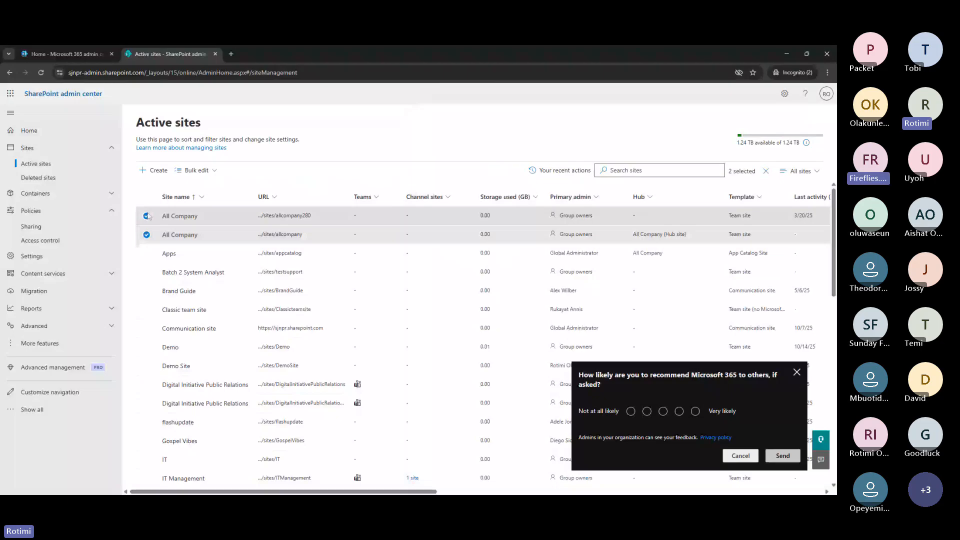
click(147, 217)
click(659, 171)
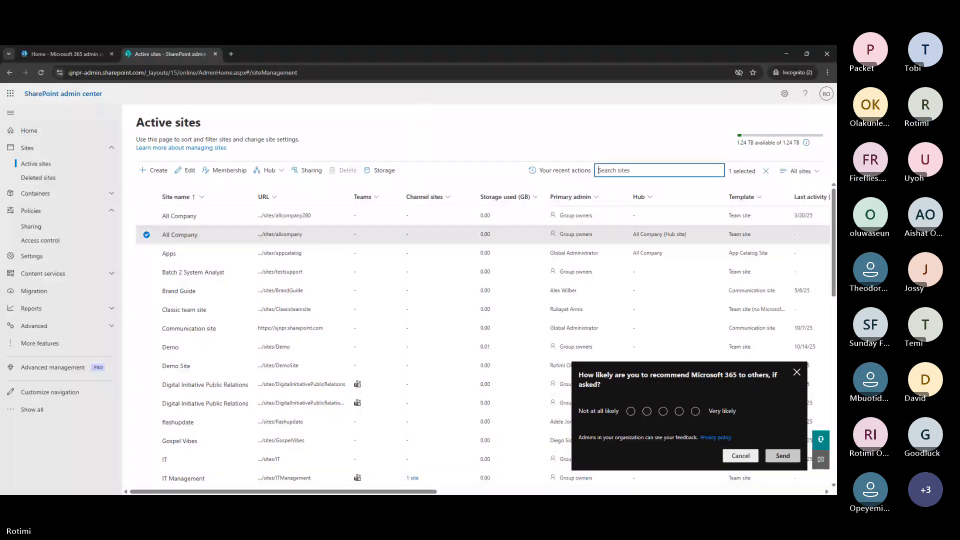
text(bra)
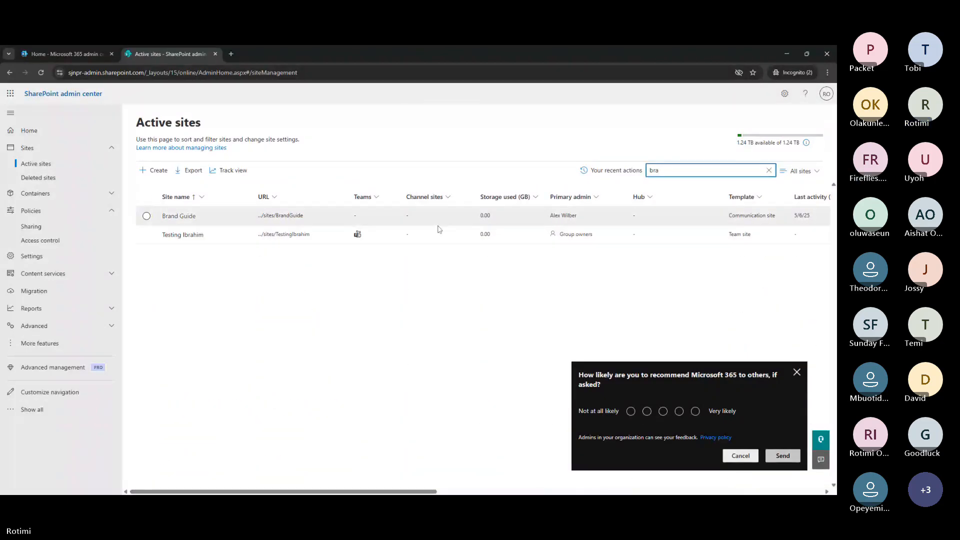
Check Brand Guide's 25600 GB storage limit and close the panel without saving
click(147, 216)
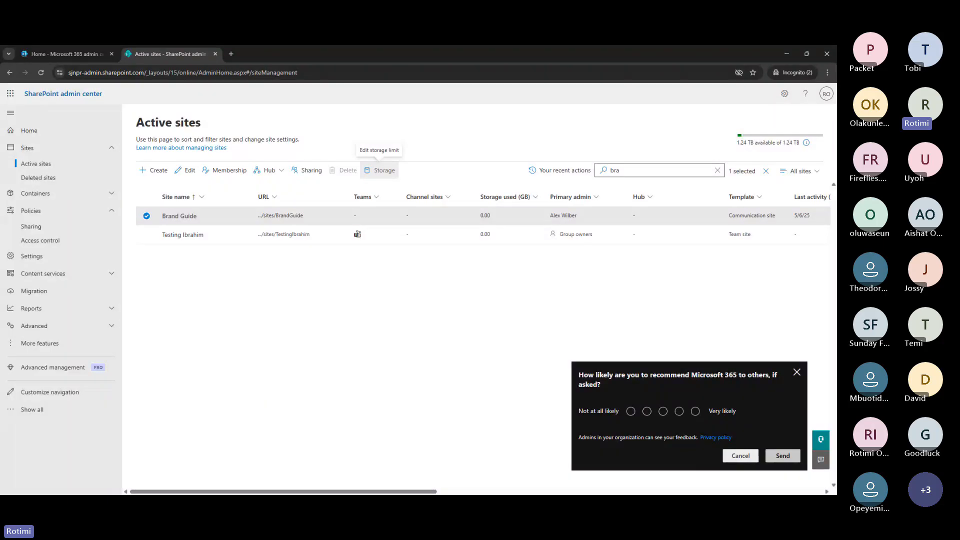
click(385, 171)
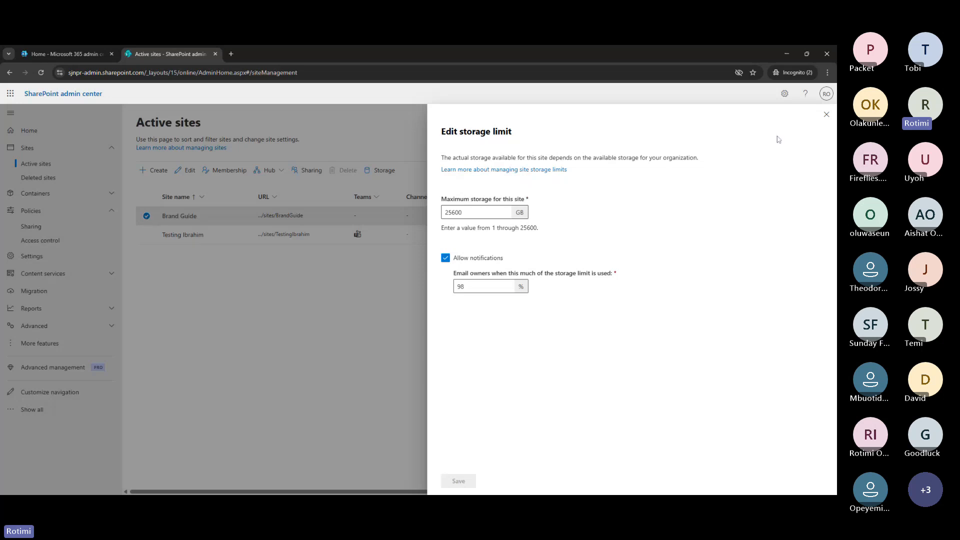
click(827, 116)
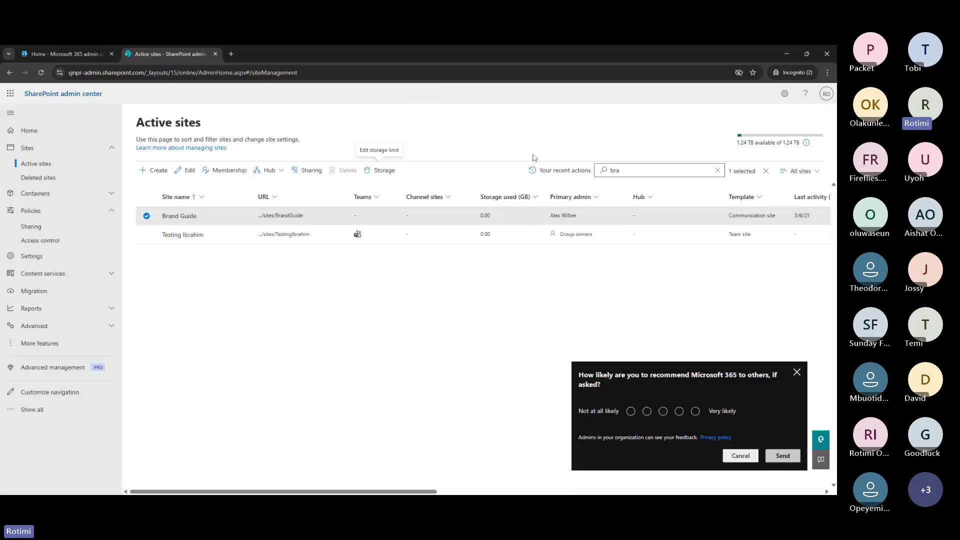
click(32, 256)
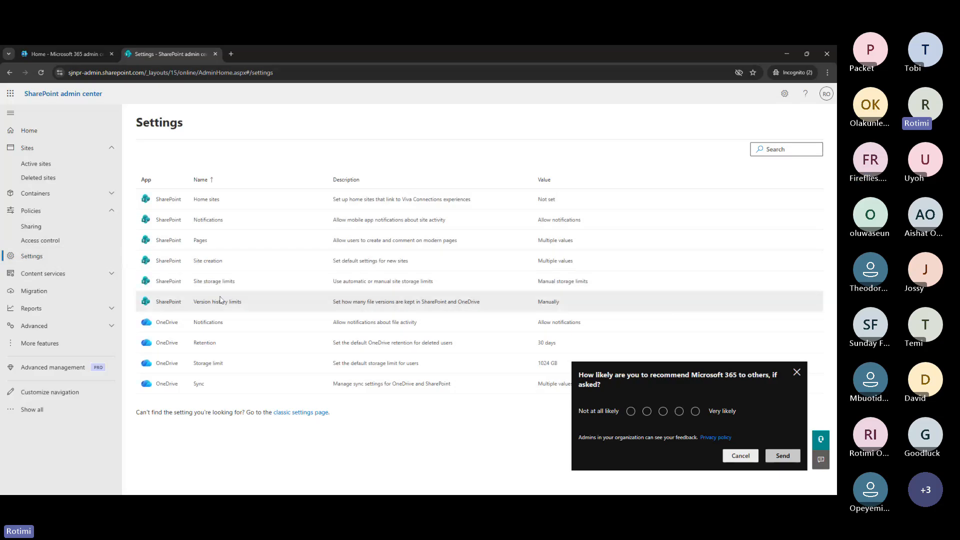
Inspect the version history limits, including the Time retention choices, and cancel unchanged
click(219, 301)
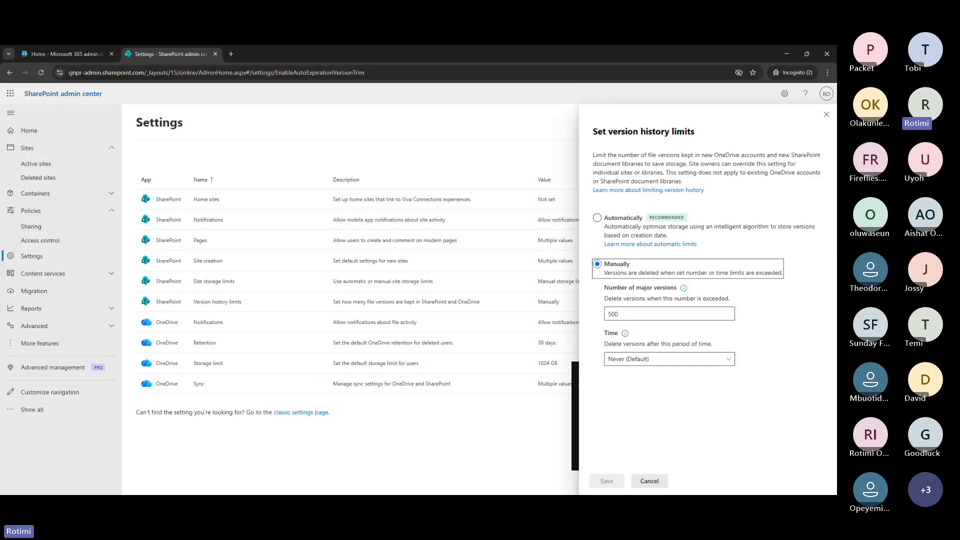
click(667, 360)
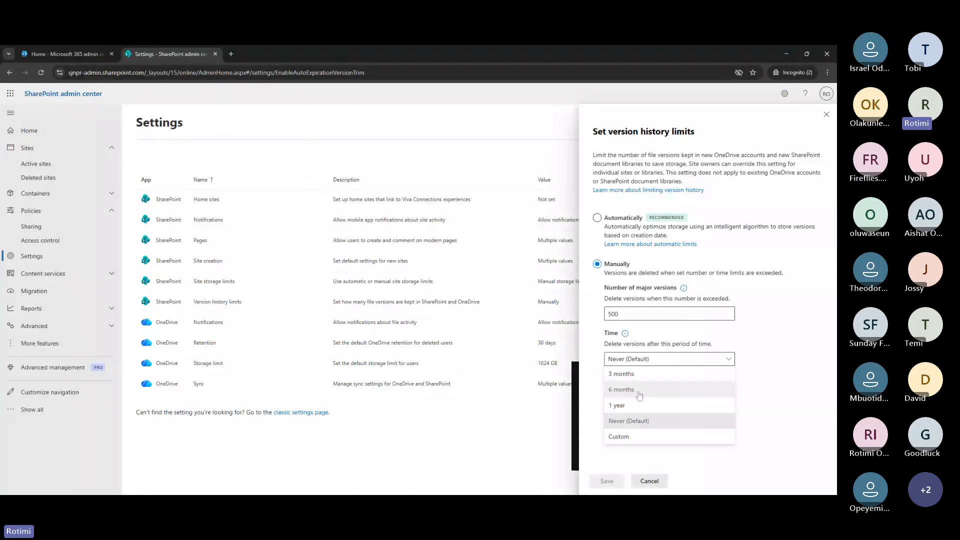
click(650, 481)
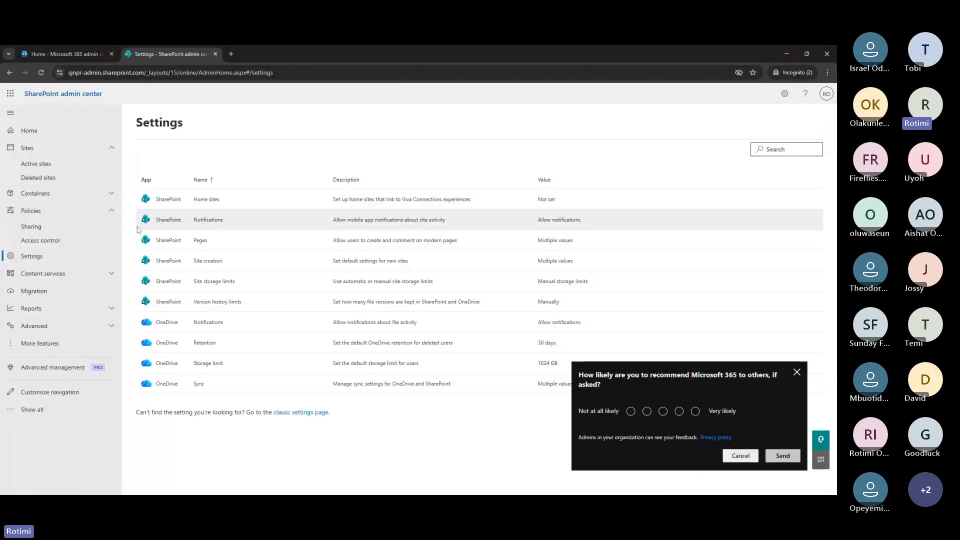
click(48, 169)
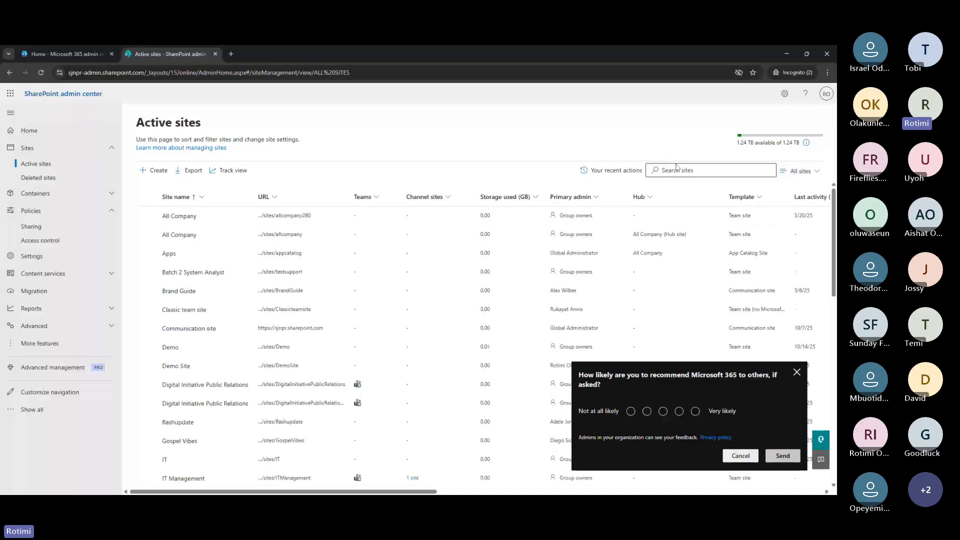
Search the active sites for 'demo'
click(677, 169)
text(demo)
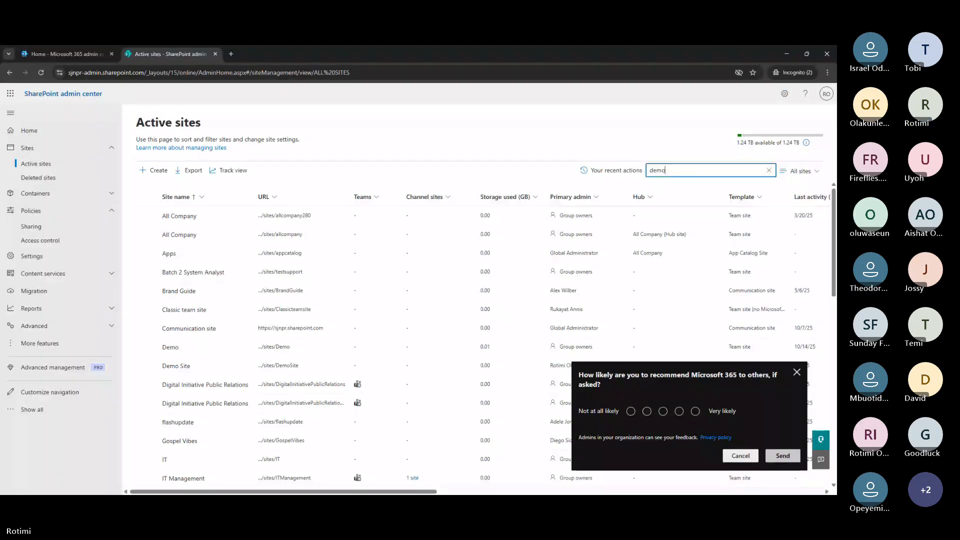
key(Return)
Open Demo Site in a new browser tab, then close its details panel
click(284, 254)
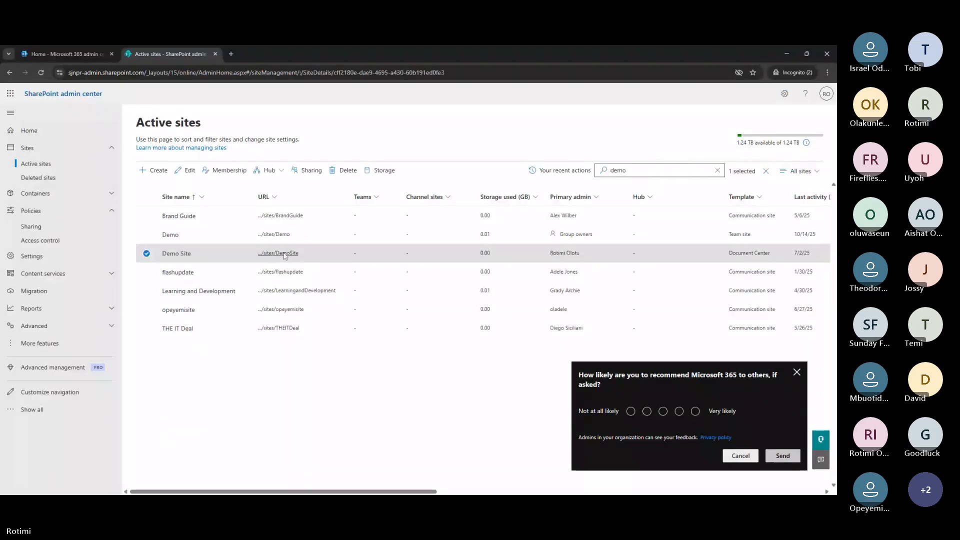
click(283, 254)
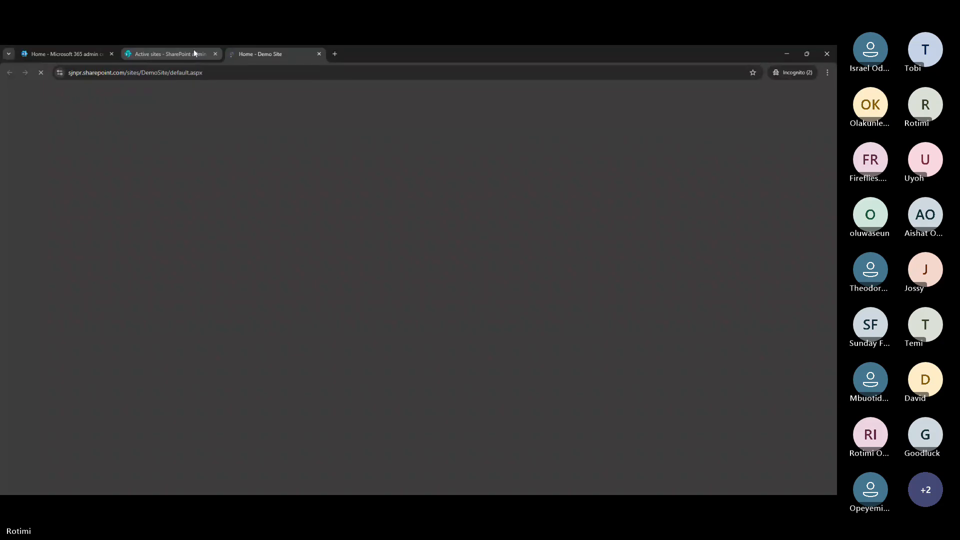
click(194, 53)
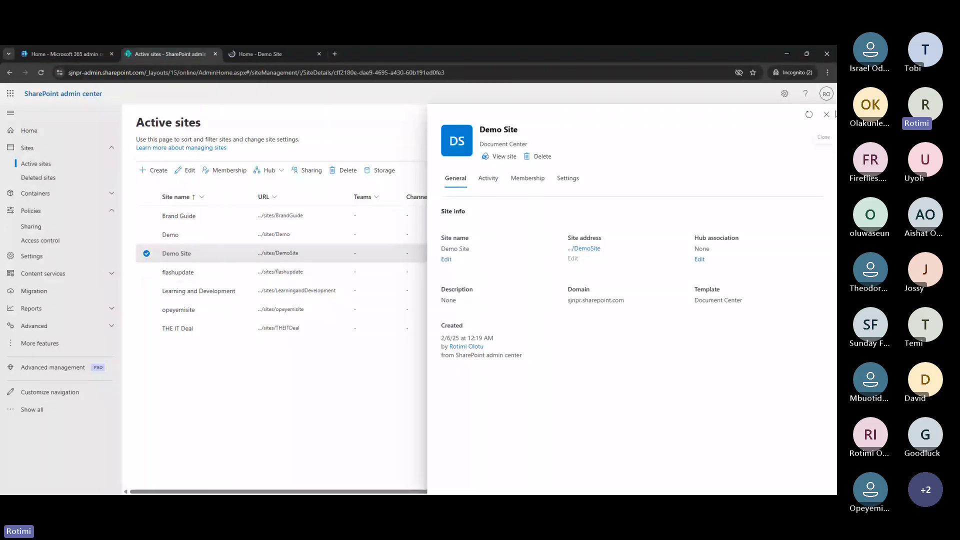
click(827, 114)
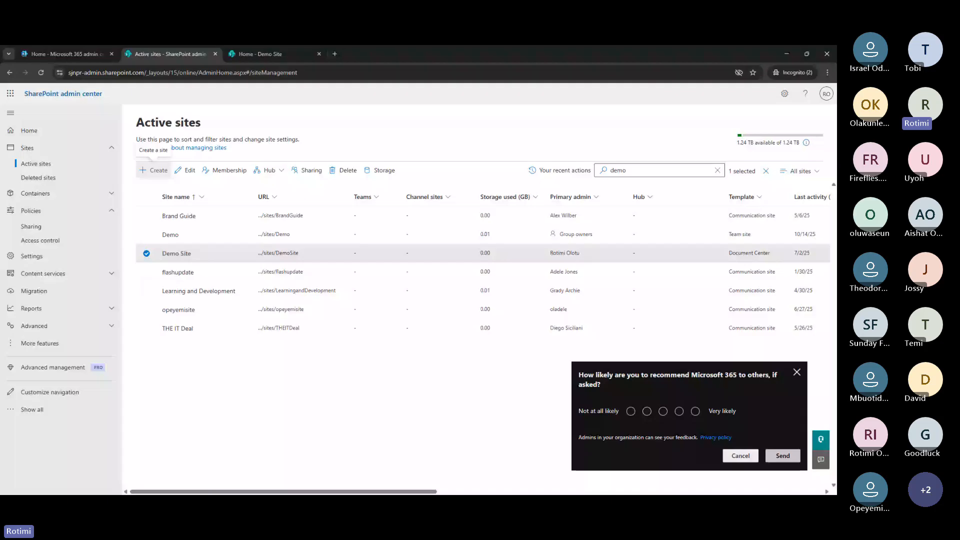
Start a new site using the Document Center template from the other site types
click(157, 170)
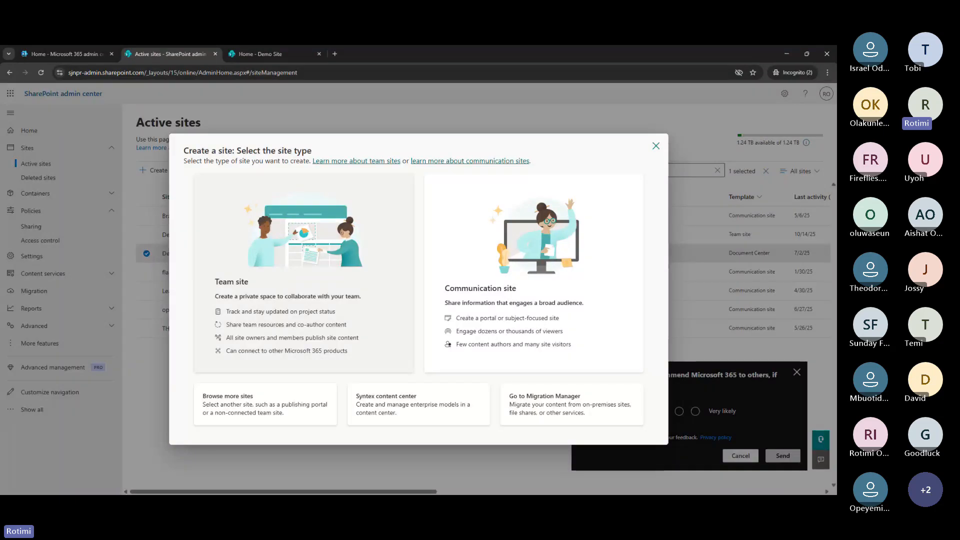
click(250, 408)
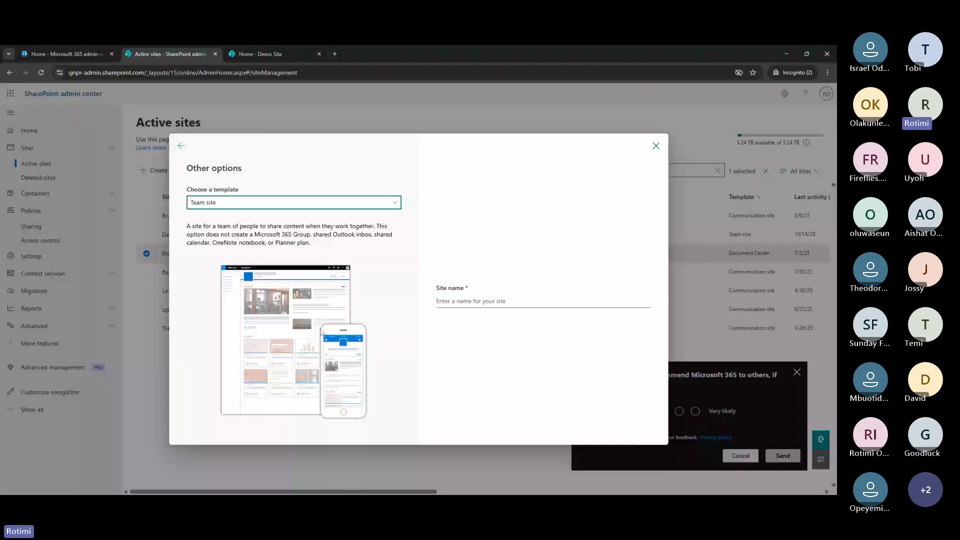
click(294, 202)
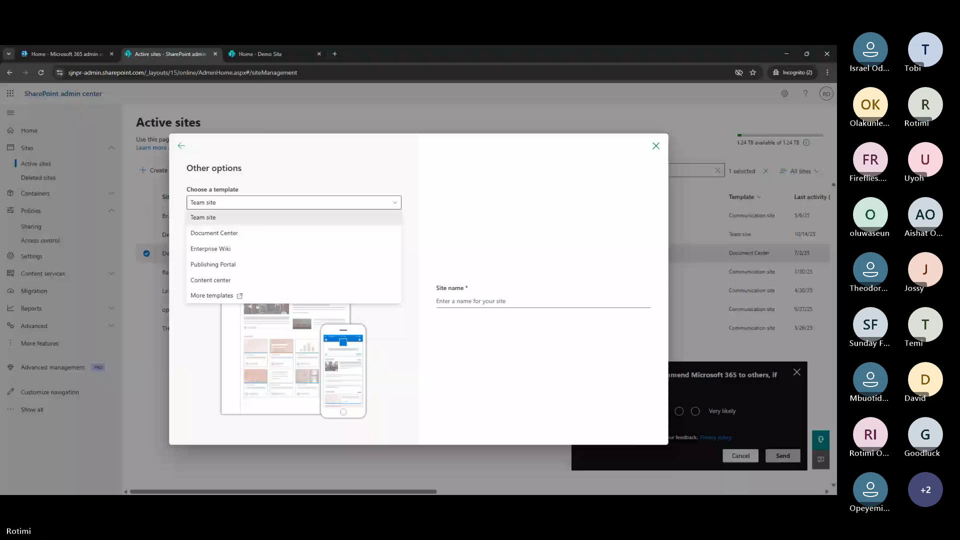
click(254, 234)
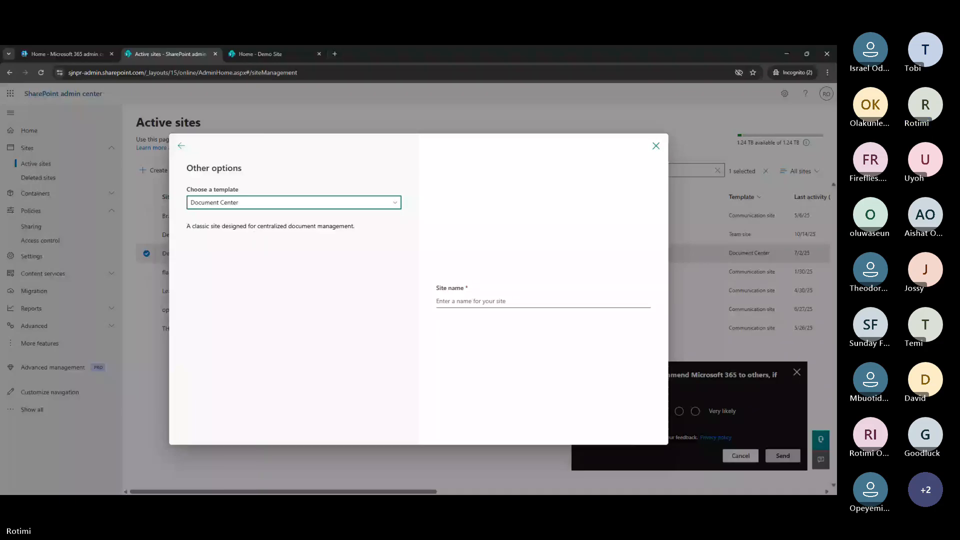
Name the site 'October Training', set its primary administrator, and continue
click(471, 301)
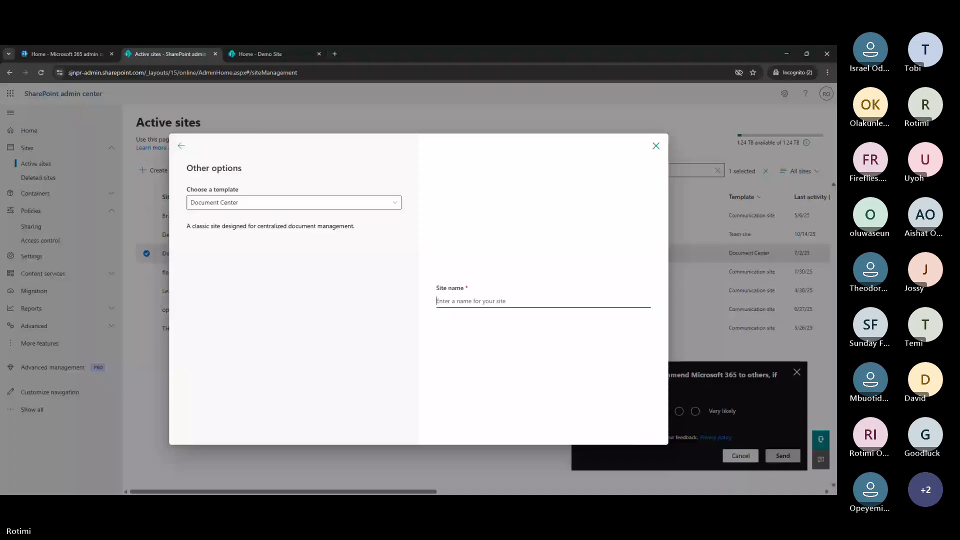
text(Tr)
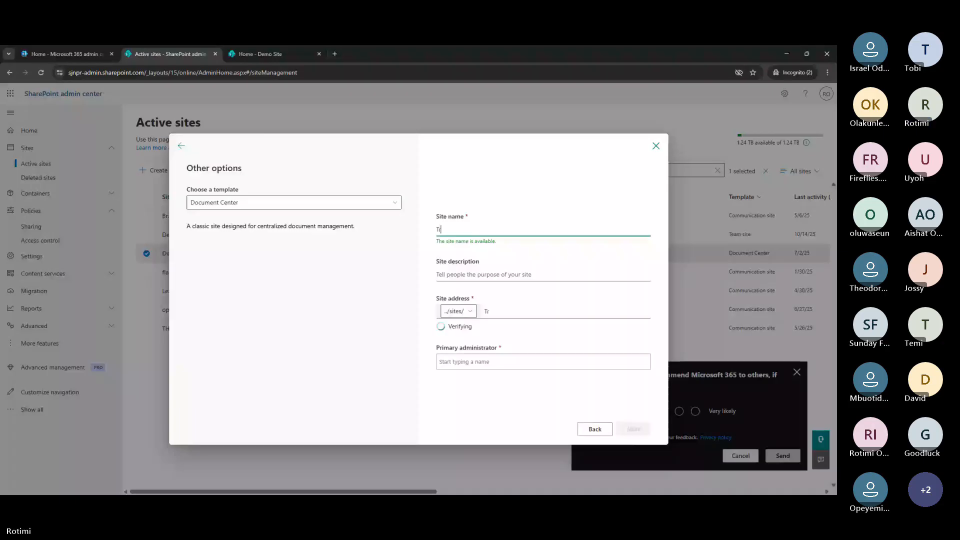
key(BackSpace)
key(BackSpace)
text(Oct)
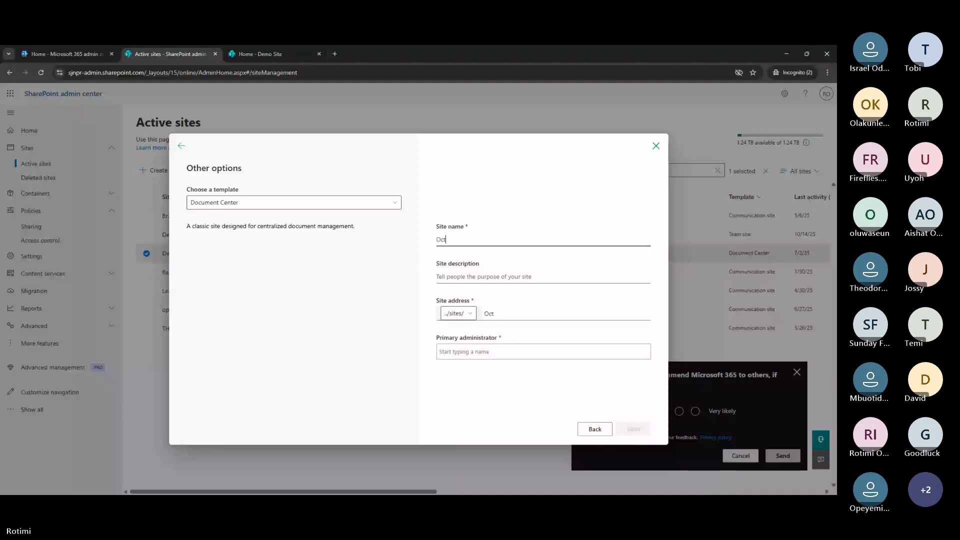
text(ober )
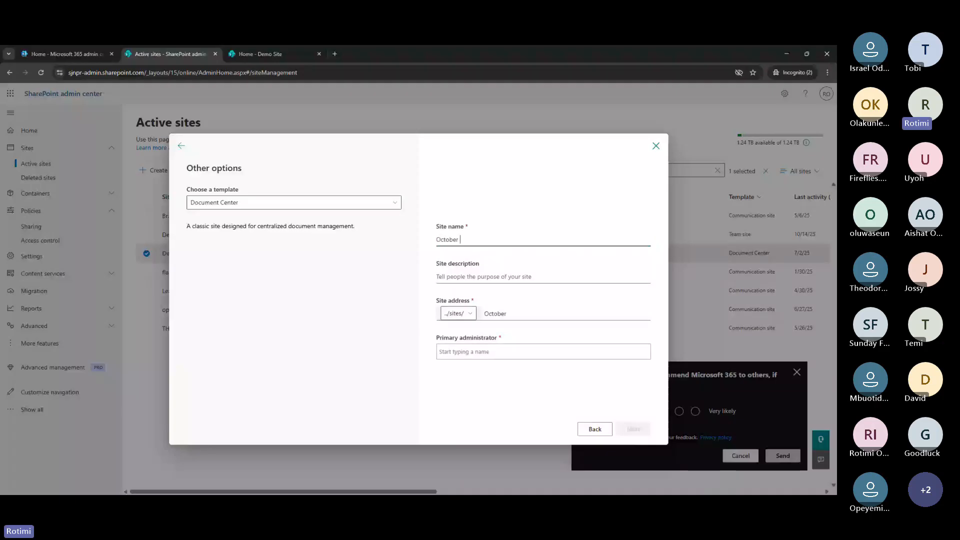
text(Training)
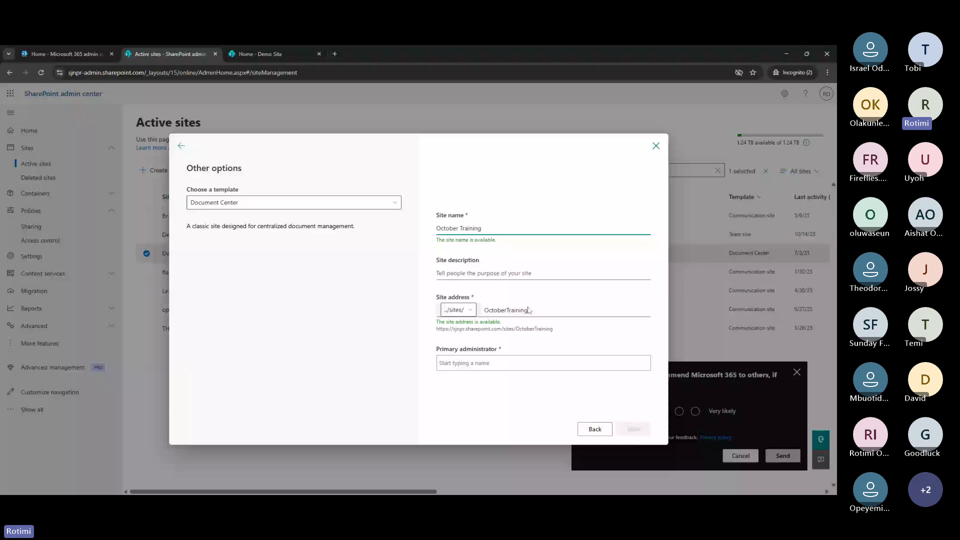
click(529, 363)
click(497, 390)
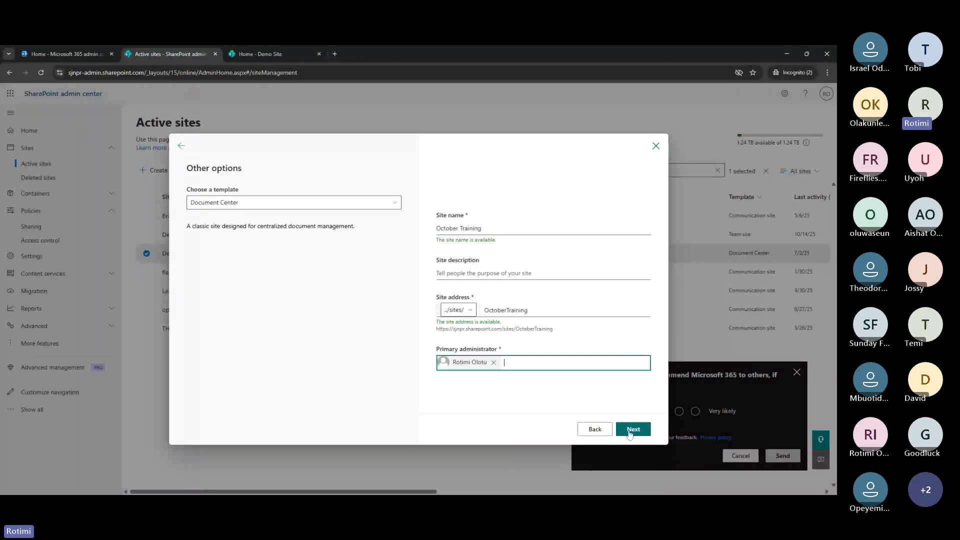
click(630, 431)
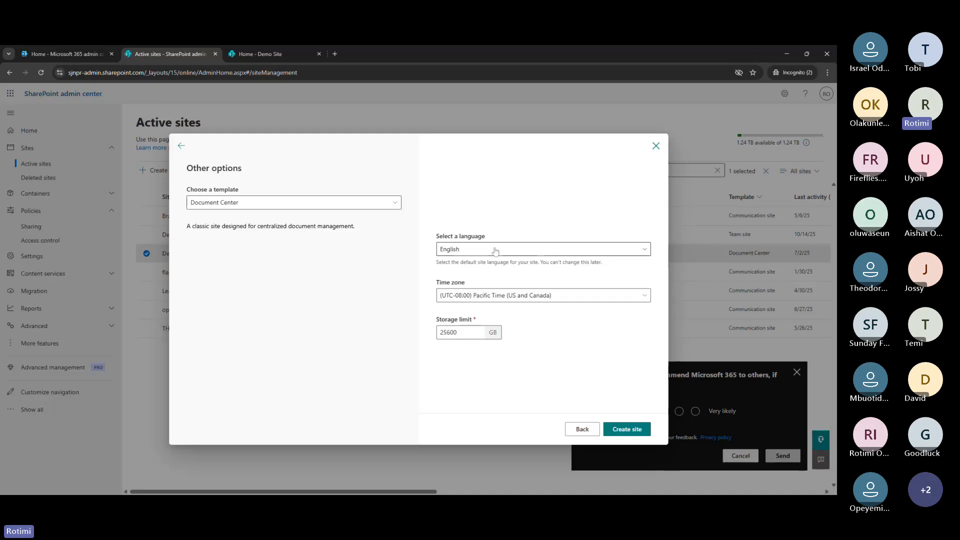
Set time zone (UTC+01:00) West Central Africa and a 1 GB storage limit, then create the site
click(519, 296)
scroll(485, 375, down, 5)
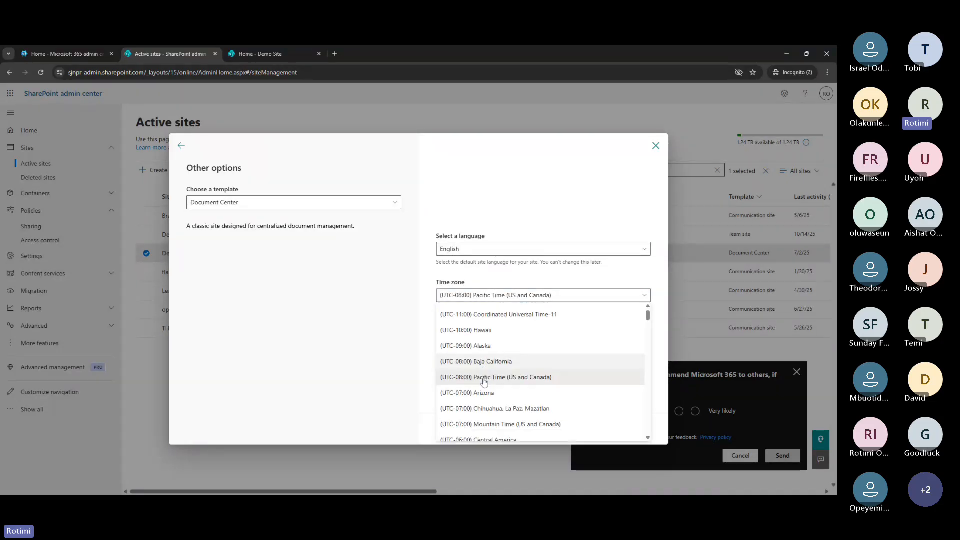
scroll(485, 341, down, 3)
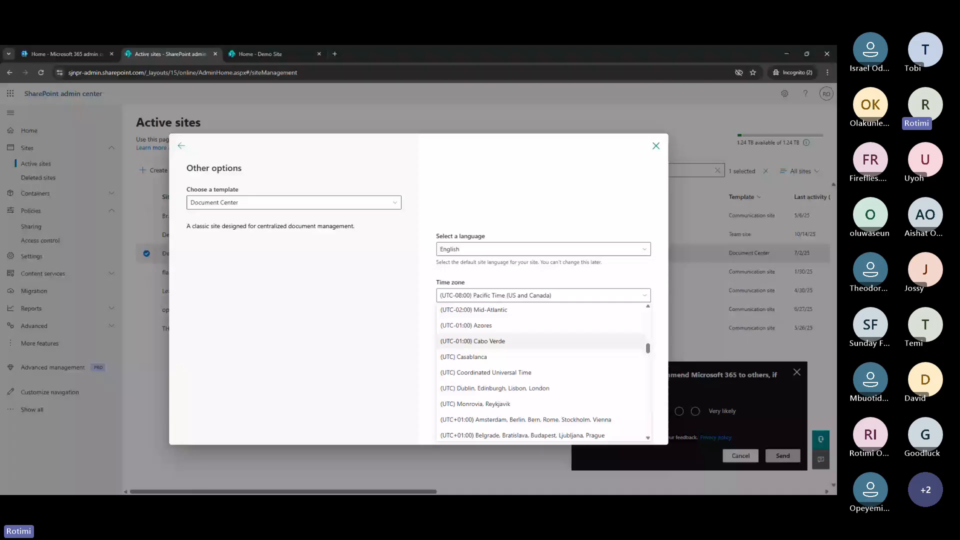
scroll(485, 341, down, 3)
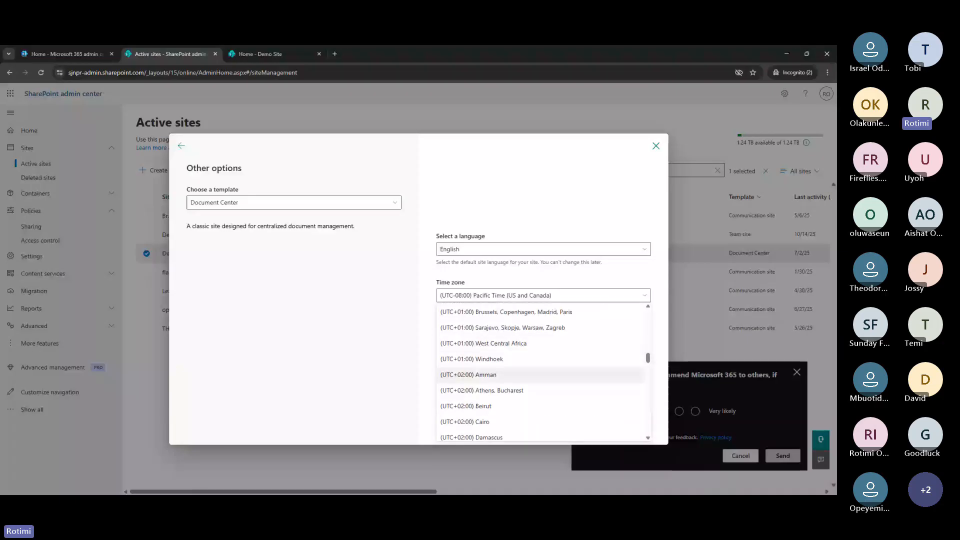
click(495, 343)
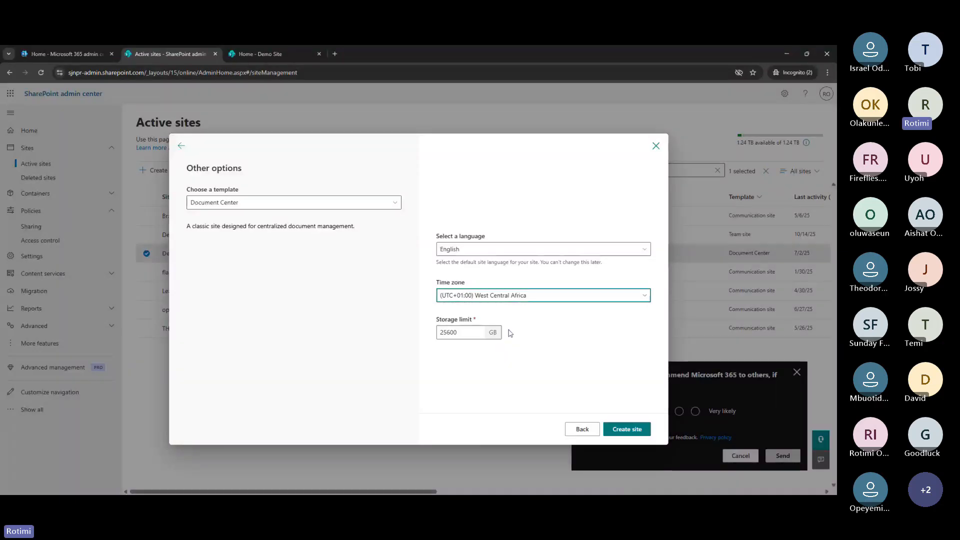
click(475, 332)
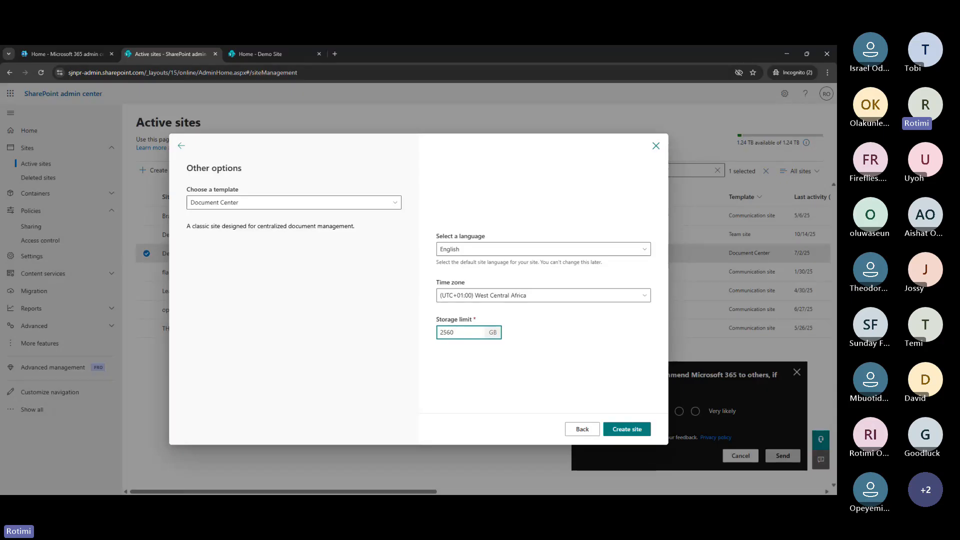
key(BackSpace)
key(BackSpace)
key(BackSpace)
key(BackSpace)
key(BackSpace)
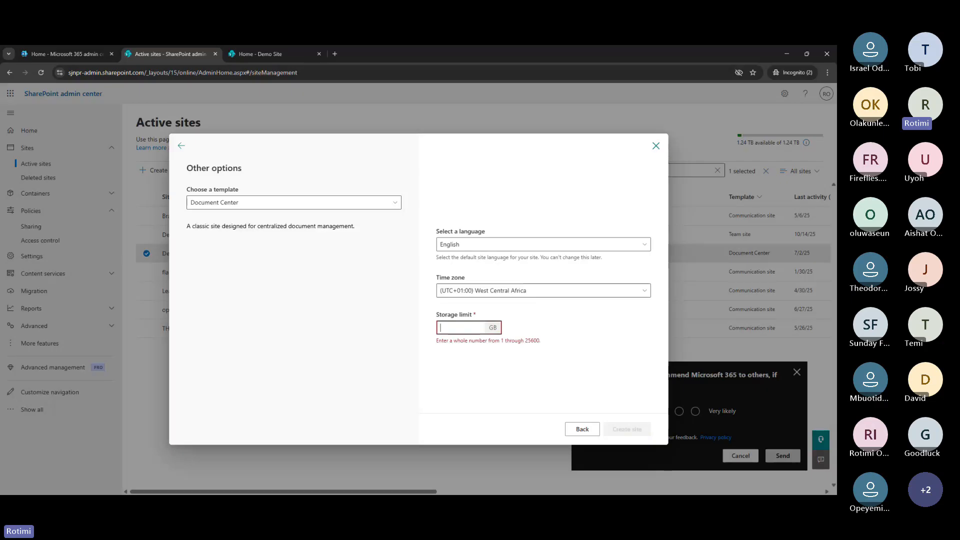
text(1)
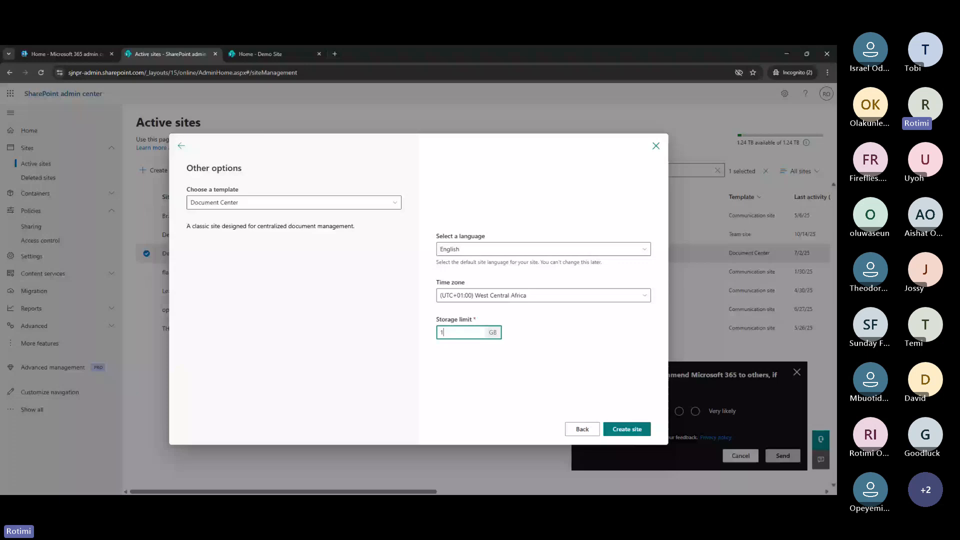
click(636, 429)
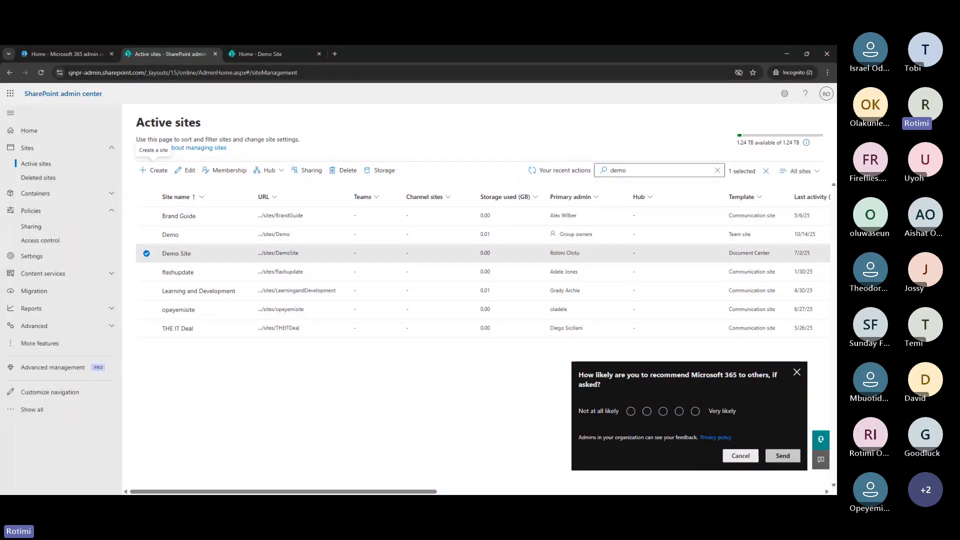
Dismiss the feedback survey and view recent actions showing October Training being created
key(Escape)
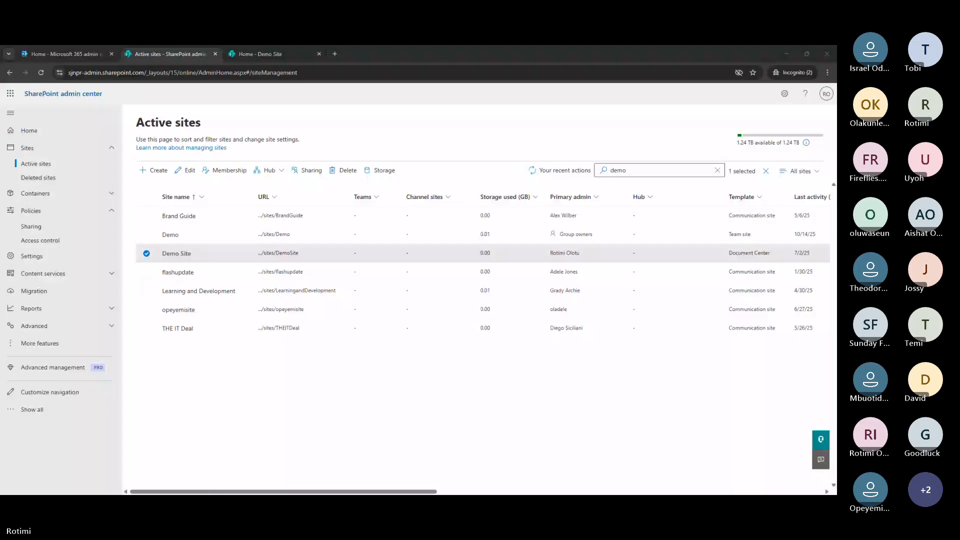
click(562, 171)
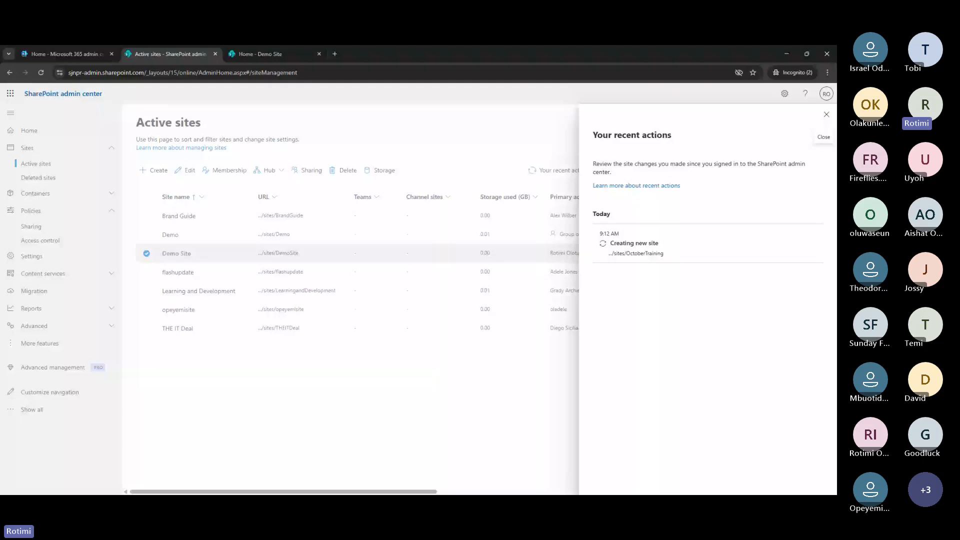
Close the recent actions panel and reload the full Active sites list
click(42, 102)
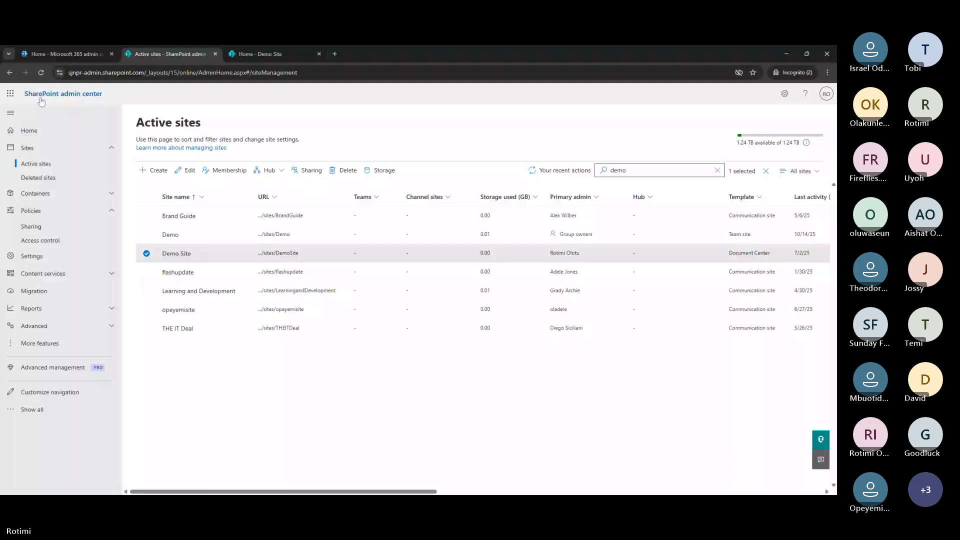
click(41, 100)
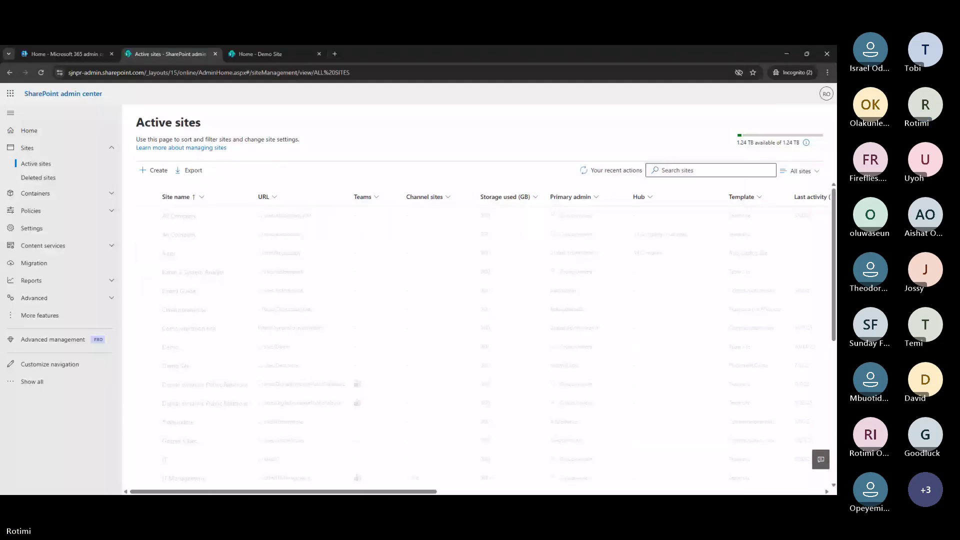
click(710, 170)
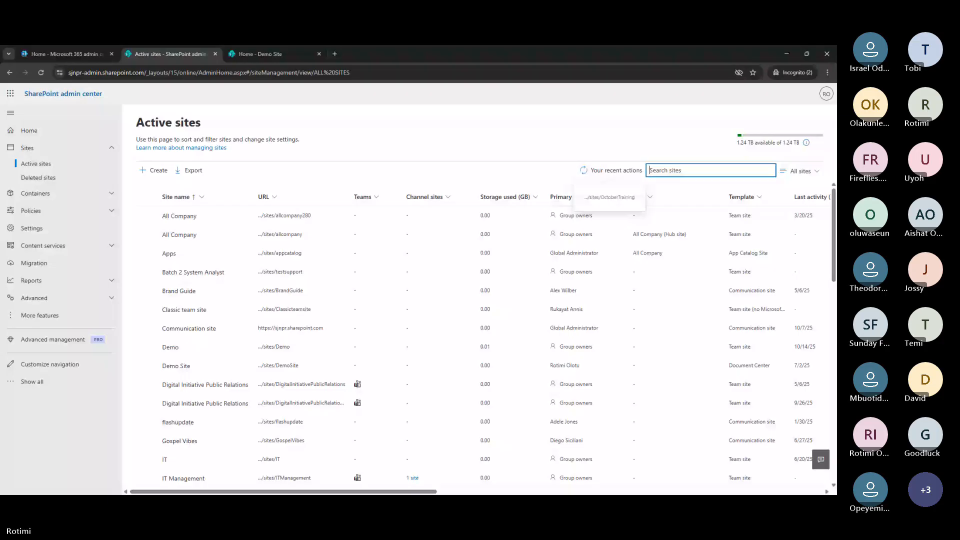
Search the sites for 'test' and open the NewTestSite URL in a new tab
text(oct)
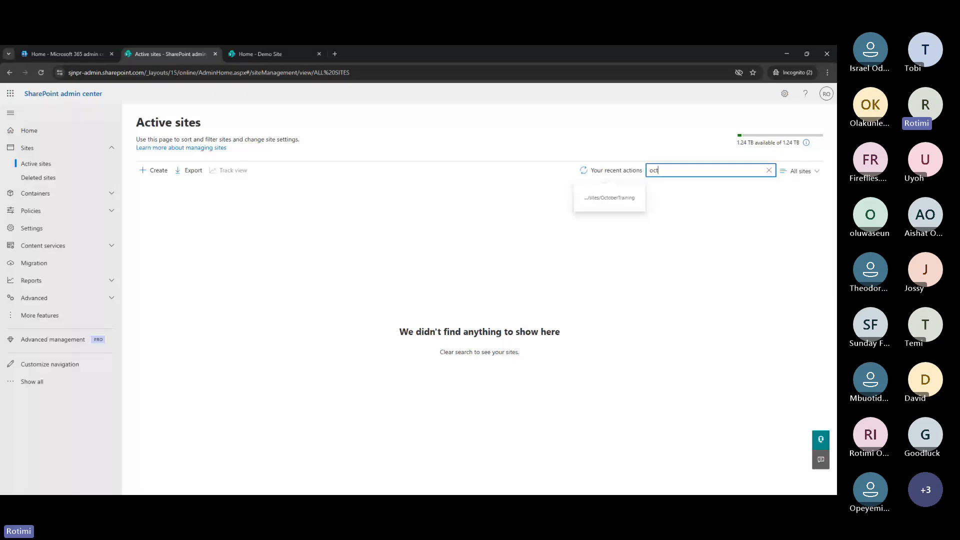
drag(693, 165, 647, 175)
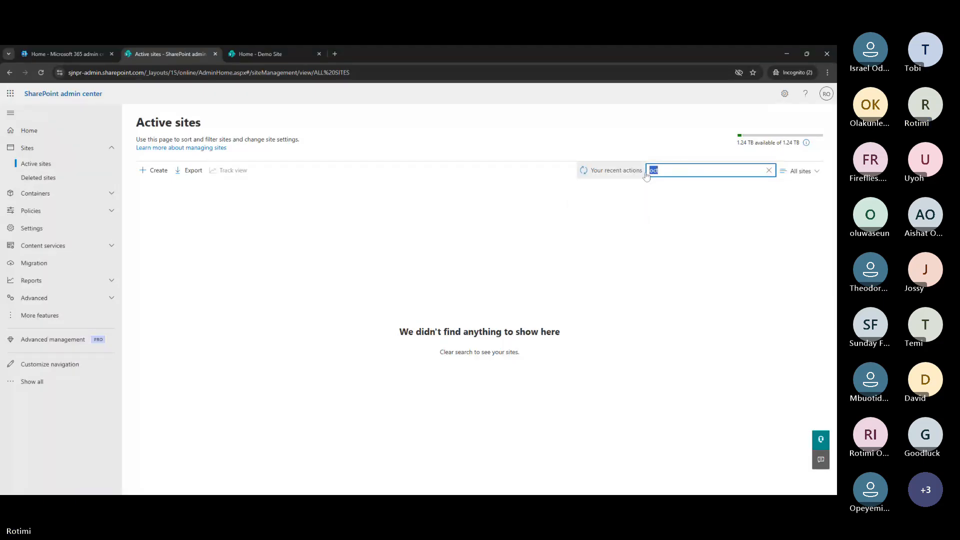
text(test)
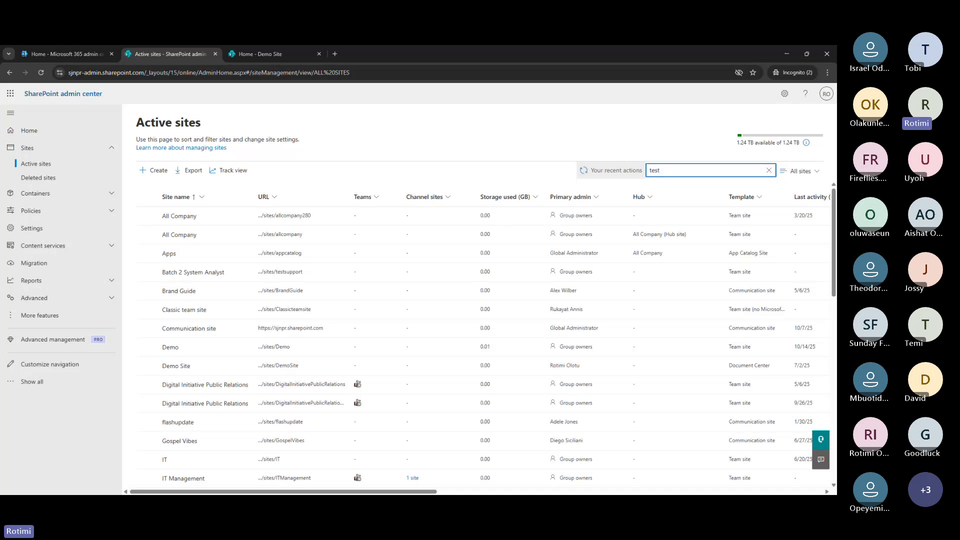
key(Return)
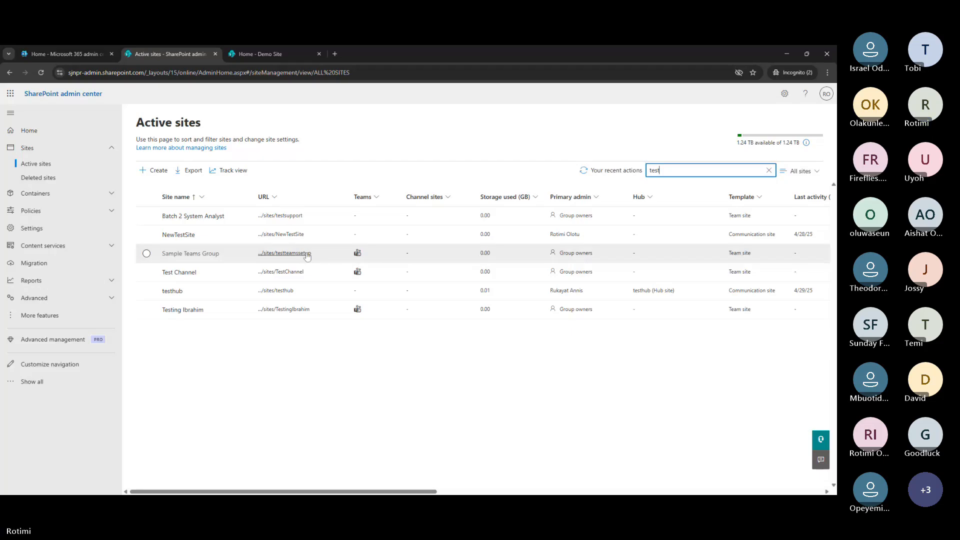
click(286, 234)
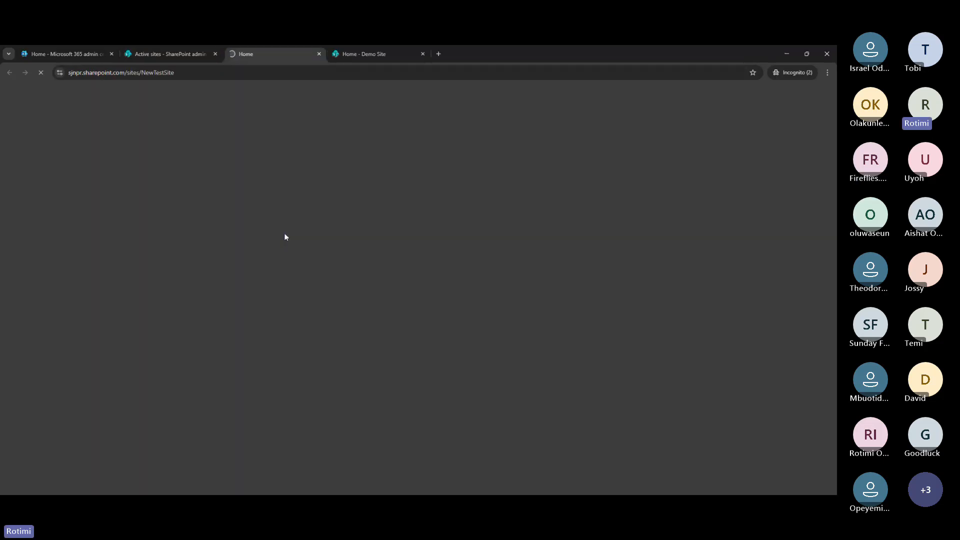
Review the NewTestSite home page, then go back to the Demo Site Document Center home
click(368, 55)
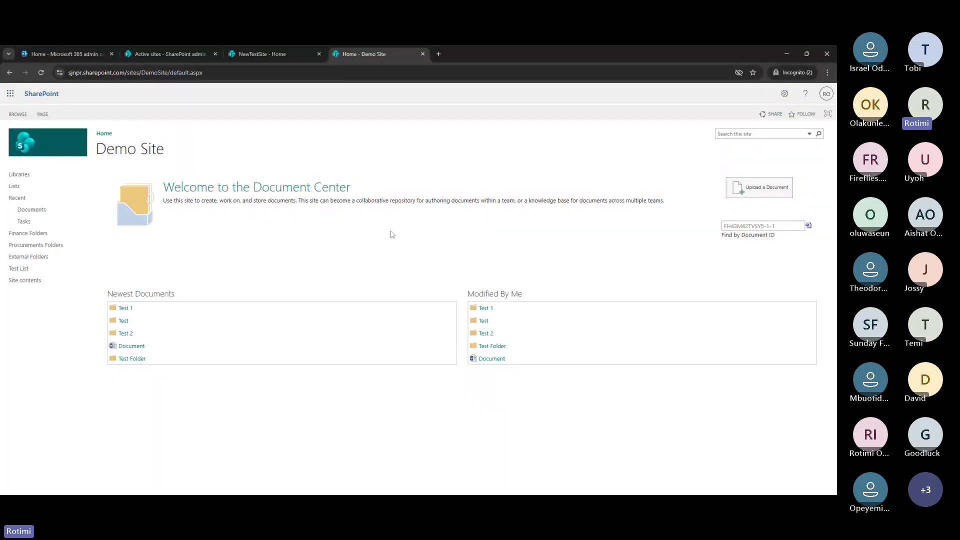
click(271, 50)
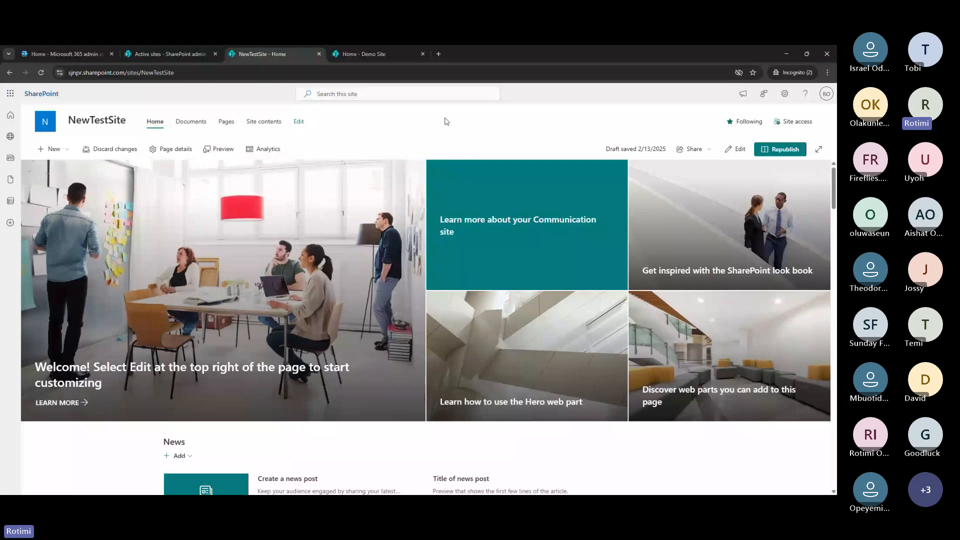
click(378, 59)
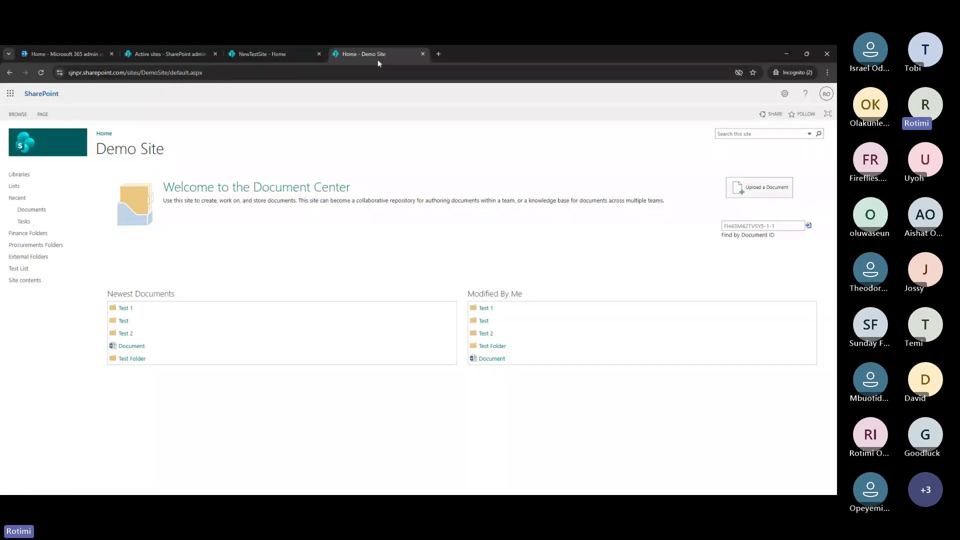
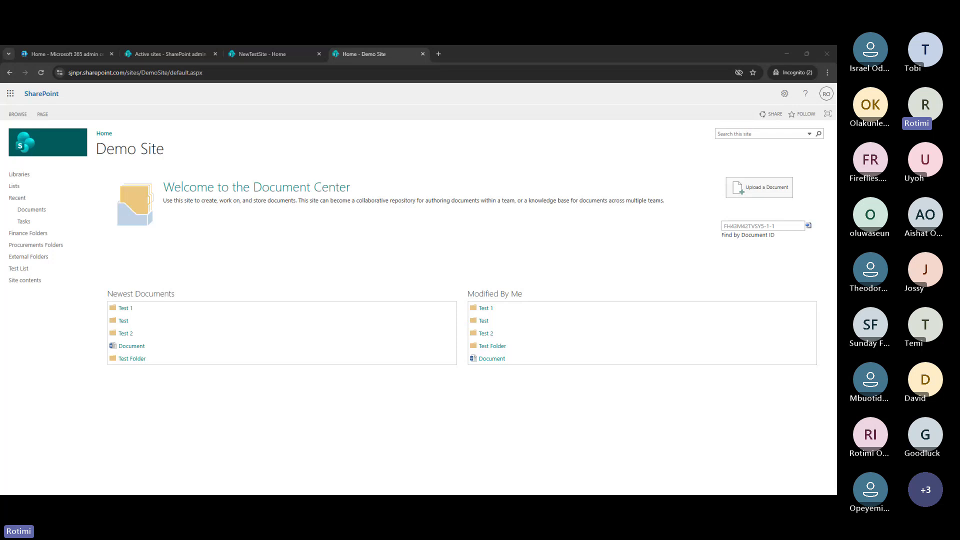
Open the Demo Site's Documents library and bring up its Settings gear panel
click(50, 212)
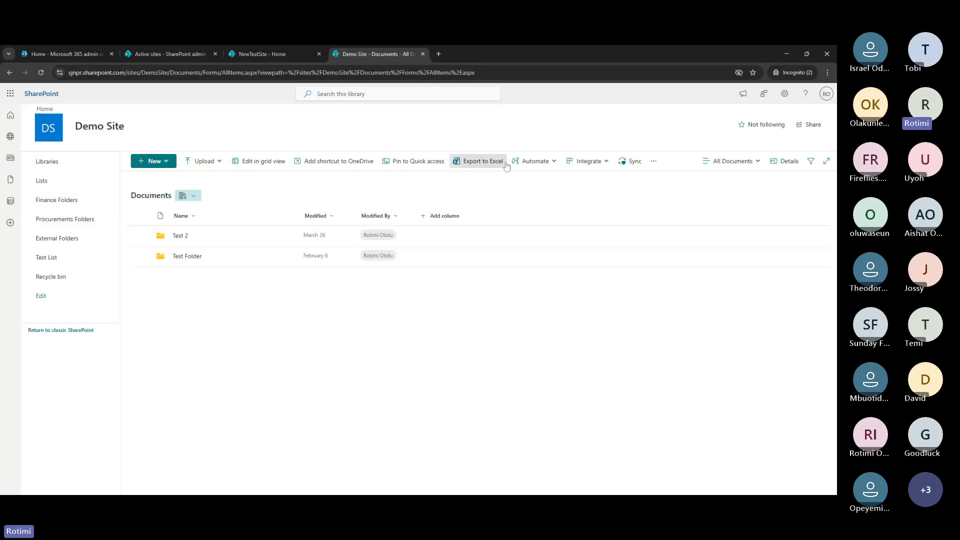
click(784, 95)
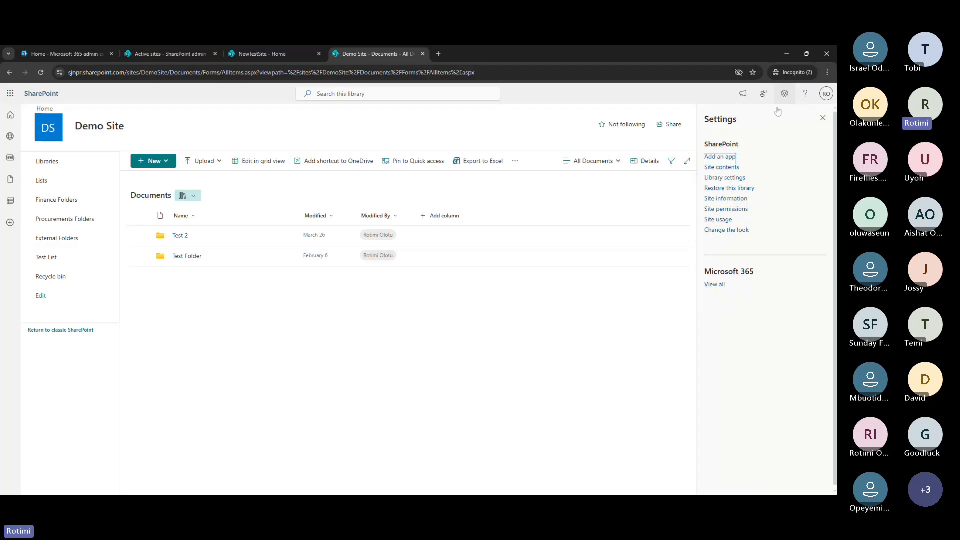
Go from Library settings to More library settings to reach the full Documents settings page
click(720, 179)
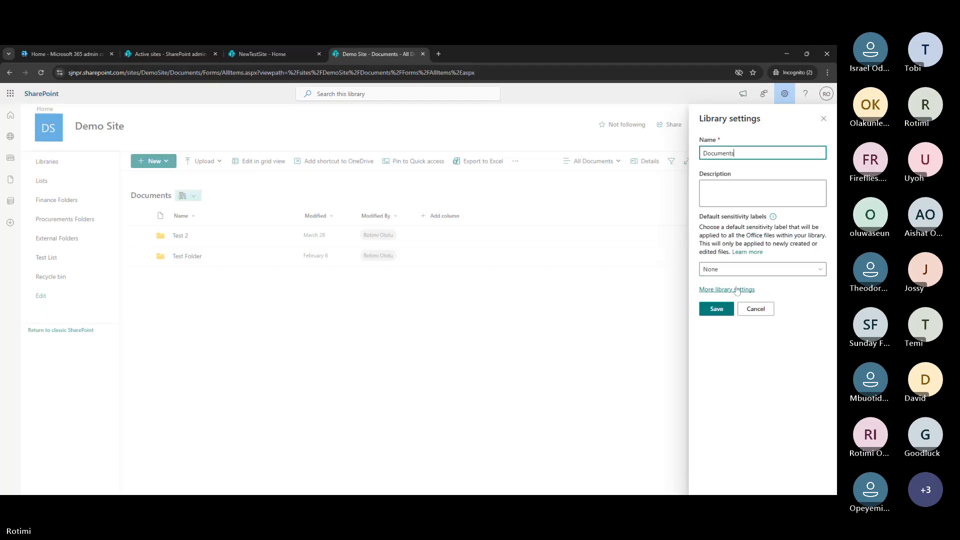
click(738, 290)
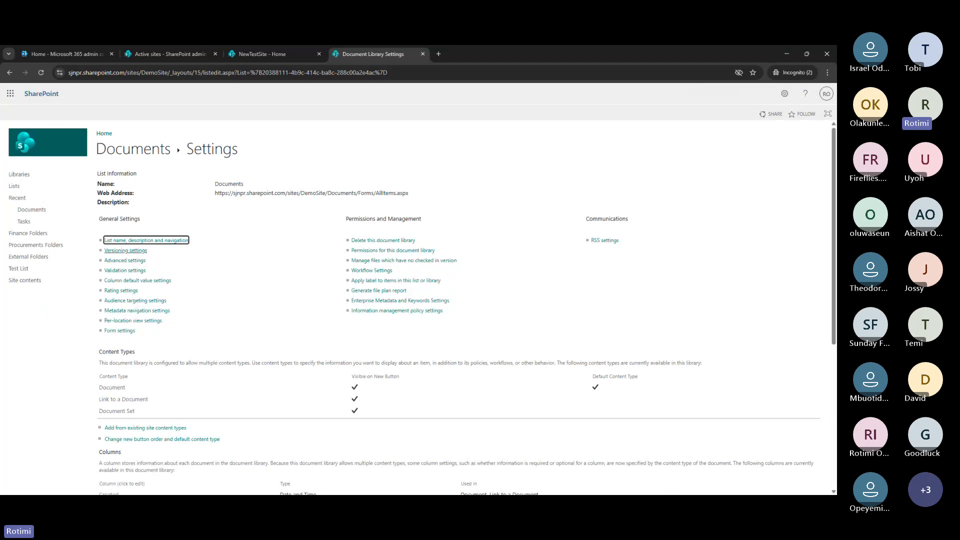
Open Versioning settings under General Settings for the Documents library
click(116, 251)
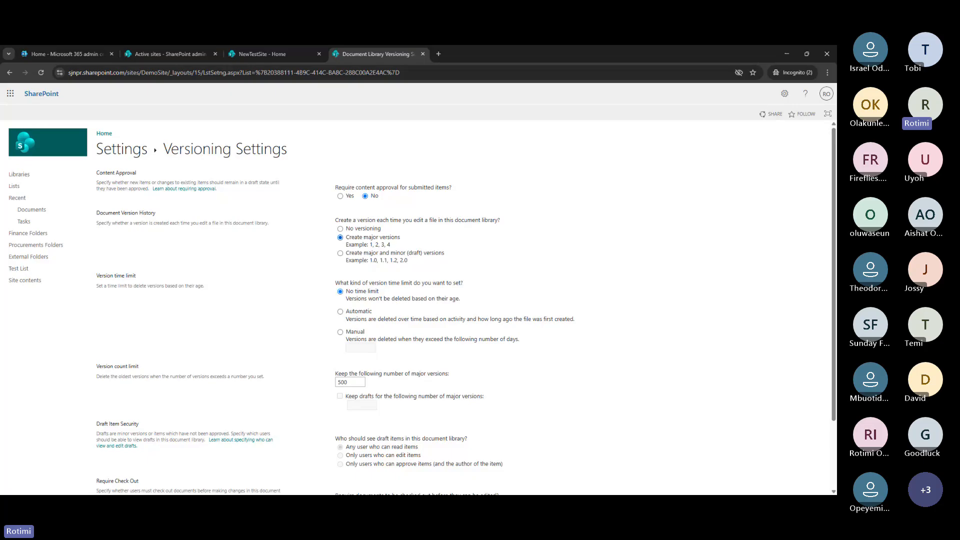
Keep major versions only and lower the major version limit from 500 to 100
click(341, 254)
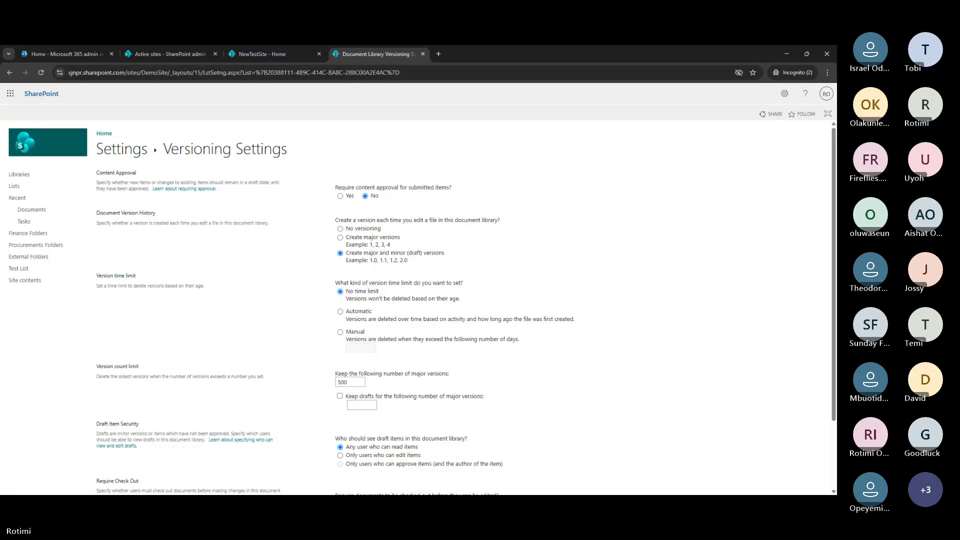
click(340, 237)
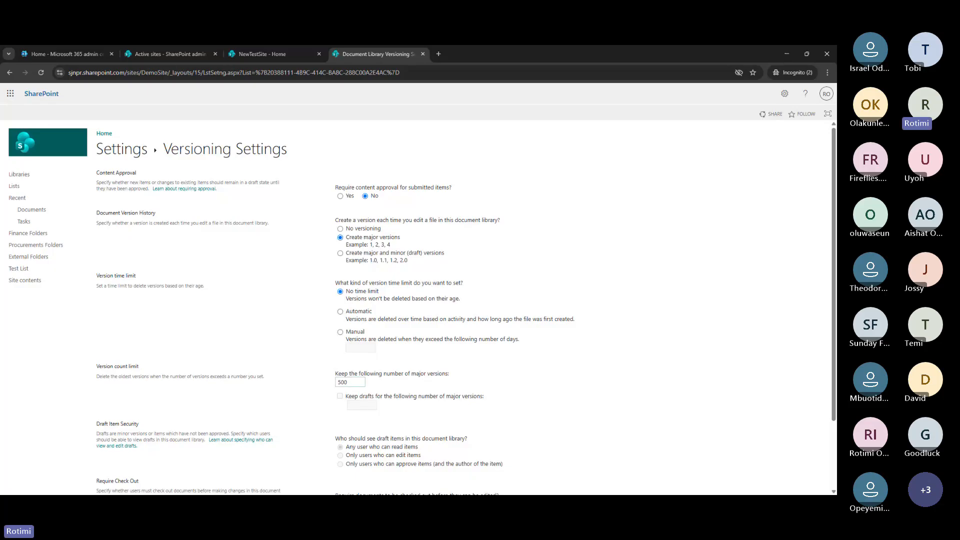
click(350, 382)
key(BackSpace)
key(BackSpace)
text(100)
Set the version time limit to Manual with 30 days, then return to the Documents library
click(340, 333)
click(361, 348)
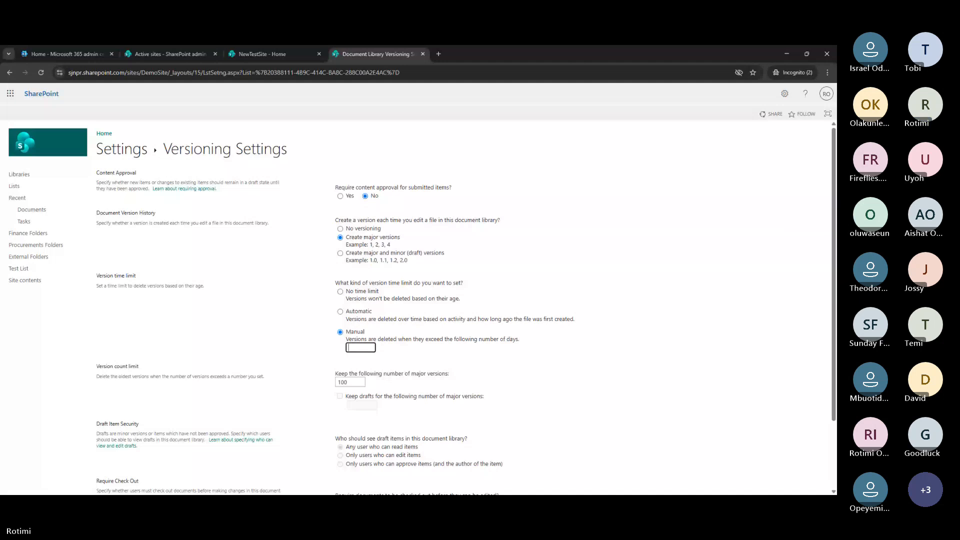
text(30)
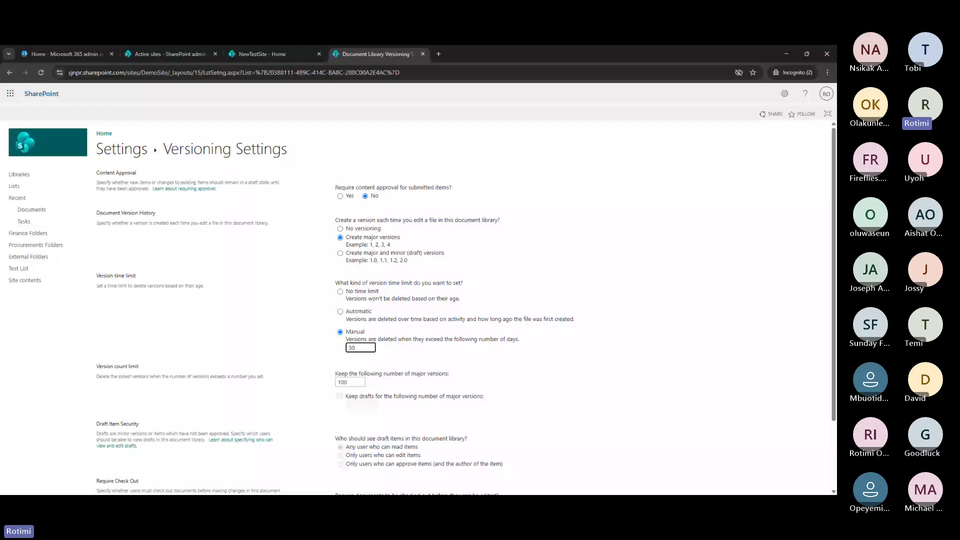
click(53, 211)
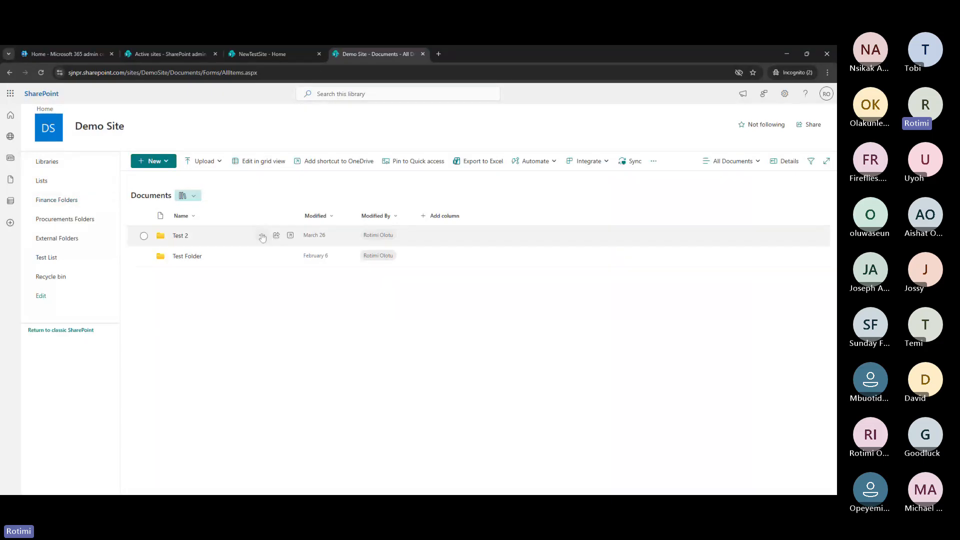
After briefly viewing the Test 2 folder's actions, create a new Word document from New
click(262, 238)
click(262, 237)
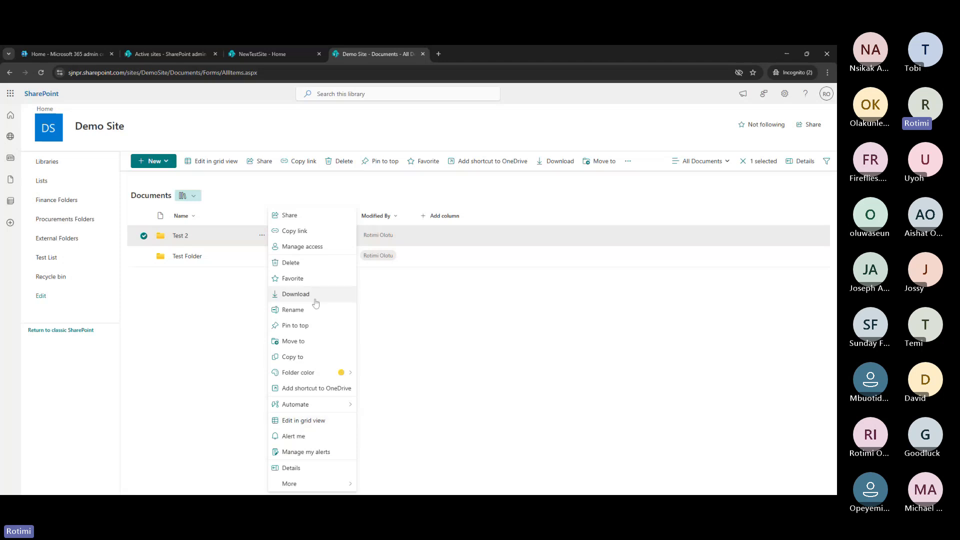
click(191, 295)
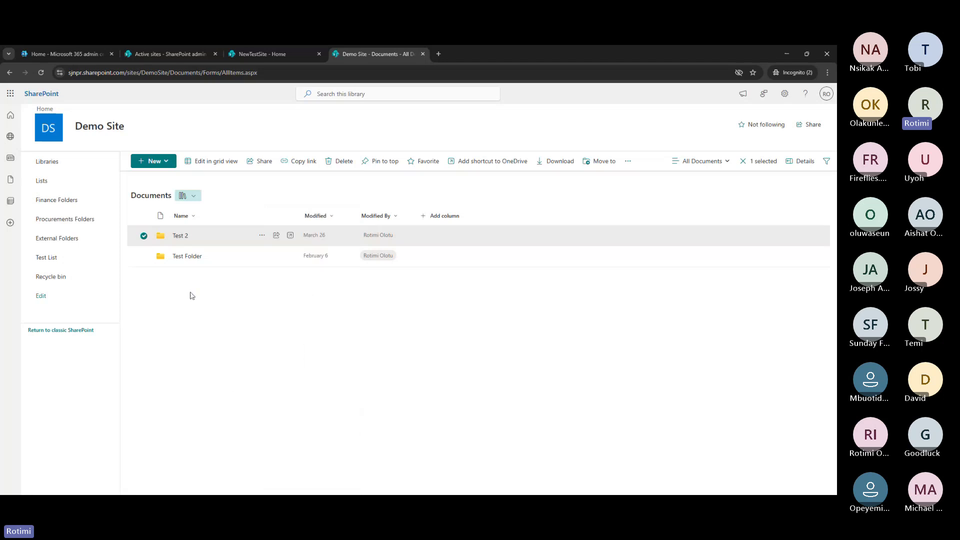
click(154, 160)
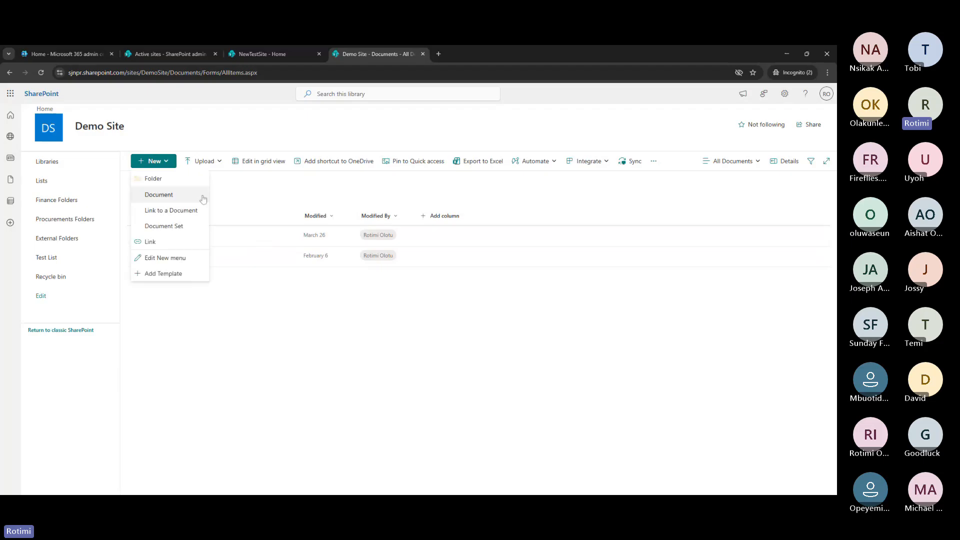
click(154, 195)
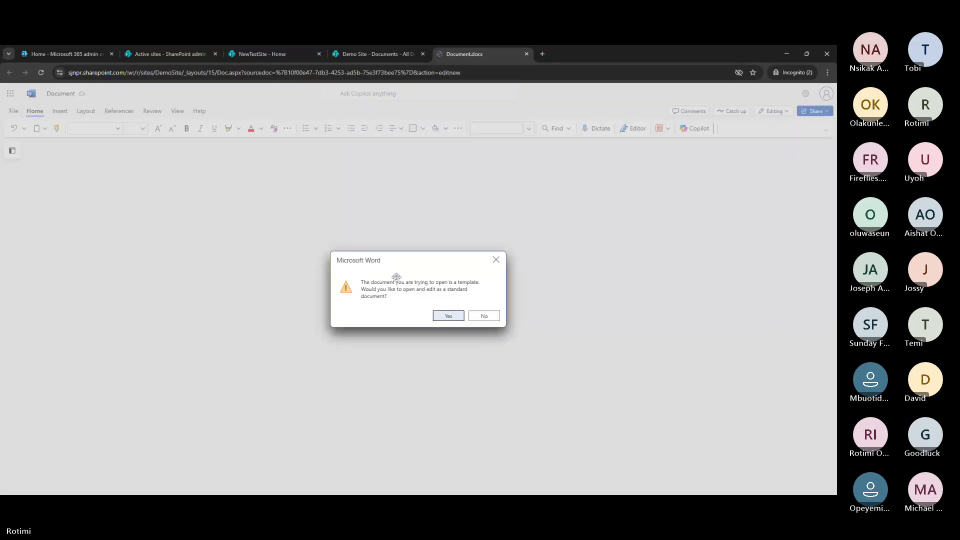
Accept the template prompt, type 'Test' into the document, and return to the Documents library
click(449, 317)
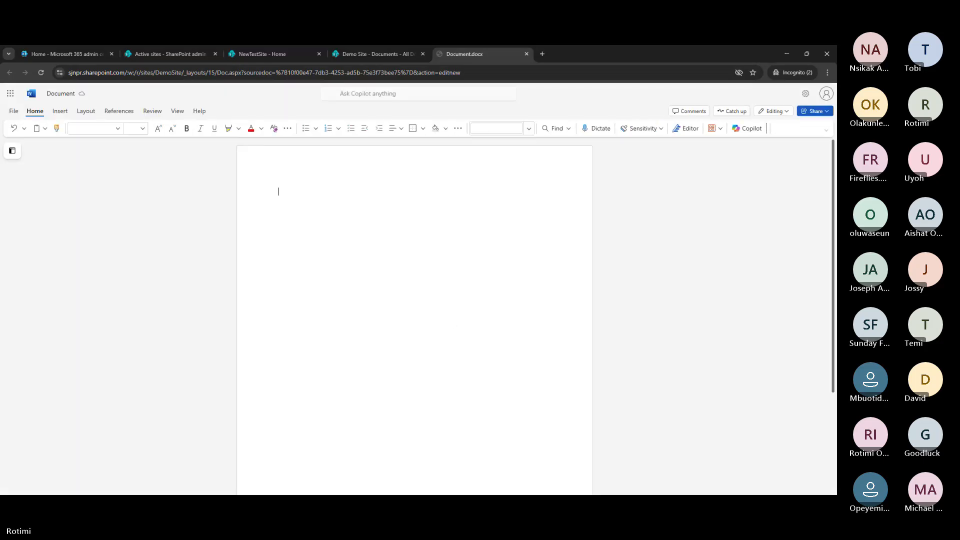
text(Test)
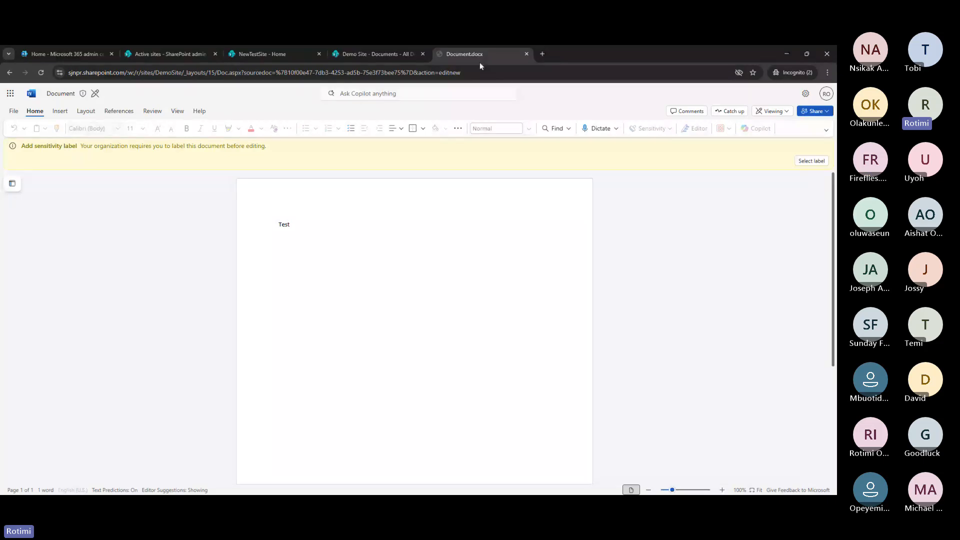
click(389, 55)
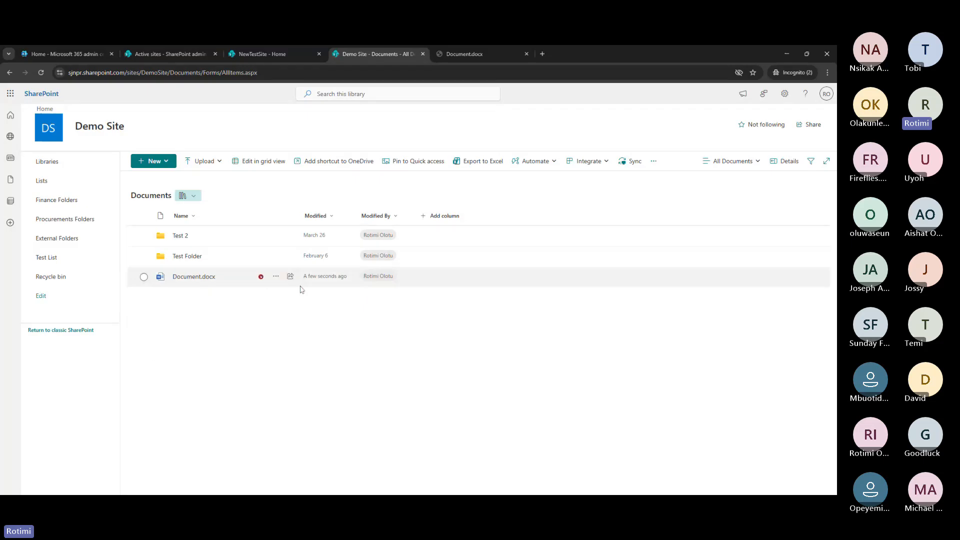
Select Document.docx and open its actions menu, pointing to More
click(275, 278)
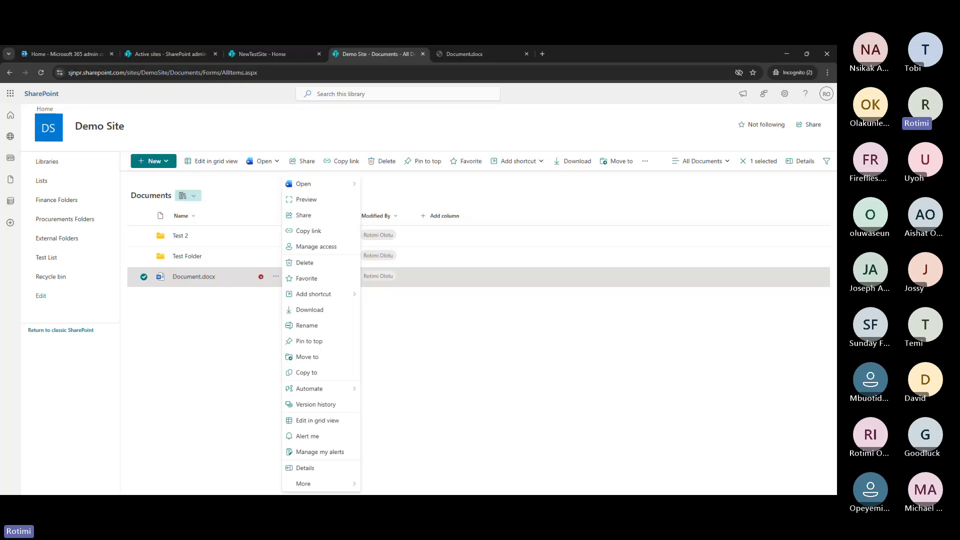
click(255, 305)
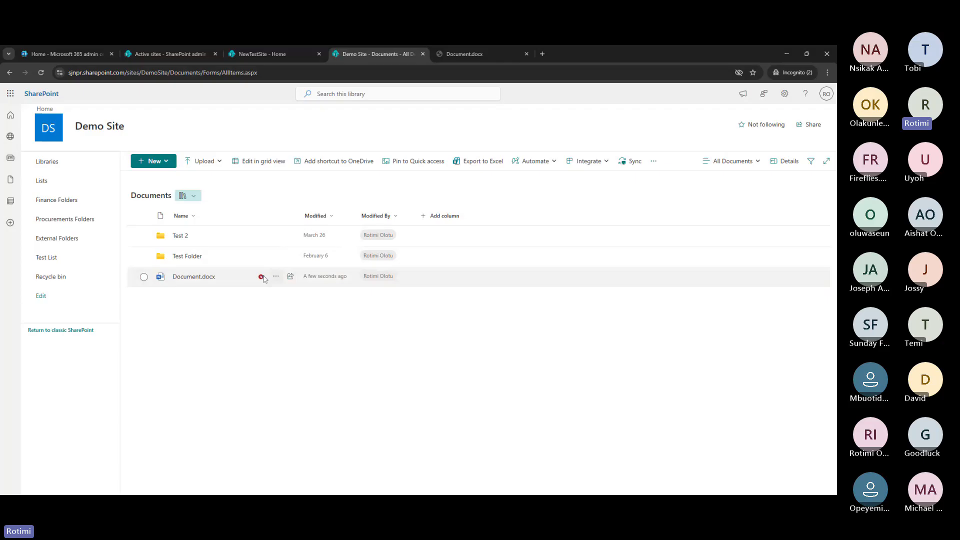
click(260, 279)
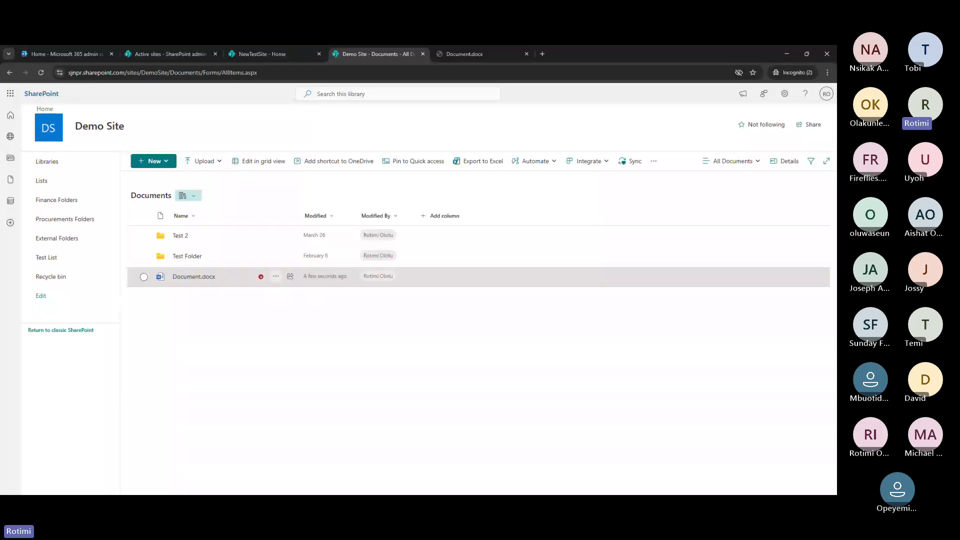
click(277, 282)
click(276, 278)
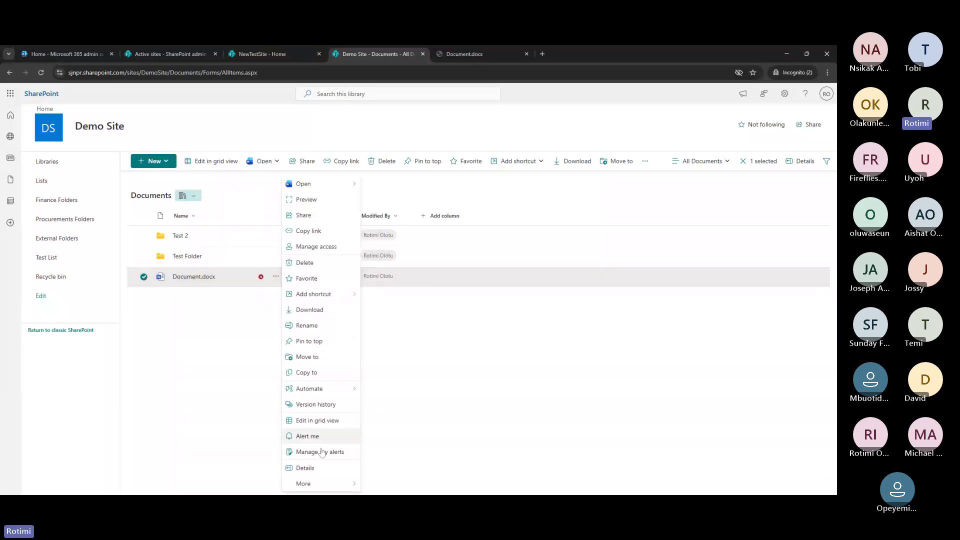
mouse_move(325, 484)
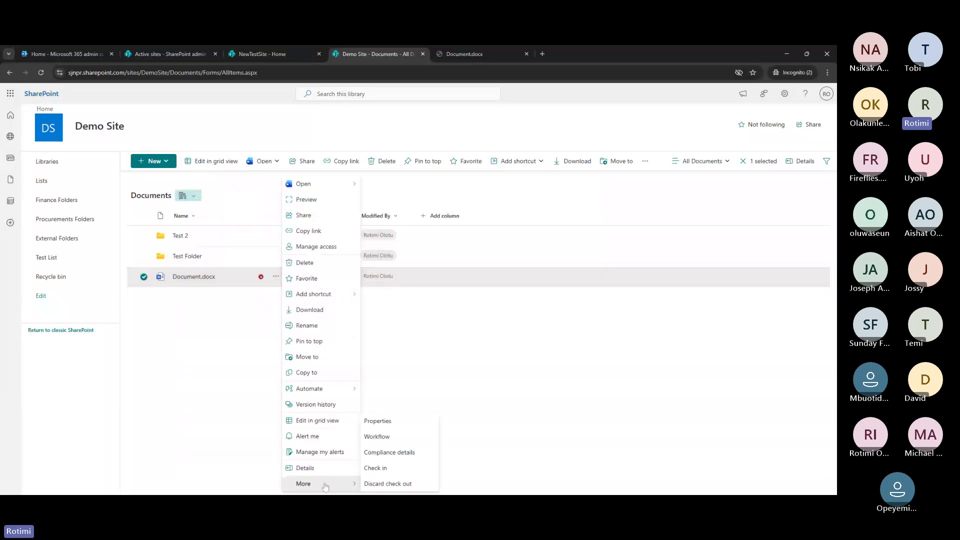
Check in Document.docx with the comment 'The changes have been made'
click(385, 469)
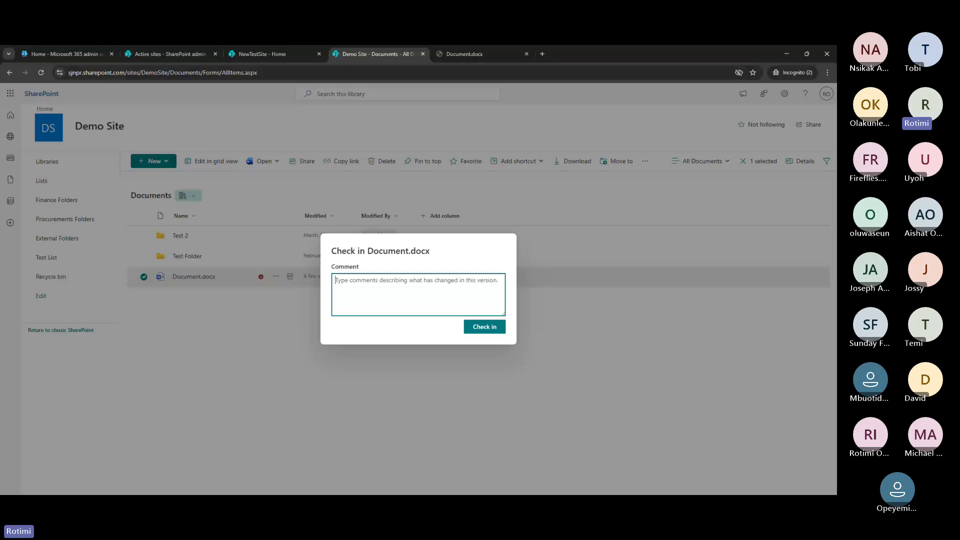
text(T)
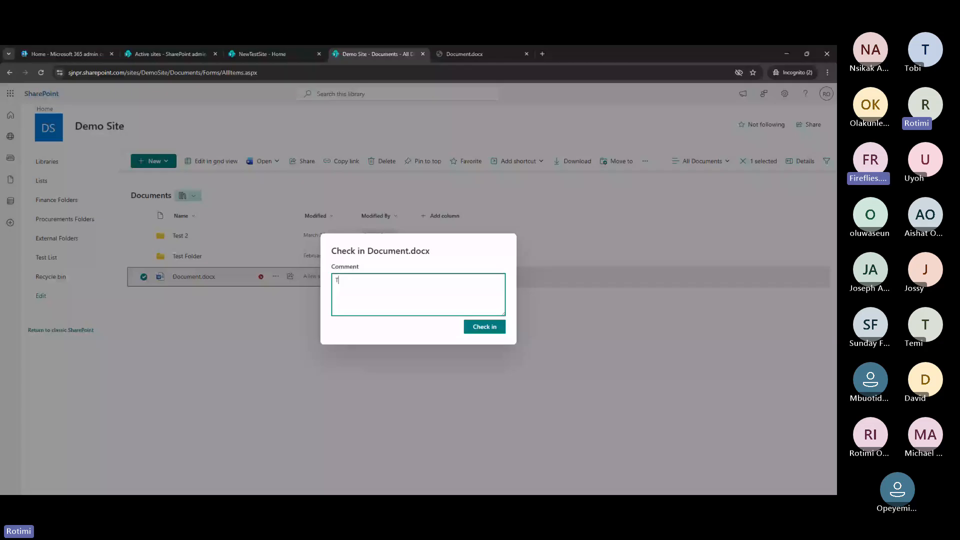
text(he changes have be)
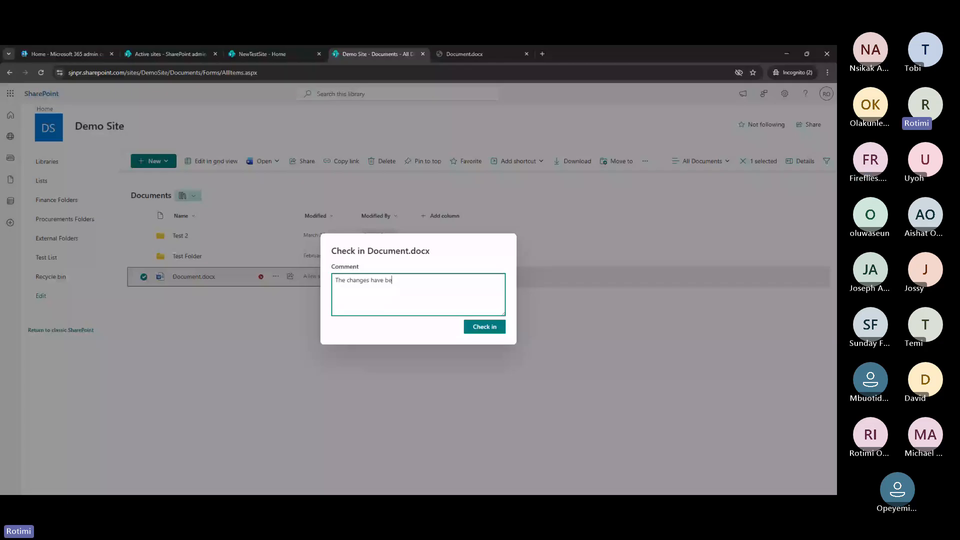
text(en made.)
click(484, 327)
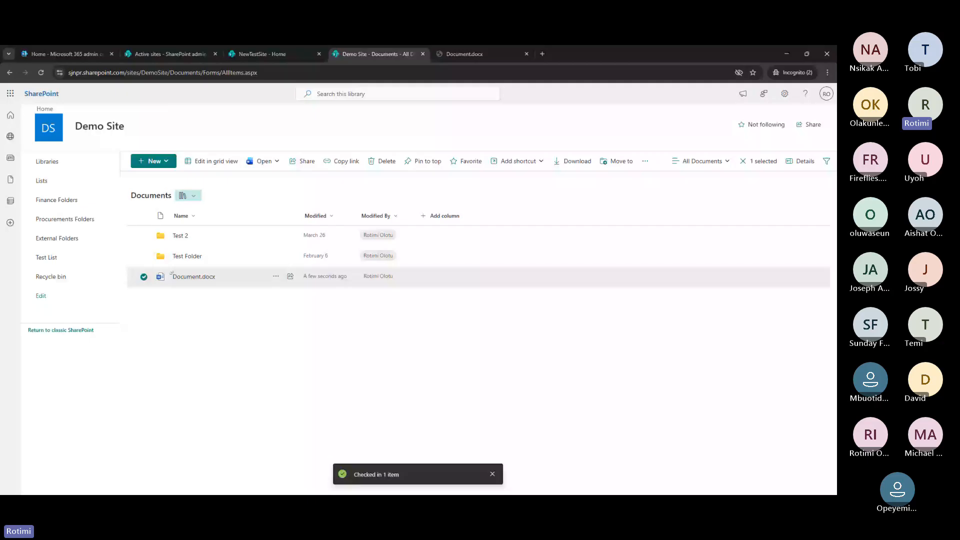
Review Document.docx's sharing link settings, then view NewTestSite's details in the admin center
click(276, 276)
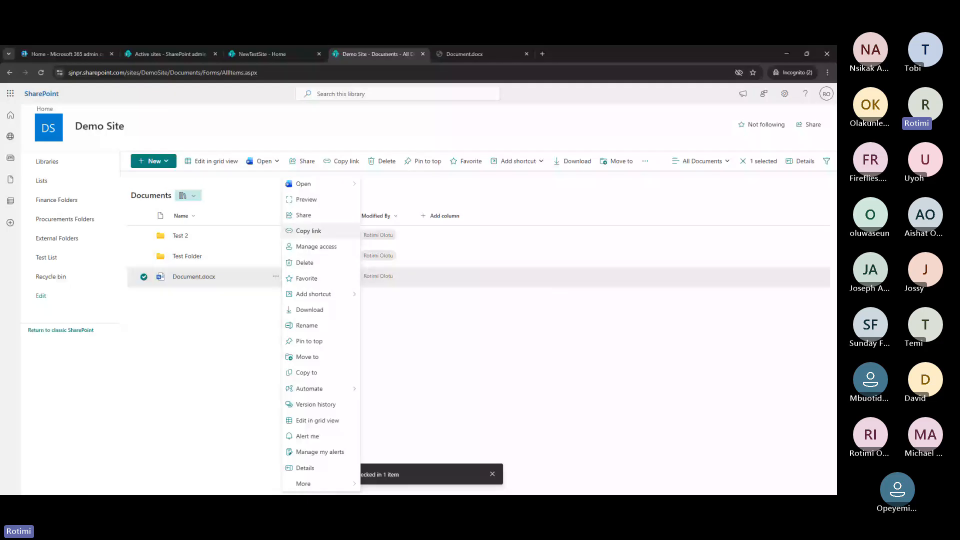
click(320, 221)
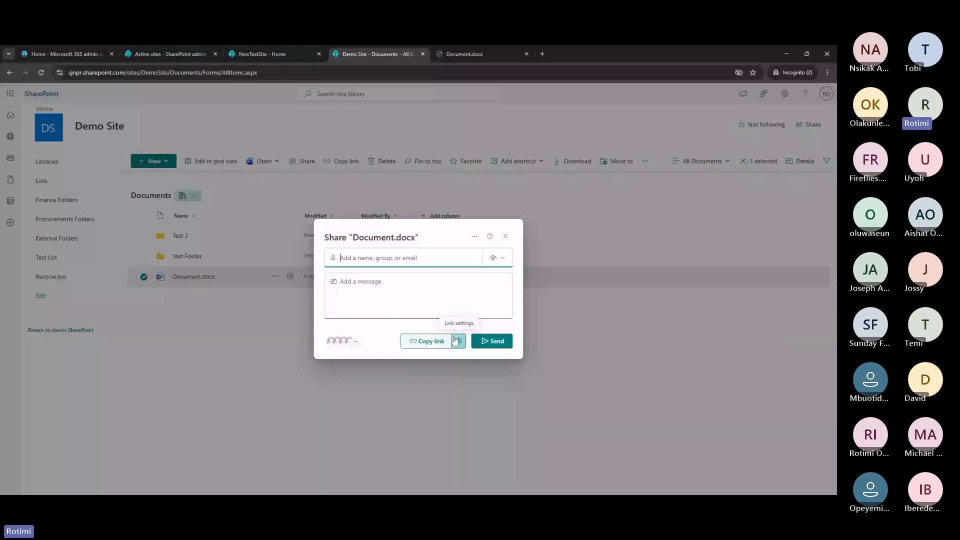
click(458, 341)
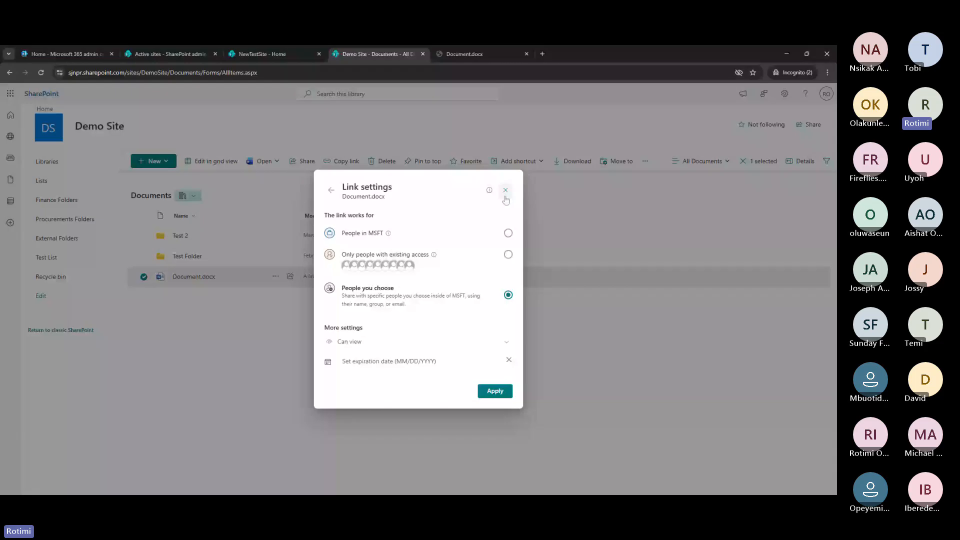
click(170, 54)
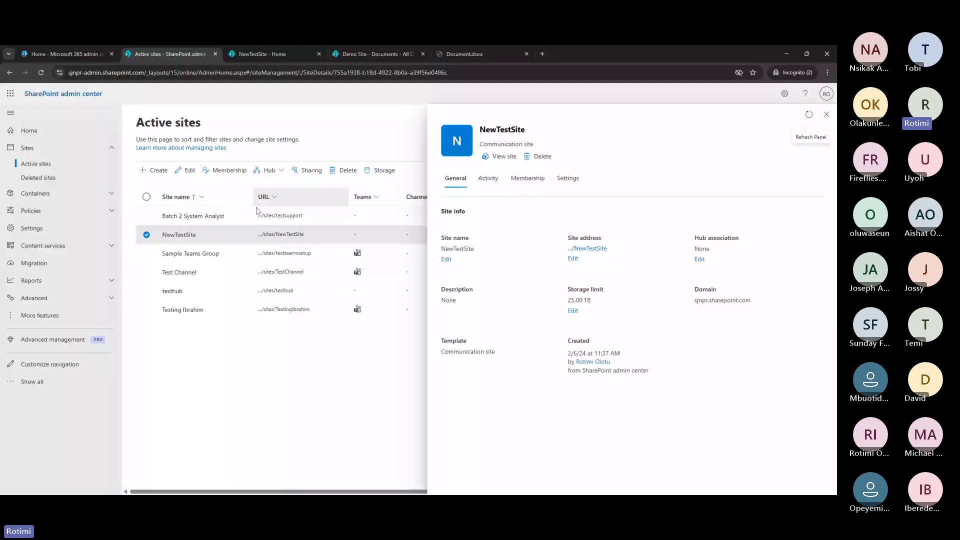
Search the admin center's site list for 'demo' and select Demo Site
click(826, 115)
drag(620, 171, 571, 179)
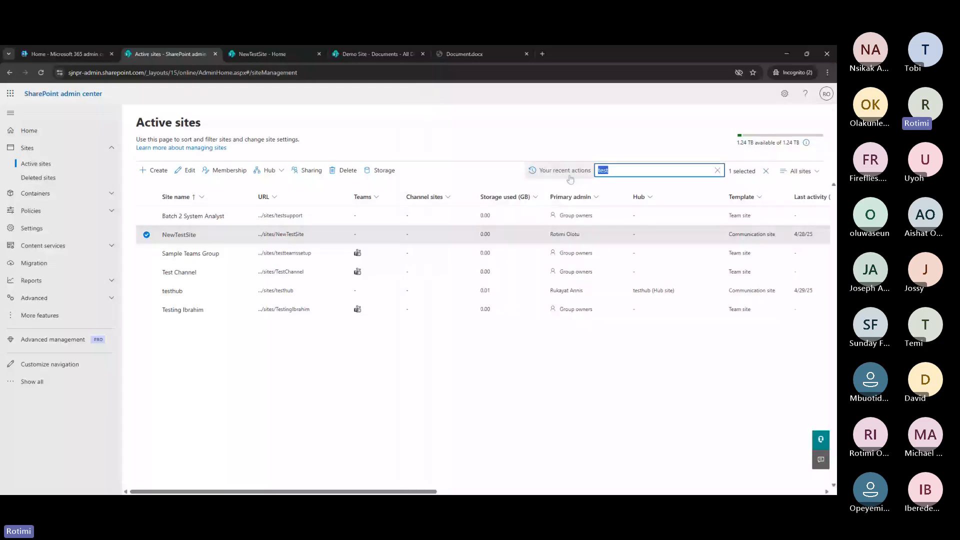
text(demo)
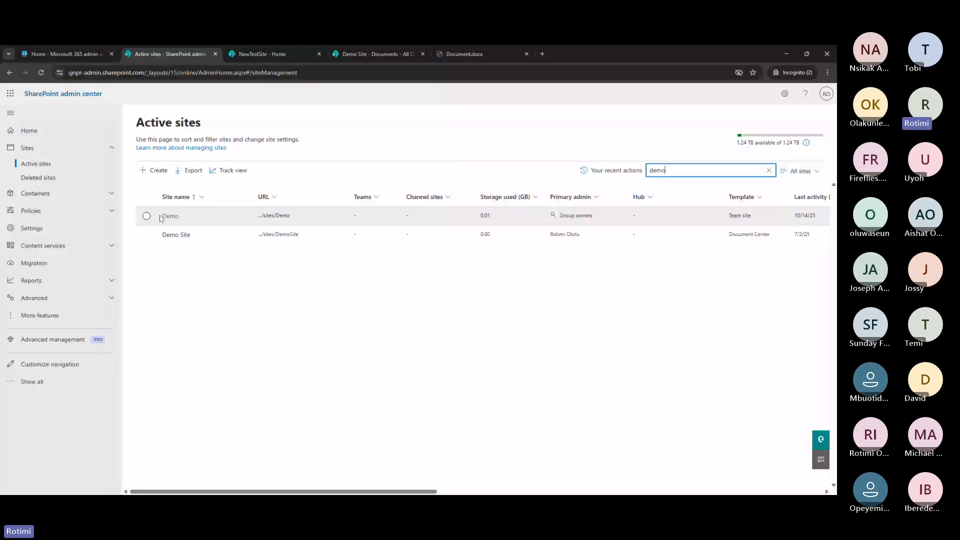
click(146, 235)
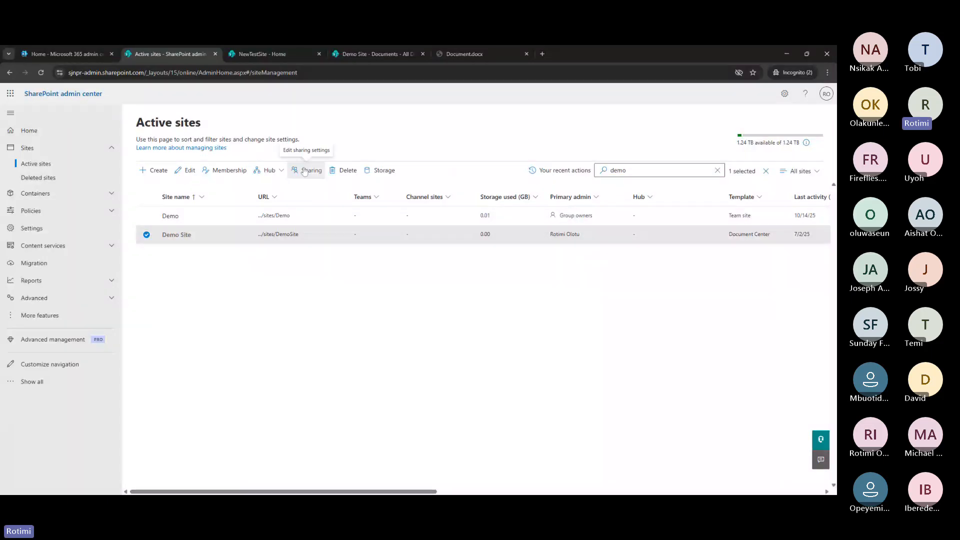
Set Demo Site's external sharing to Anyone, save, and return to its Documents library
click(307, 170)
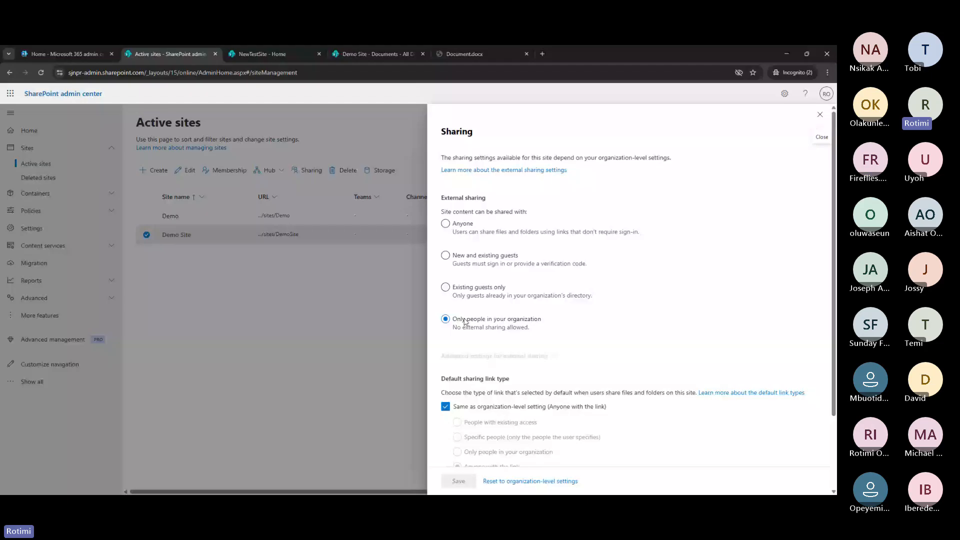
click(446, 224)
scroll(501, 318, down, 1)
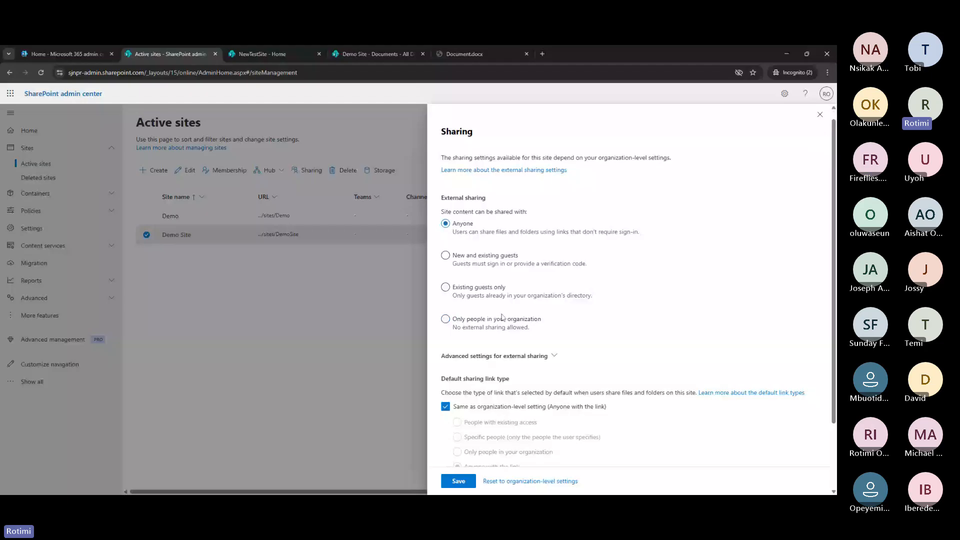
scroll(501, 318, down, 2)
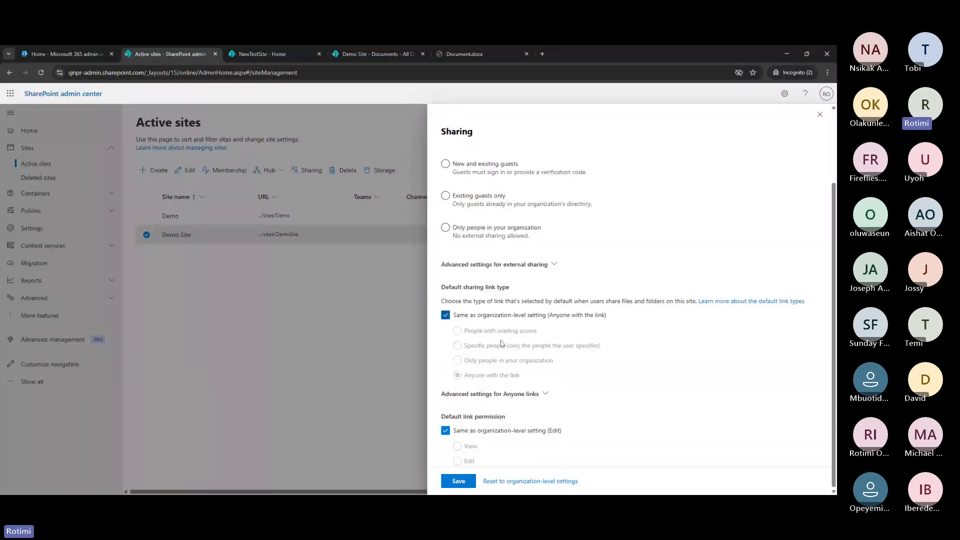
click(461, 483)
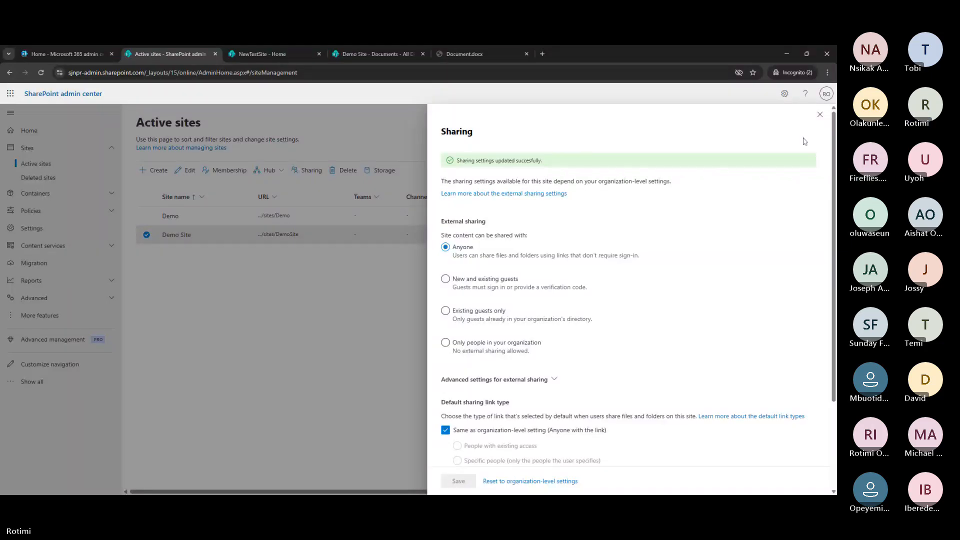
click(820, 114)
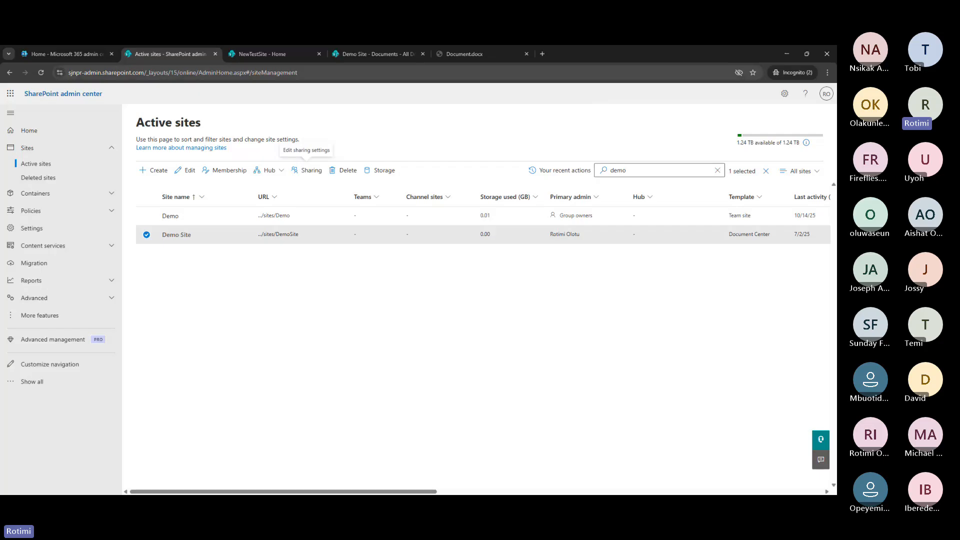
click(350, 56)
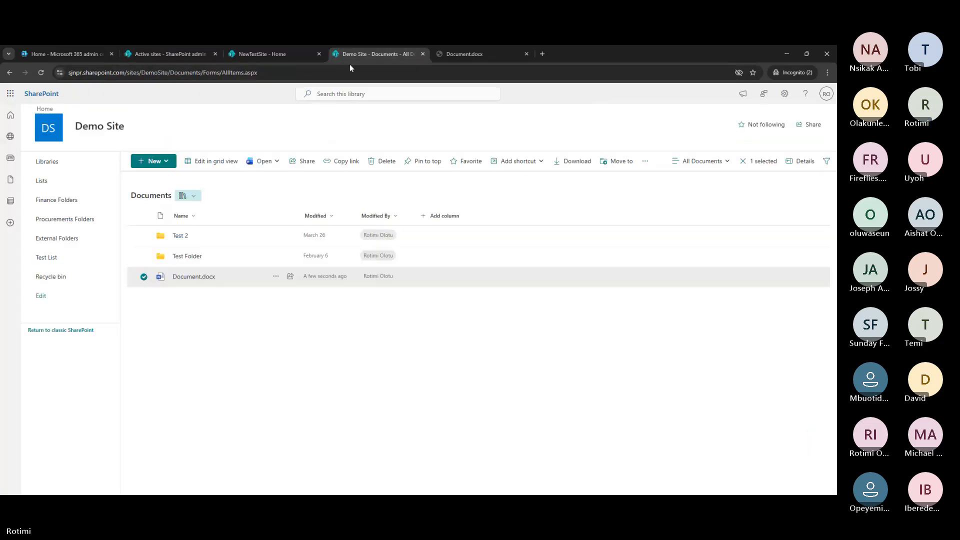
Reload the library and make a Document.docx share link for Anyone with Can review permission
click(40, 72)
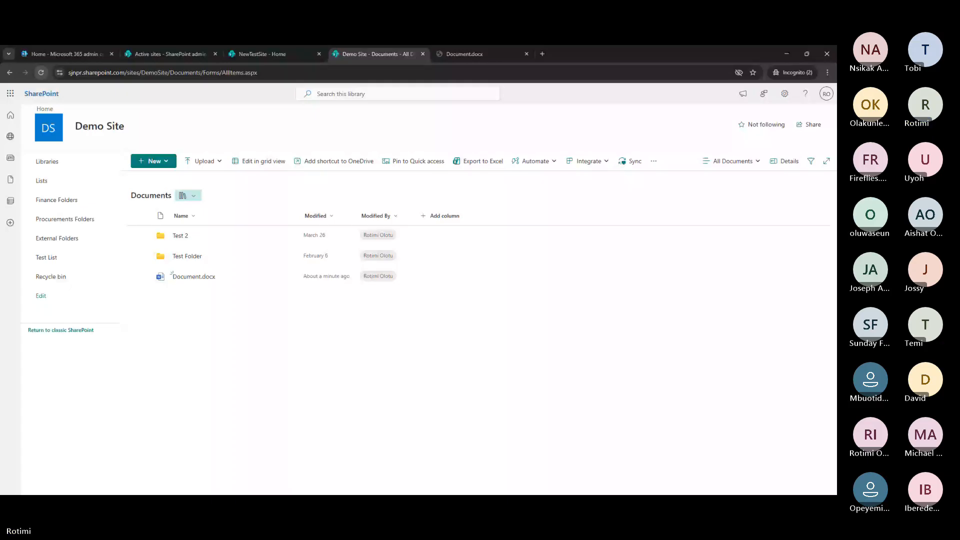
click(290, 276)
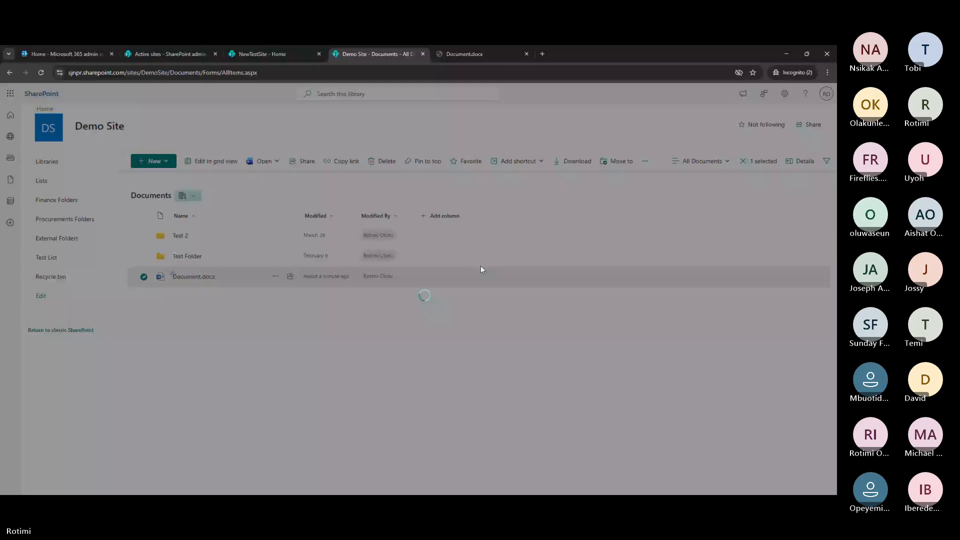
click(458, 341)
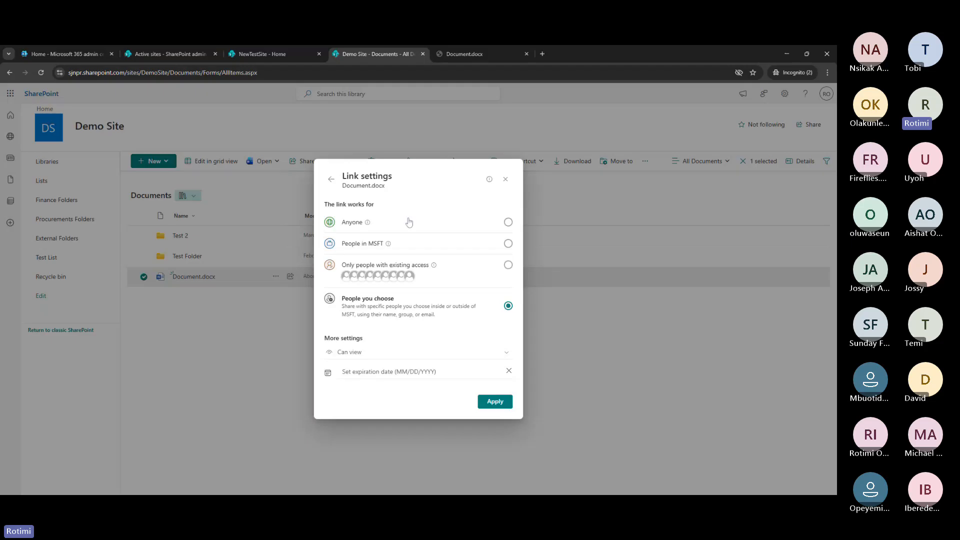
click(508, 223)
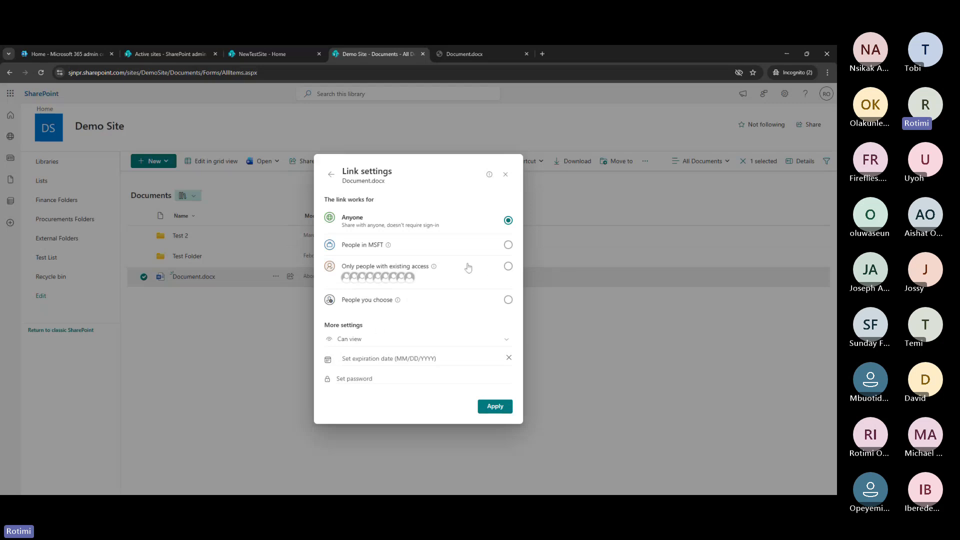
click(359, 341)
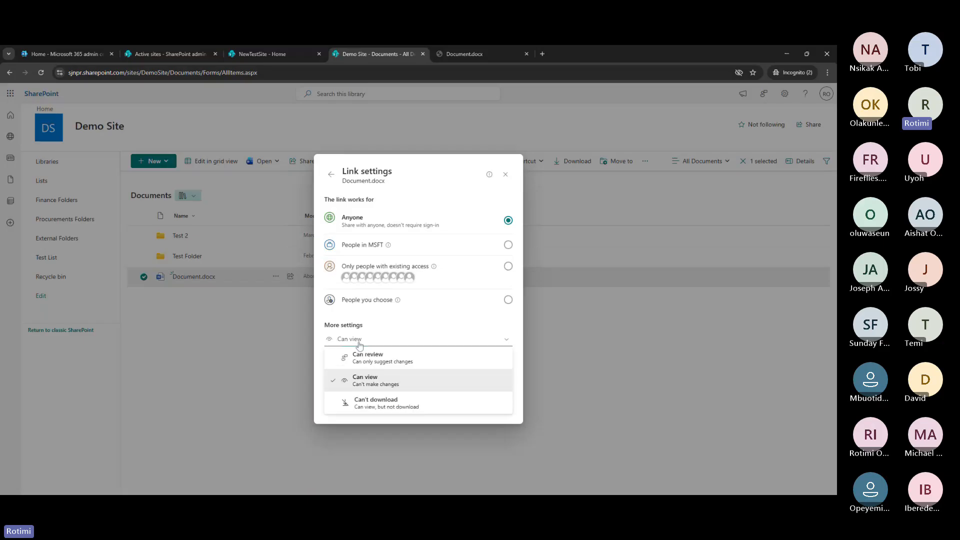
click(383, 357)
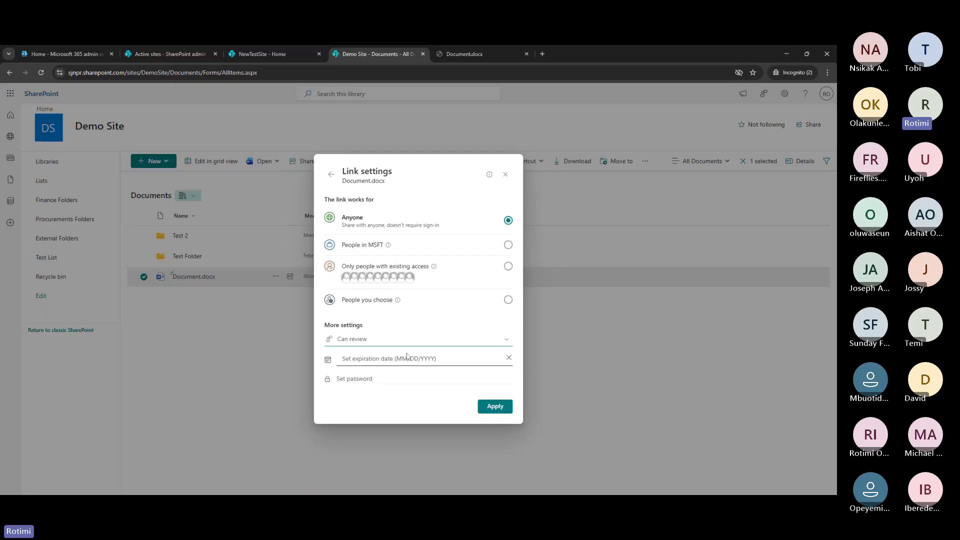
Set the link to expire October 27, 2025, then apply and copy it
click(400, 361)
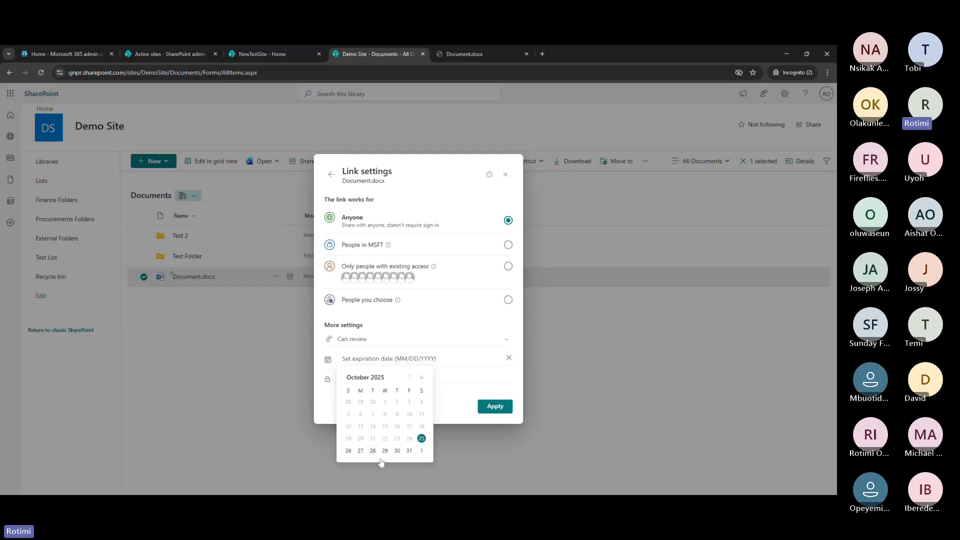
click(360, 451)
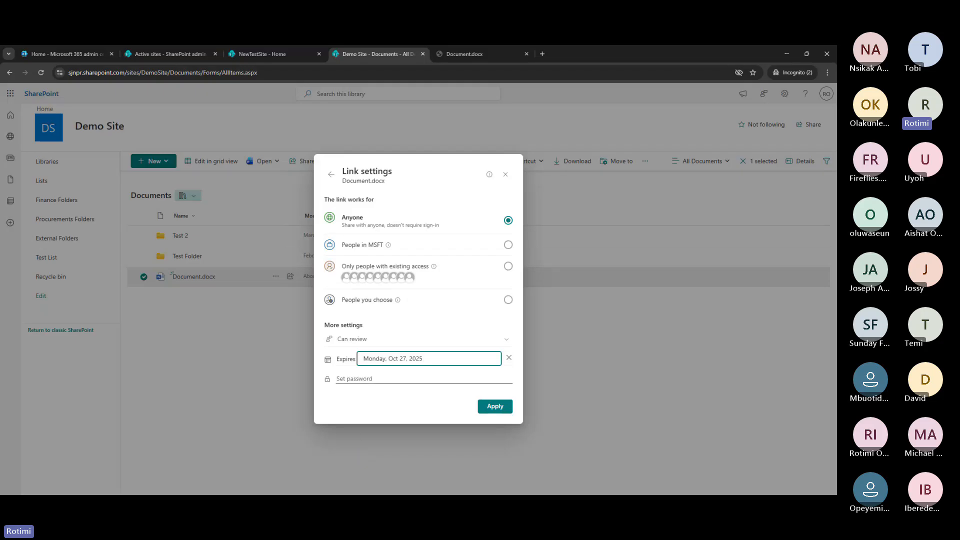
click(495, 407)
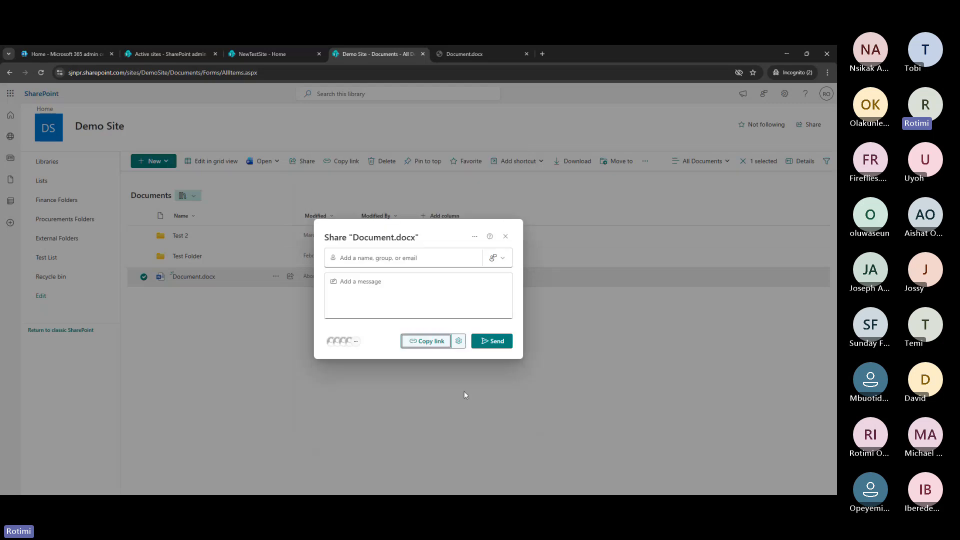
click(425, 341)
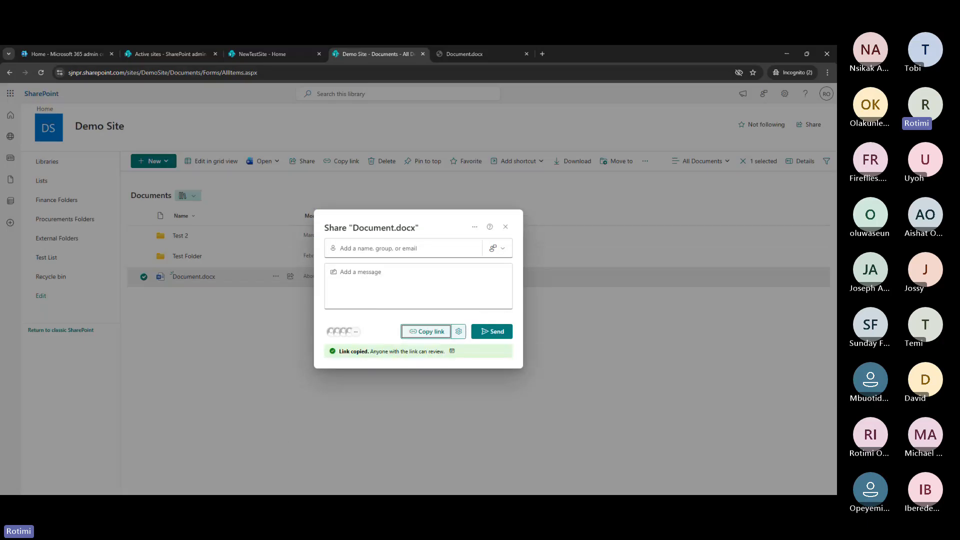
key(alt+Tab)
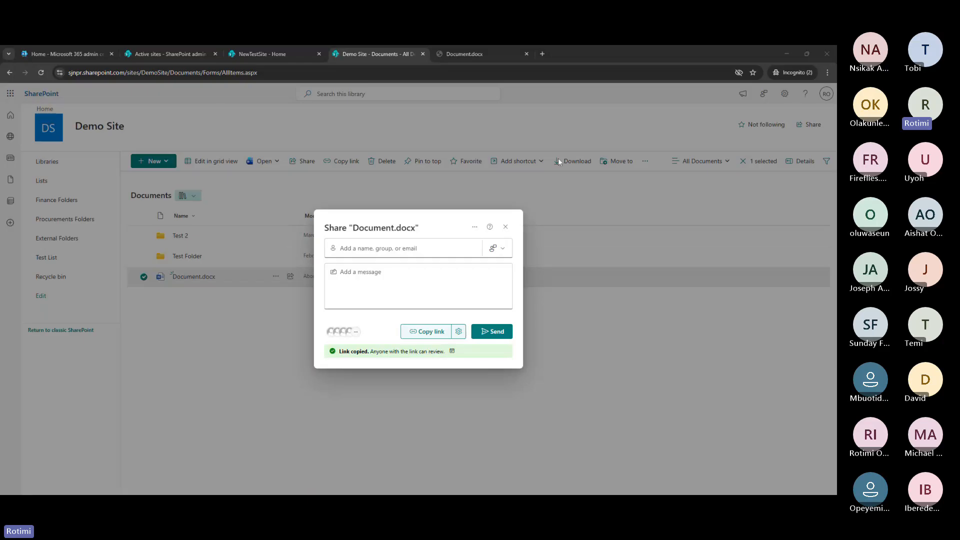
click(505, 227)
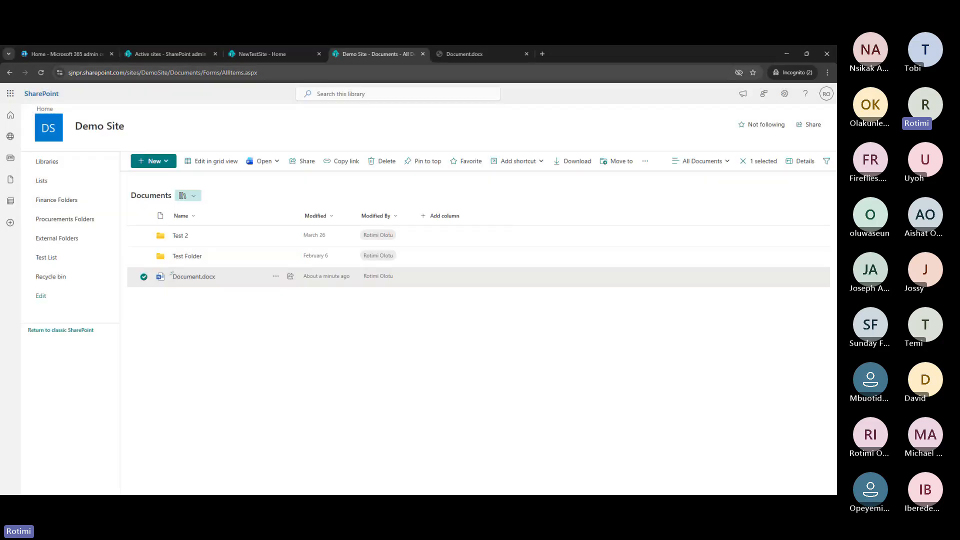
Open Document.docx in Word for the web with the General > Anyone (unrestricted) sensitivity label
click(454, 55)
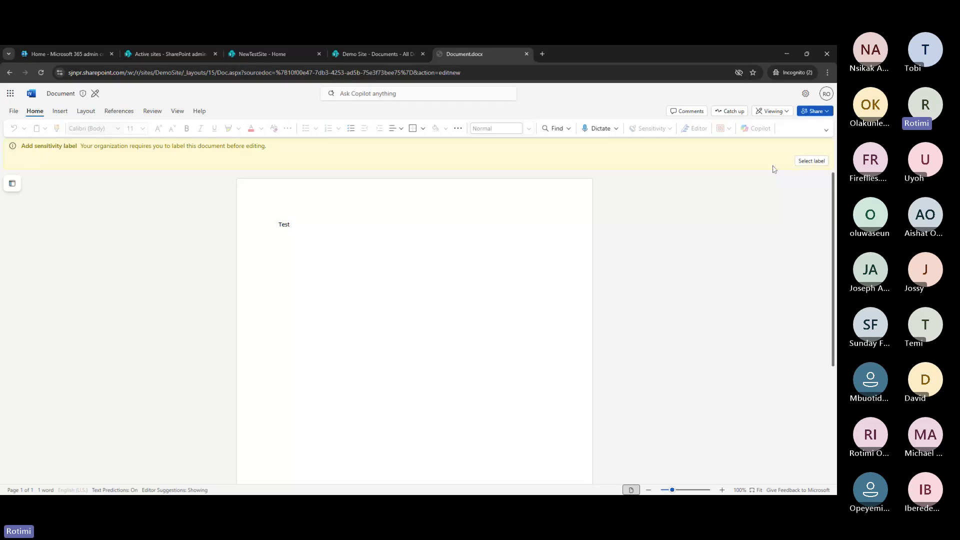
click(812, 161)
click(366, 296)
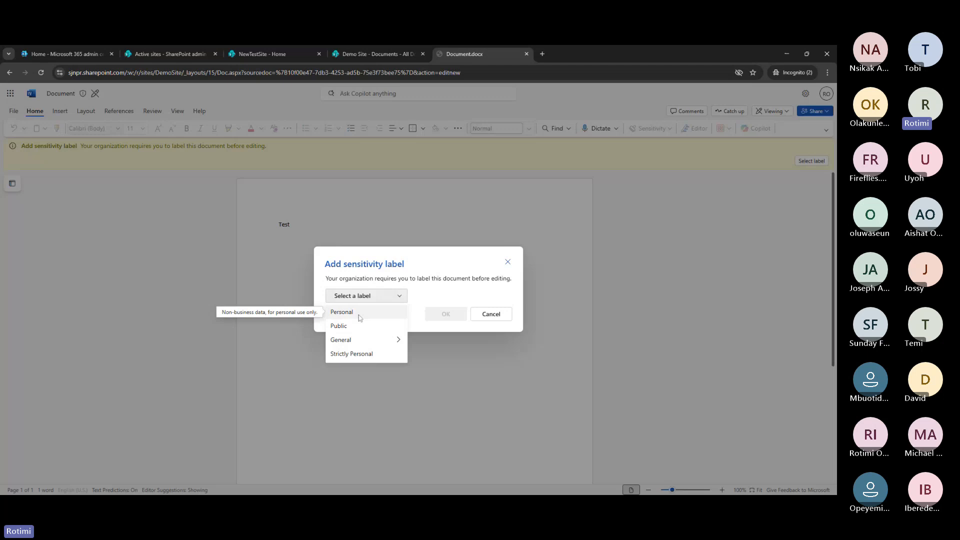
mouse_move(370, 340)
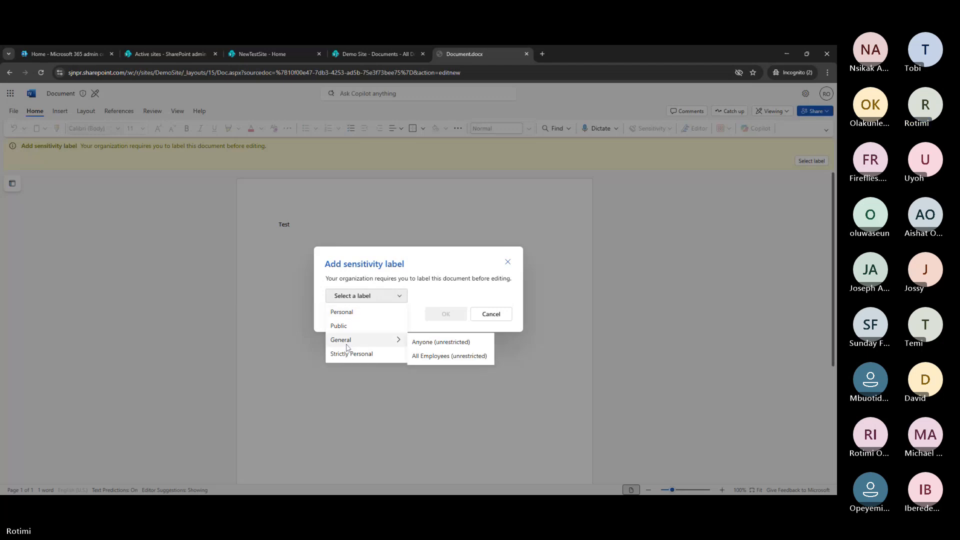
click(435, 343)
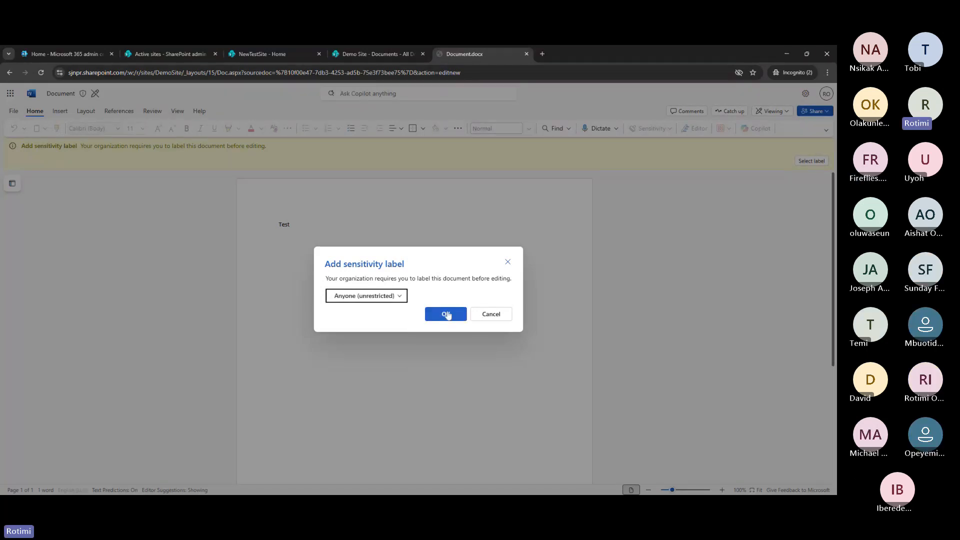
click(447, 315)
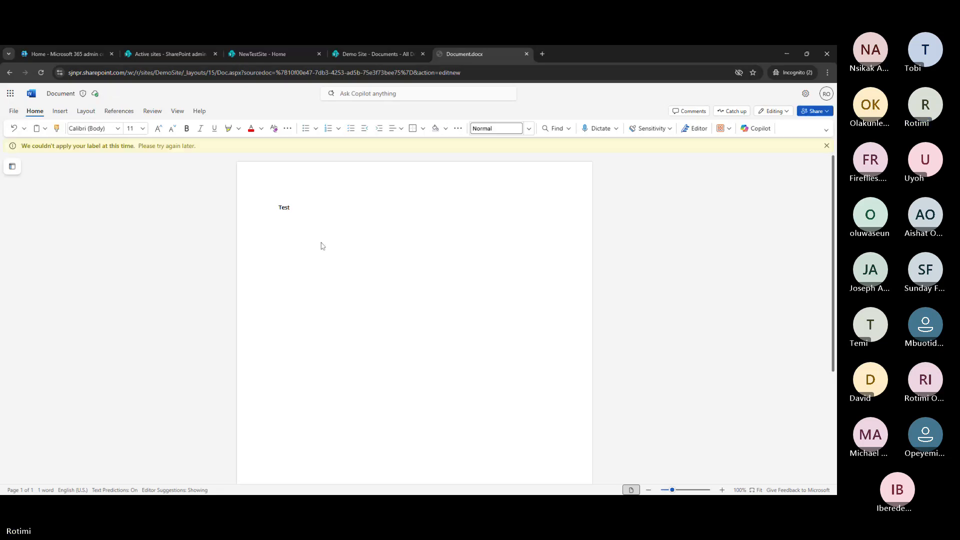
Retry applying the General sensitivity label from the labels menu
click(82, 94)
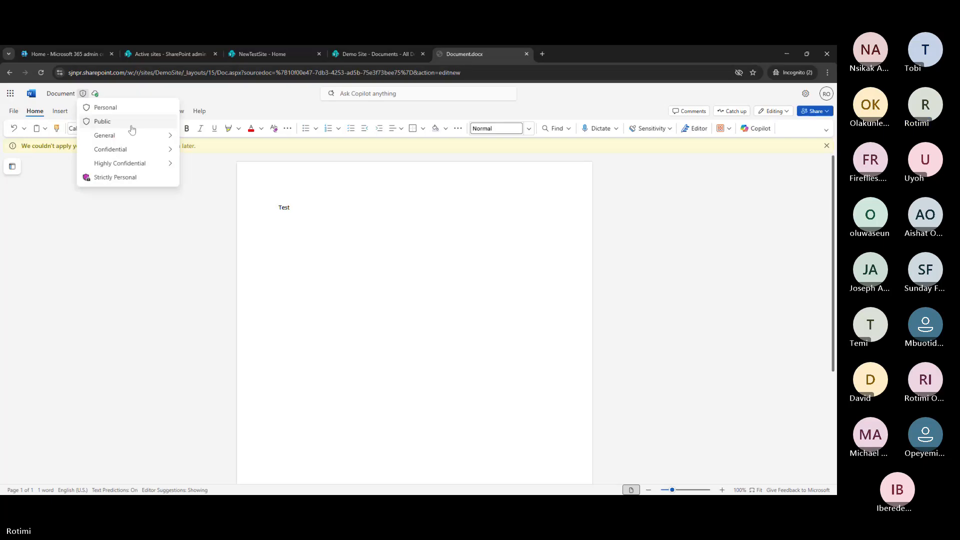
mouse_move(131, 135)
click(208, 136)
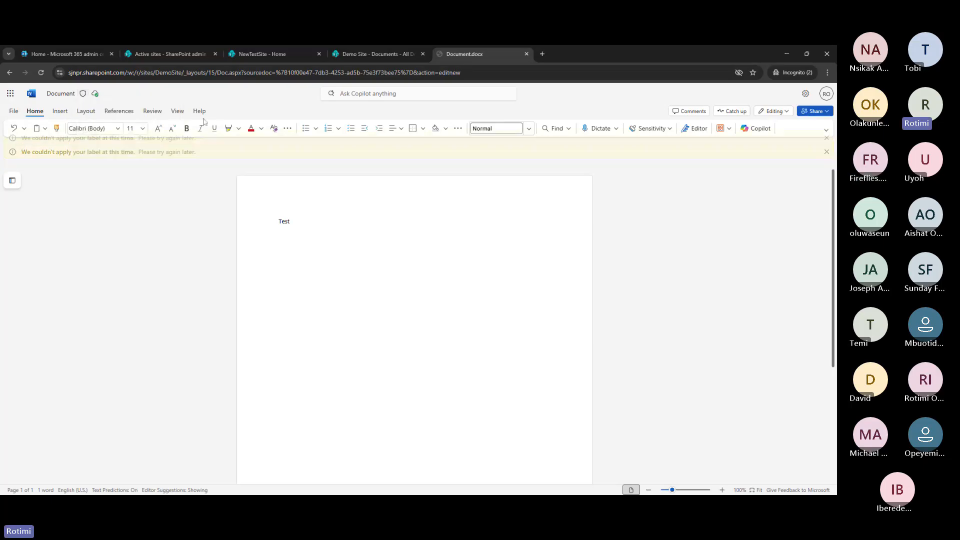
Reload the Document.docx page in Word for the web
click(40, 74)
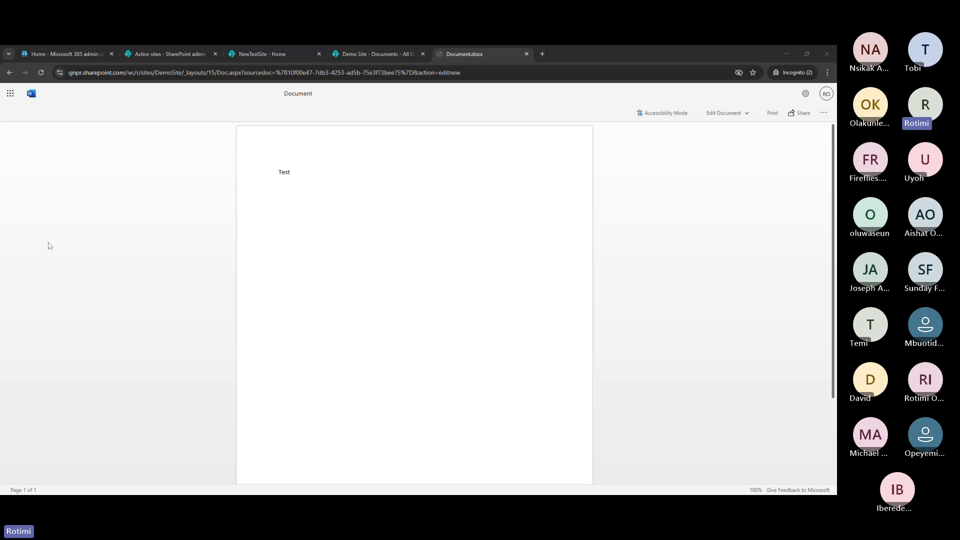
Start sharing Document.docx again and set the link permission to Can review
click(355, 55)
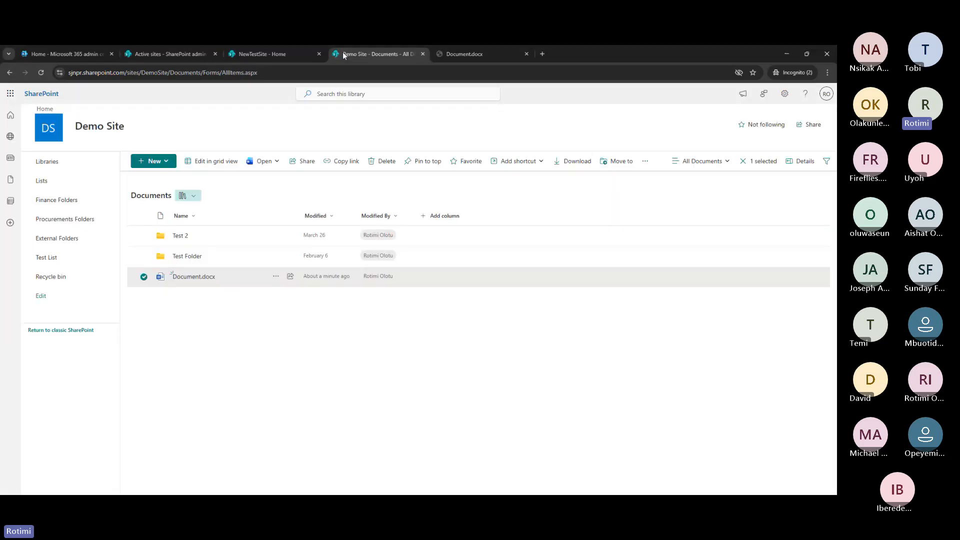
click(276, 277)
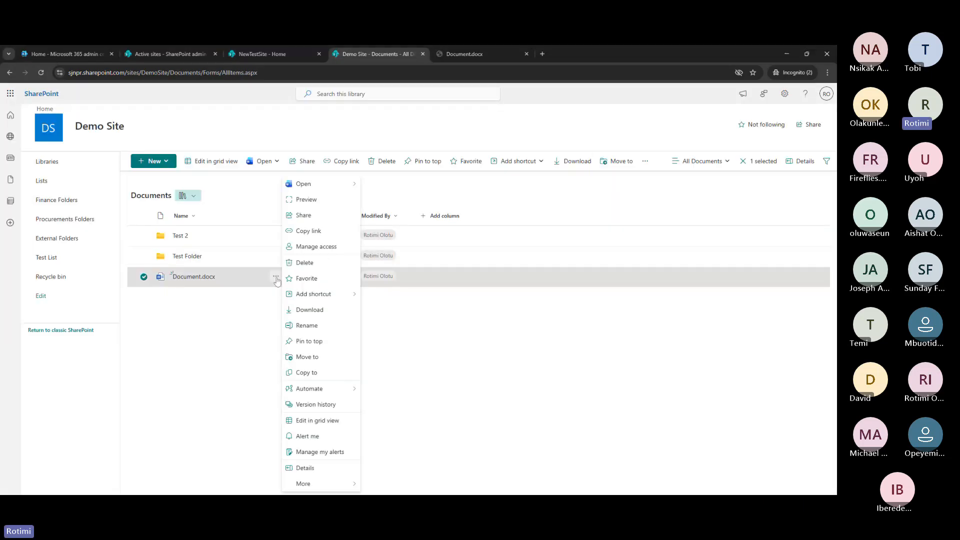
click(327, 220)
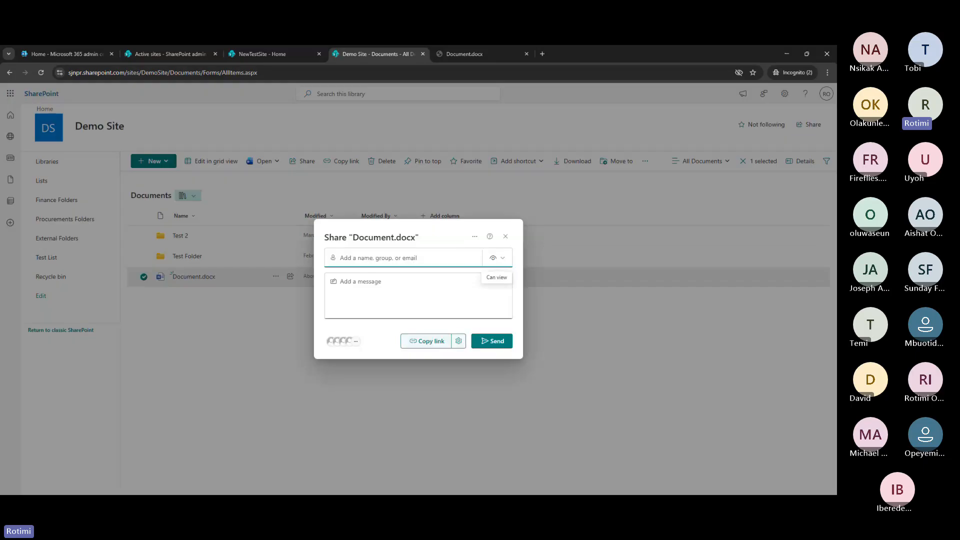
click(466, 343)
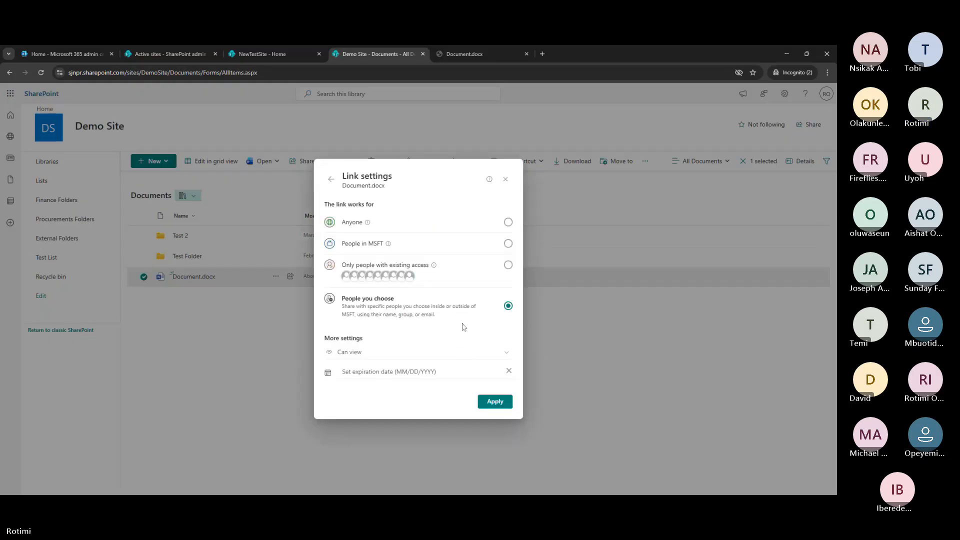
click(441, 358)
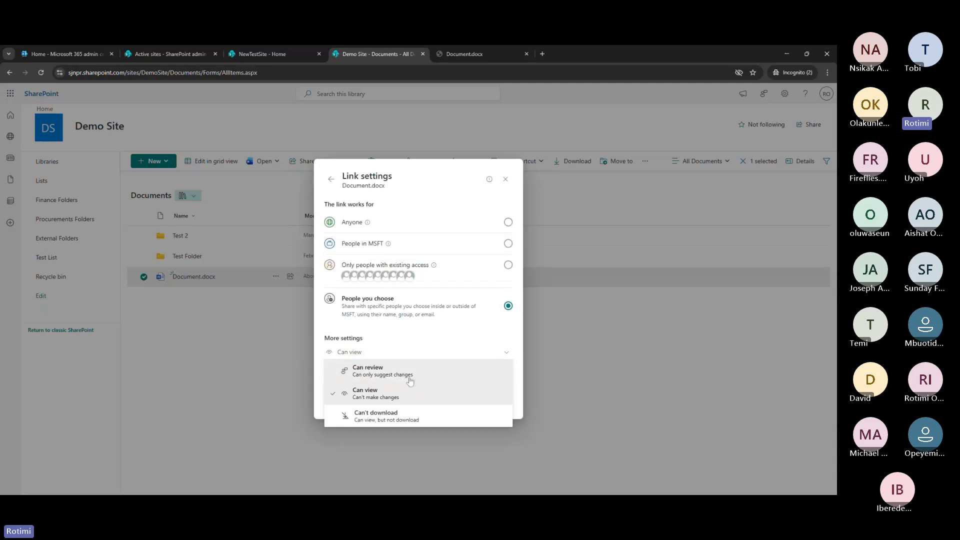
click(350, 369)
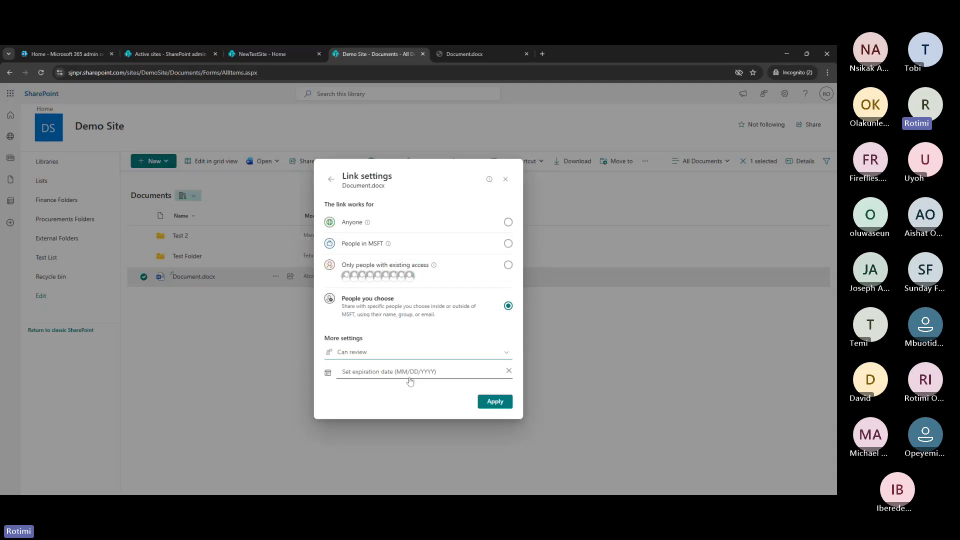
click(493, 402)
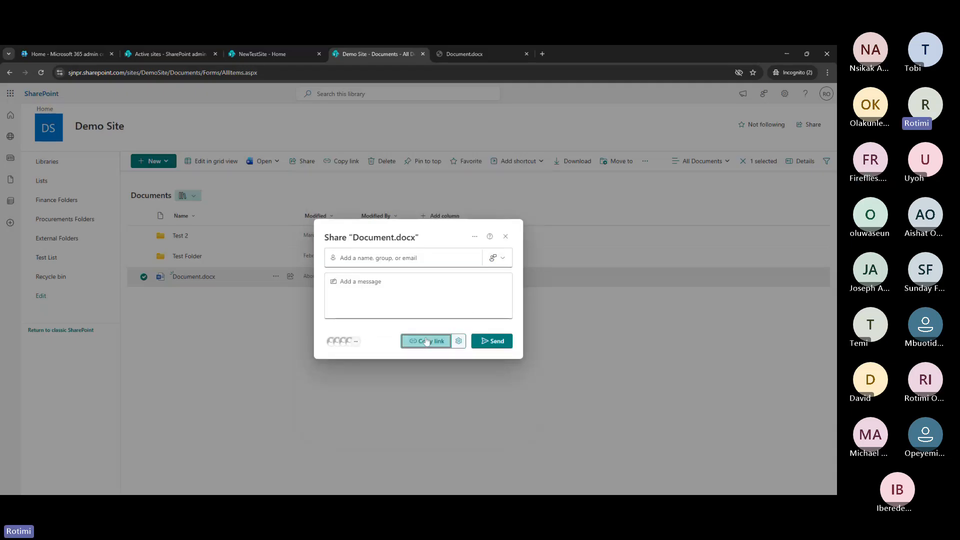
click(481, 340)
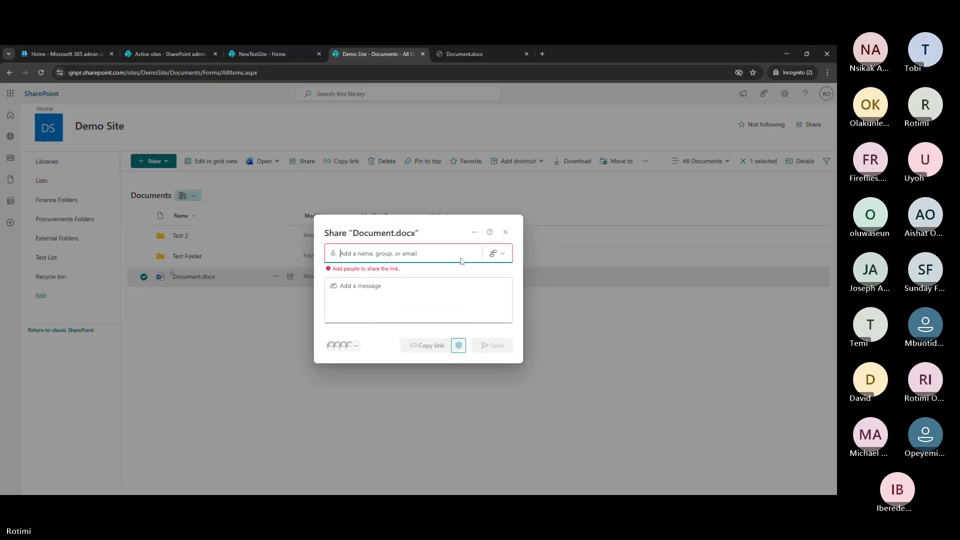
Switch the link to Anyone, apply the settings, and copy the review link
click(458, 345)
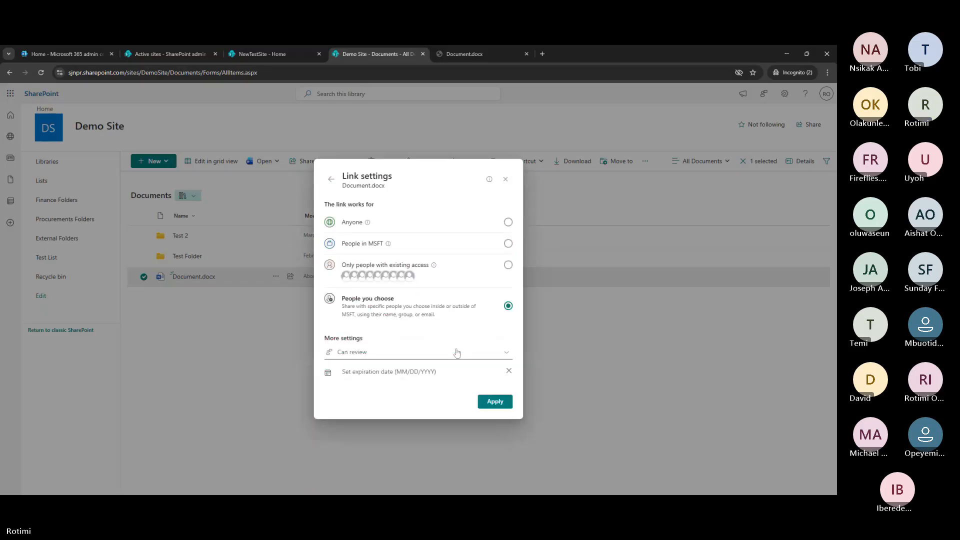
click(509, 223)
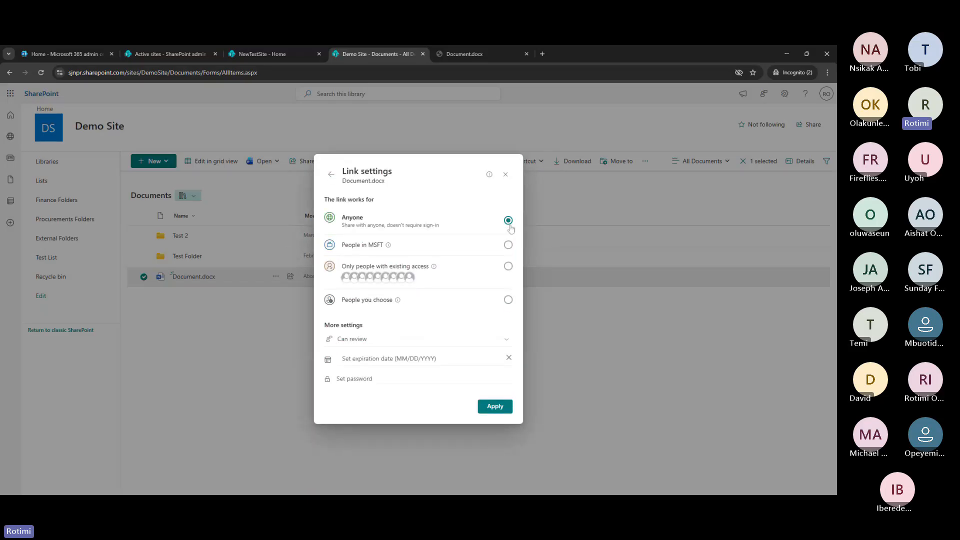
click(496, 406)
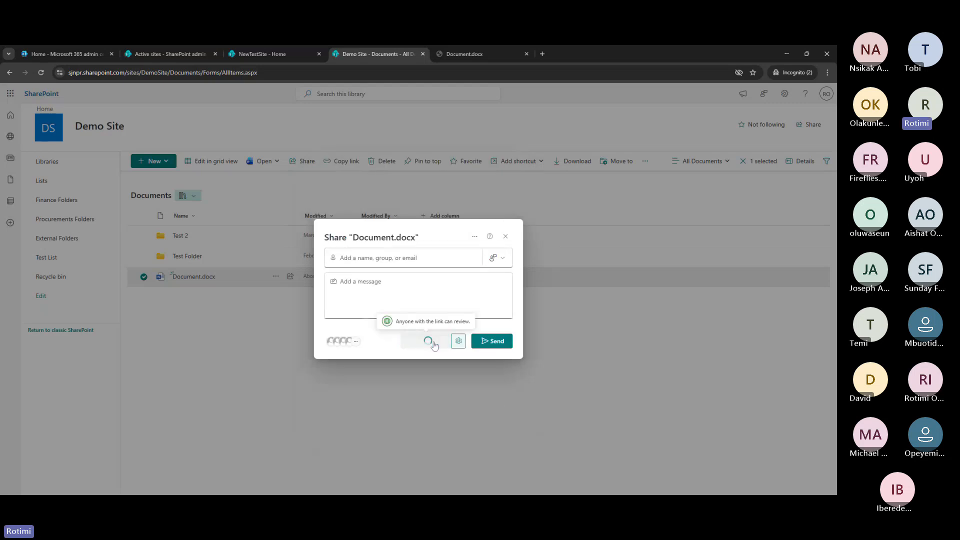
click(433, 344)
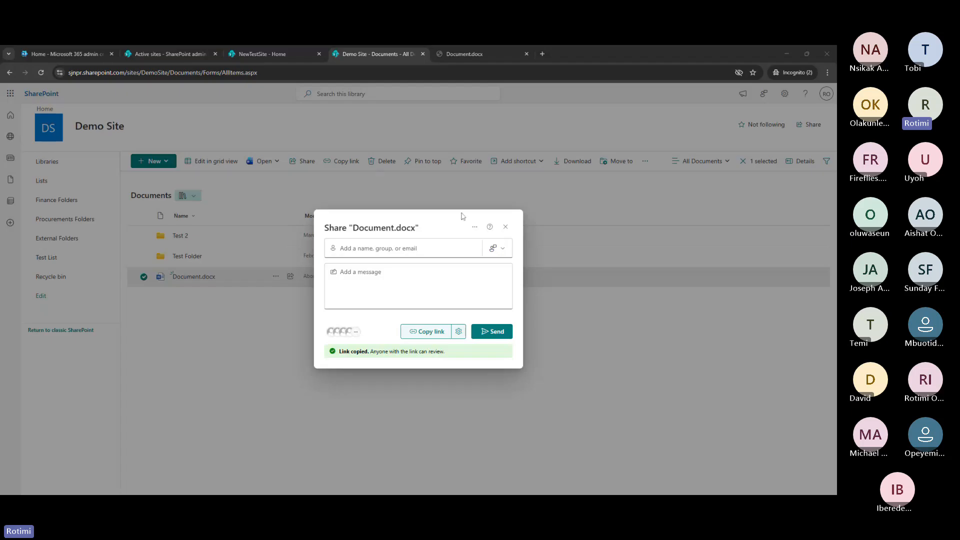
key(alt+Tab)
Close the Share dialog and go through Library settings to the Documents versioning settings
click(506, 228)
click(785, 93)
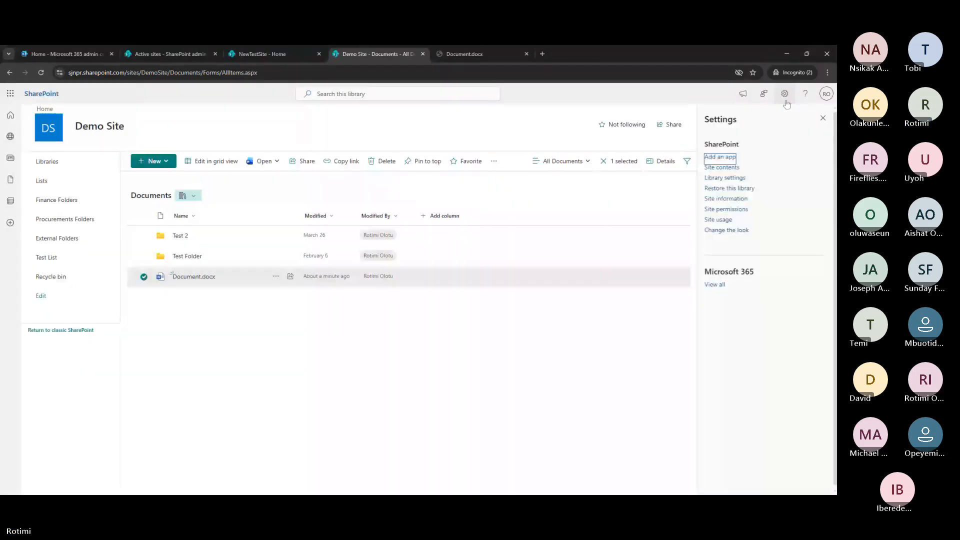
click(734, 179)
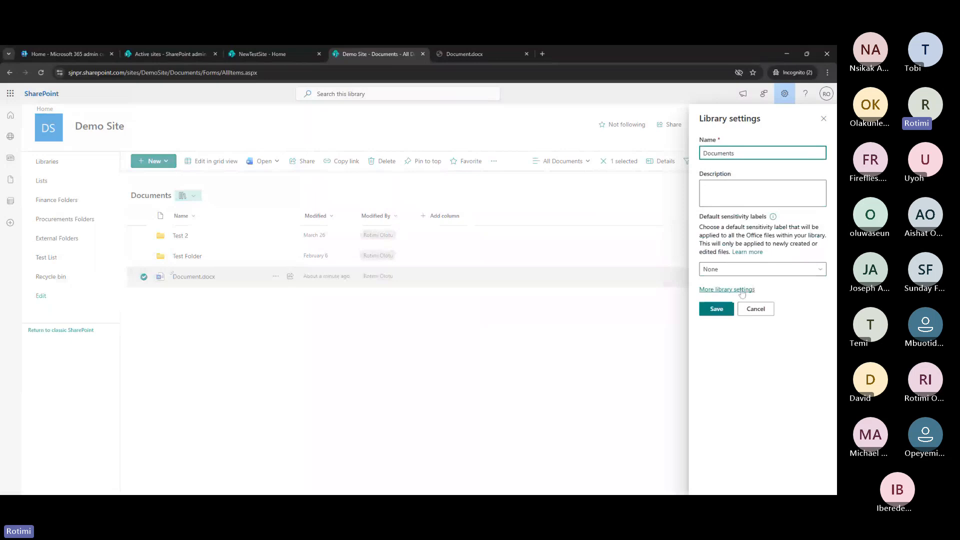
click(743, 291)
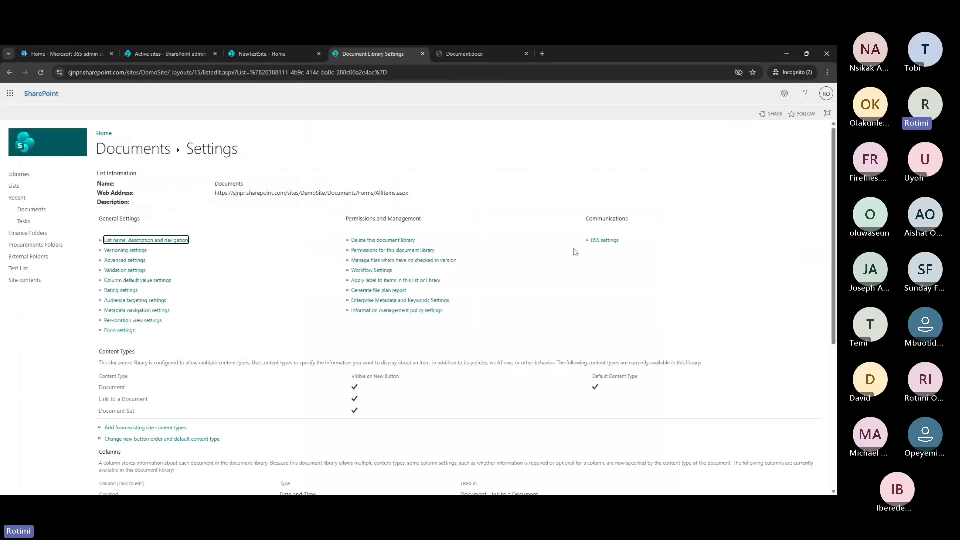
click(128, 253)
click(128, 252)
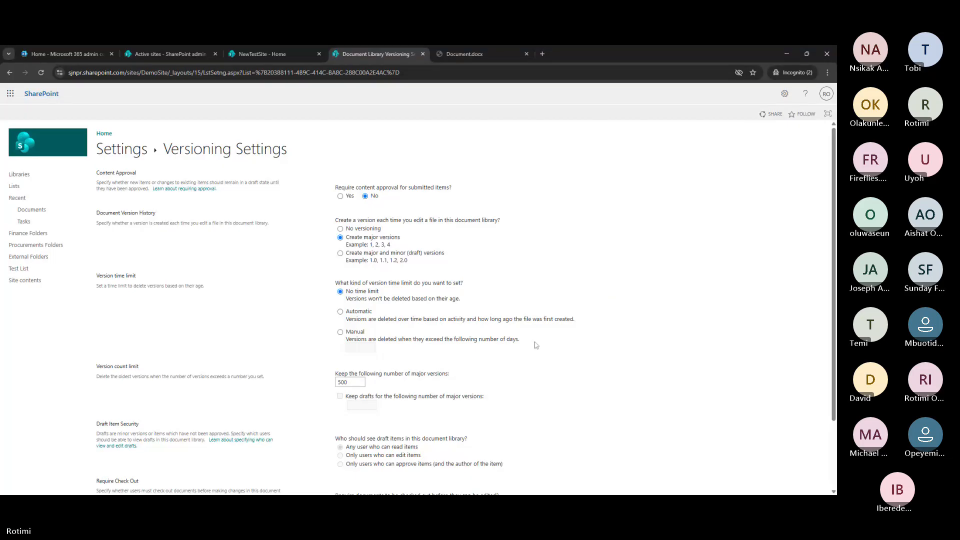
Set Require Check Out to No for the Documents library and save the versioning settings
scroll(513, 358, down, 2)
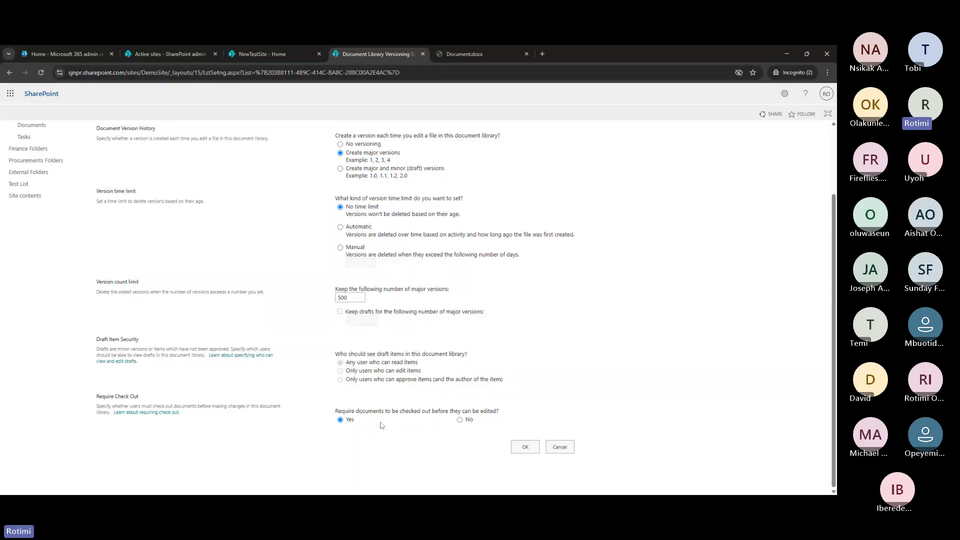
click(460, 421)
click(525, 450)
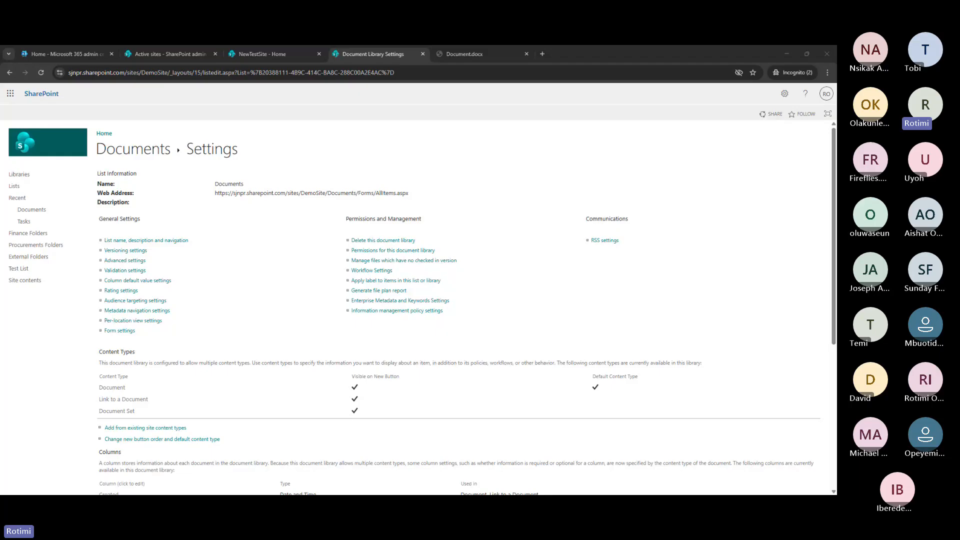
click(466, 59)
Reload Document.docx and apply the Public sensitivity label to open it for editing
click(467, 55)
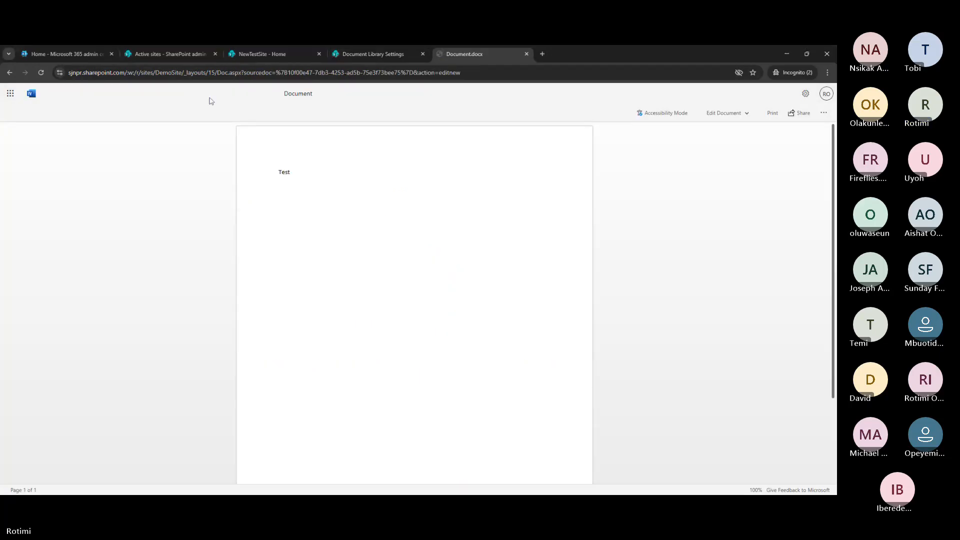
click(41, 77)
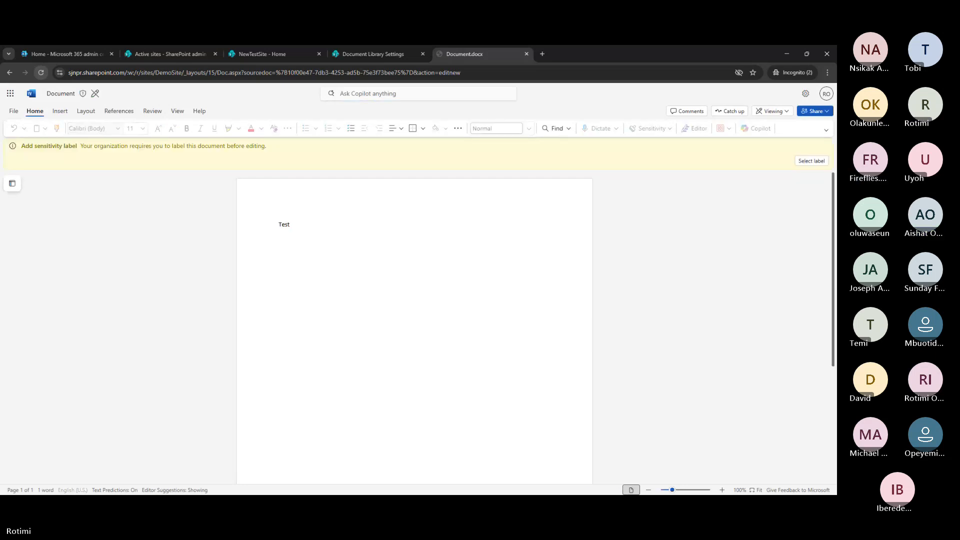
mouse_move(97, 94)
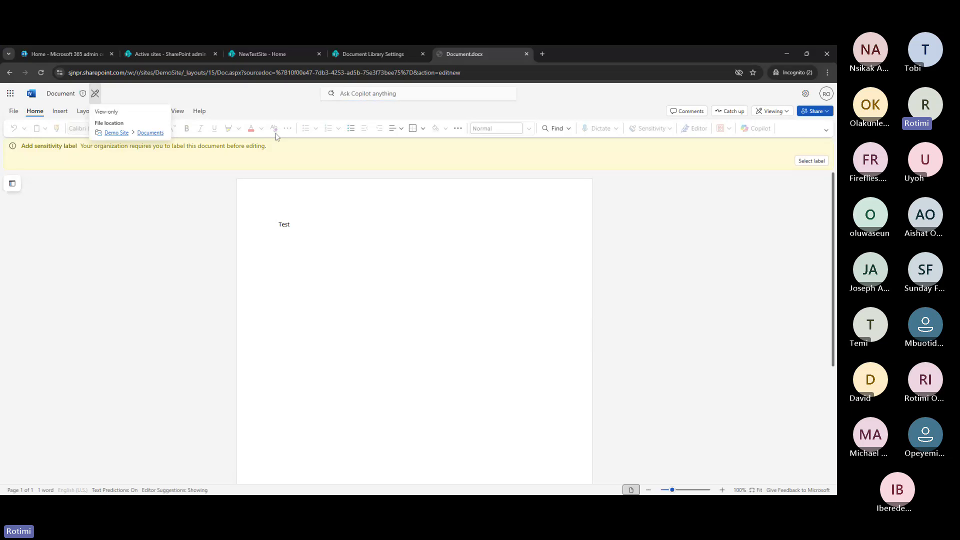
click(805, 163)
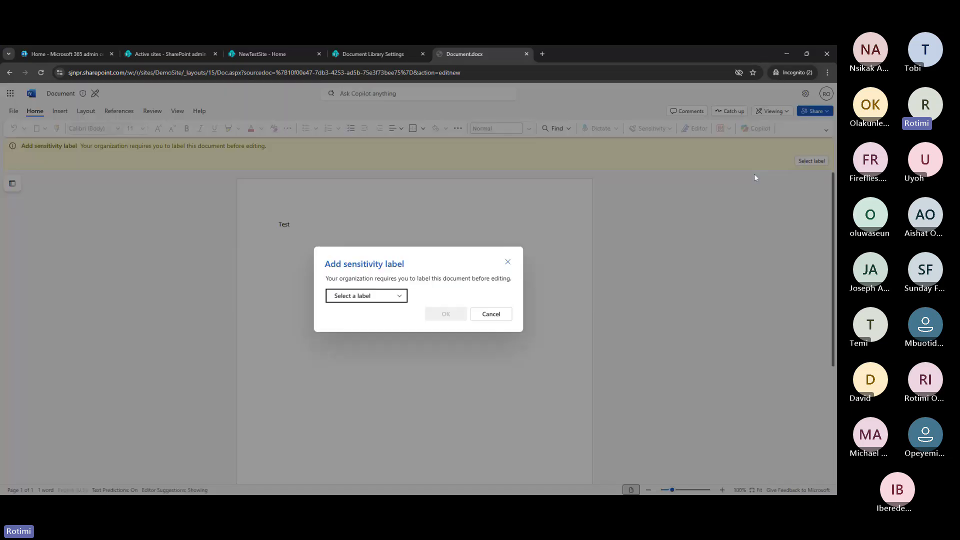
click(399, 296)
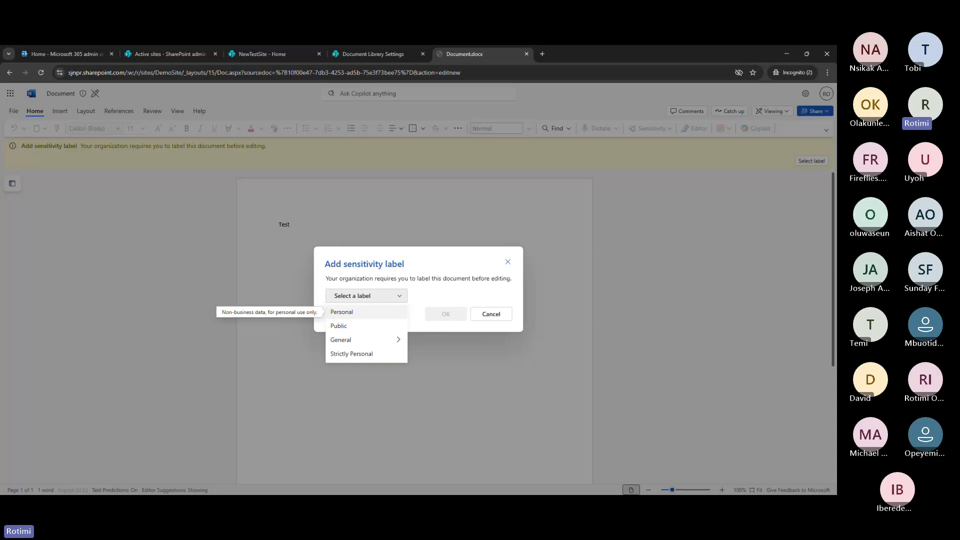
click(359, 319)
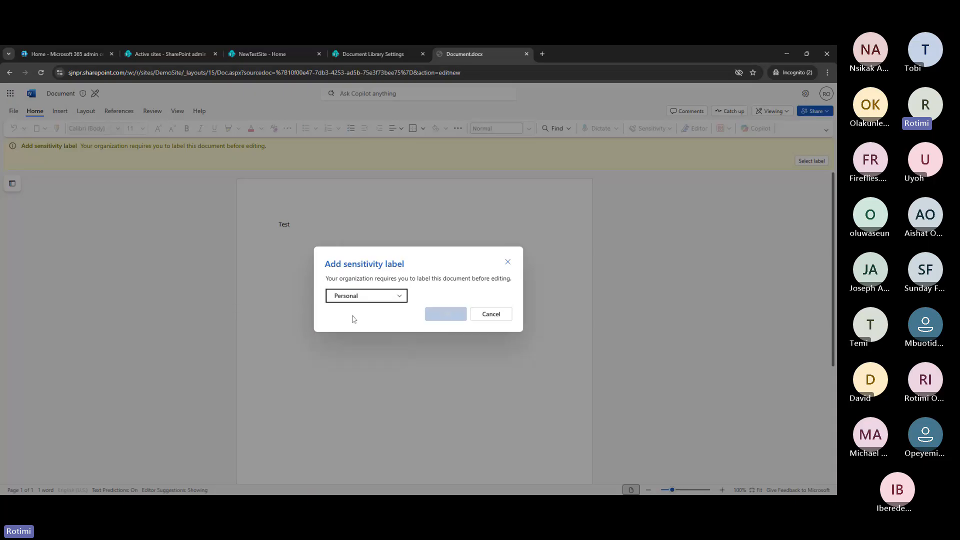
click(404, 298)
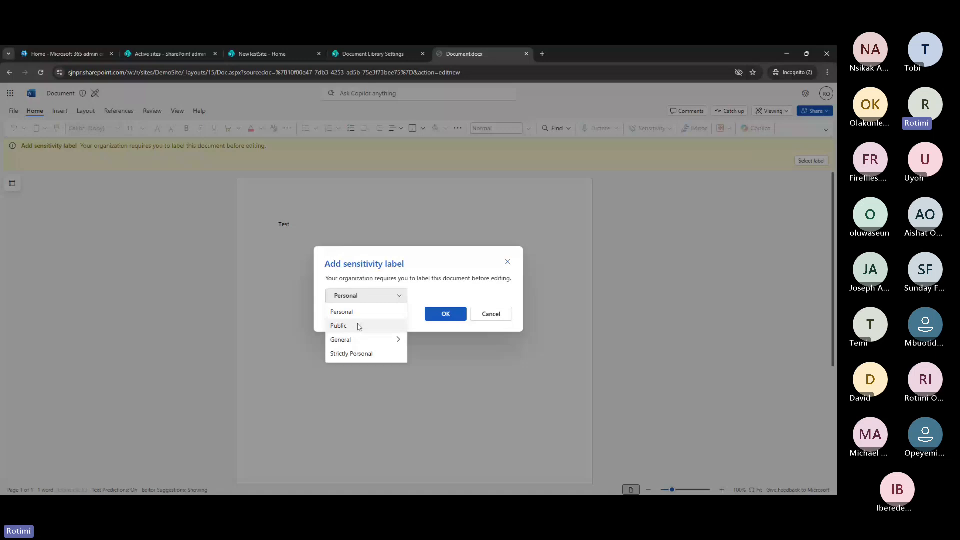
click(359, 326)
click(447, 313)
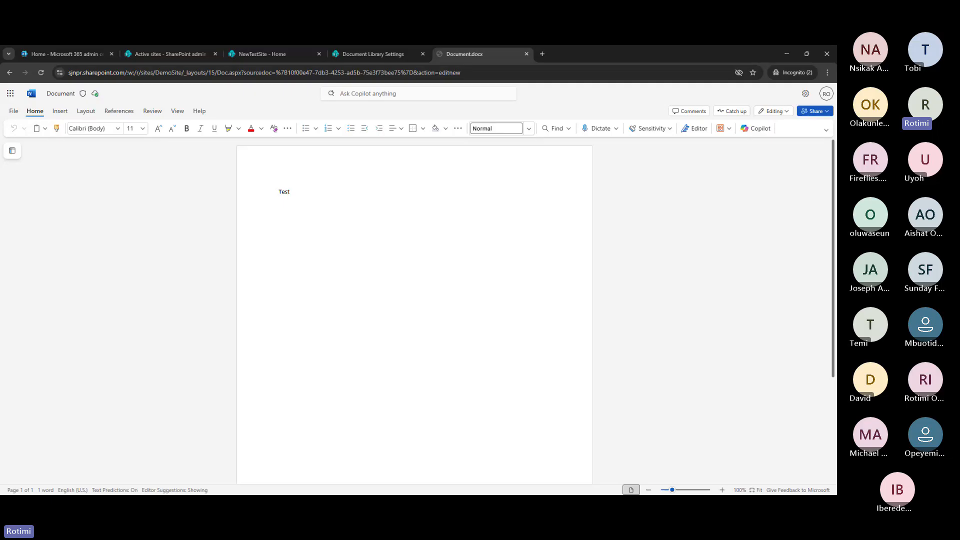
Go back to the Demo Site Documents library and copy a link to Document.docx
click(368, 54)
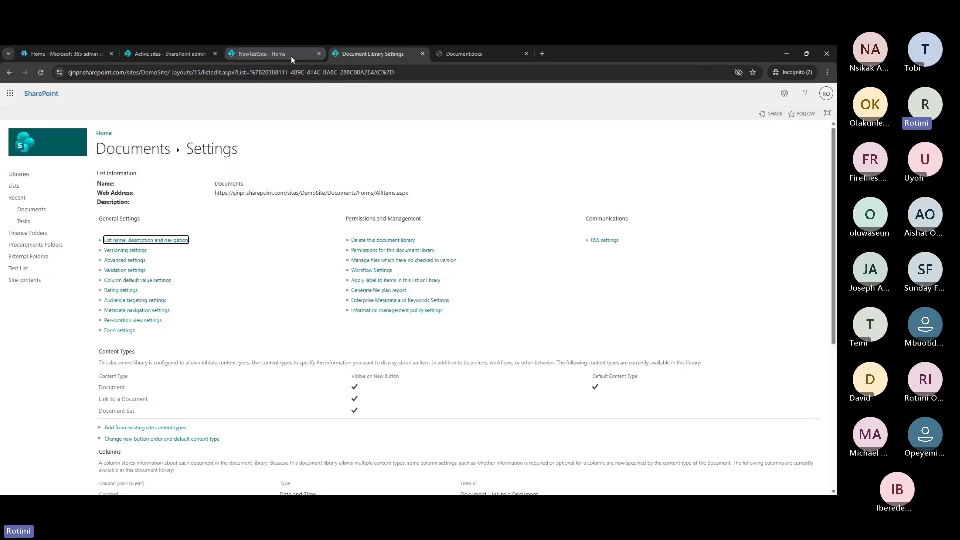
click(291, 56)
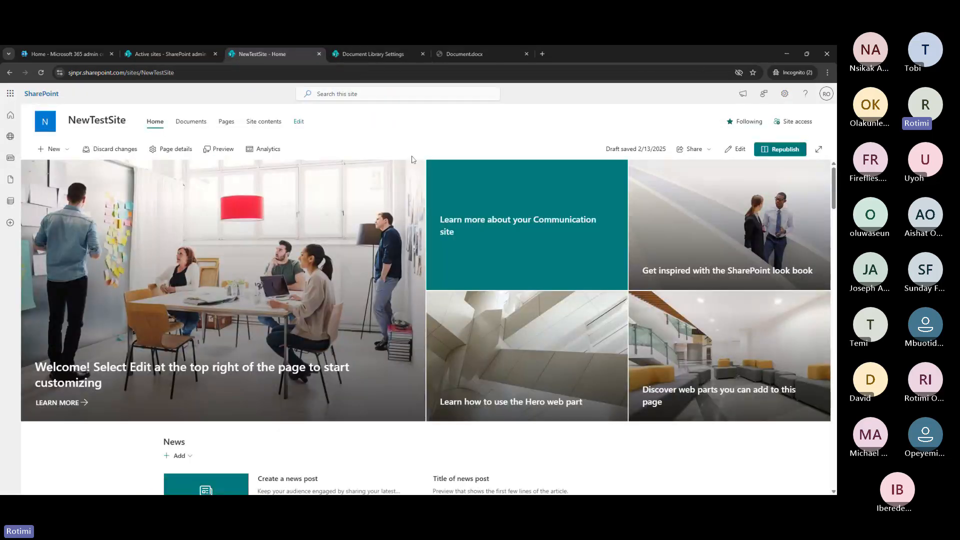
click(383, 58)
click(80, 232)
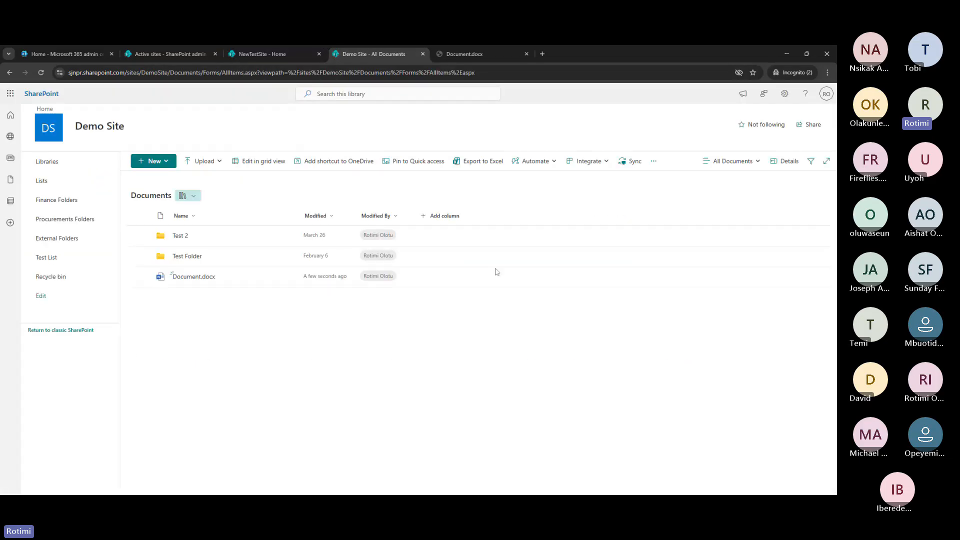
click(275, 277)
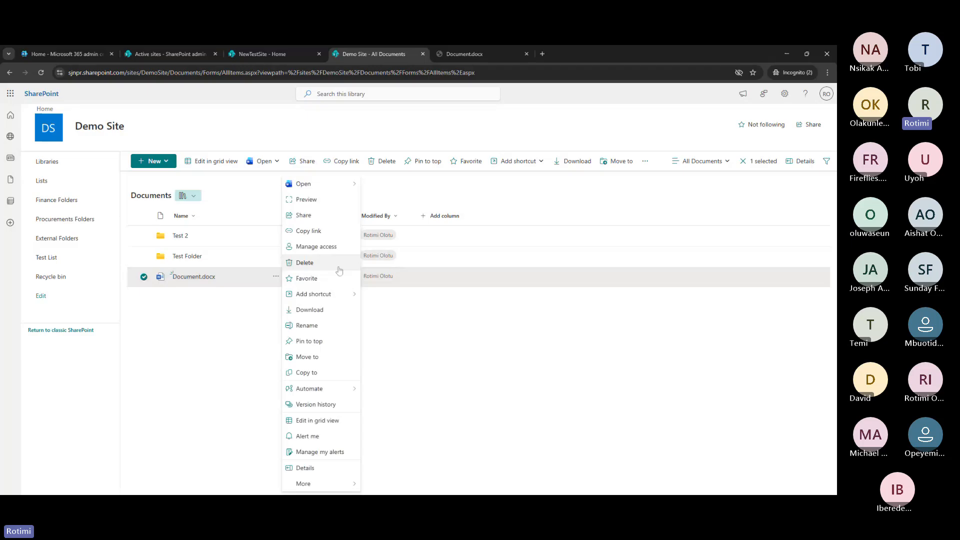
click(317, 231)
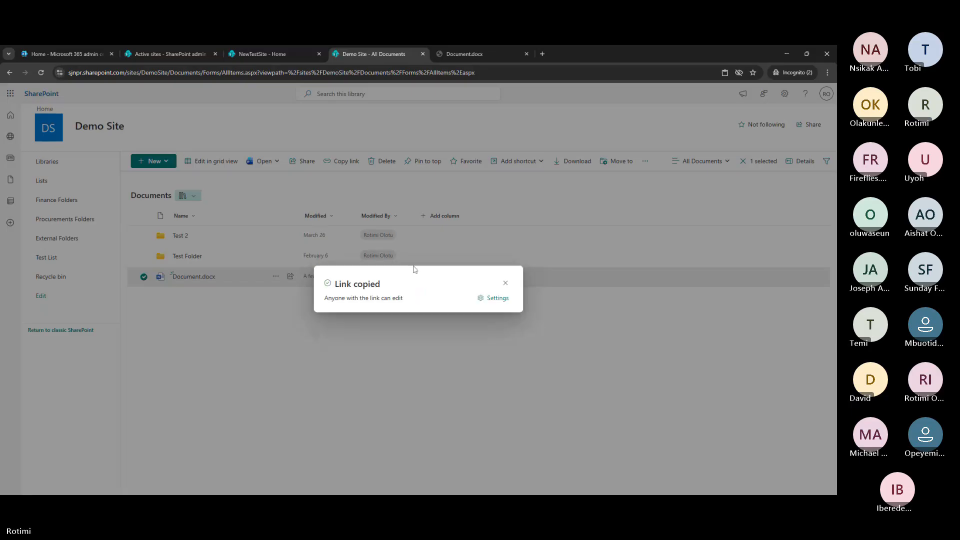
Keep the copied link at Can edit, dismiss the notice, and reload the library
click(500, 299)
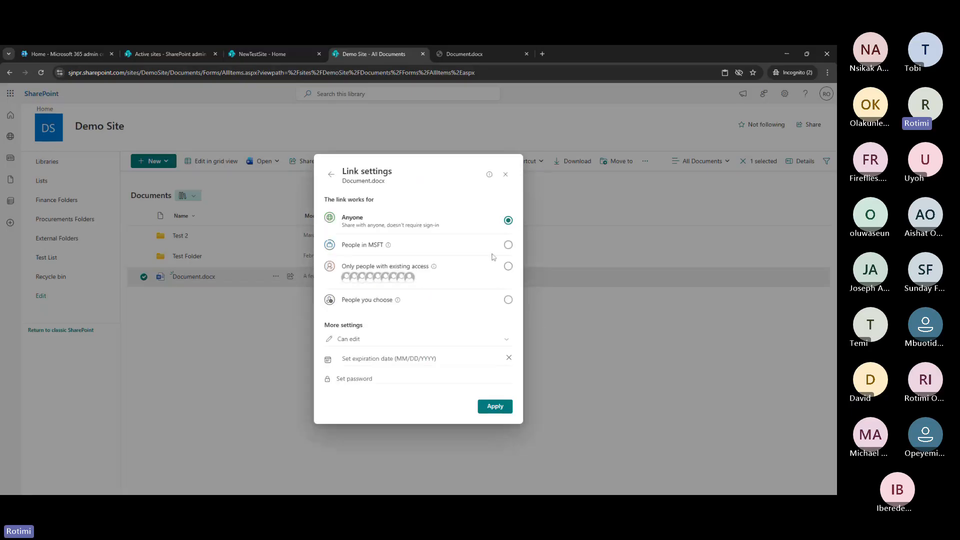
click(449, 342)
click(463, 356)
click(500, 411)
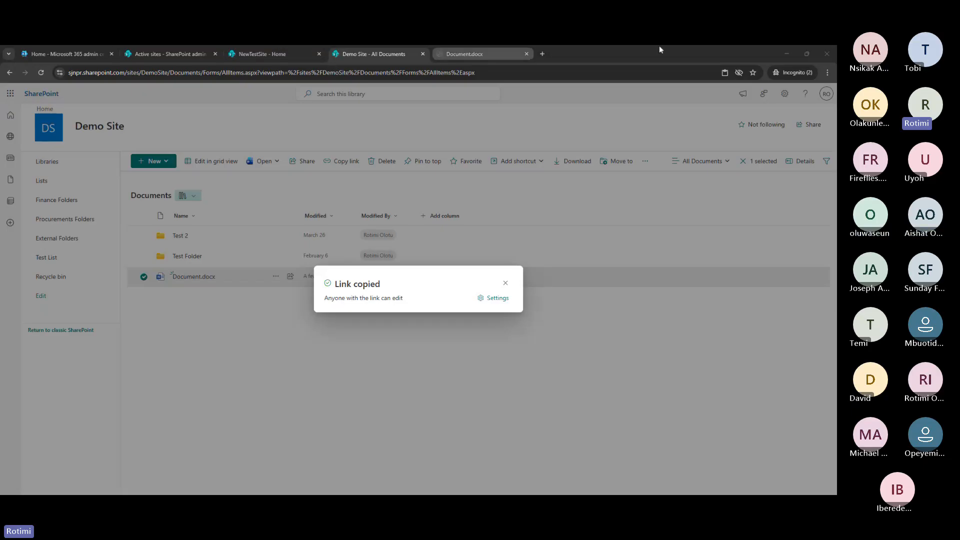
click(505, 285)
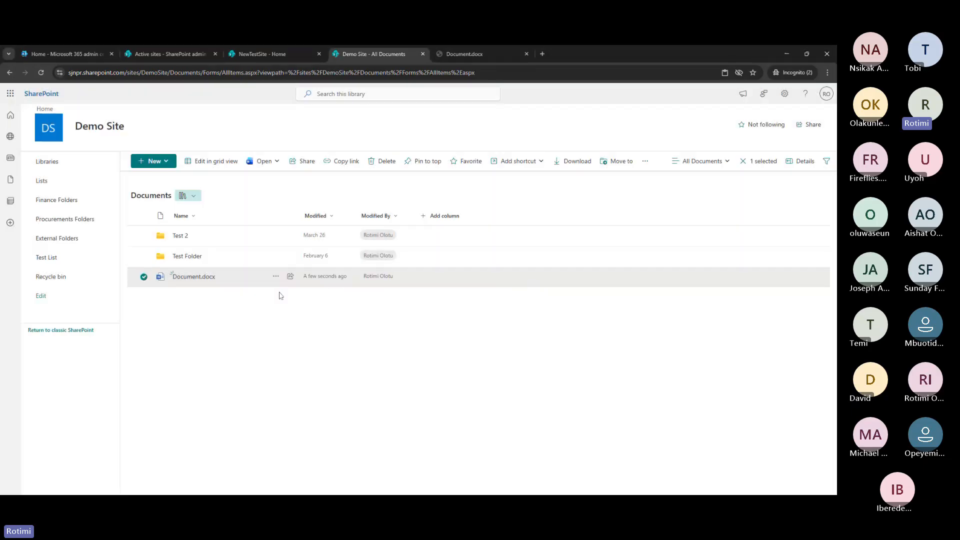
click(41, 72)
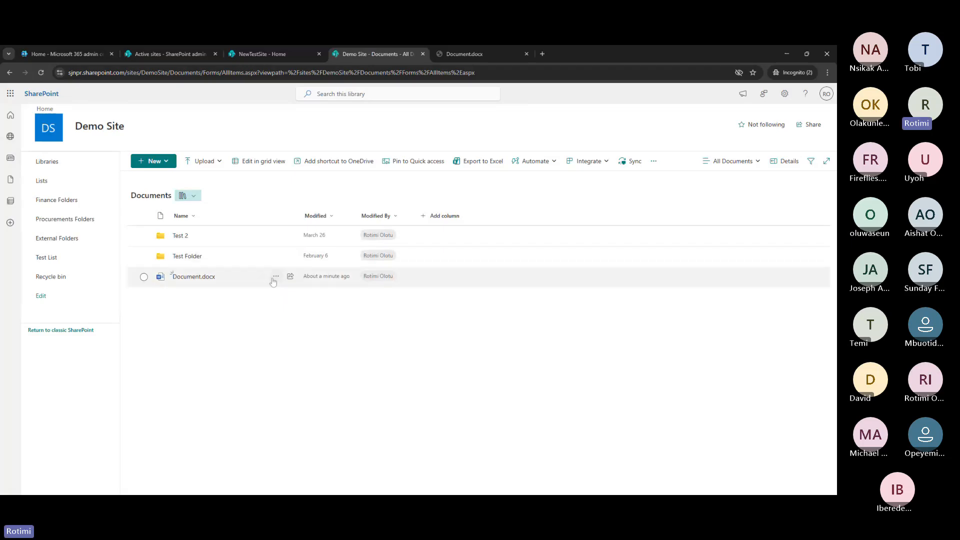
Open Demo Site's Document.docx in the browser, close the duplicate tab, and place the cursor after 'Test'
right_click(280, 275)
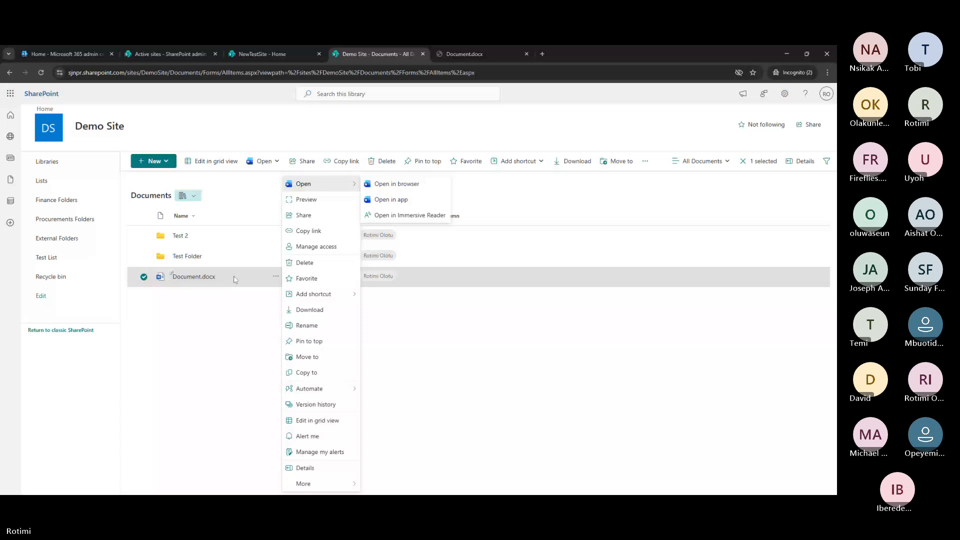
click(199, 279)
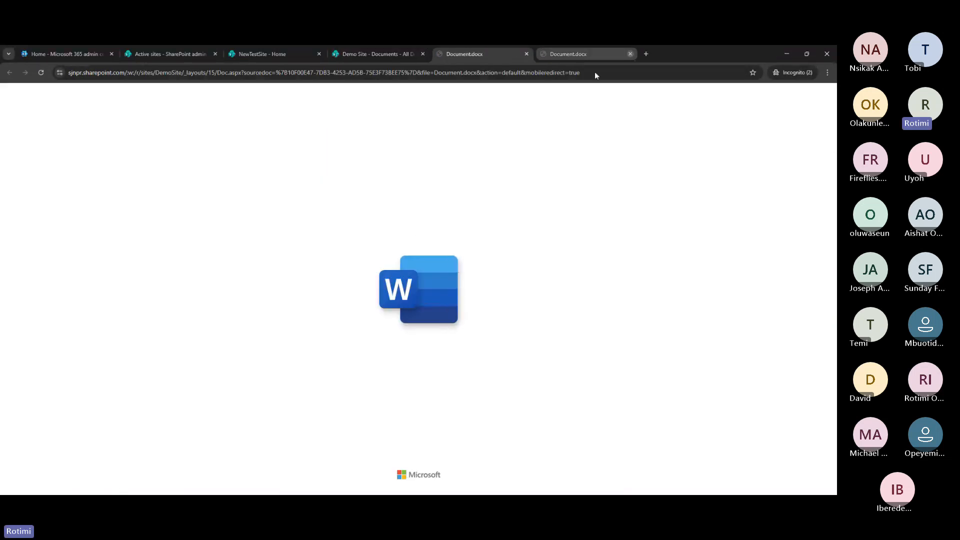
click(630, 54)
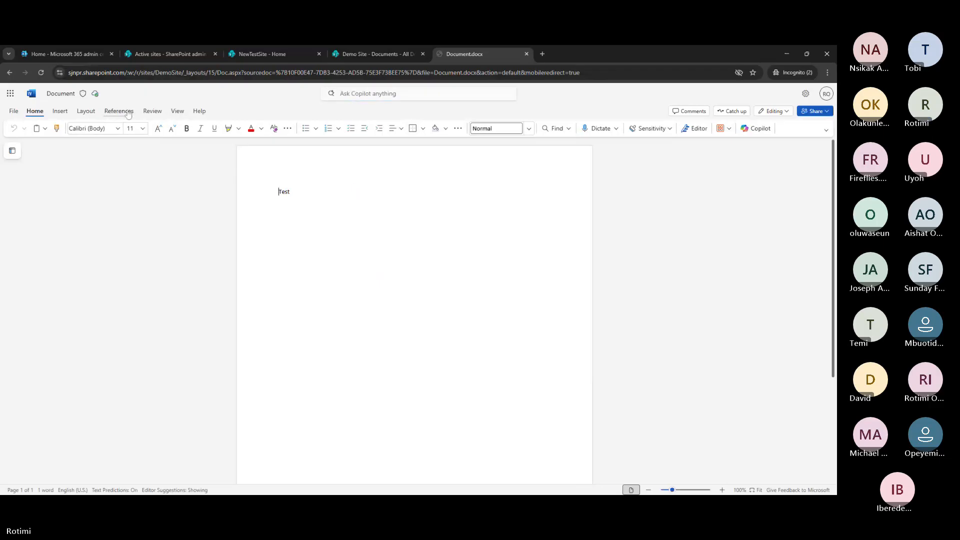
mouse_move(98, 97)
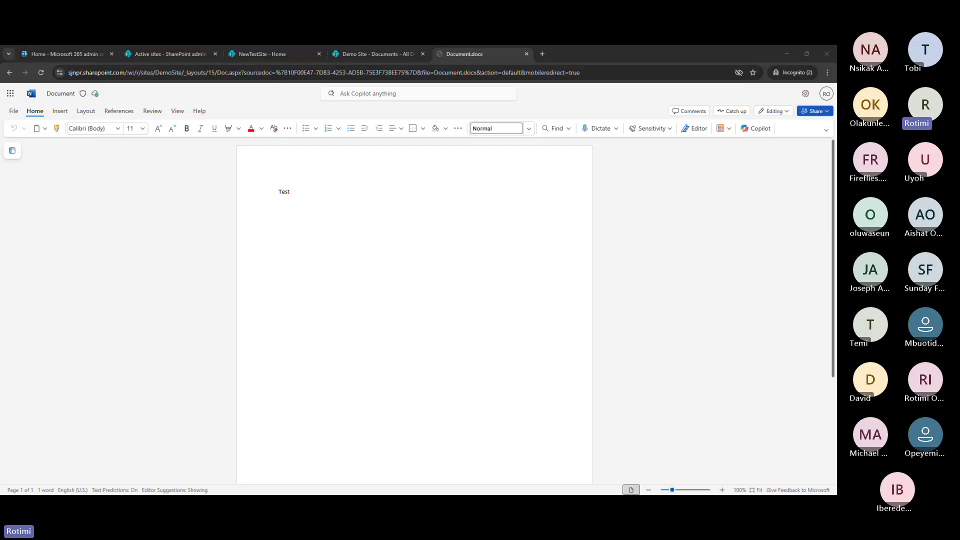
click(314, 178)
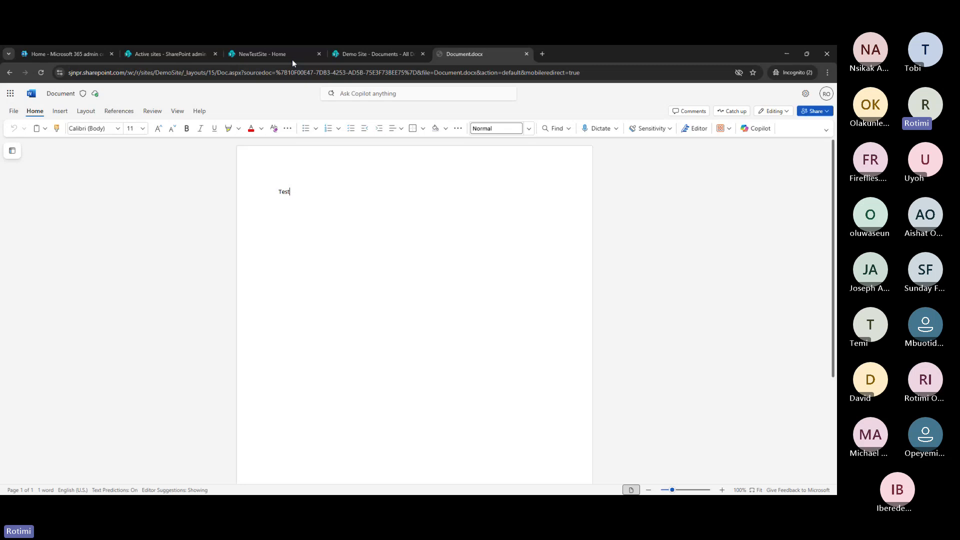
Delete Document.docx's can-review and can-edit sharing links and confirm no links remain
click(360, 55)
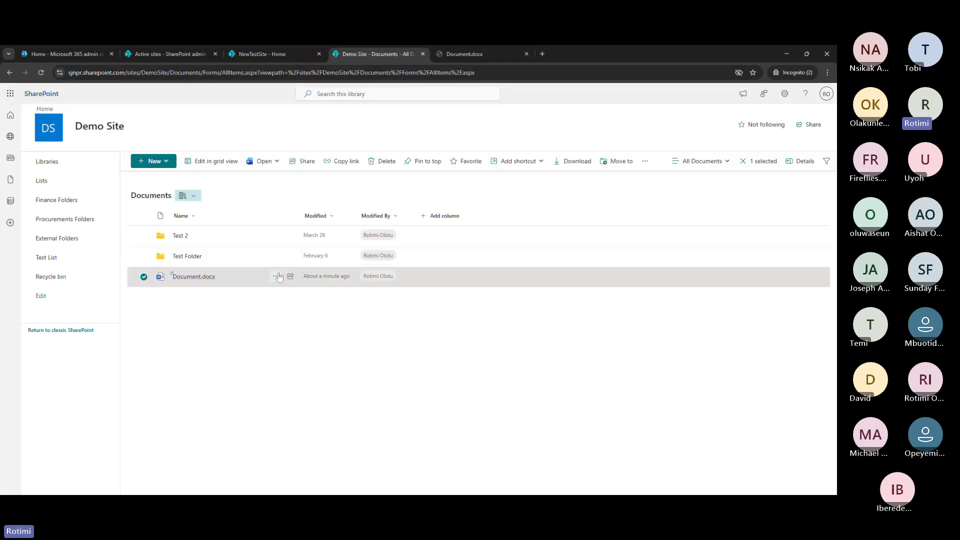
click(278, 277)
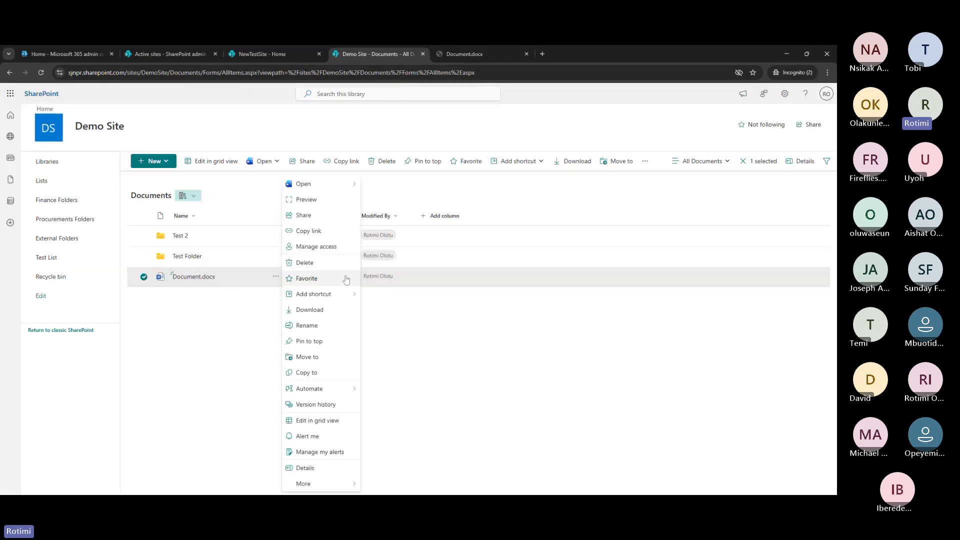
click(326, 252)
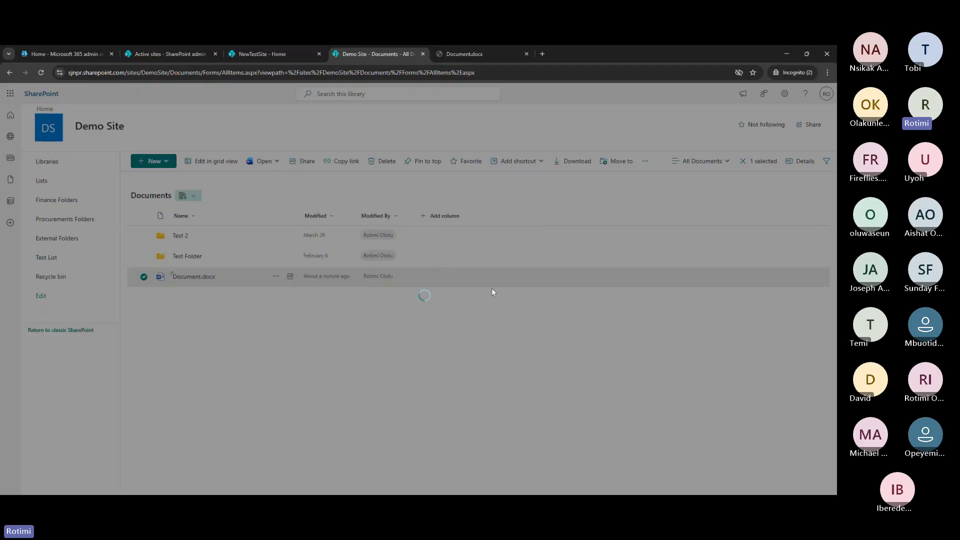
click(428, 223)
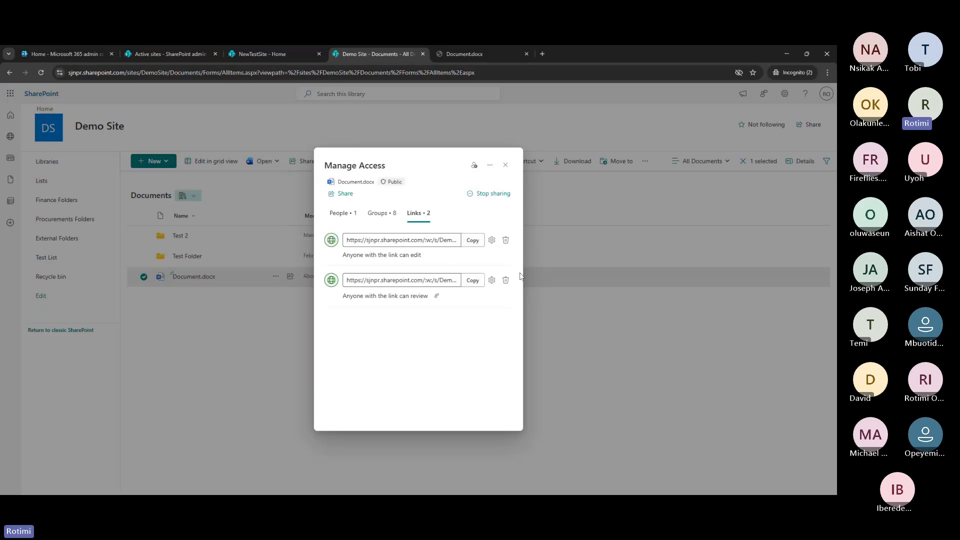
click(505, 281)
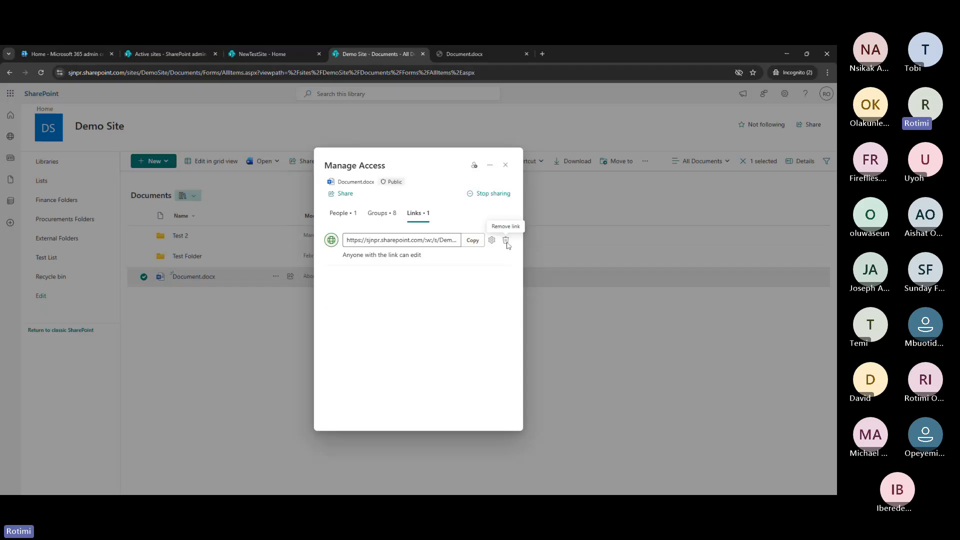
click(506, 241)
click(430, 306)
click(353, 221)
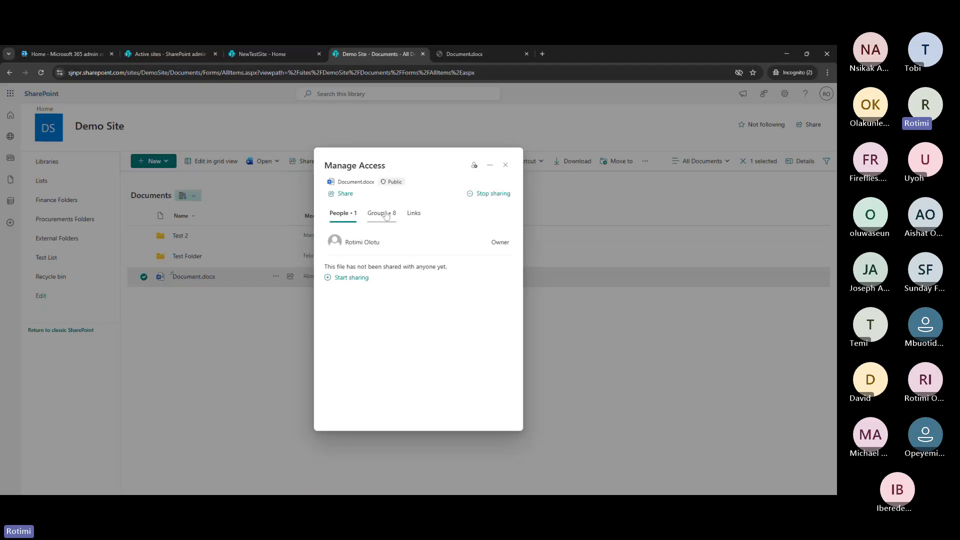
click(418, 215)
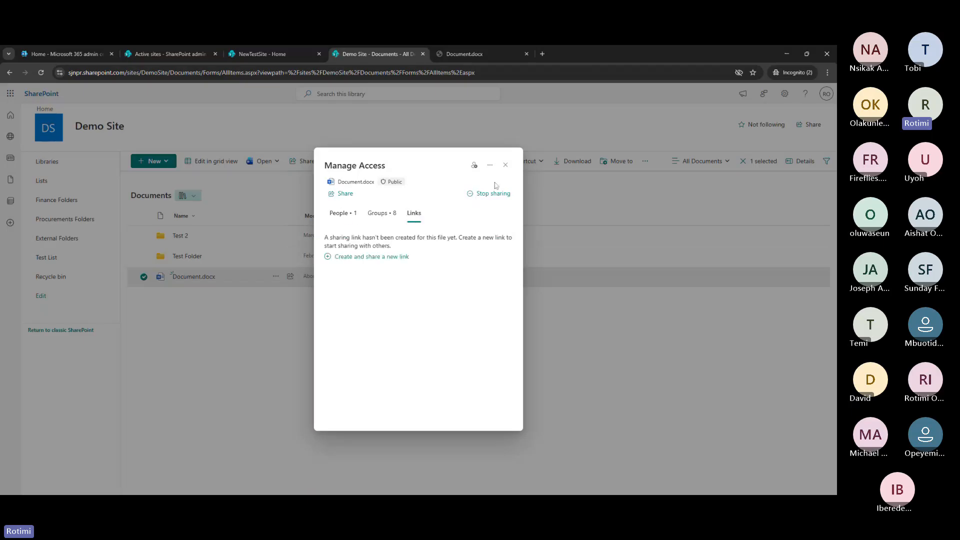
Close the Grant access form without adding anyone, then reselect Document.docx's actions
click(474, 166)
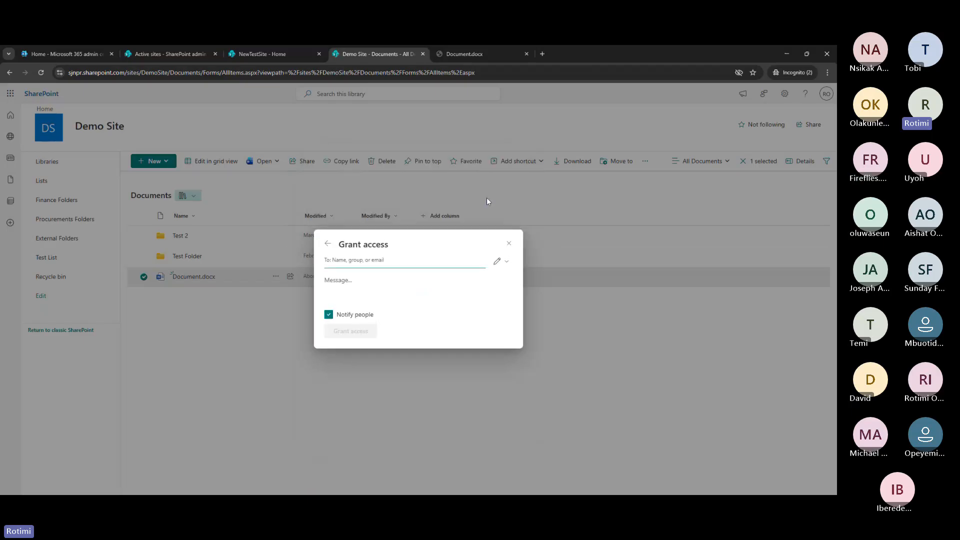
click(510, 245)
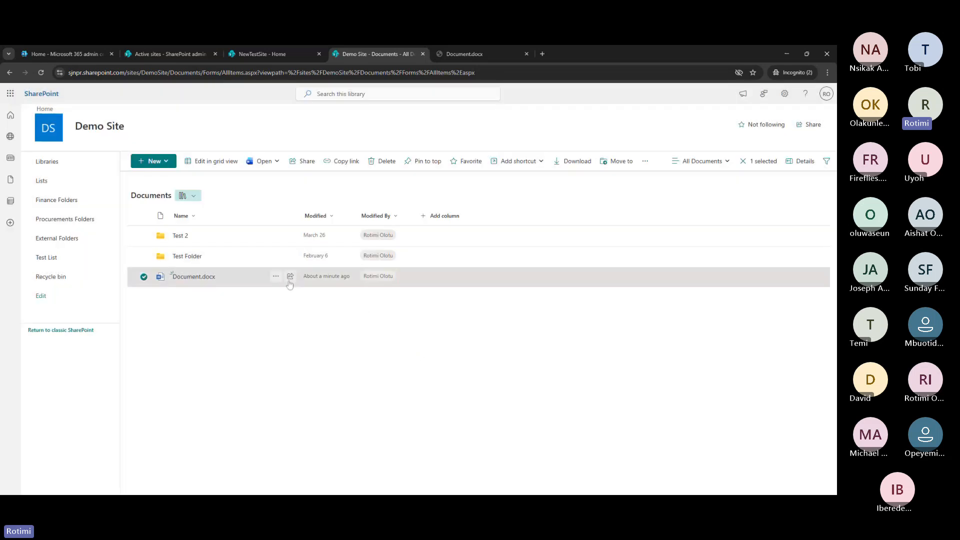
click(273, 278)
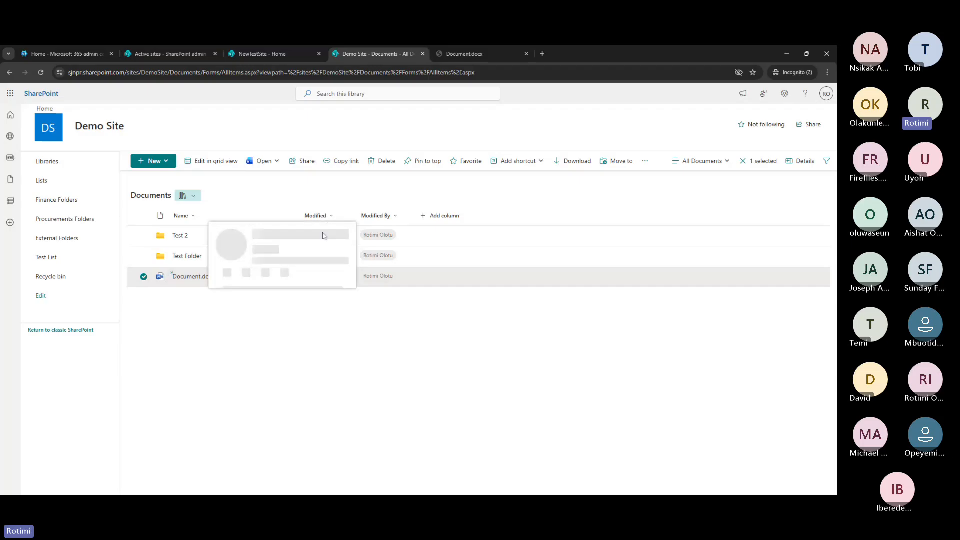
click(188, 318)
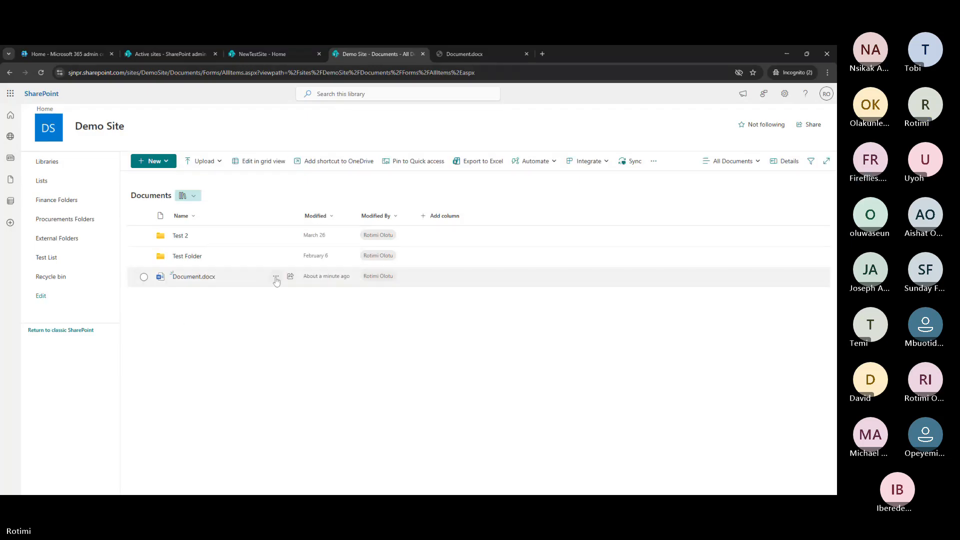
click(276, 280)
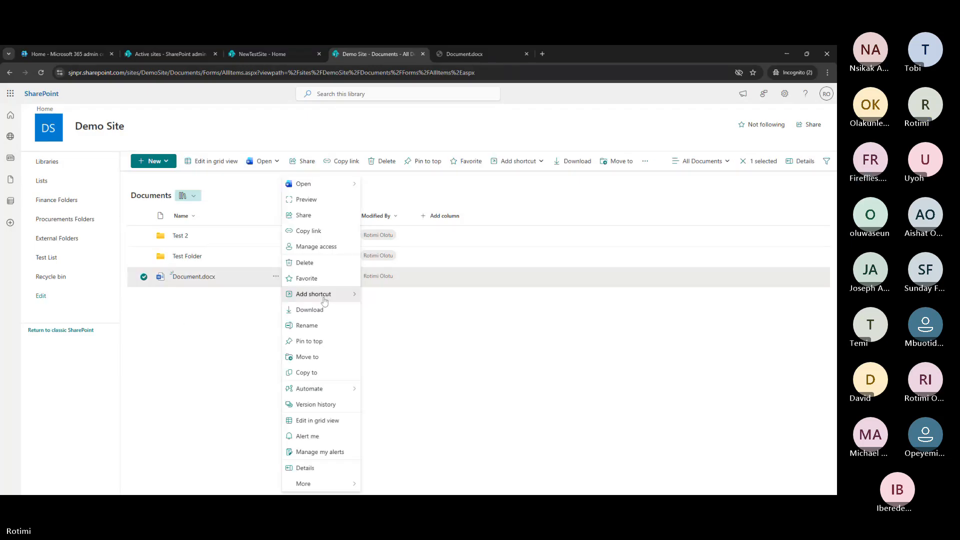
Copy an Anyone with Can edit link for Document.docx and dismiss the Link copied notice
click(324, 247)
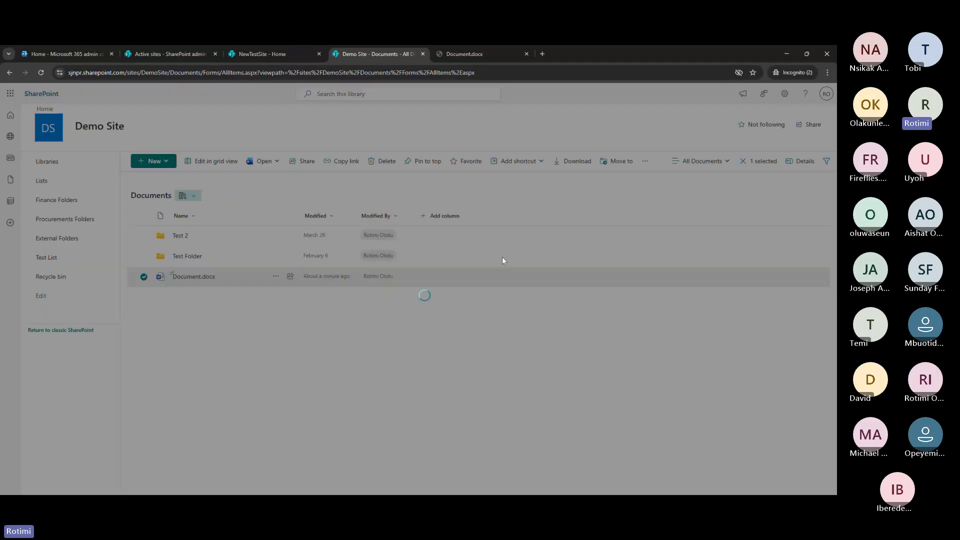
click(496, 298)
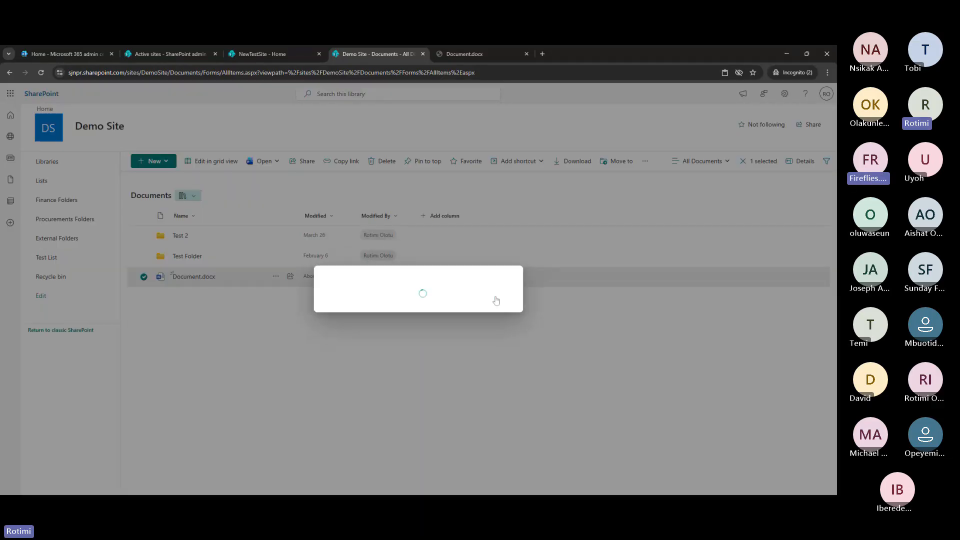
click(405, 341)
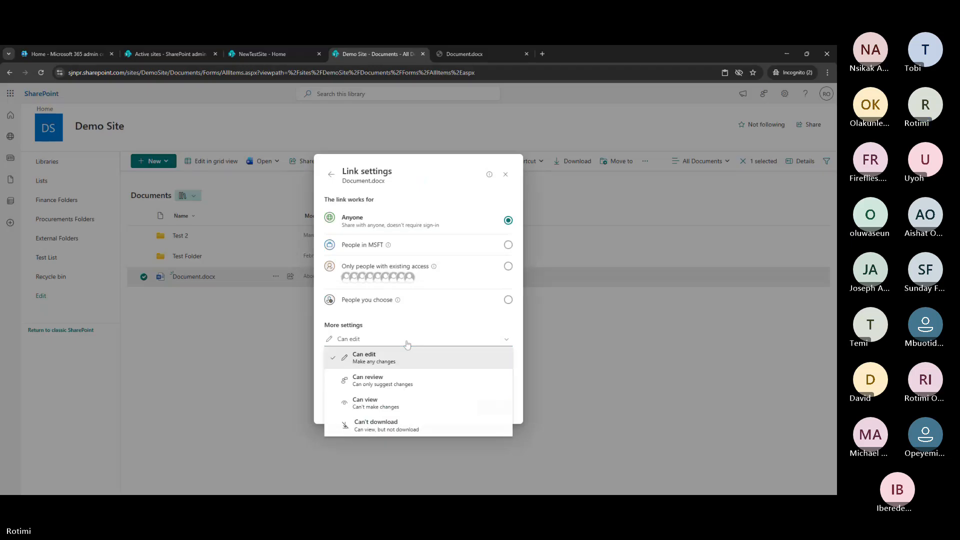
click(394, 365)
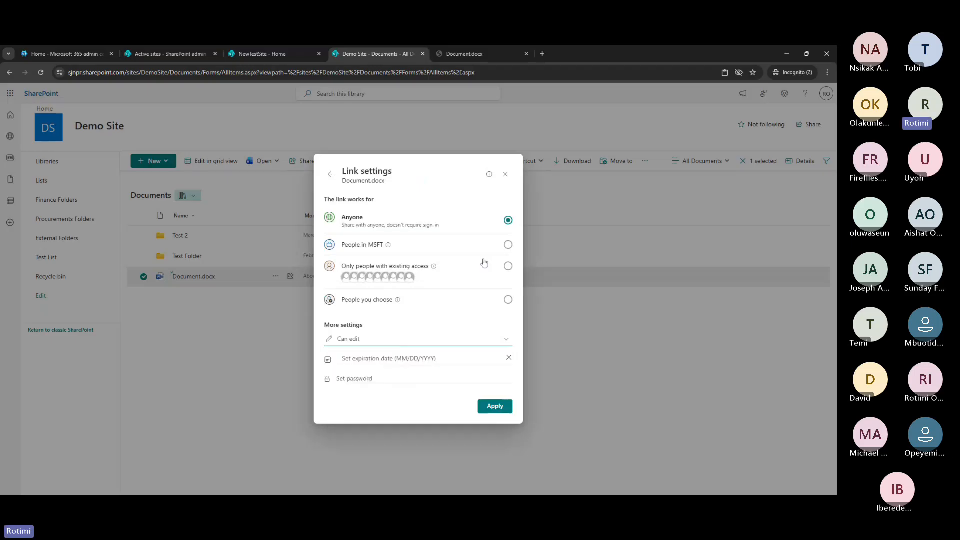
click(492, 406)
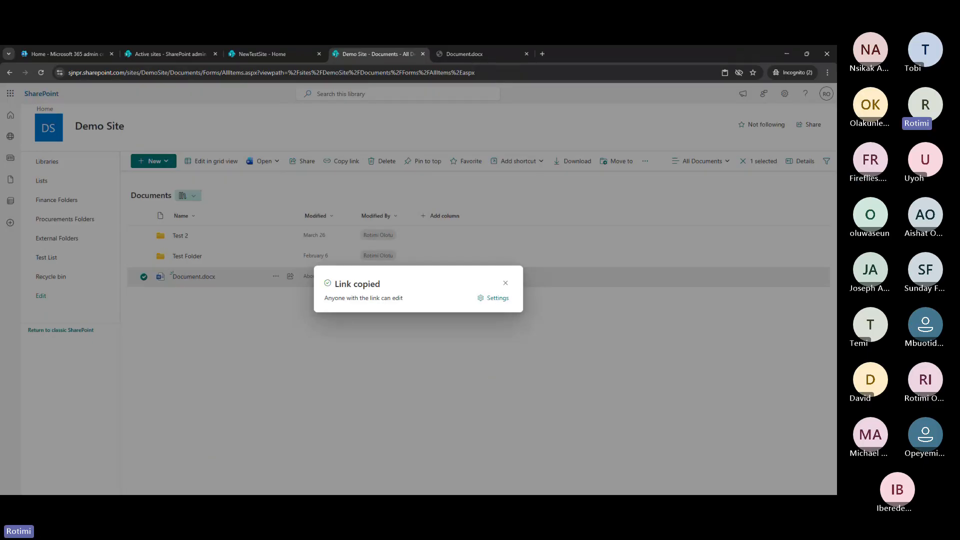
key(alt+Tab)
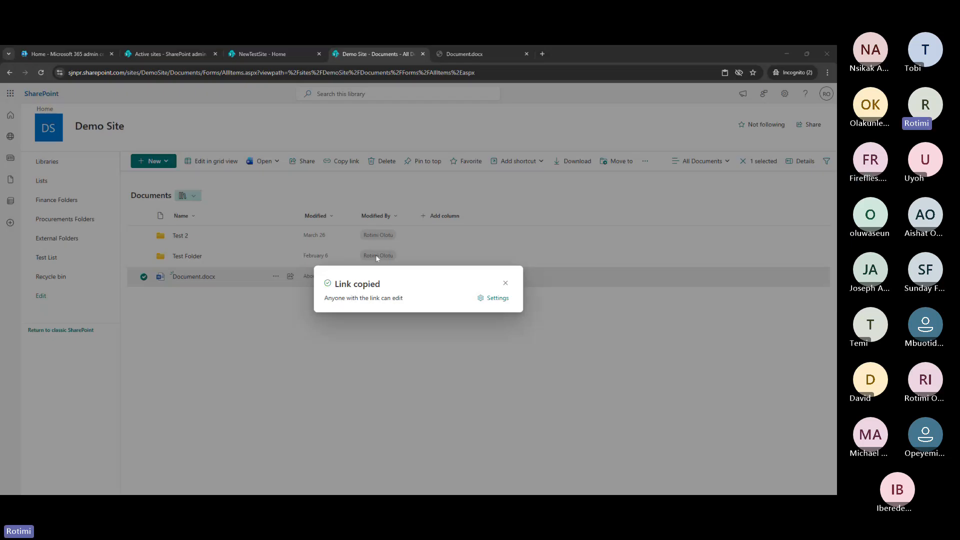
click(505, 284)
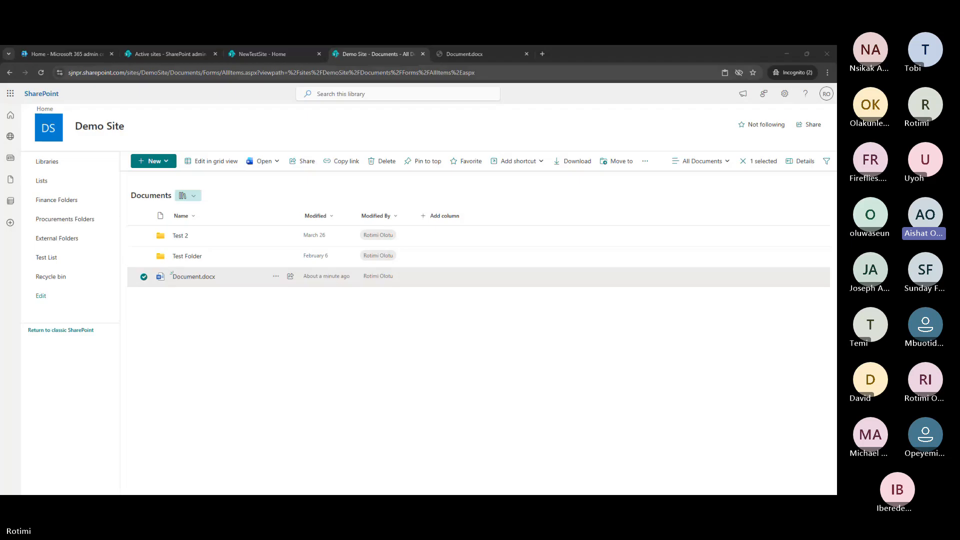
click(272, 56)
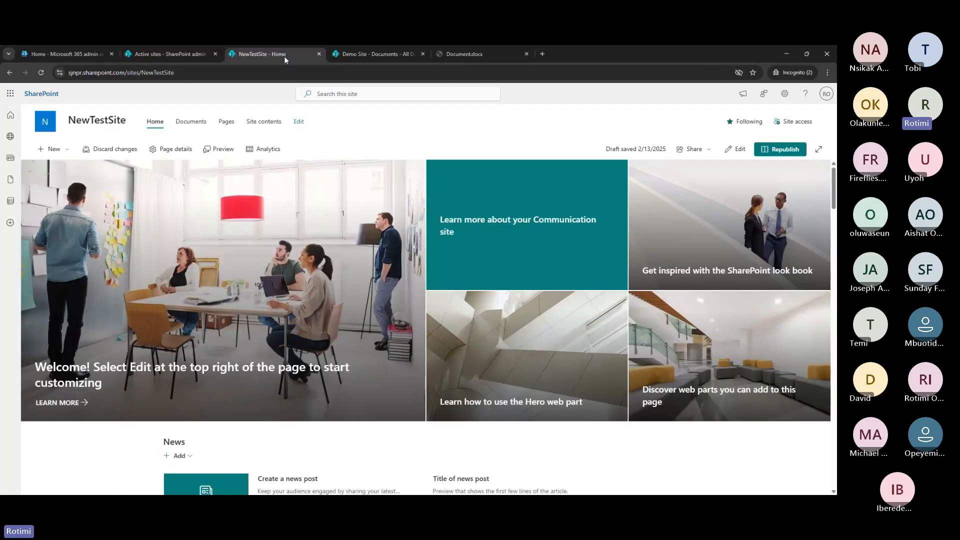
click(192, 123)
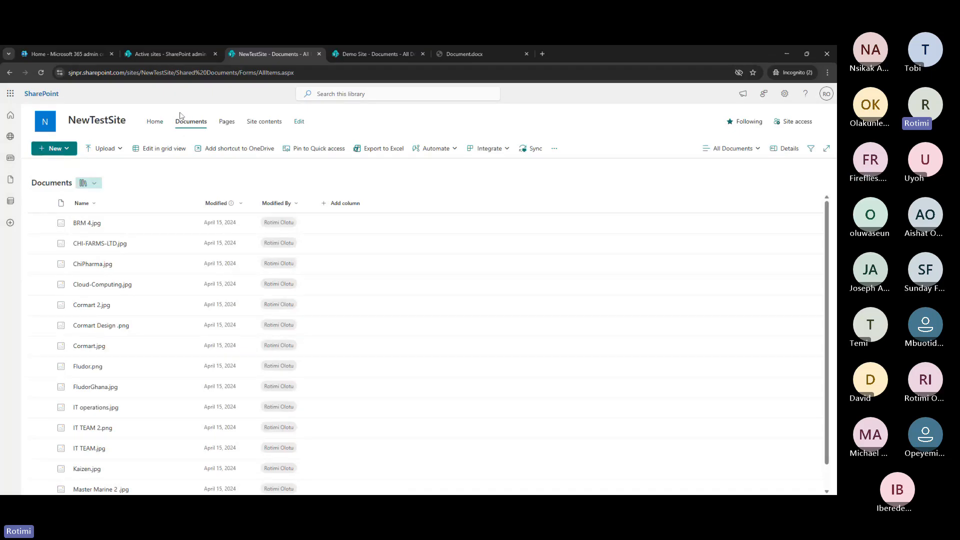
click(397, 50)
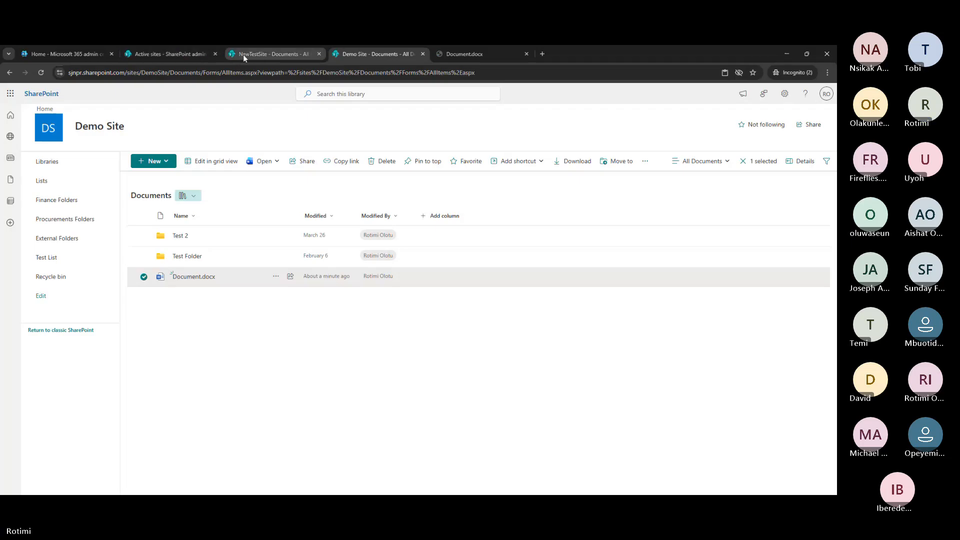
Search active sites for 'octob', open October Training in a new tab, and view its details
click(202, 59)
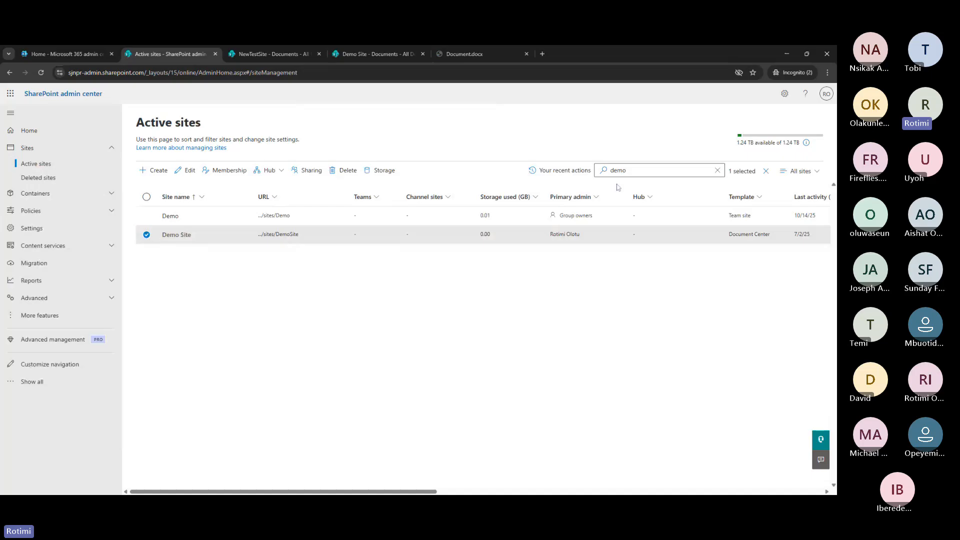
click(611, 170)
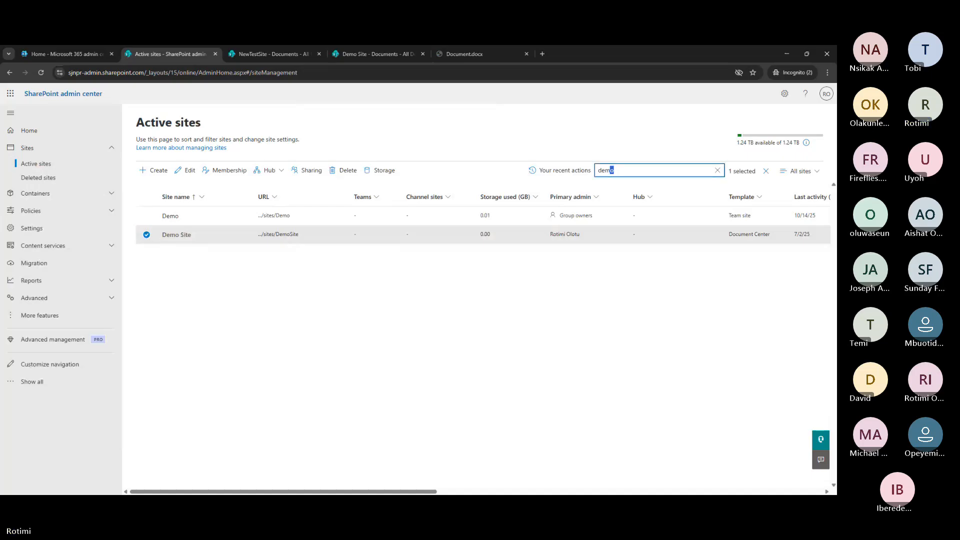
double_click(611, 170)
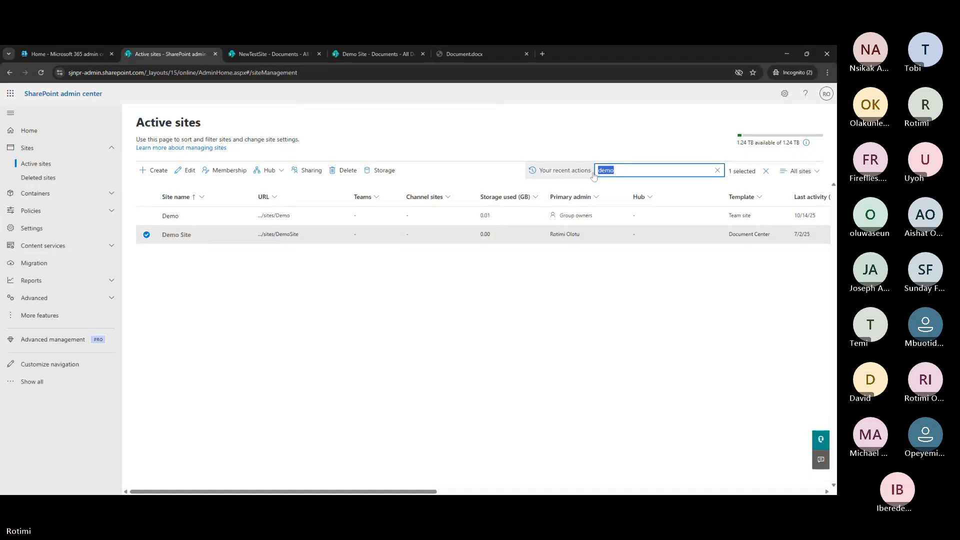
text(octo)
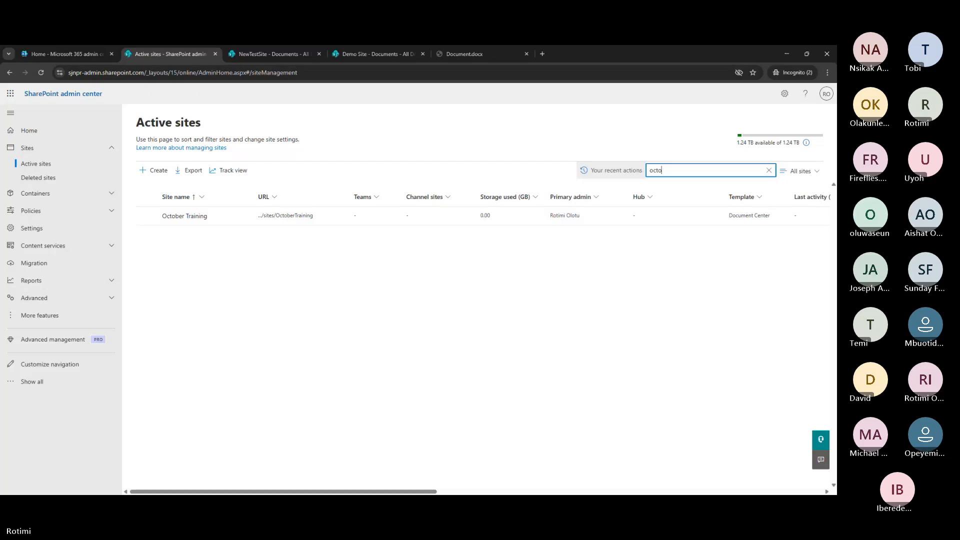
text(b)
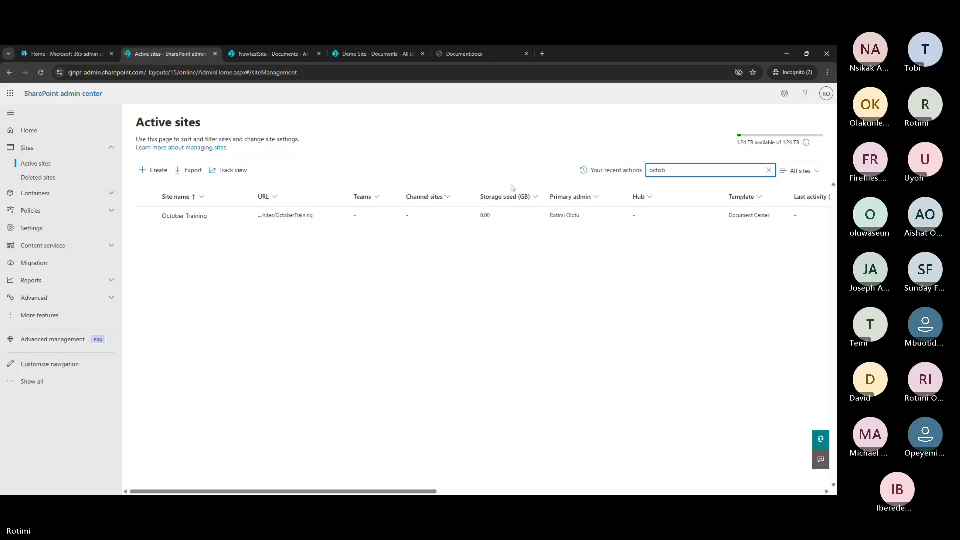
click(284, 216)
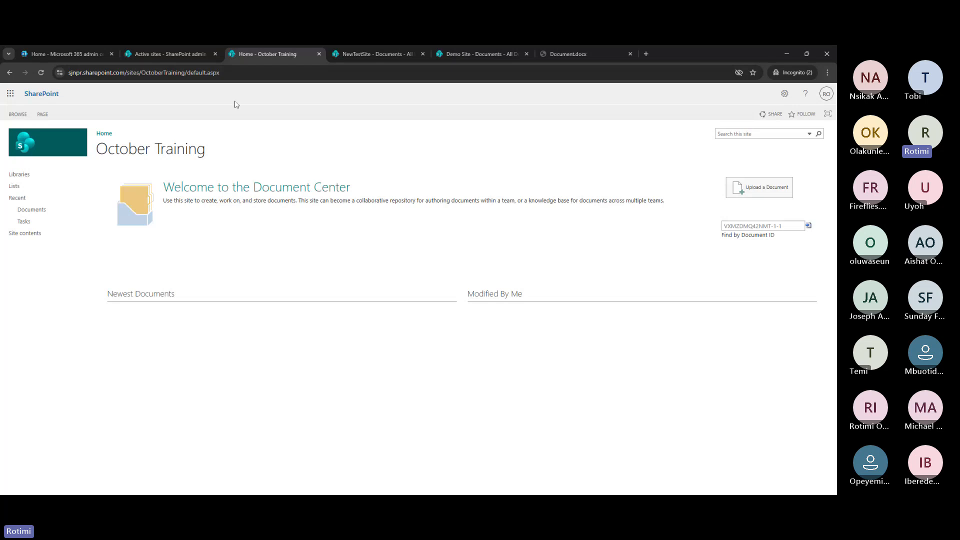
click(172, 54)
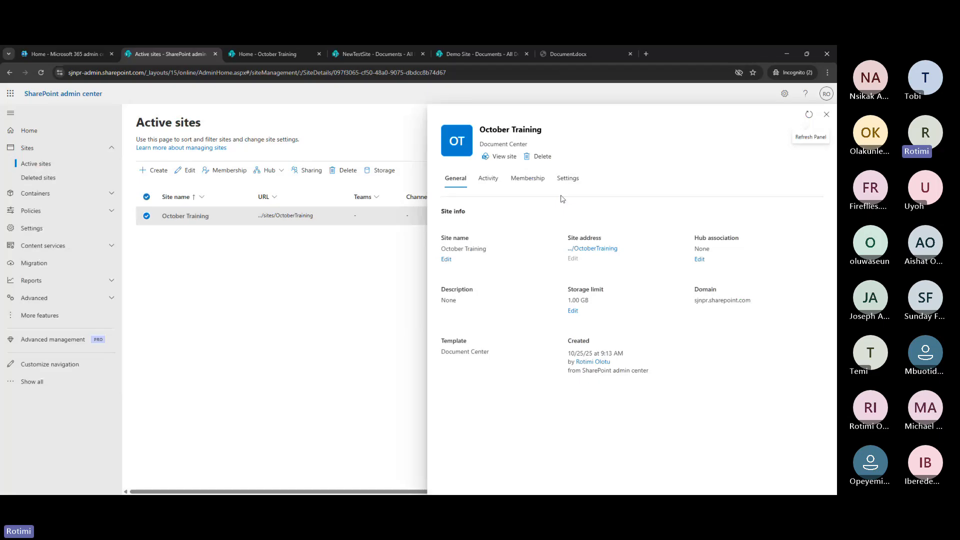
Set October Training's external sharing to Anyone and save the setting
click(308, 170)
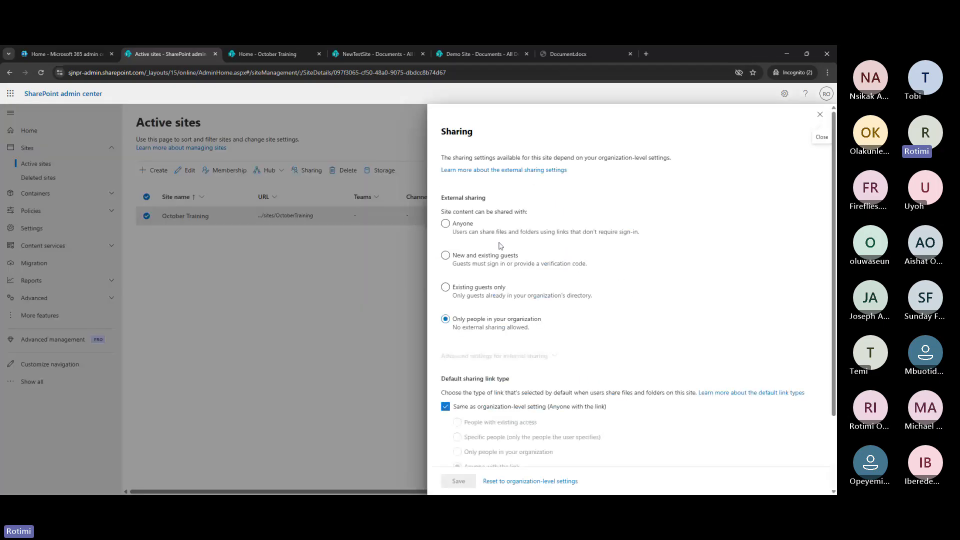
click(458, 225)
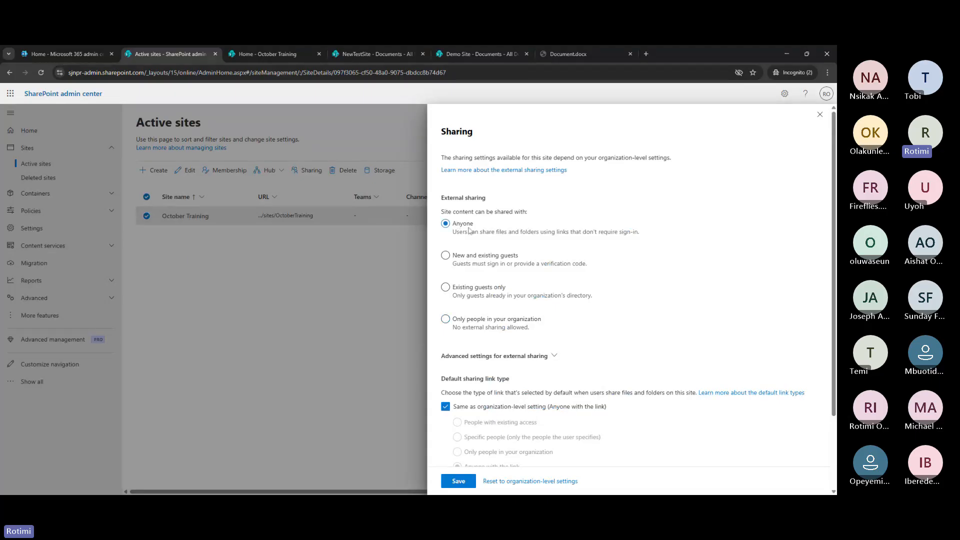
click(466, 483)
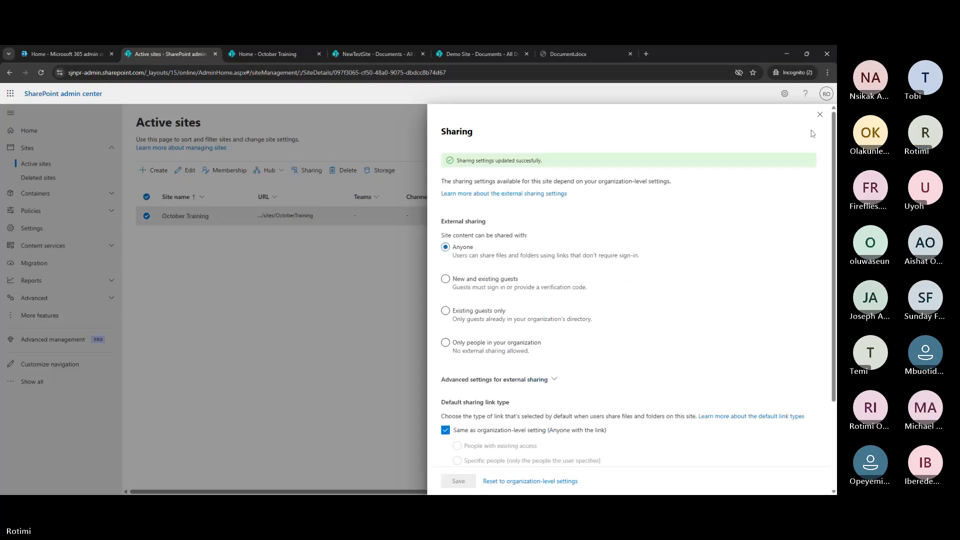
click(820, 115)
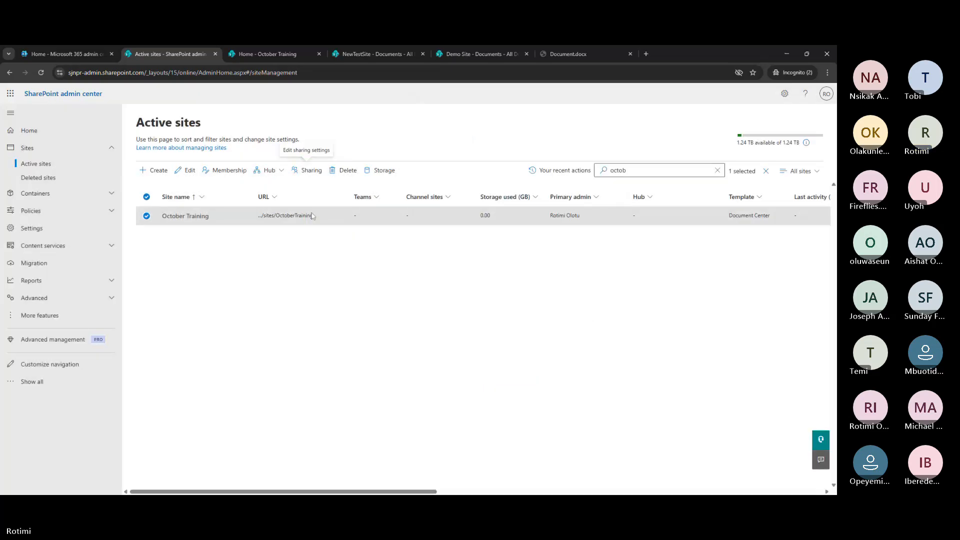
Add a blank Word document, Document.docx, to October Training's Documents library via New > Document
click(265, 54)
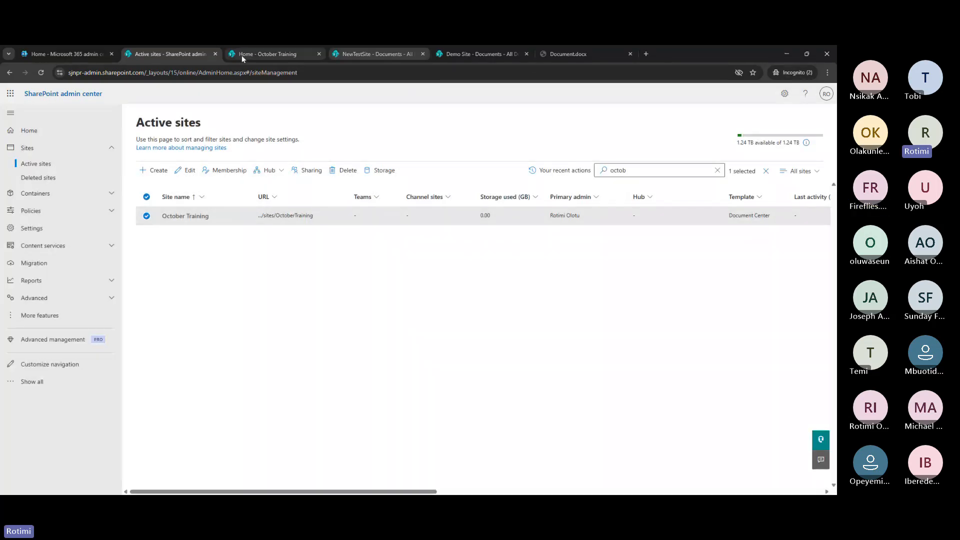
click(41, 73)
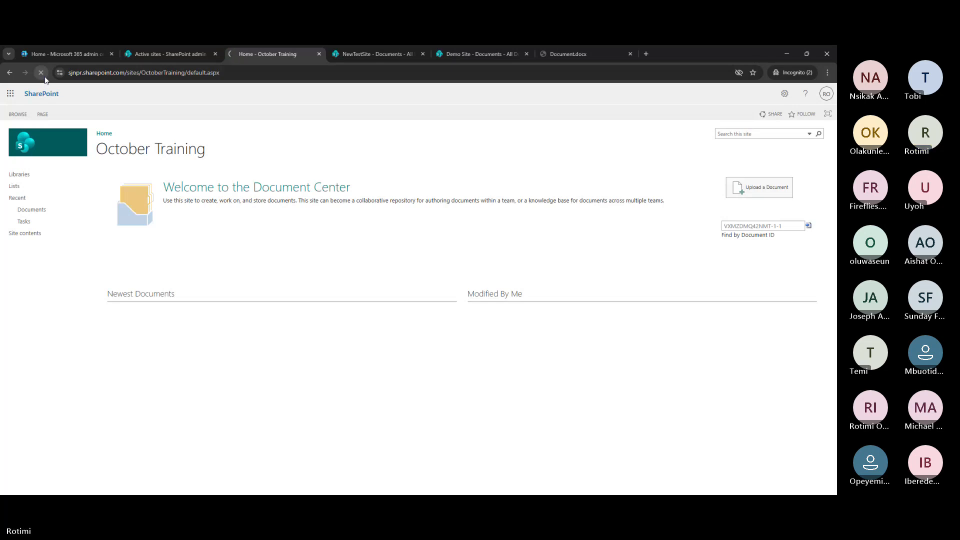
click(30, 210)
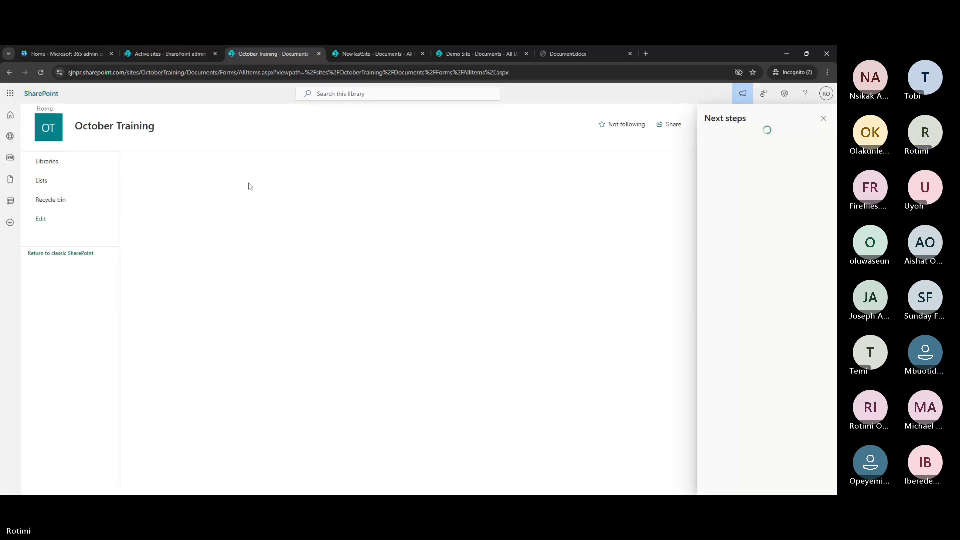
click(824, 118)
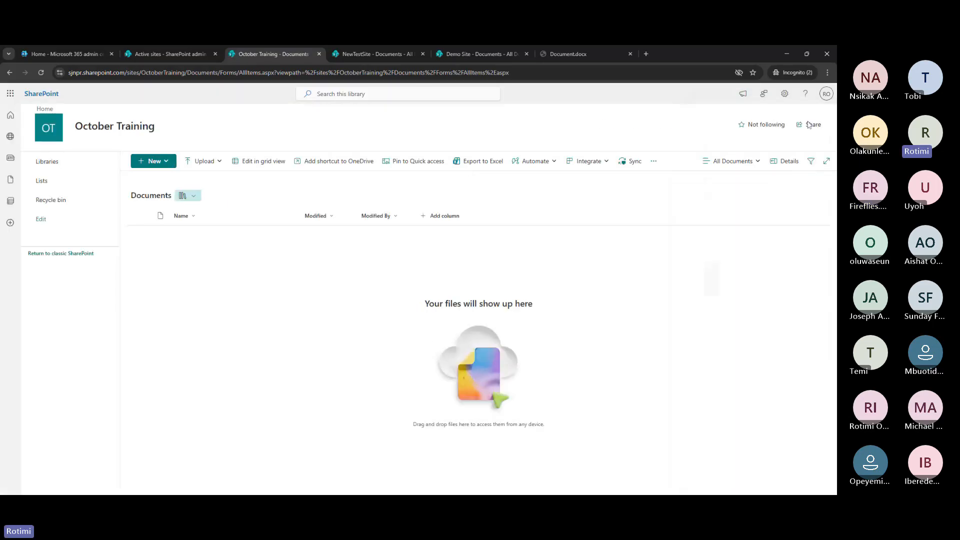
click(162, 165)
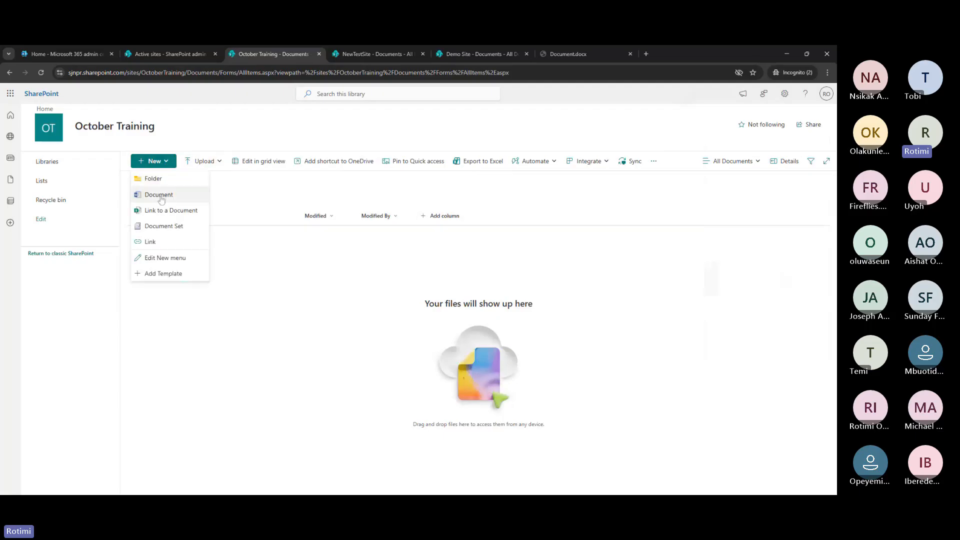
click(161, 196)
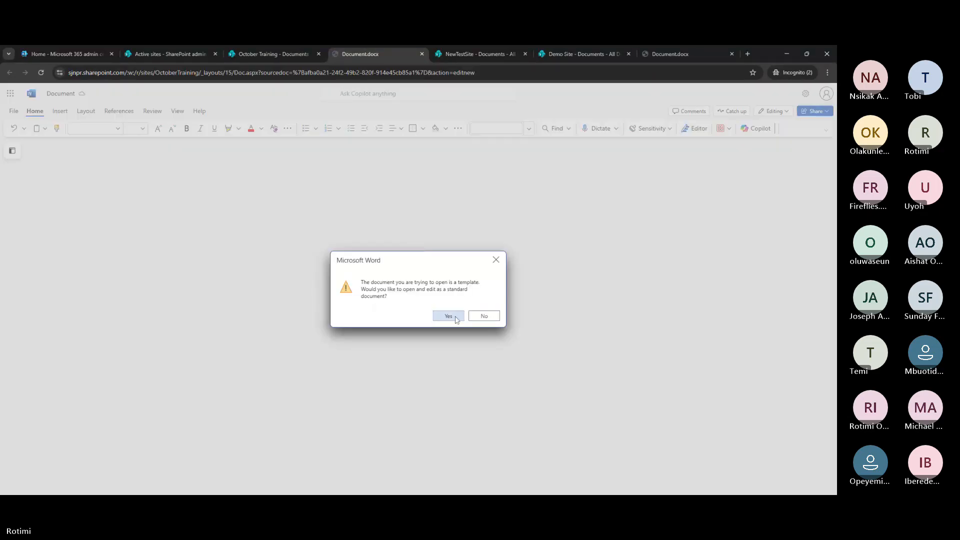
click(449, 316)
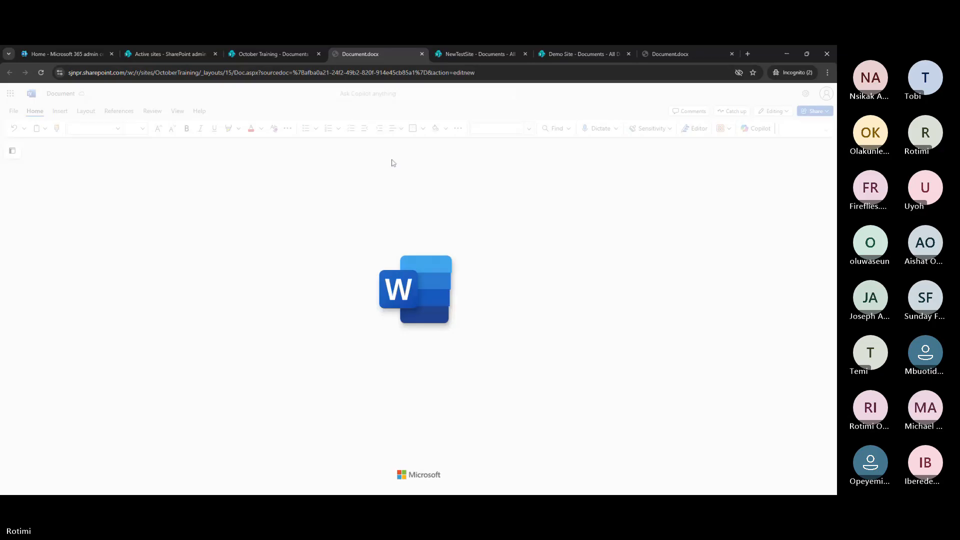
click(285, 60)
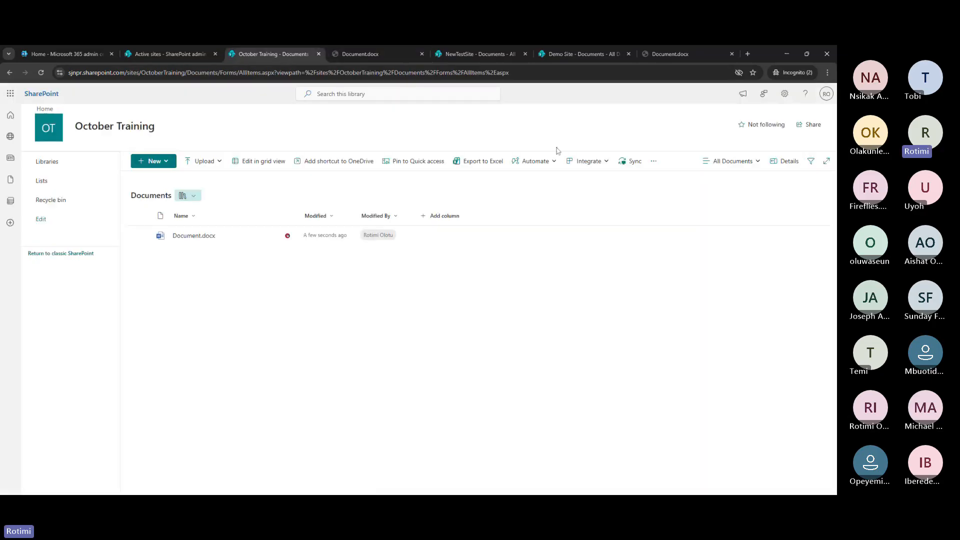
Set Require Check Out to No in the Documents library's versioning settings and save
click(786, 95)
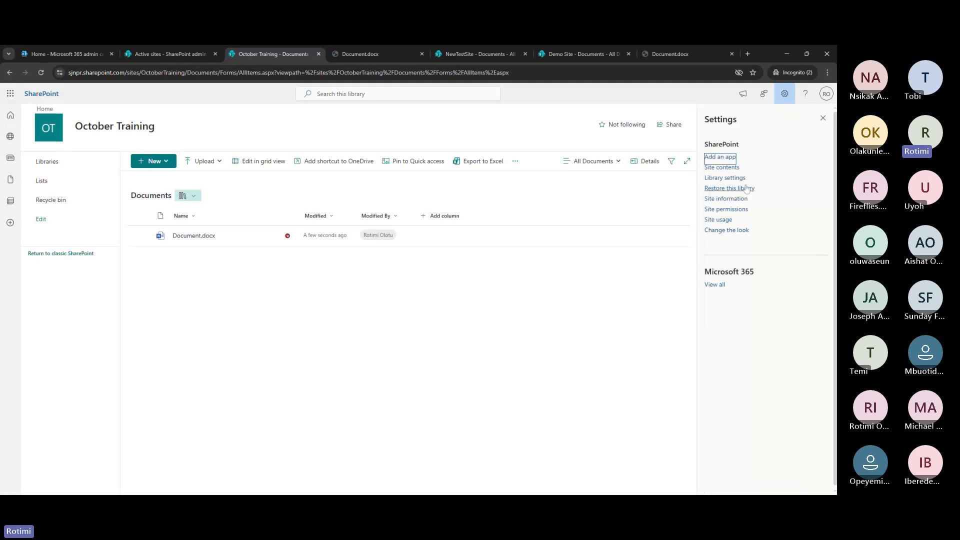
click(725, 178)
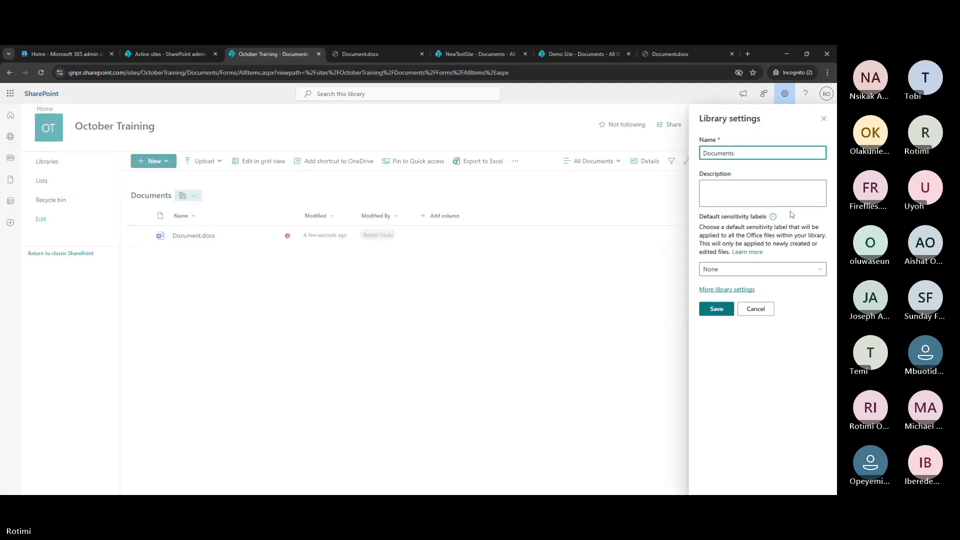
click(724, 290)
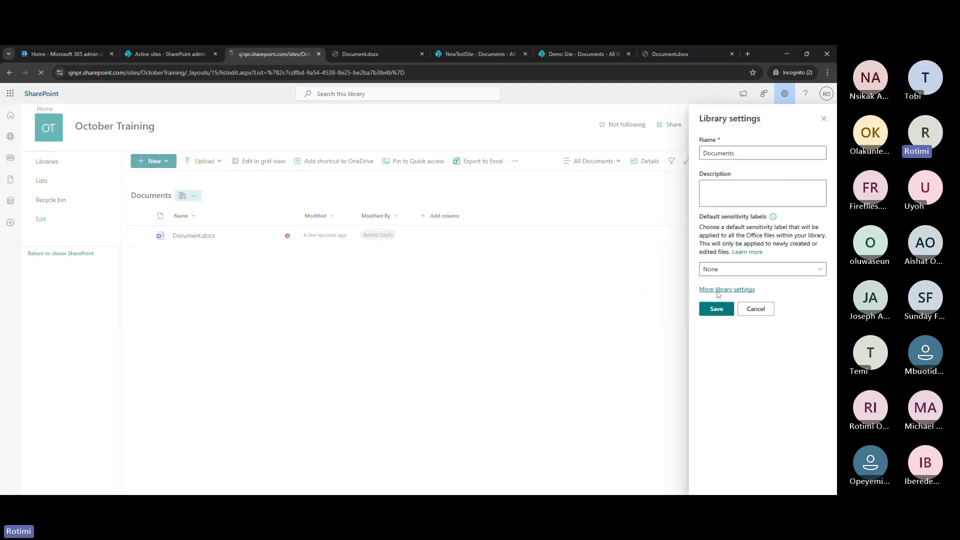
click(140, 252)
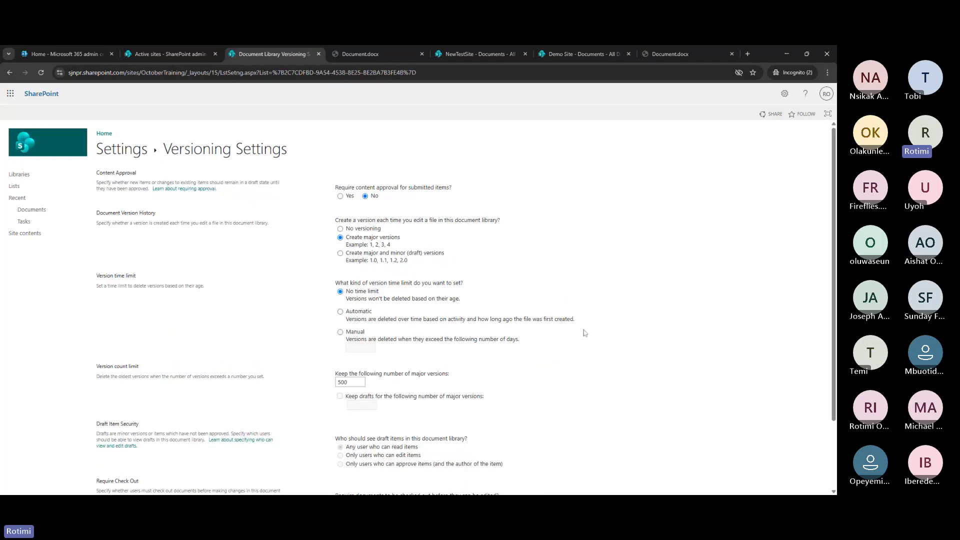
scroll(500, 350, down, 2)
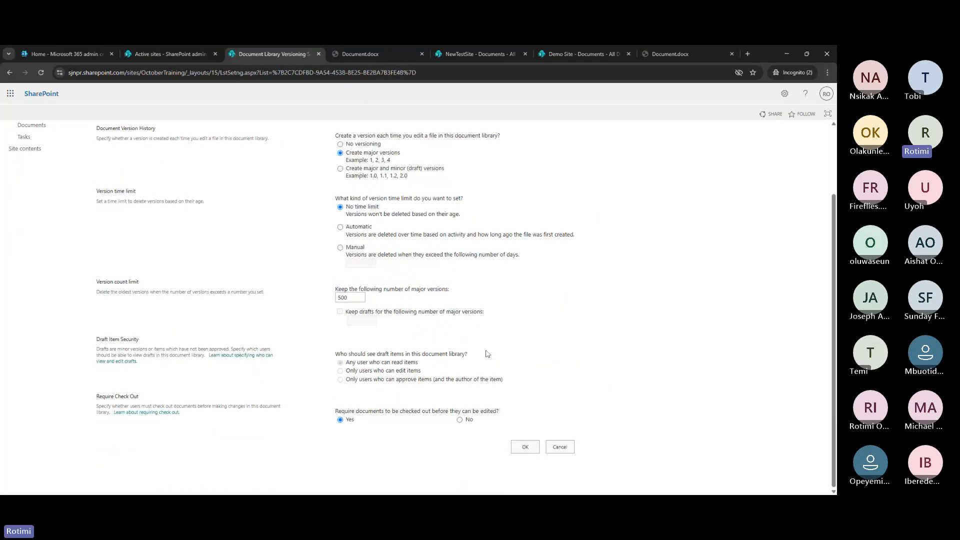
click(459, 419)
scroll(410, 305, up, 2)
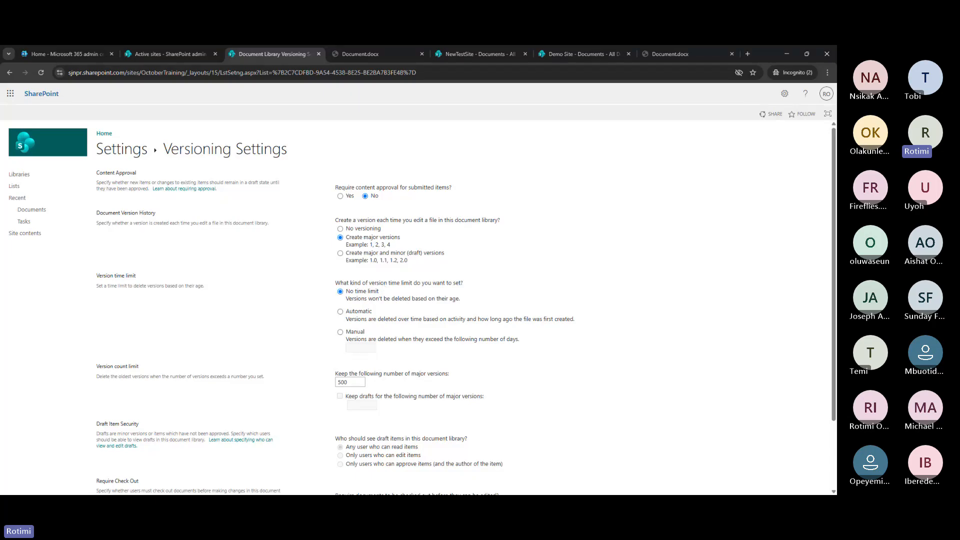
scroll(480, 336, down, 2)
click(524, 447)
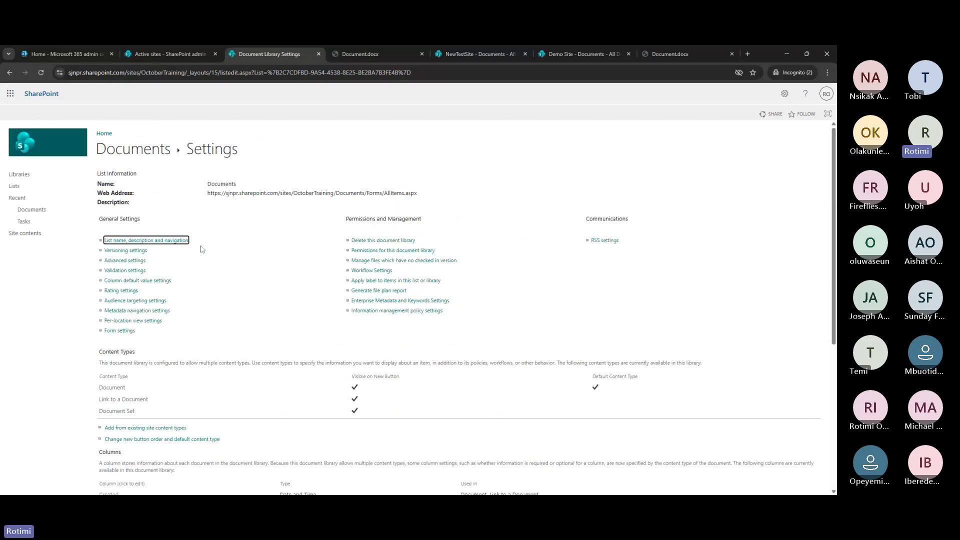
click(32, 210)
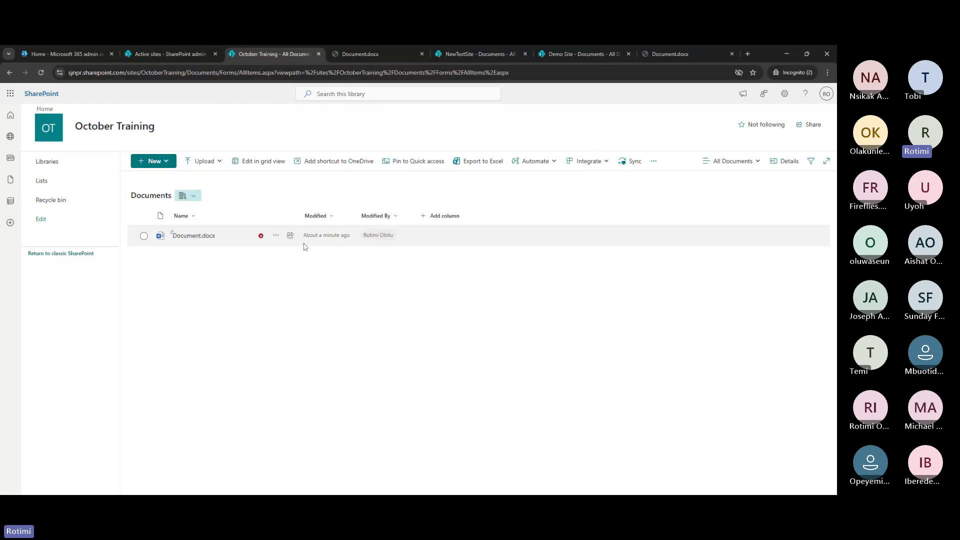
Check in Document.docx from its more-actions menu and open it to verify
click(304, 245)
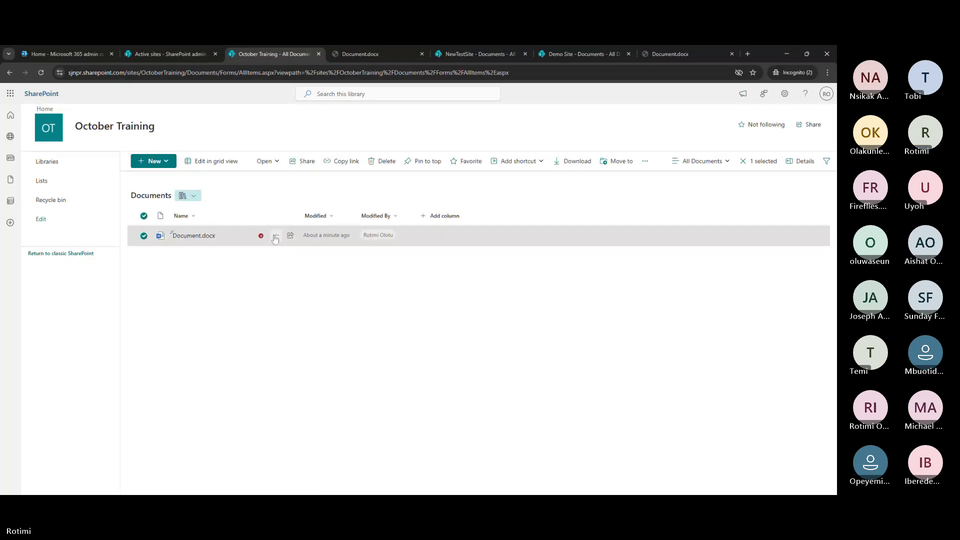
click(275, 235)
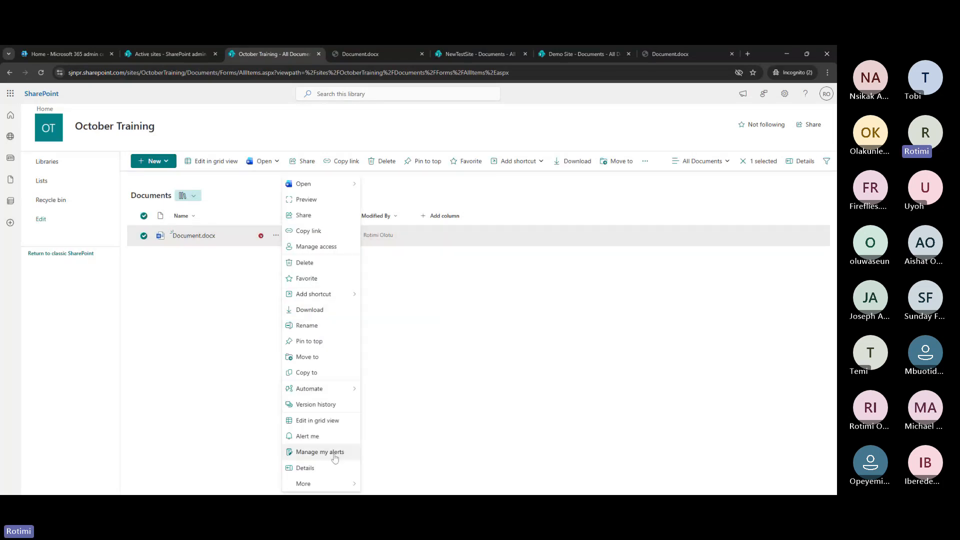
click(377, 471)
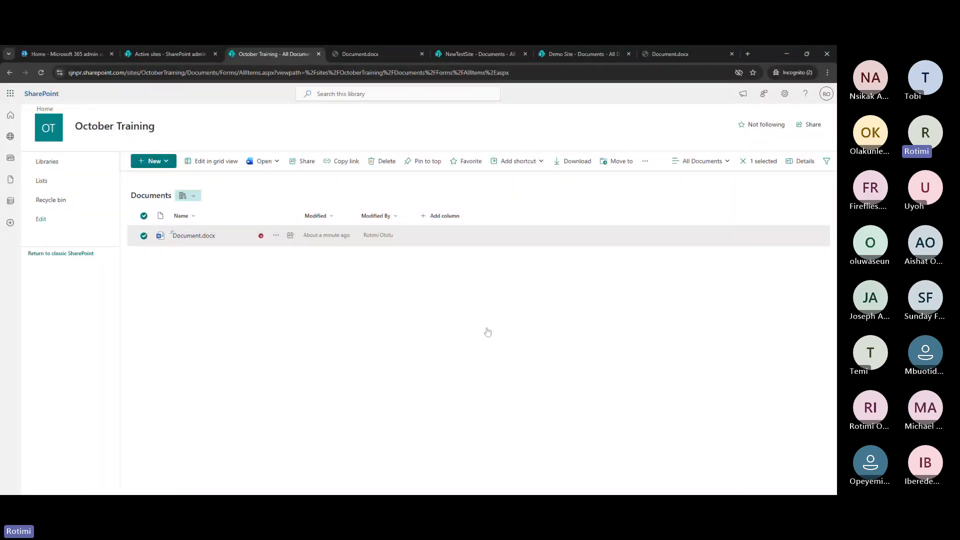
click(197, 238)
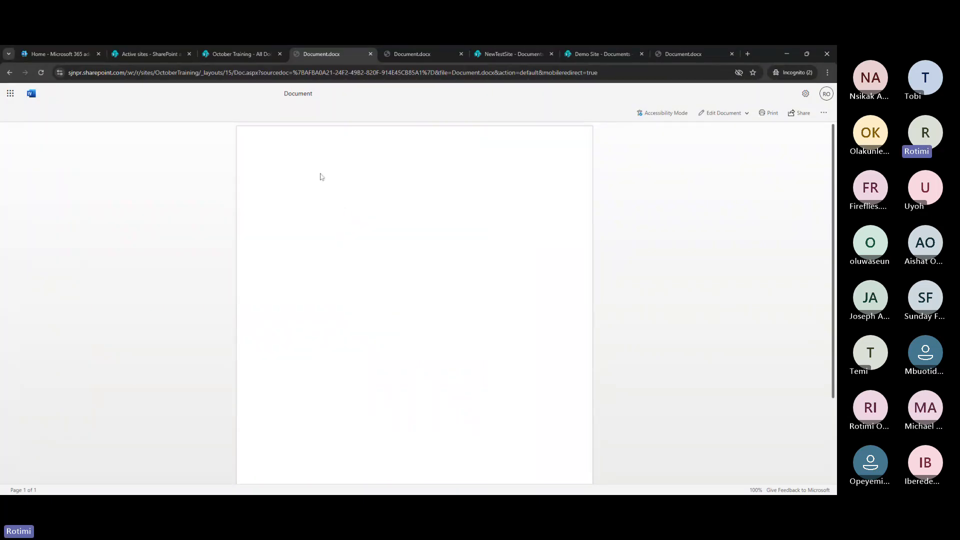
click(245, 56)
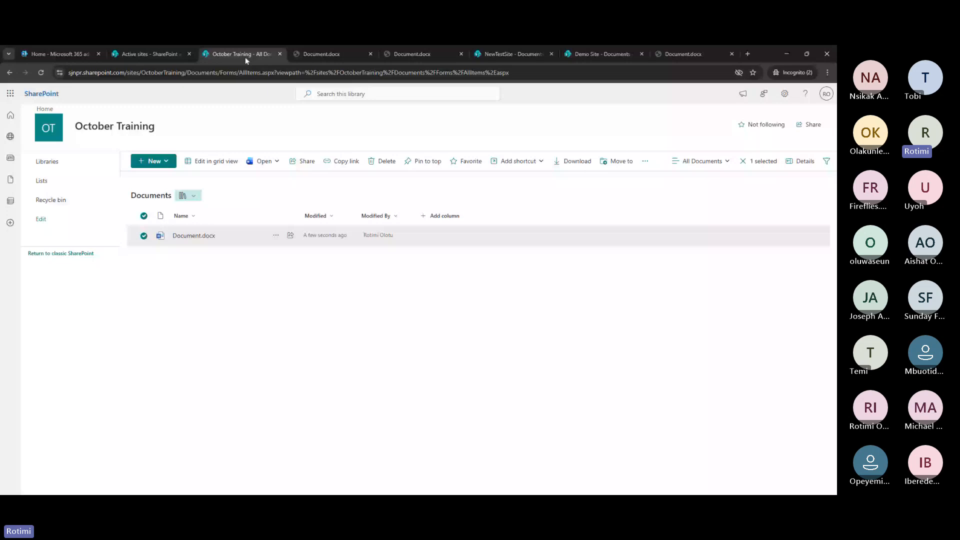
Copy an Anyone-can-edit link for October Training's Document.docx, then switch to its open tab
click(275, 233)
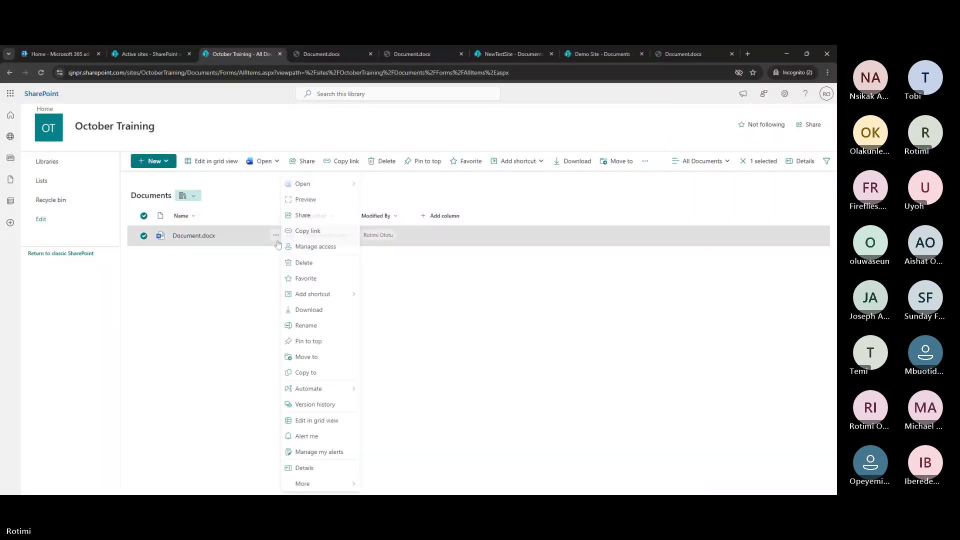
click(336, 237)
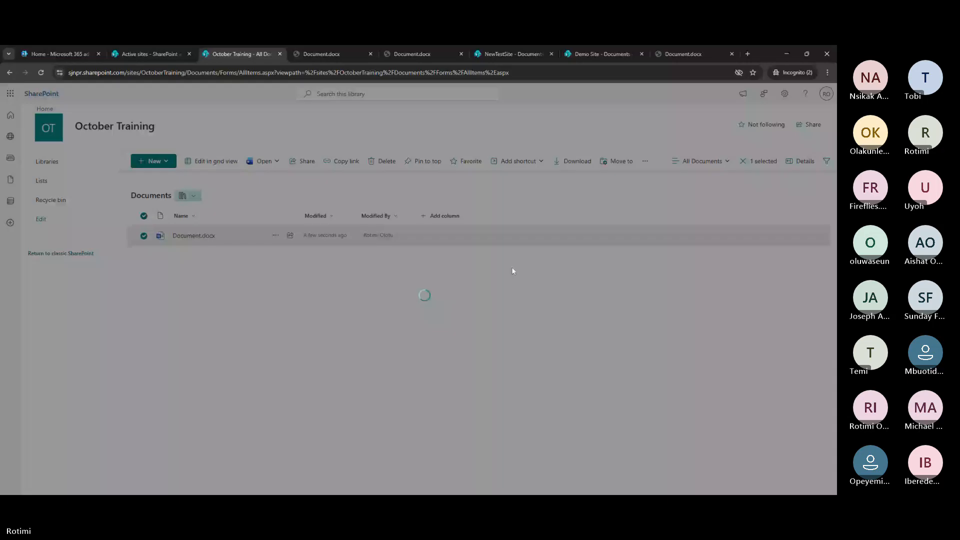
click(498, 299)
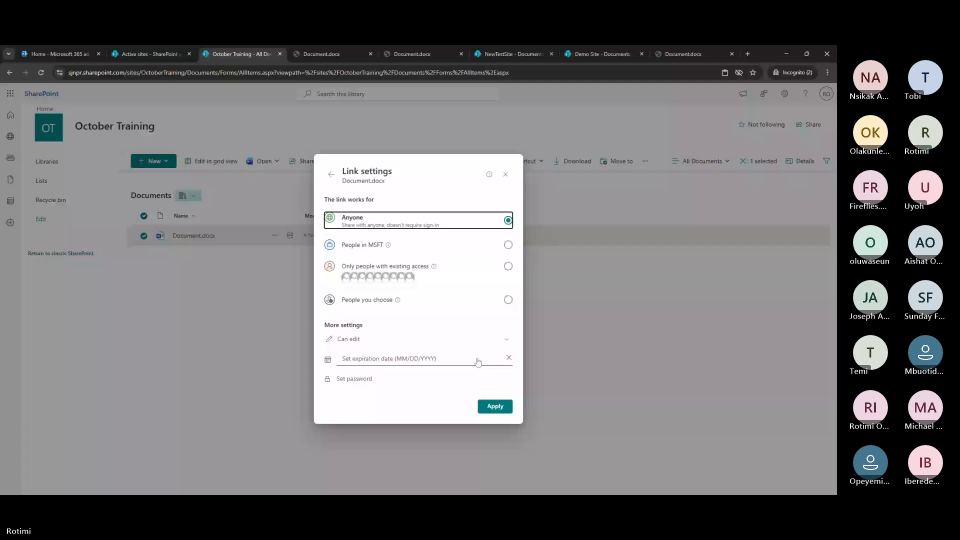
click(495, 406)
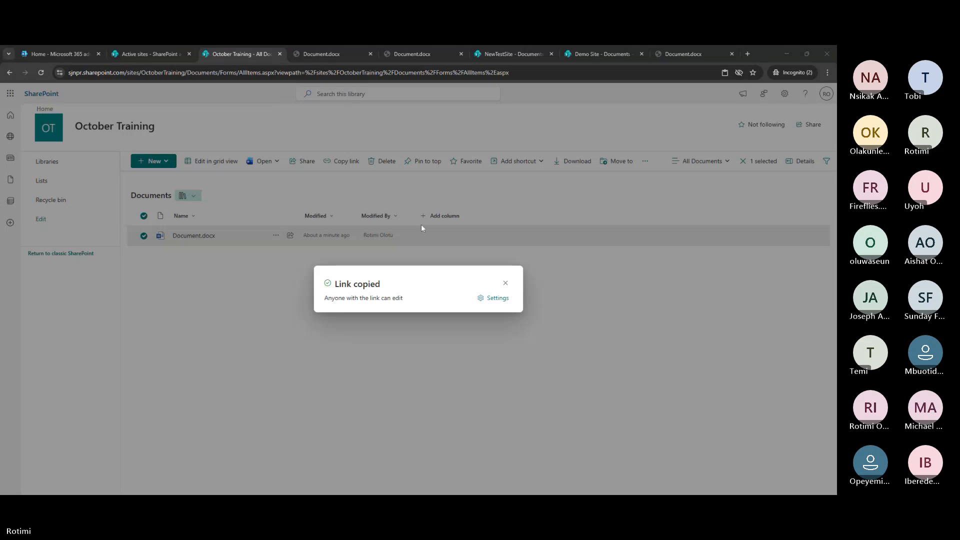
click(505, 284)
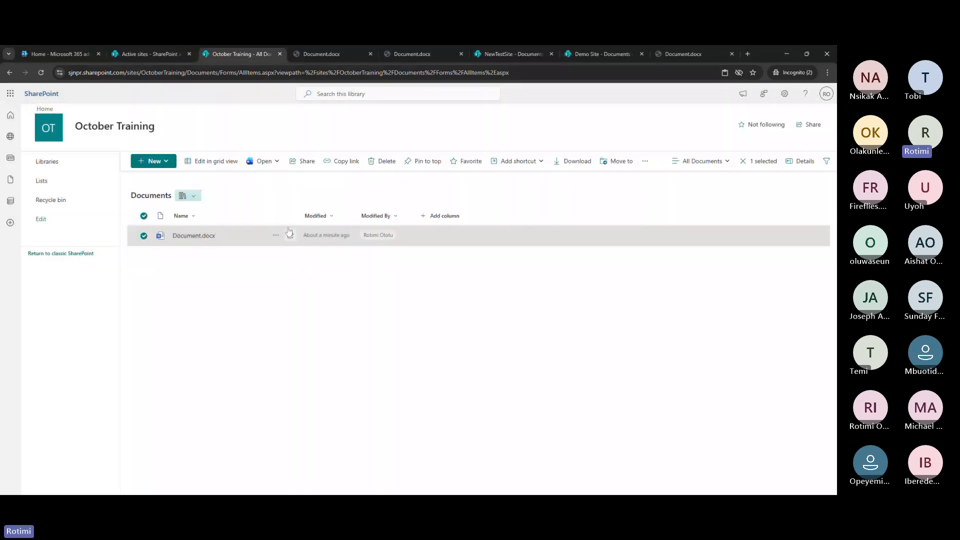
click(324, 54)
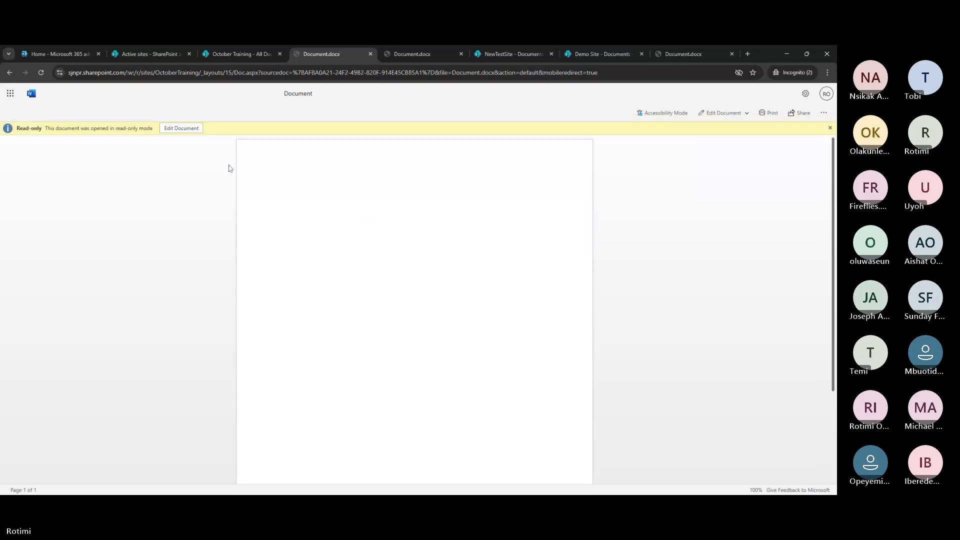
Attempt Edit Document twice, falling back to Reading View after the co-editing error
click(178, 129)
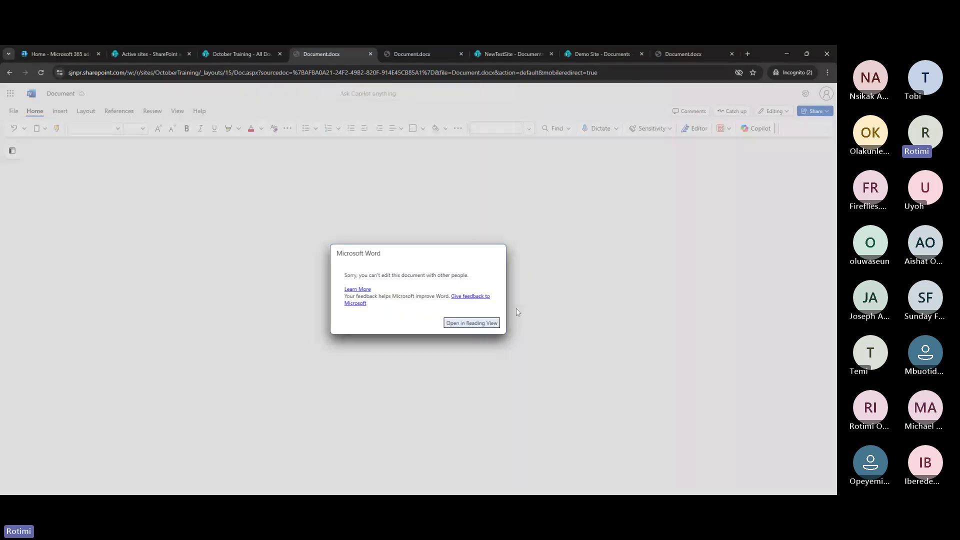
click(482, 324)
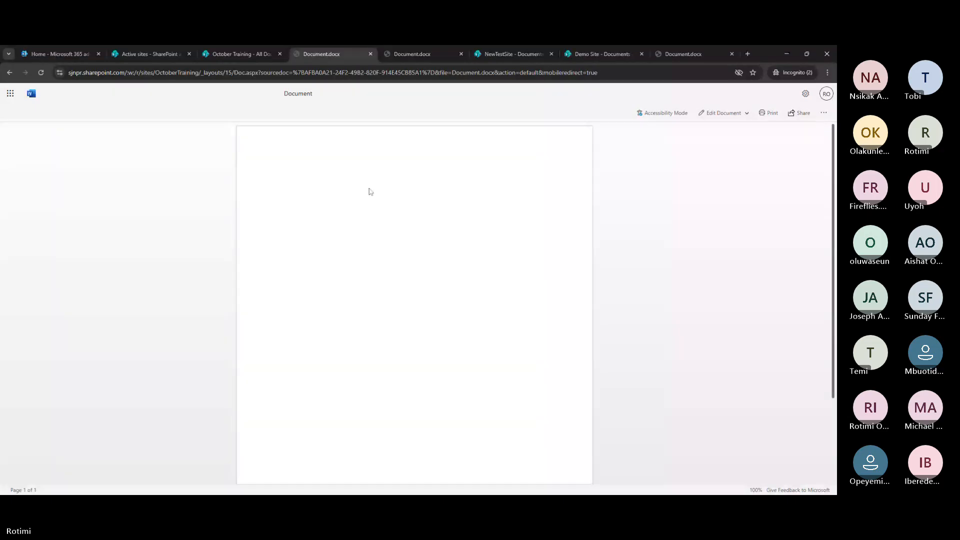
click(727, 113)
click(742, 138)
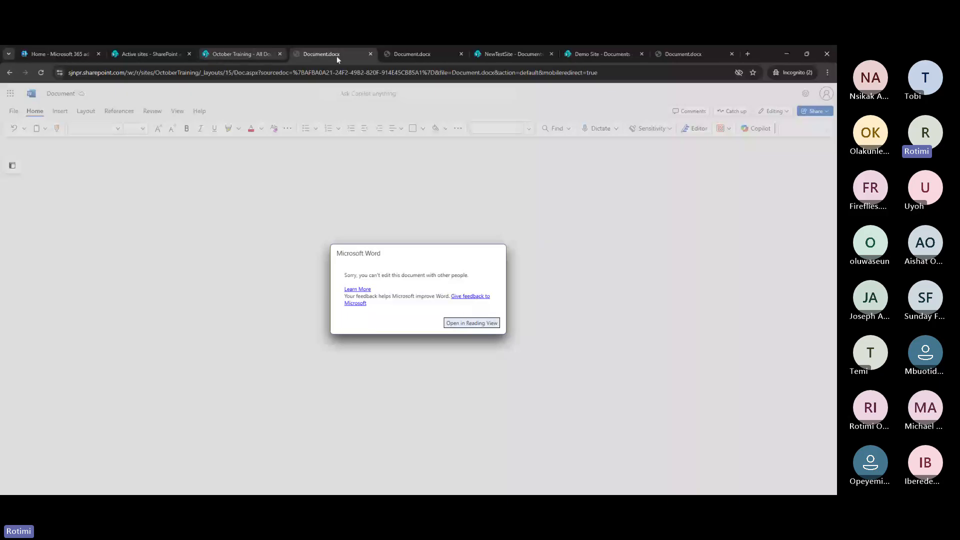
click(254, 55)
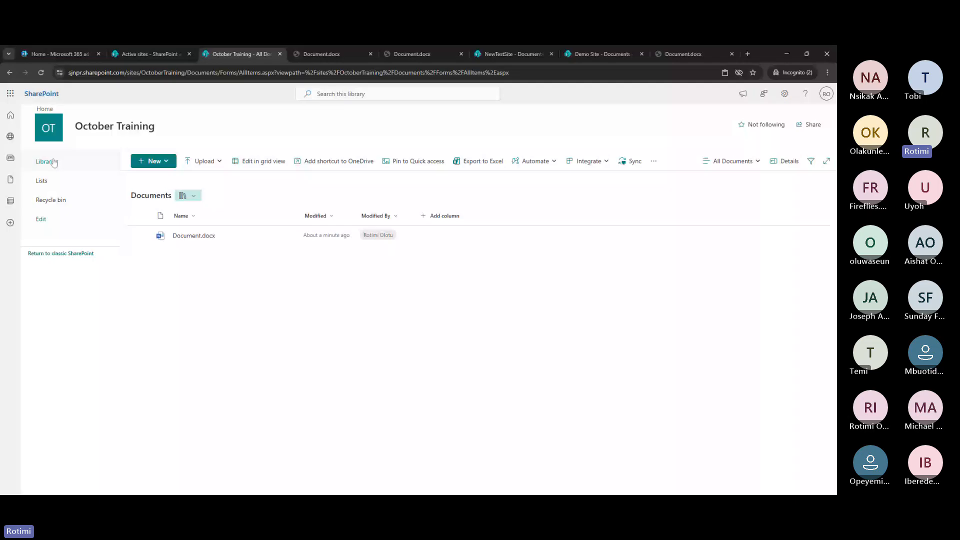
From Site contents, create a new document library named 'Test library'
click(54, 163)
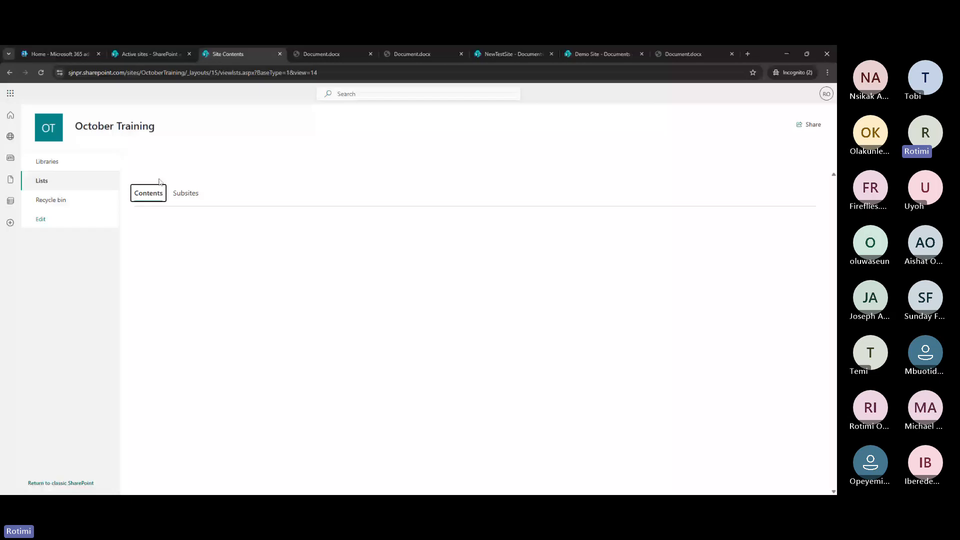
click(150, 161)
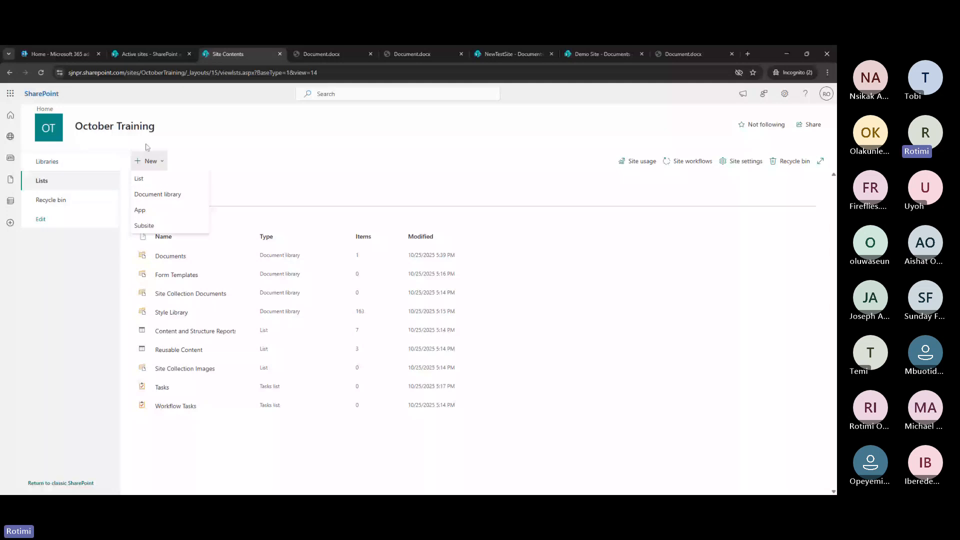
click(153, 195)
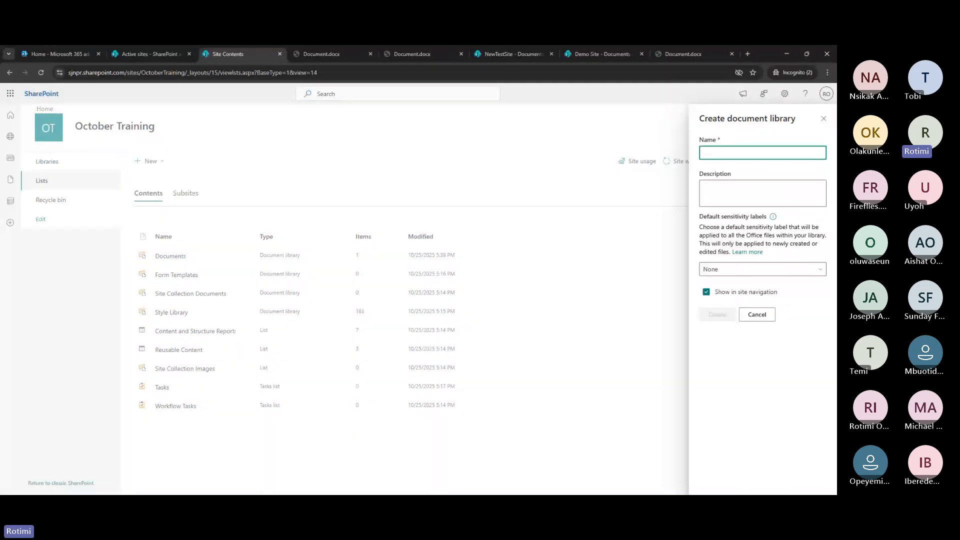
text(Te)
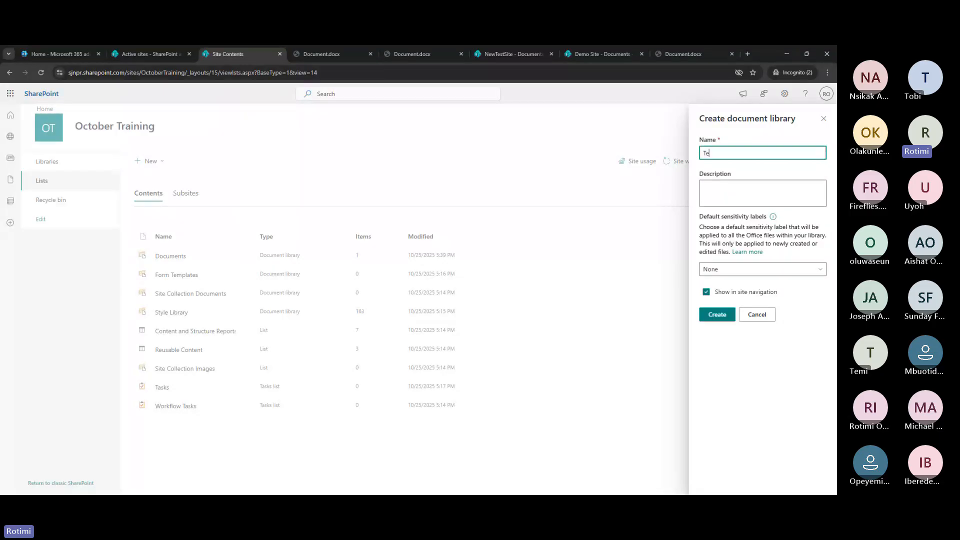
text(st libr)
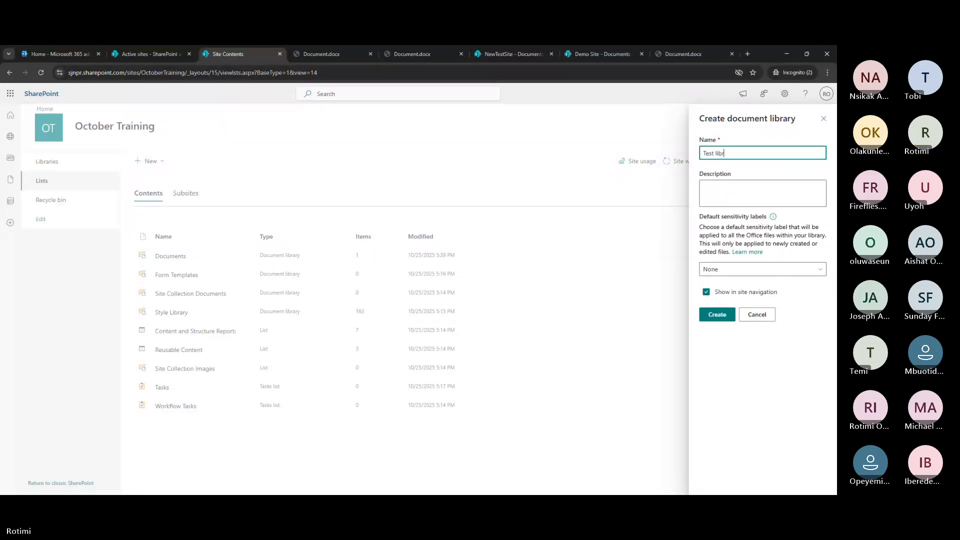
text(ary)
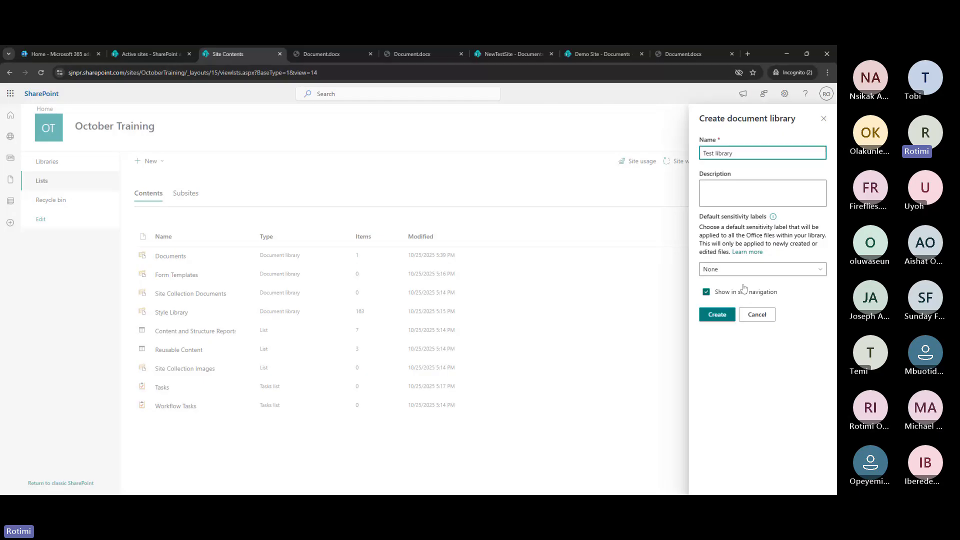
click(717, 314)
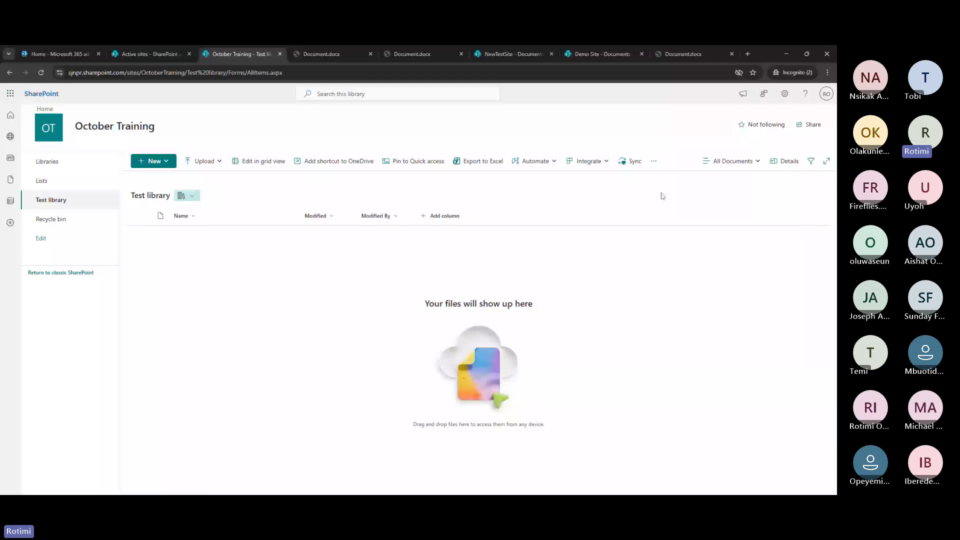
Create a new Word document in Test library with a sensitivity label, then return to the library
click(153, 160)
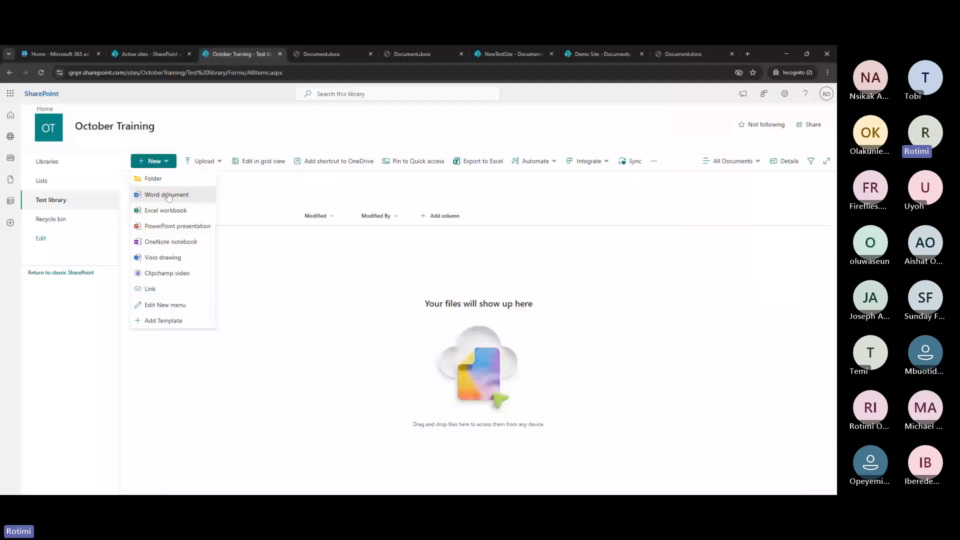
click(168, 196)
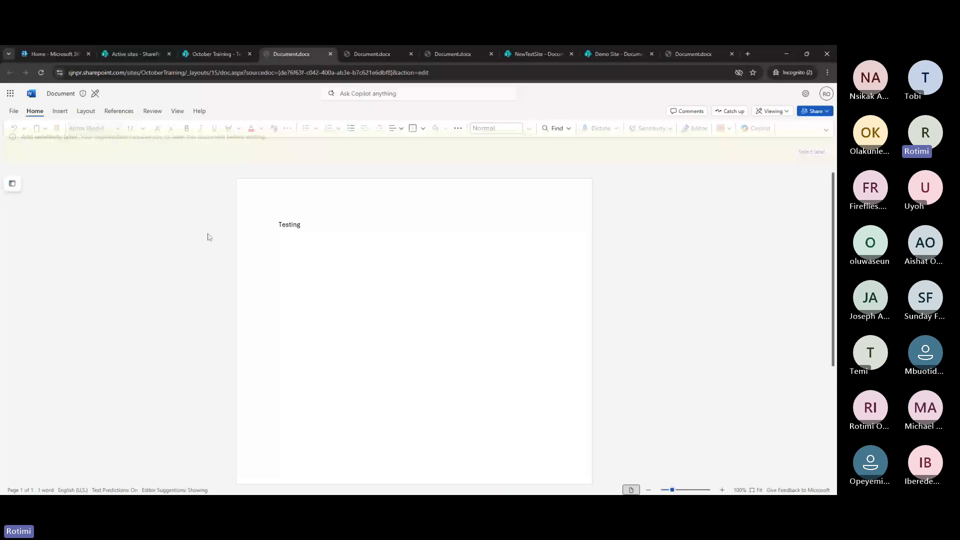
click(377, 300)
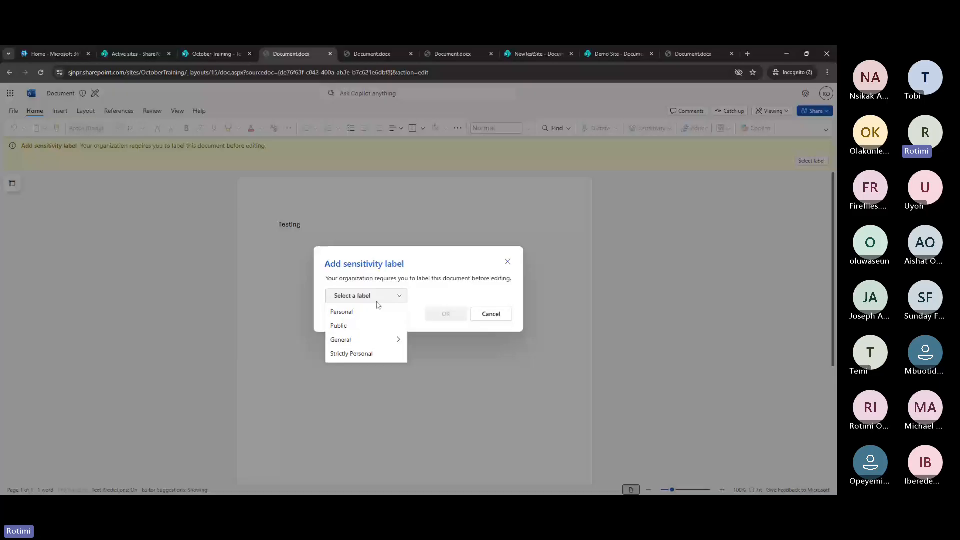
click(377, 312)
click(445, 315)
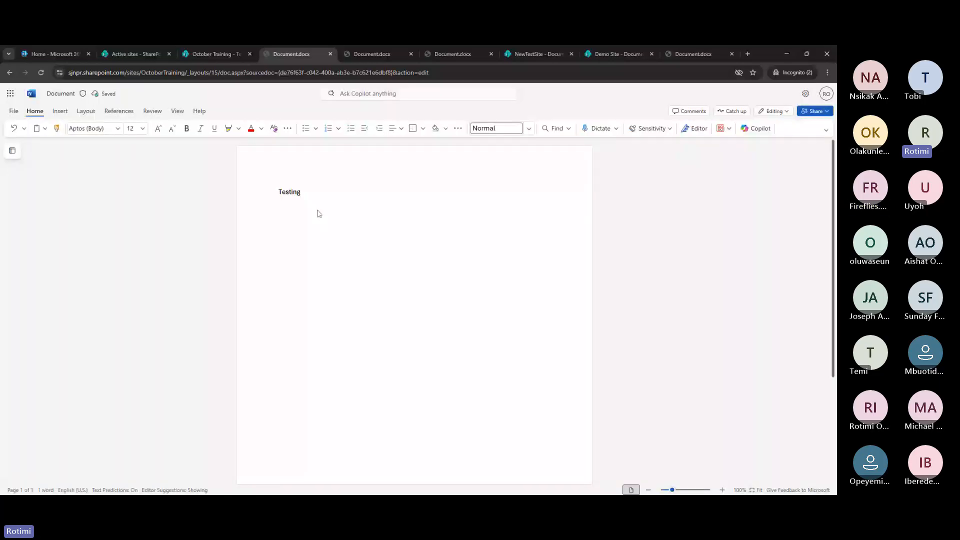
click(215, 54)
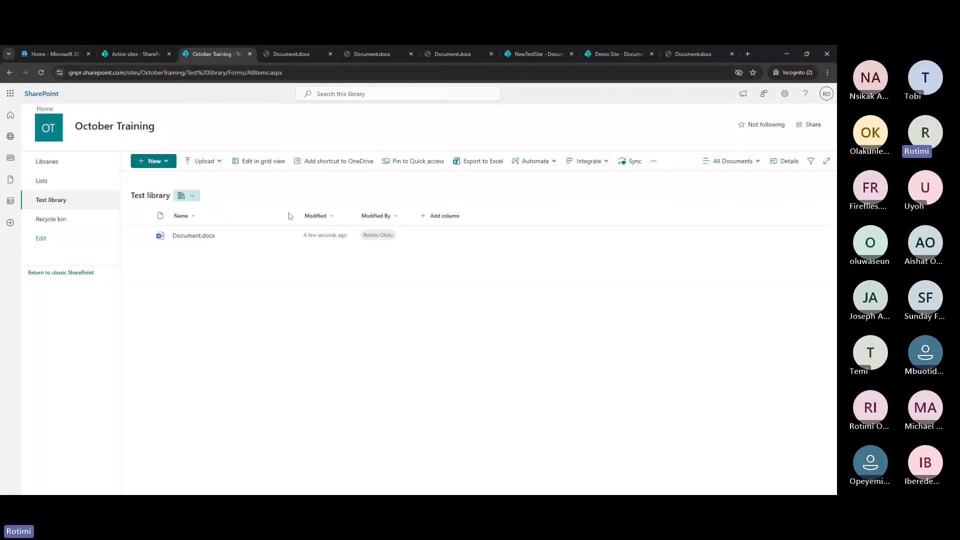
Copy a sharing link for Document.docx and dismiss the link-copied confirmation
click(276, 236)
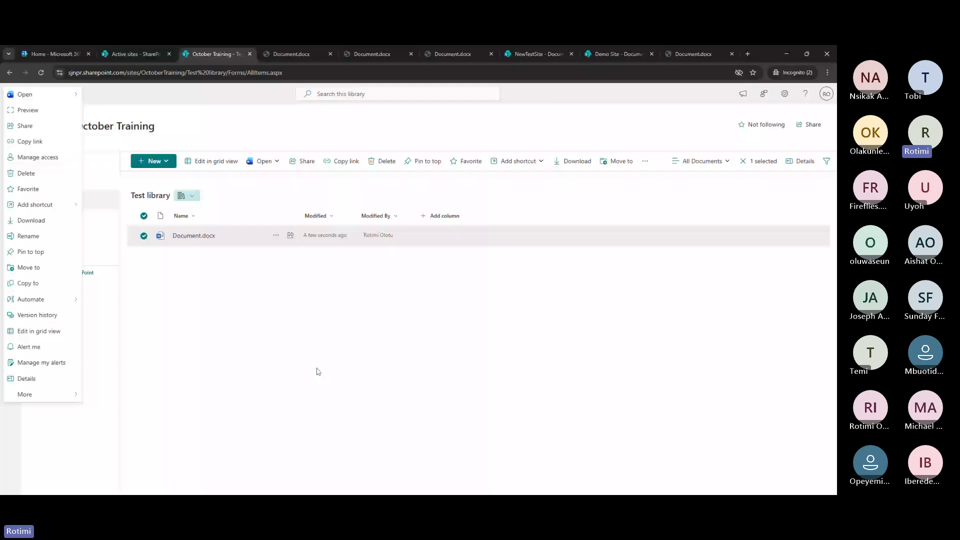
click(37, 315)
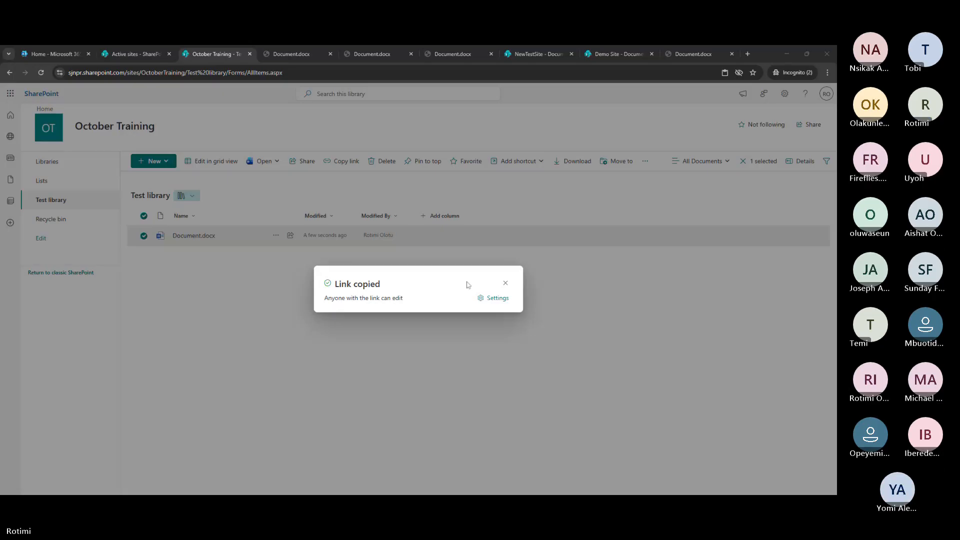
click(507, 283)
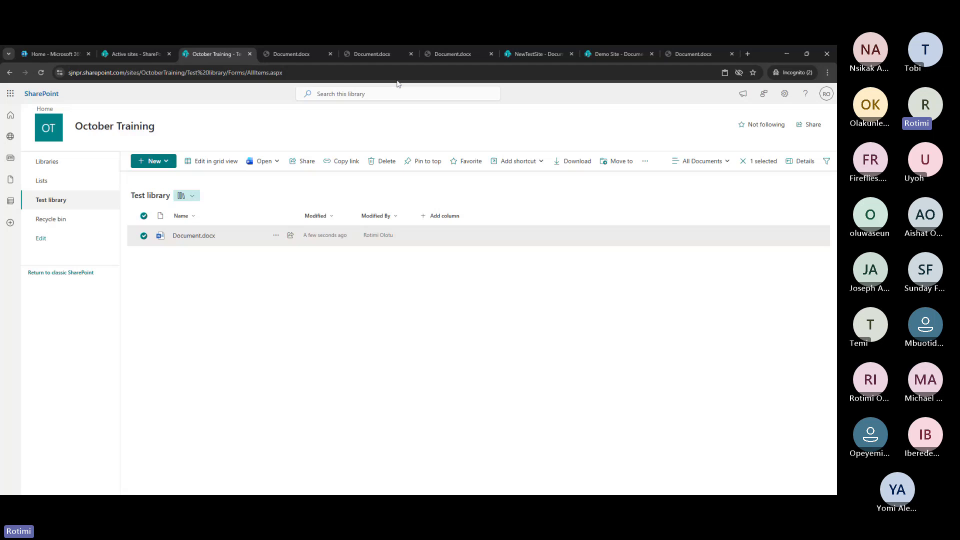
Close two old Document.docx tabs and switch to the co-edited Document.docx
click(410, 53)
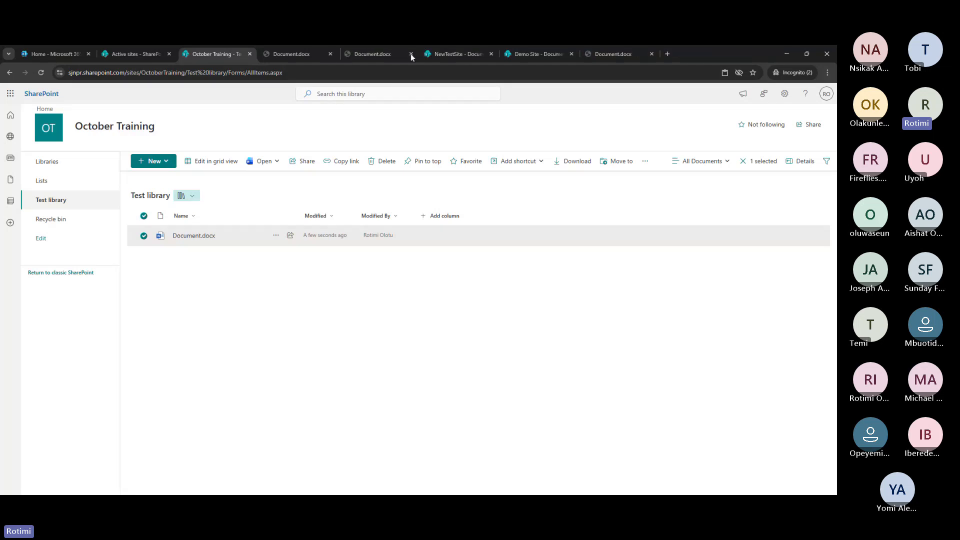
click(410, 53)
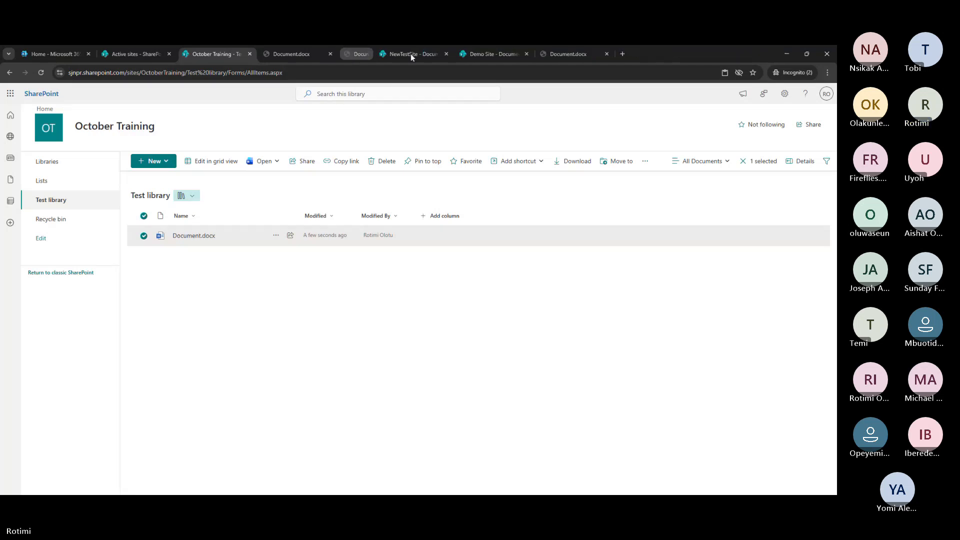
click(308, 54)
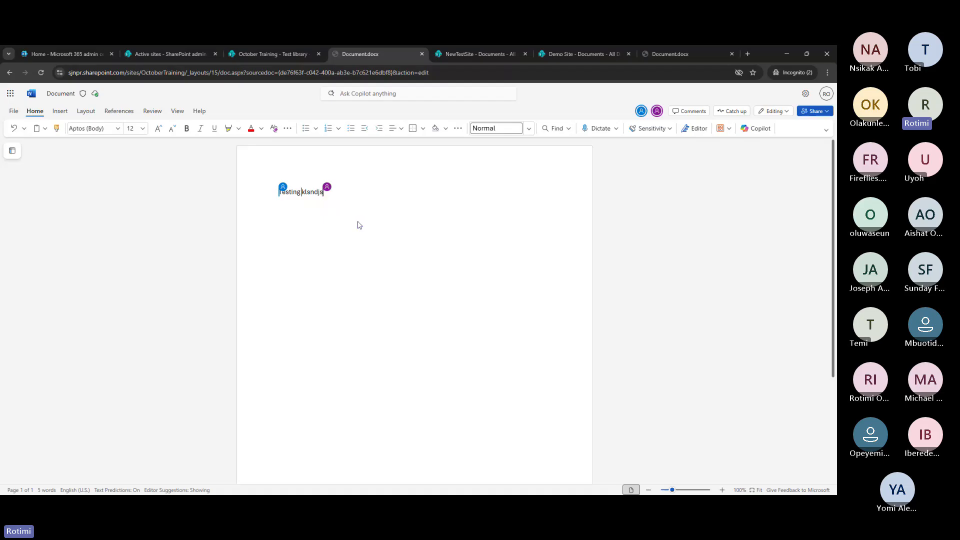
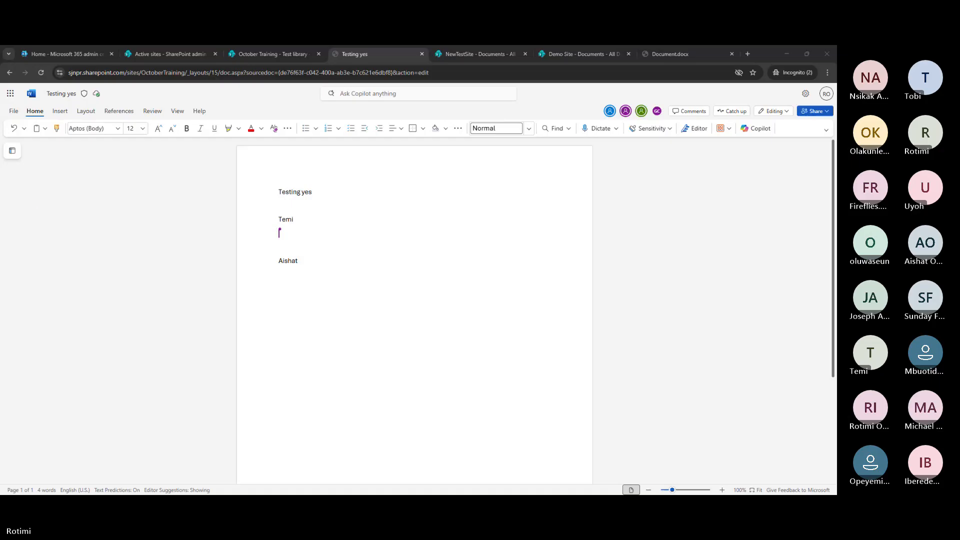
Switch to the October Training Test library tab, where Testing yes.docx now appears
click(287, 58)
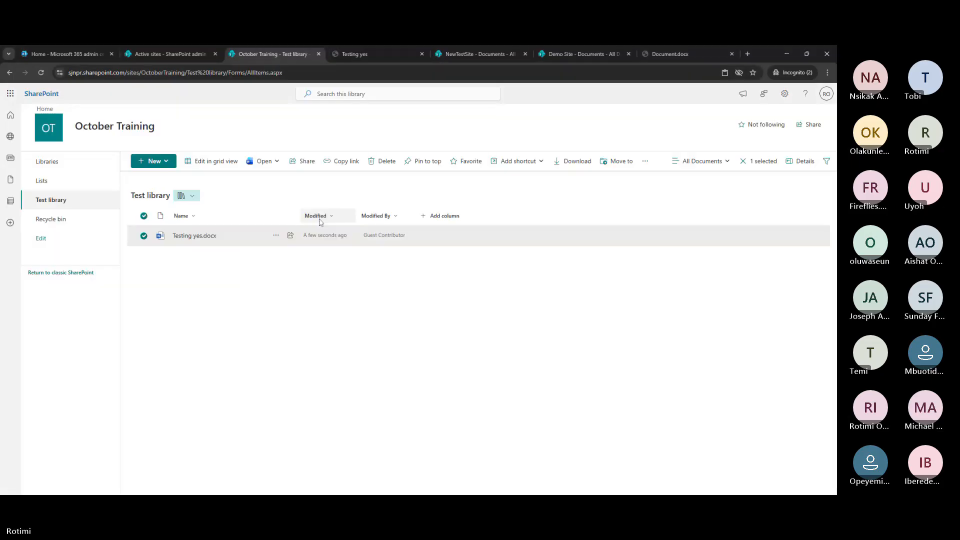
Start sharing Testing yes.docx and set the permission to Can edit
click(276, 236)
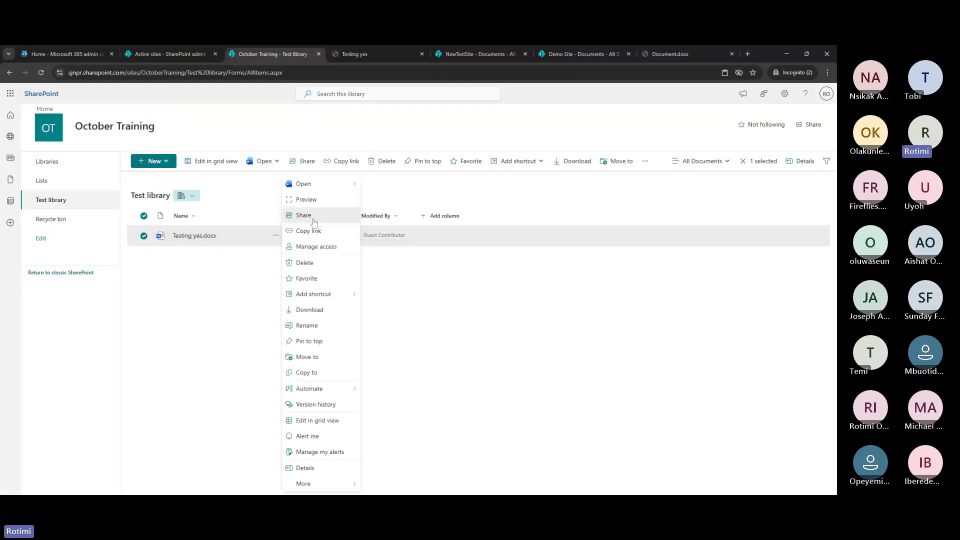
click(313, 222)
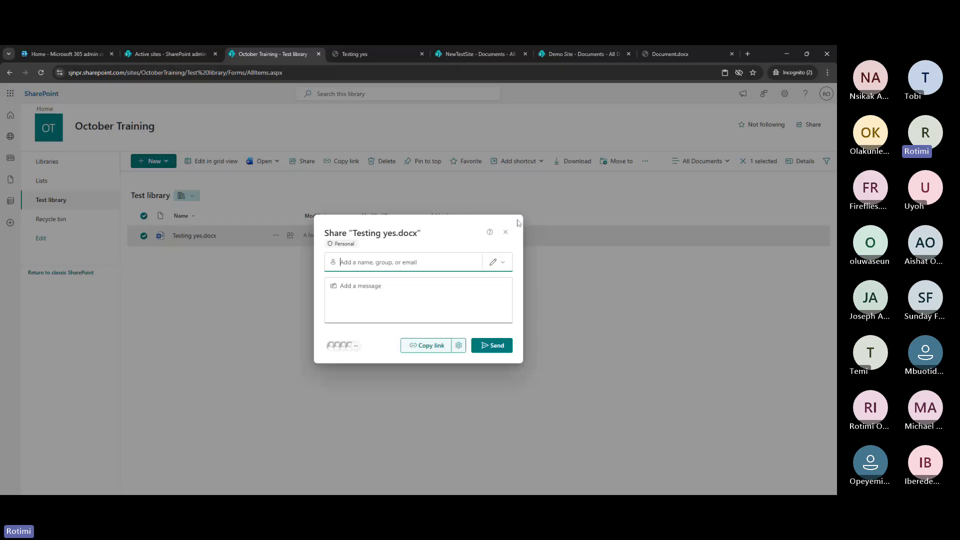
click(504, 262)
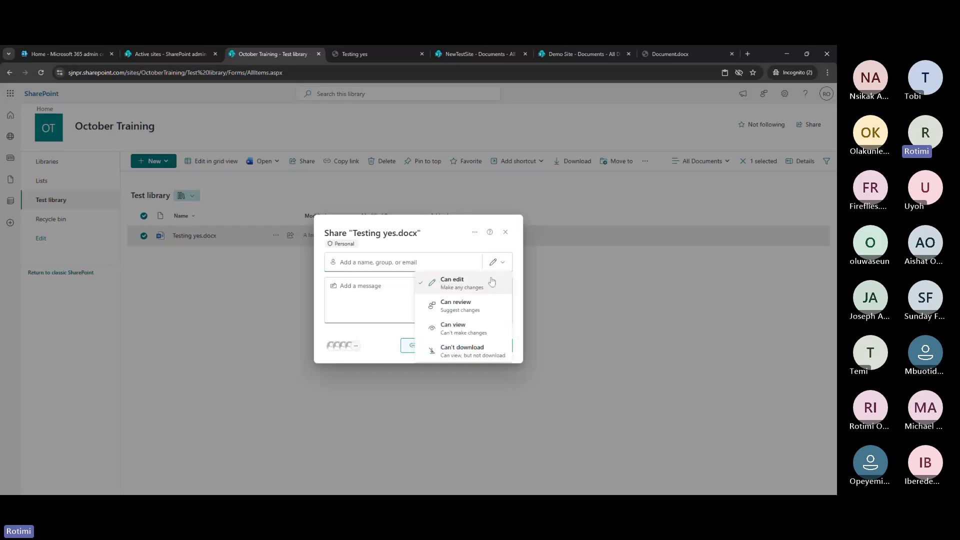
click(469, 285)
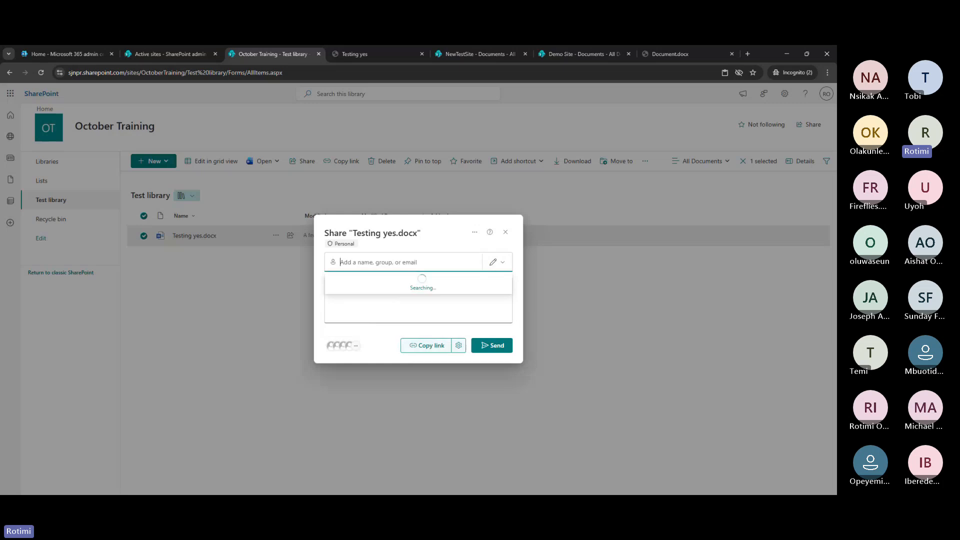
Add the first external recipient's e-mail address and begin entering a second recipient
key(ctrl+v)
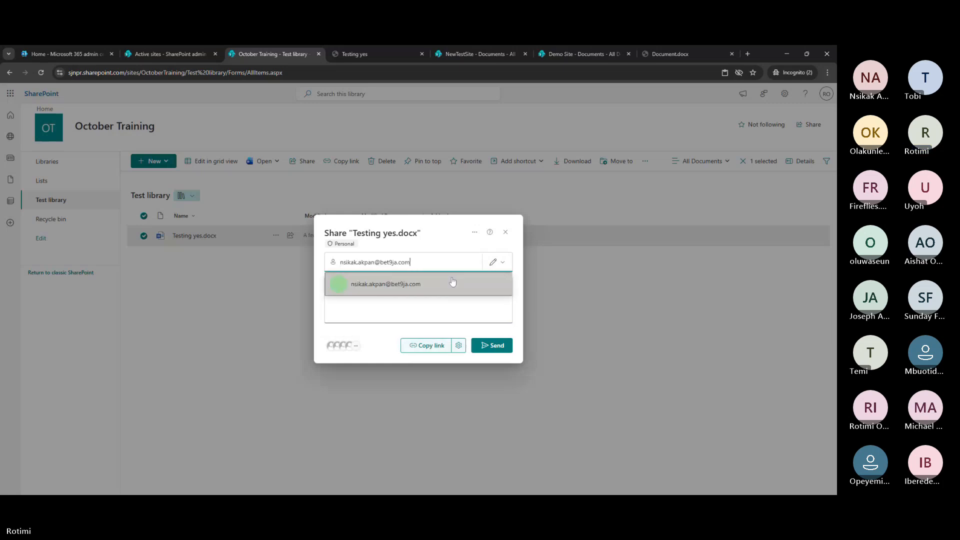
click(415, 283)
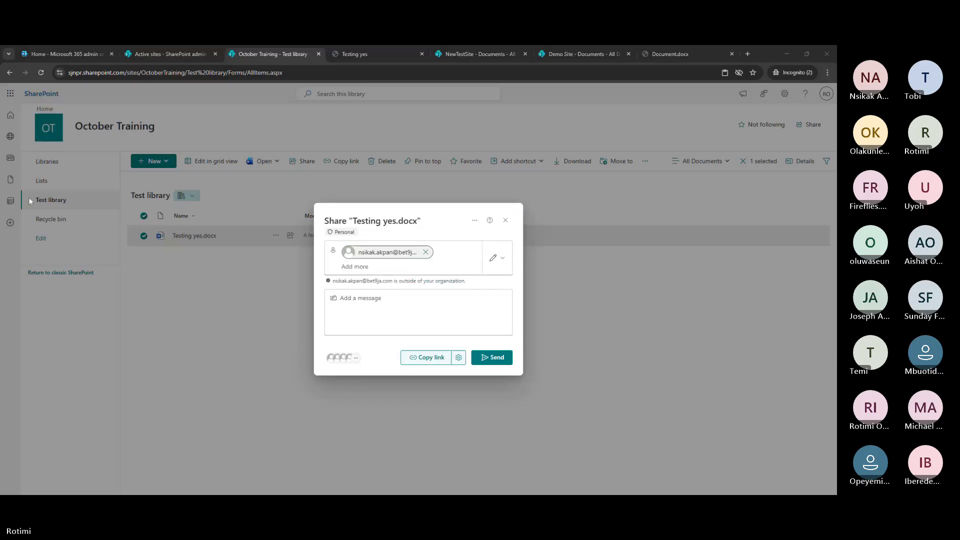
click(396, 266)
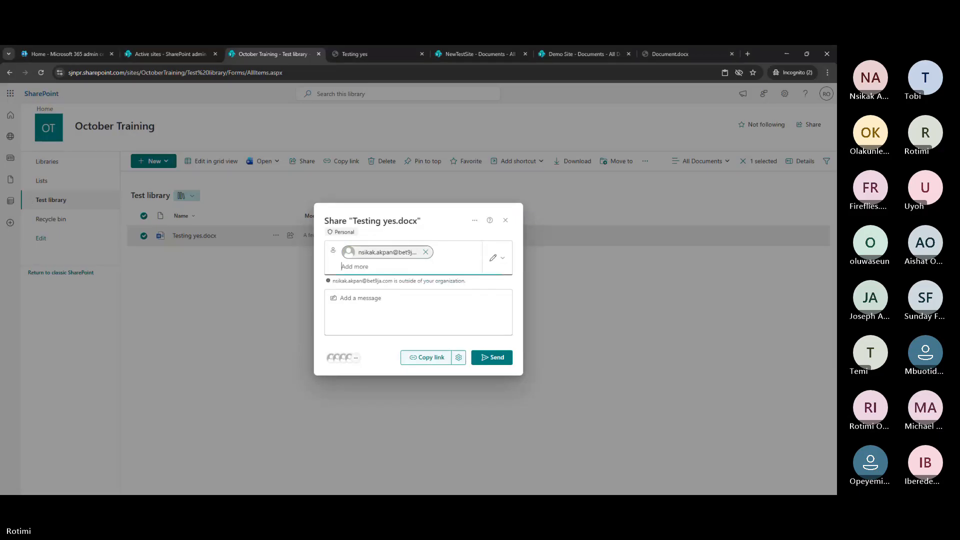
key(ctrl+v)
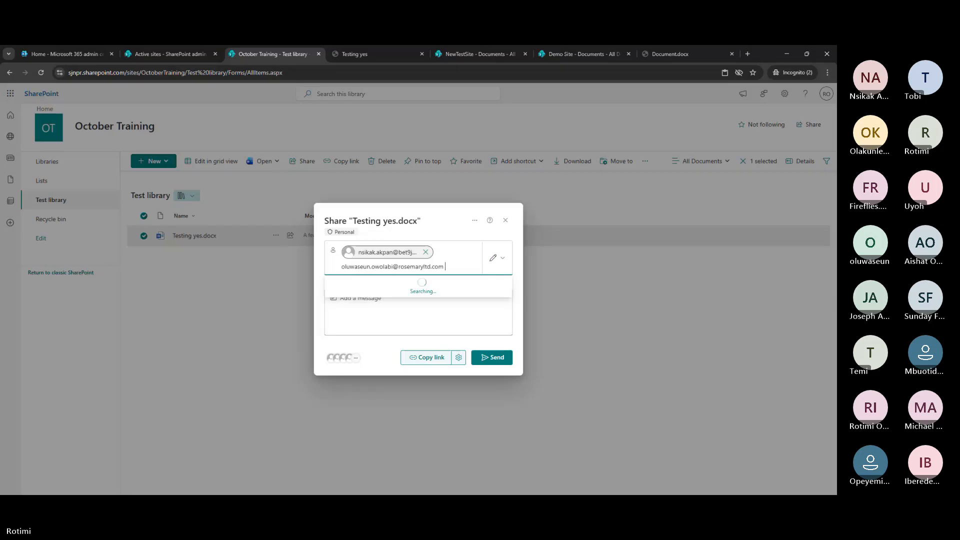
Add the second and third external recipients' e-mail addresses to the share
click(405, 290)
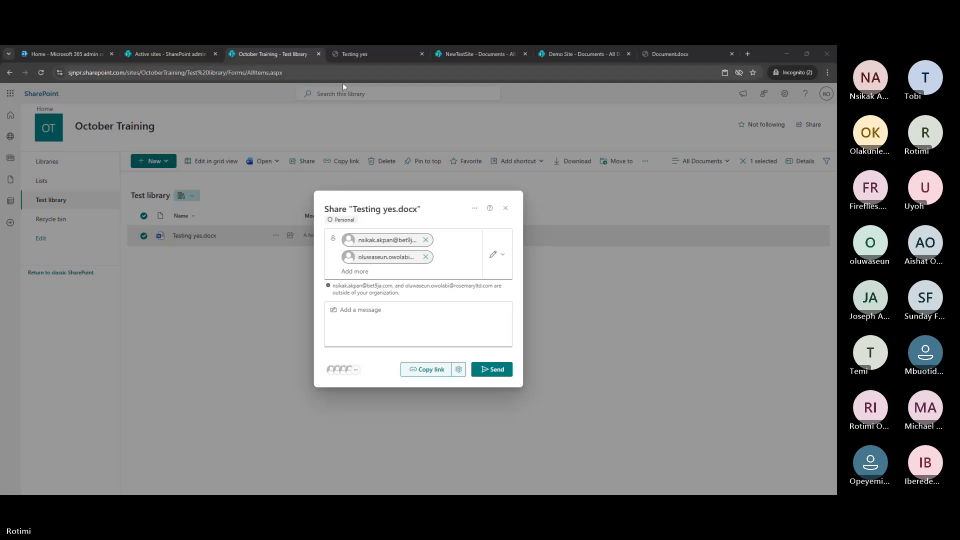
click(376, 271)
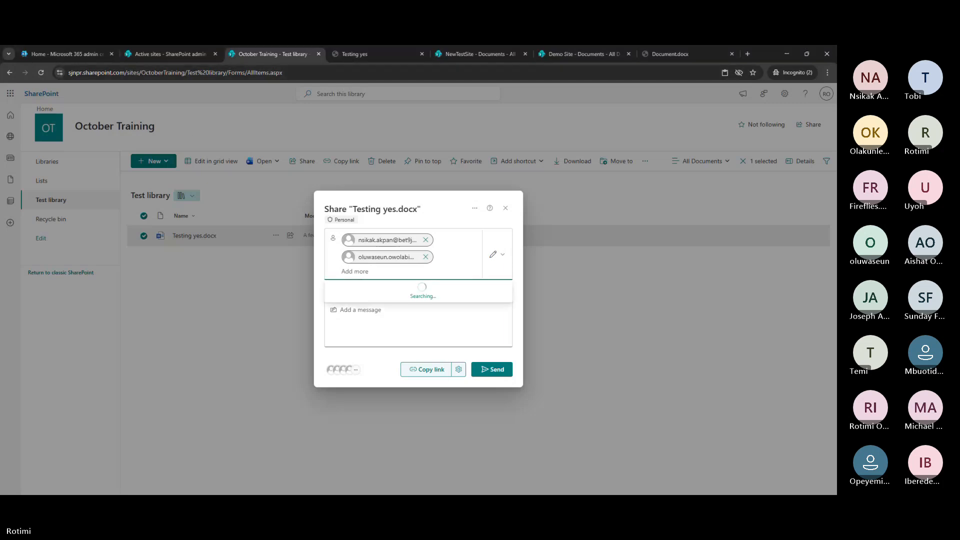
key(ctrl+v)
click(416, 296)
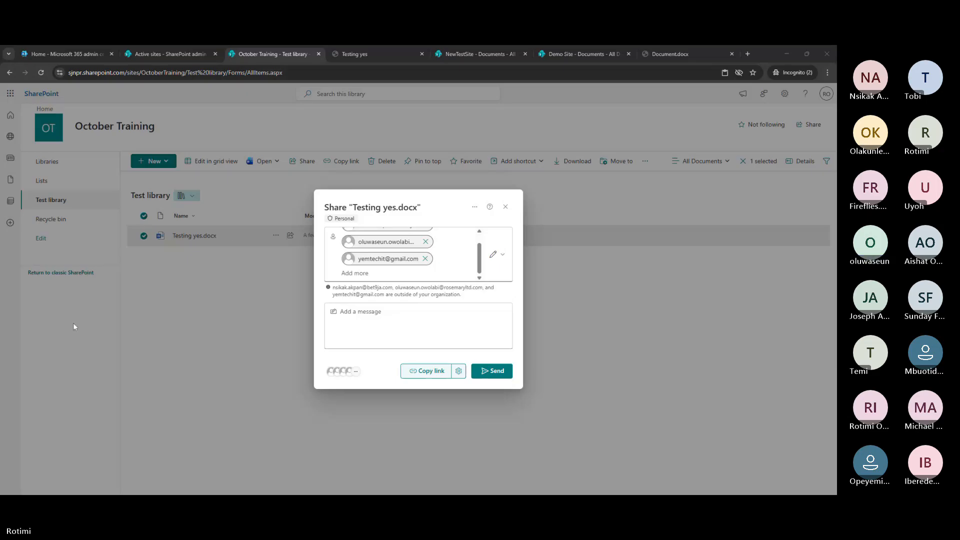
Add a fourth external recipient and try sending; it is refused as outside-organization sharing
click(384, 273)
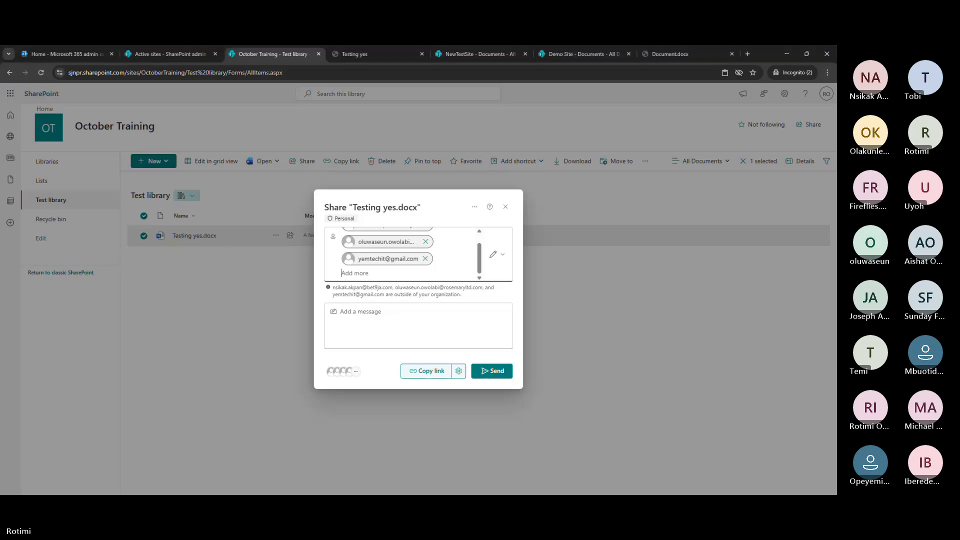
key(ctrl+v)
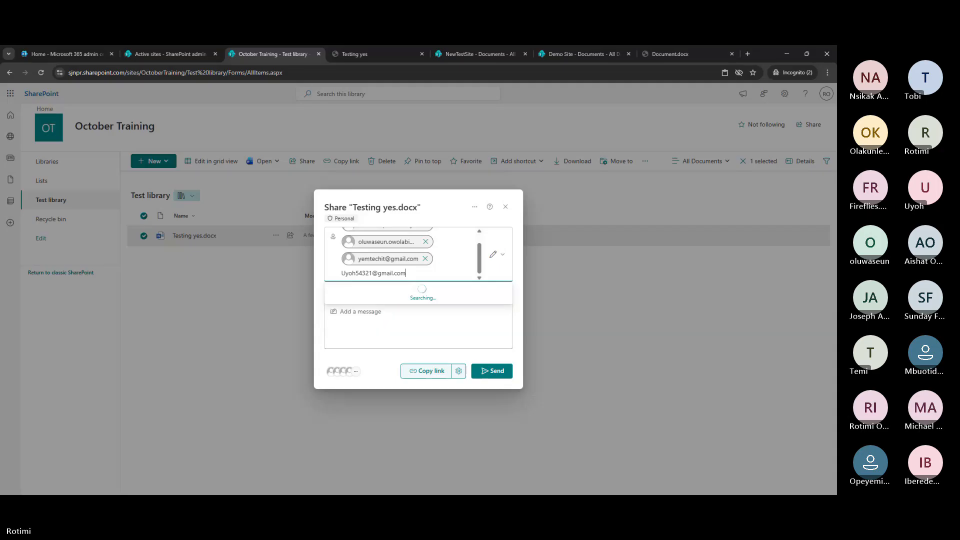
click(417, 295)
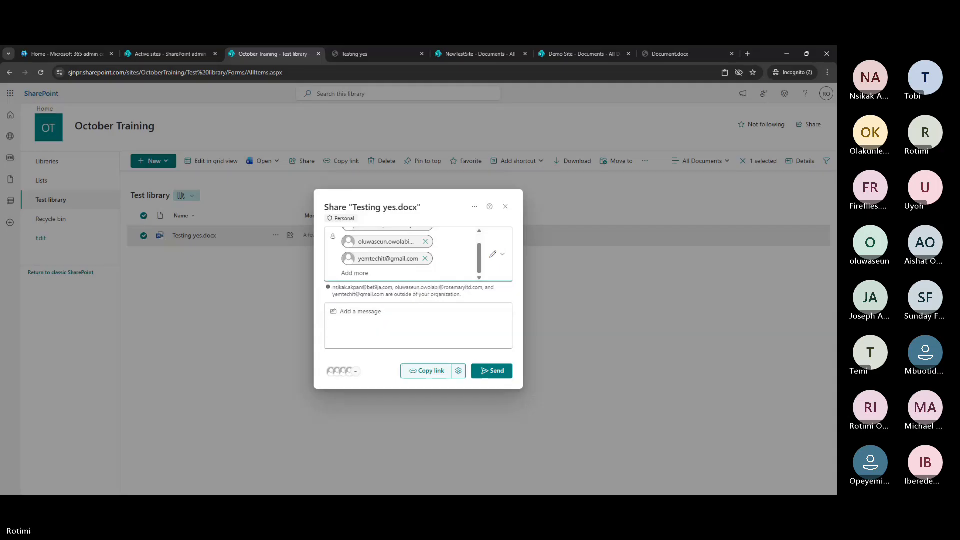
click(499, 372)
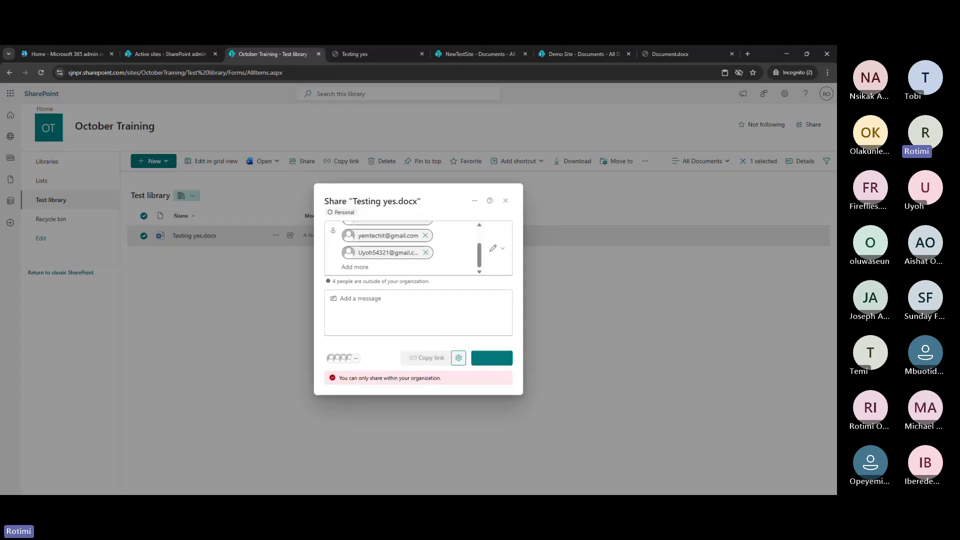
Change the Testing yes.docx link to People you choose, copy it, and close the Share dialog
click(458, 358)
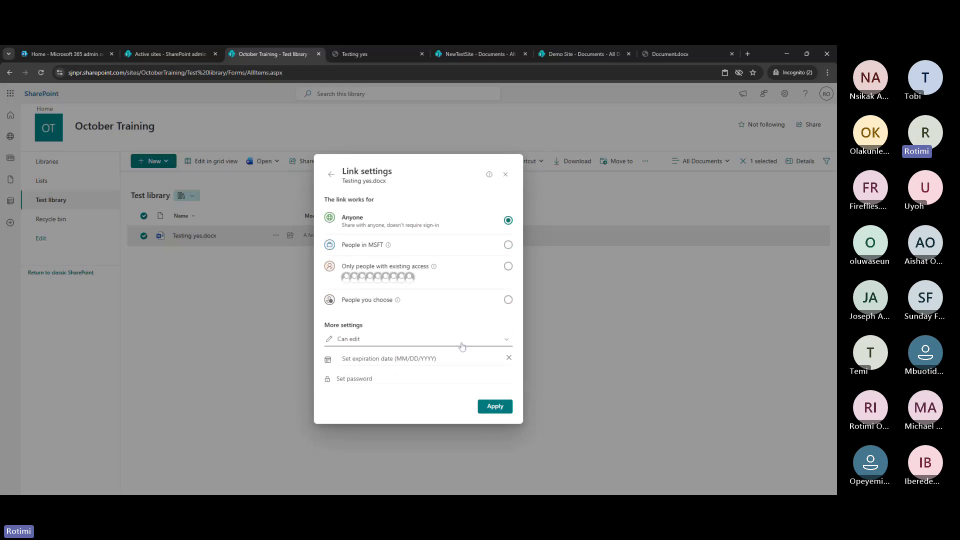
click(488, 300)
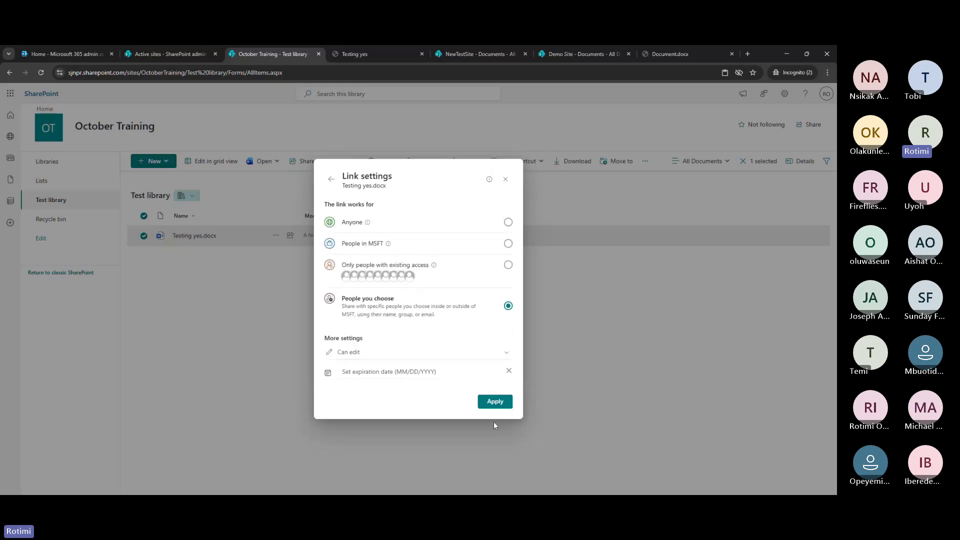
click(495, 403)
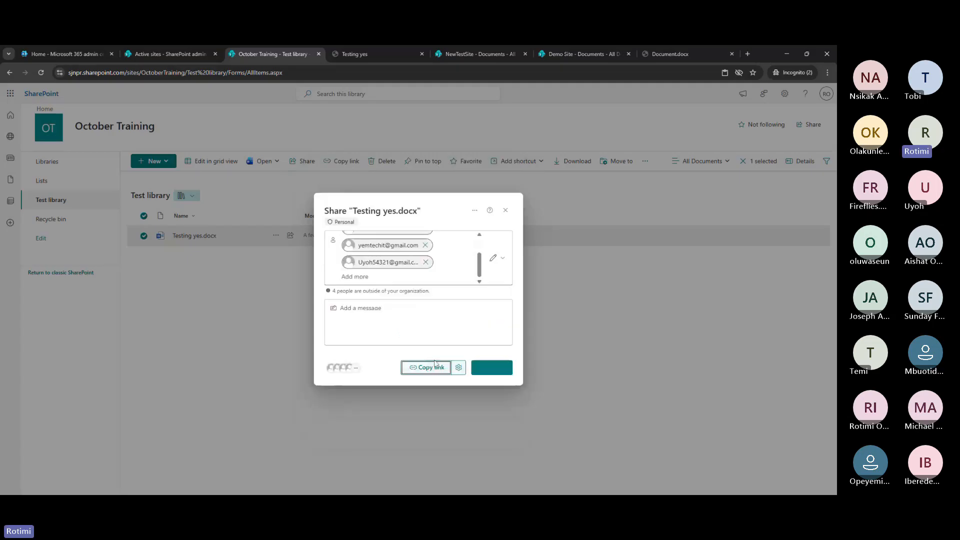
click(431, 368)
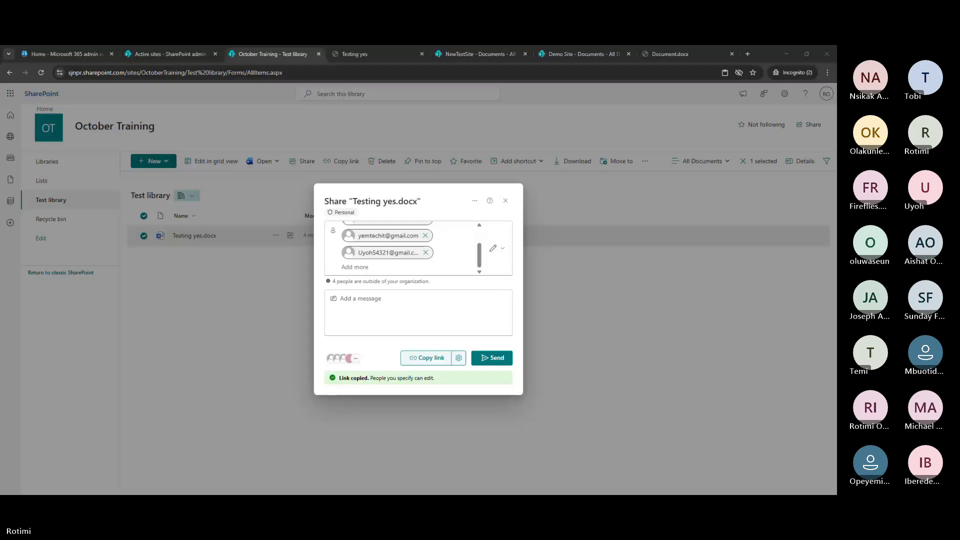
click(505, 201)
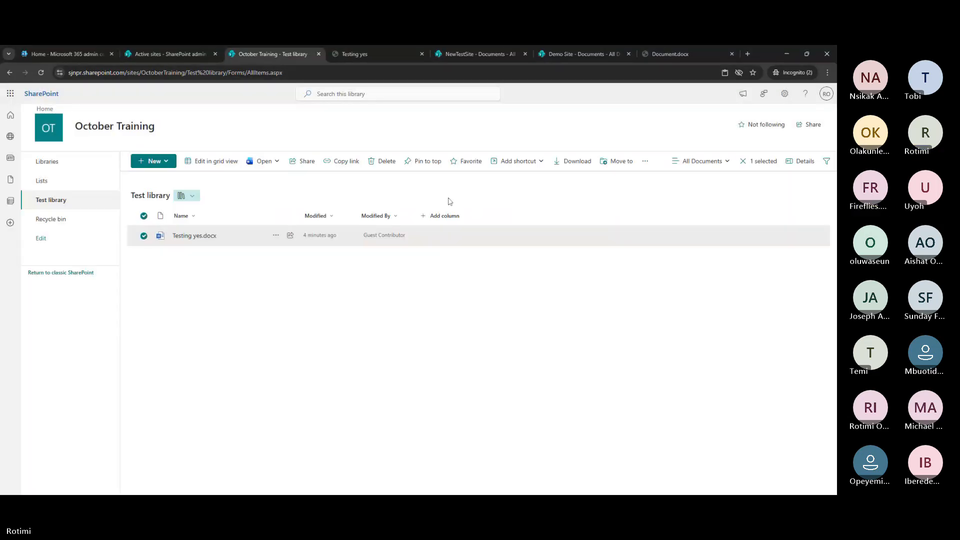
click(41, 73)
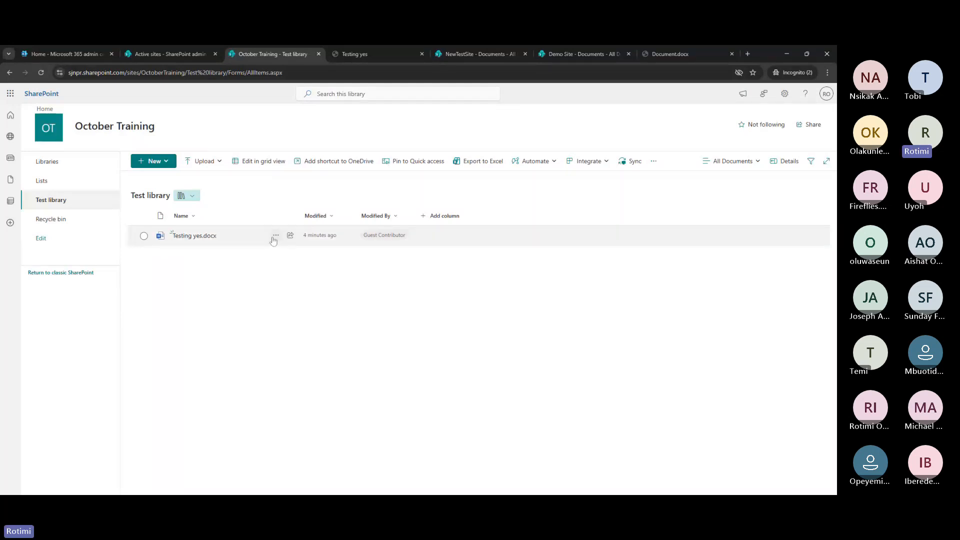
click(275, 236)
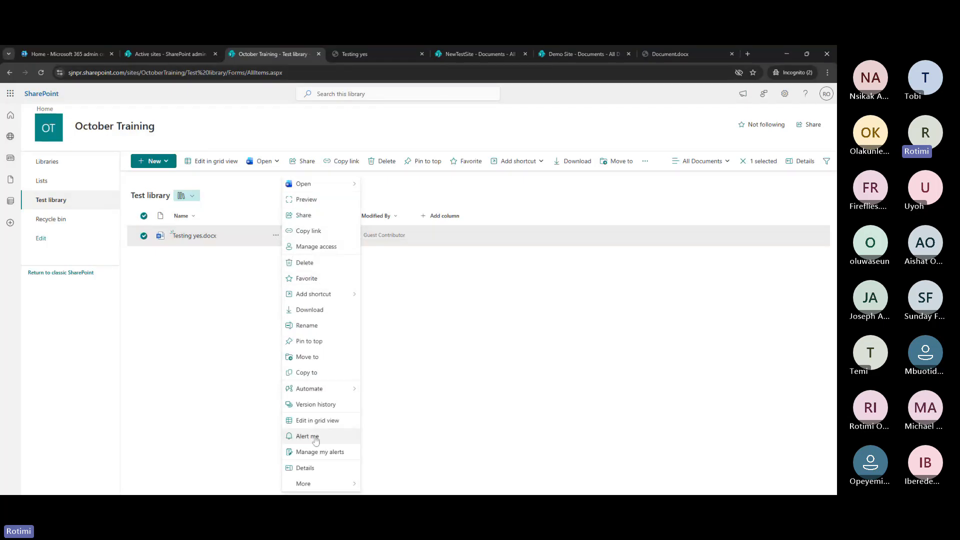
click(312, 406)
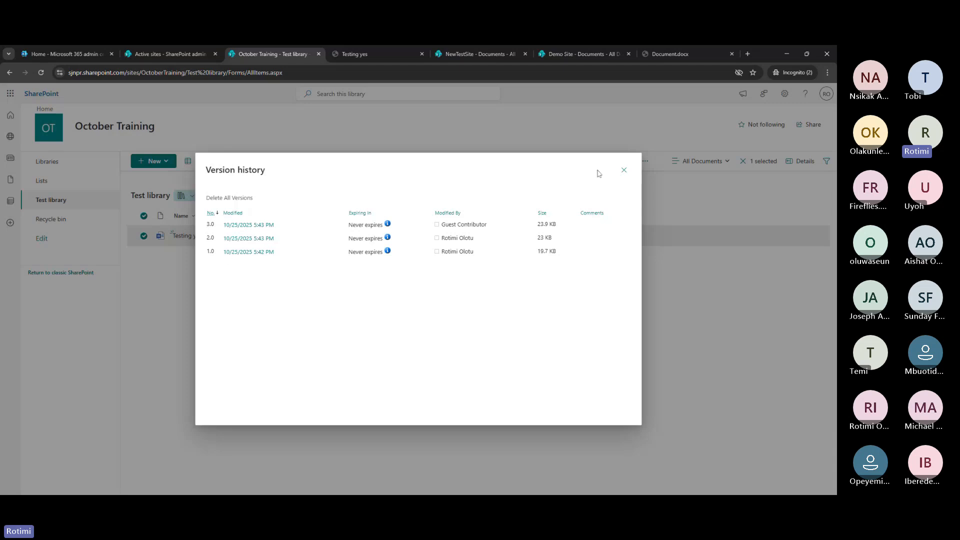
click(626, 174)
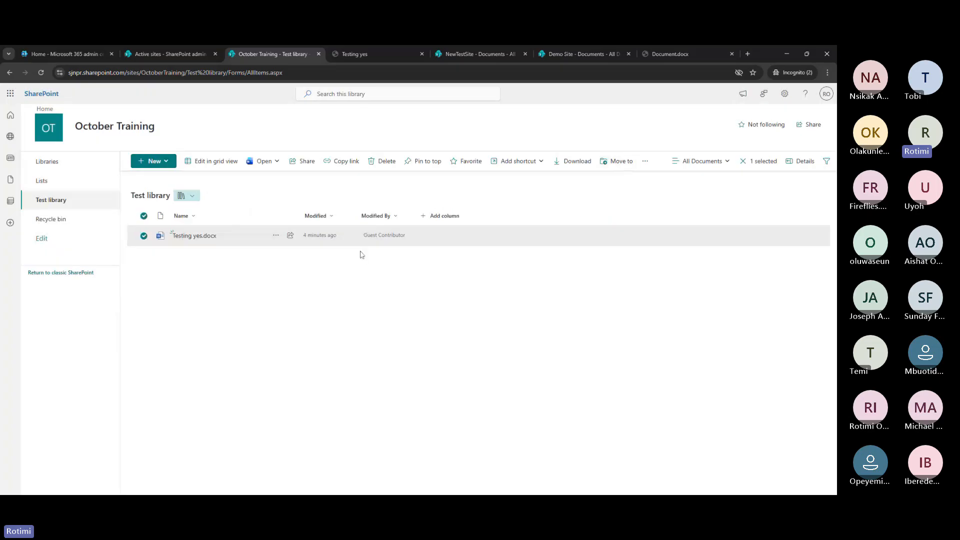
Try checking out Testing yes.docx, which is locked by another account, and close its document tab
click(274, 235)
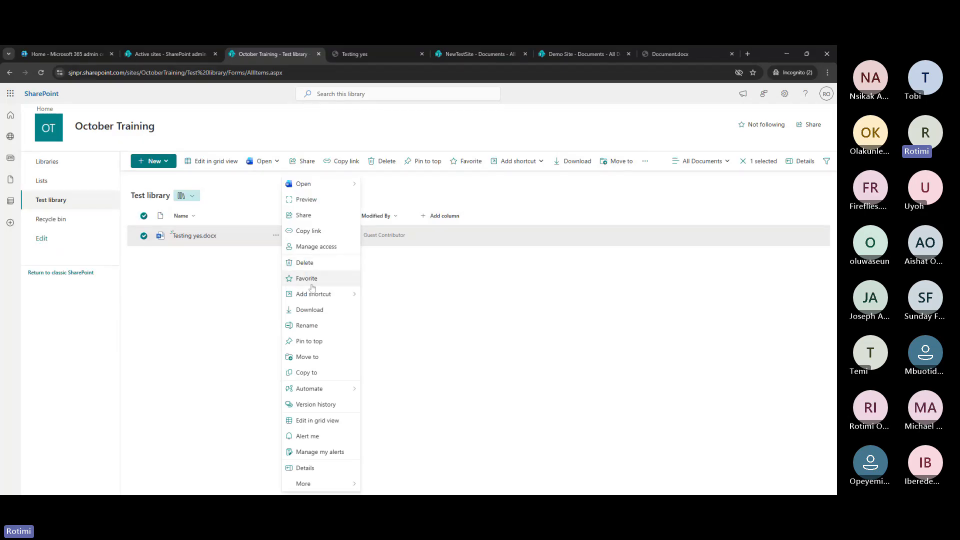
mouse_move(317, 484)
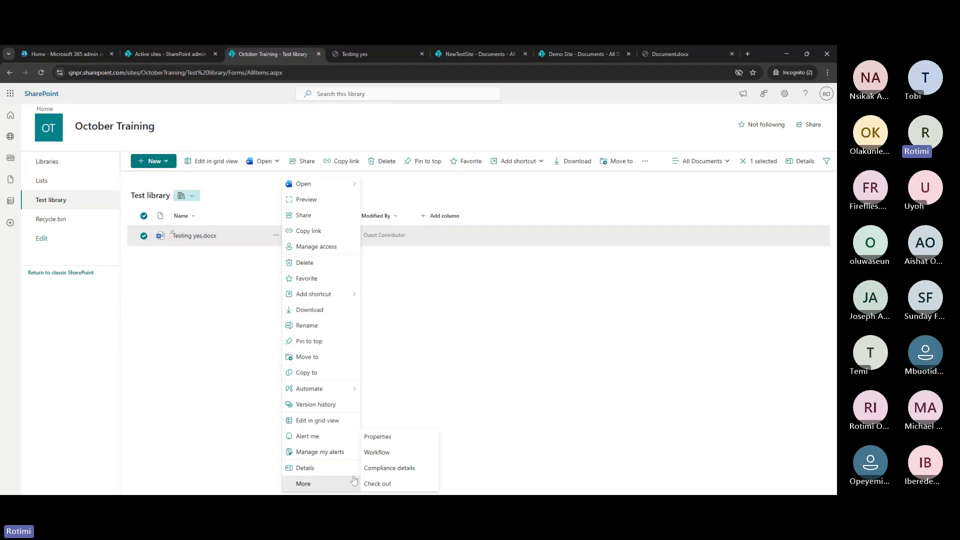
click(385, 483)
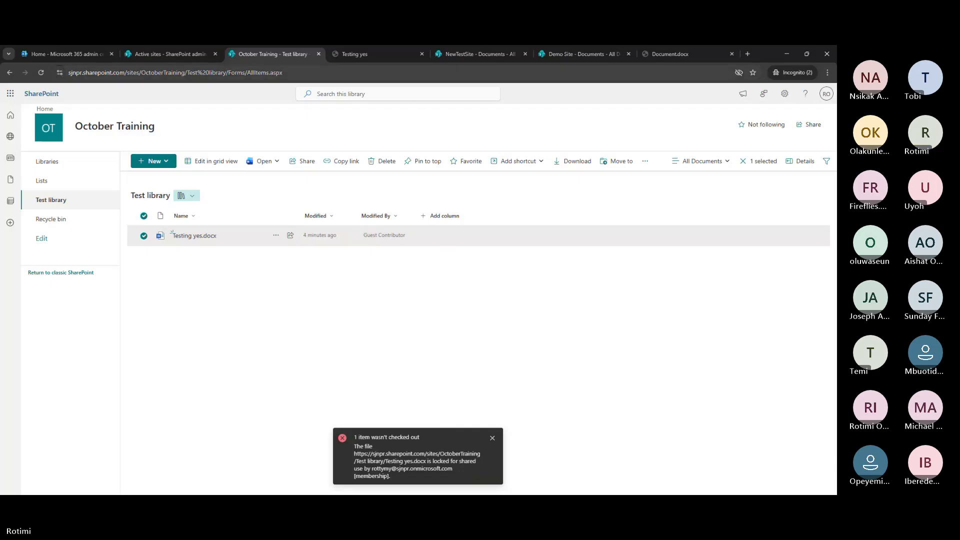
click(422, 54)
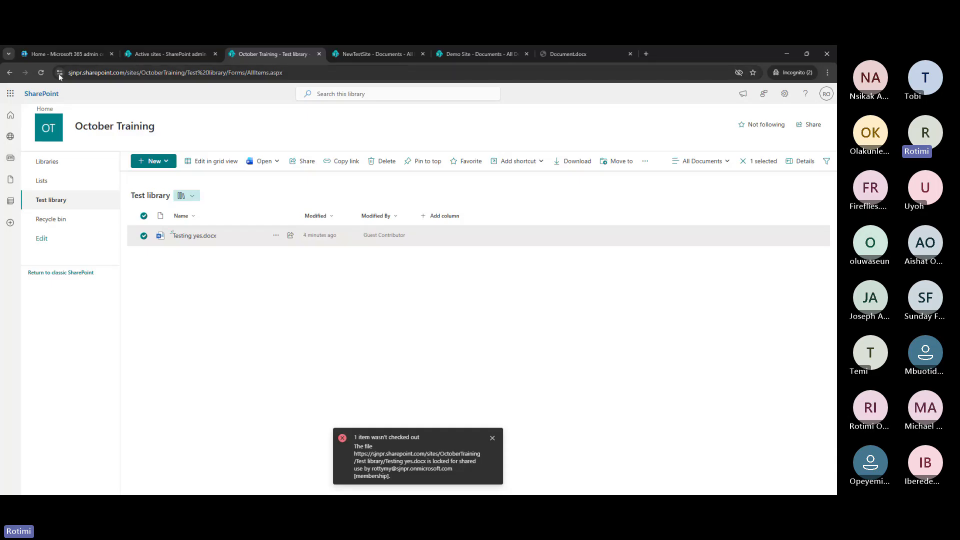
click(42, 74)
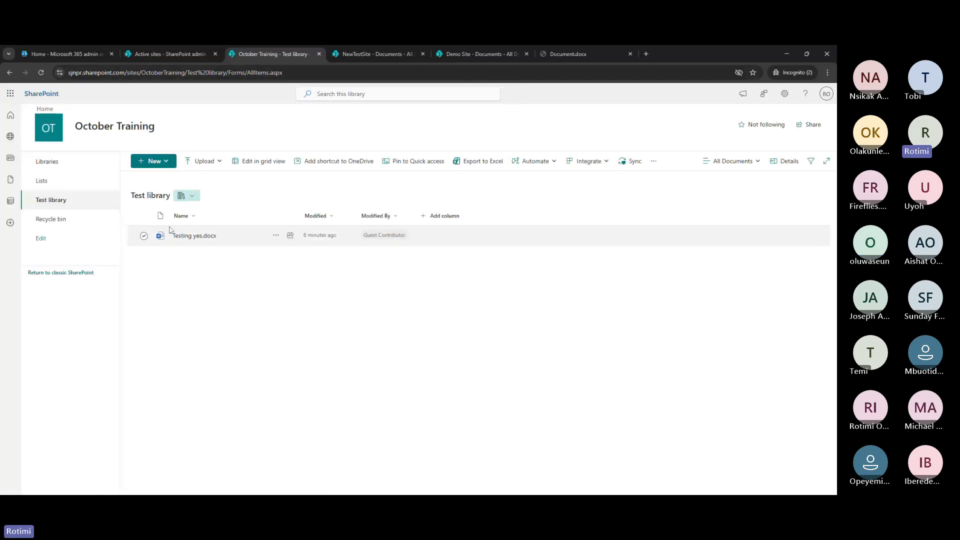
click(279, 240)
click(279, 239)
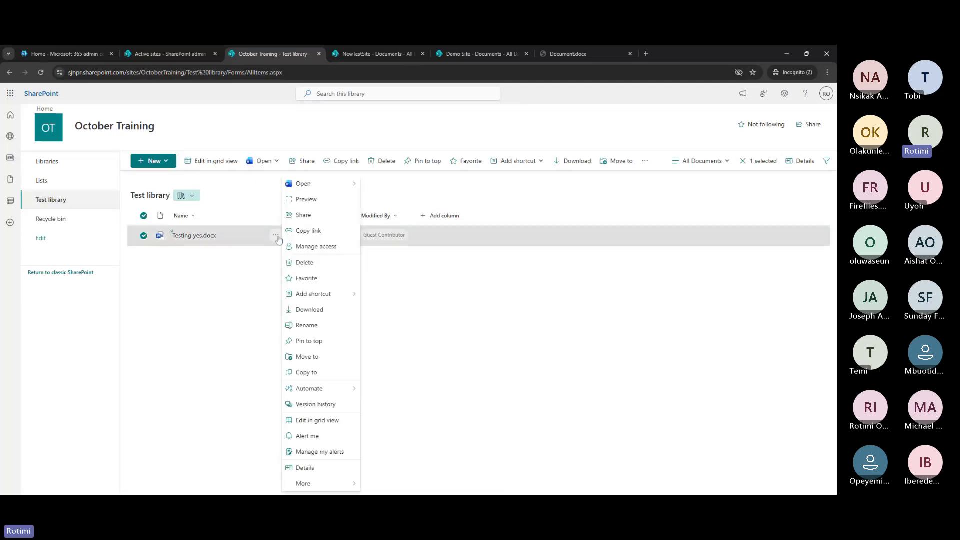
mouse_move(320, 491)
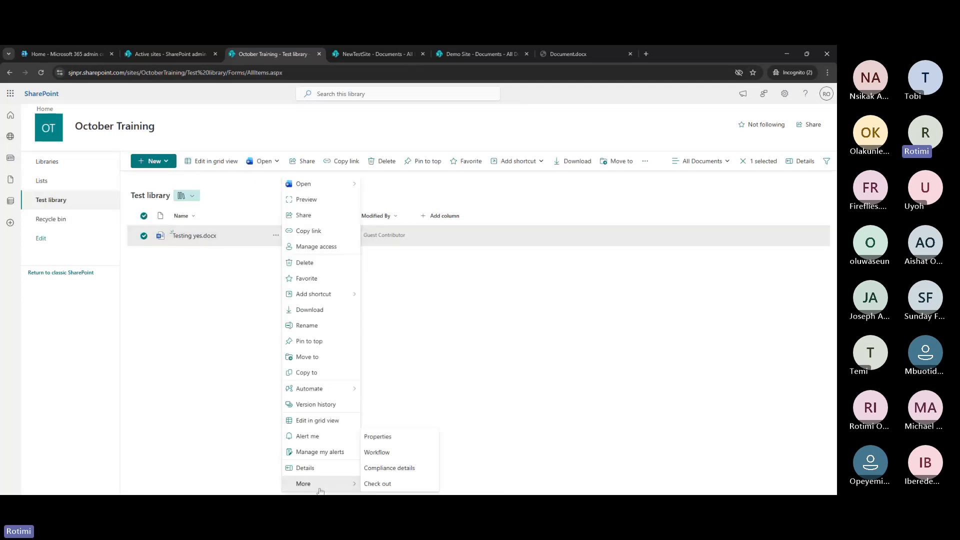
click(380, 484)
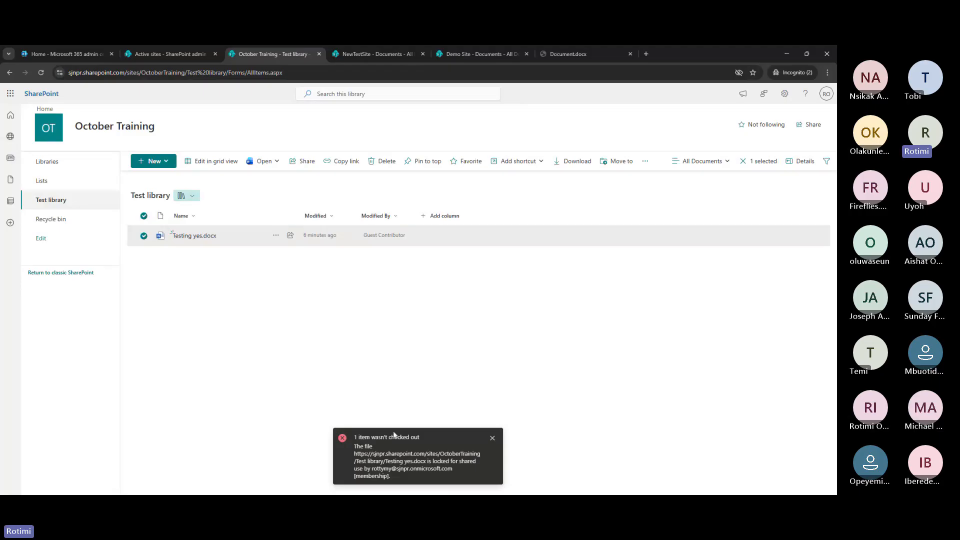
right_click(363, 365)
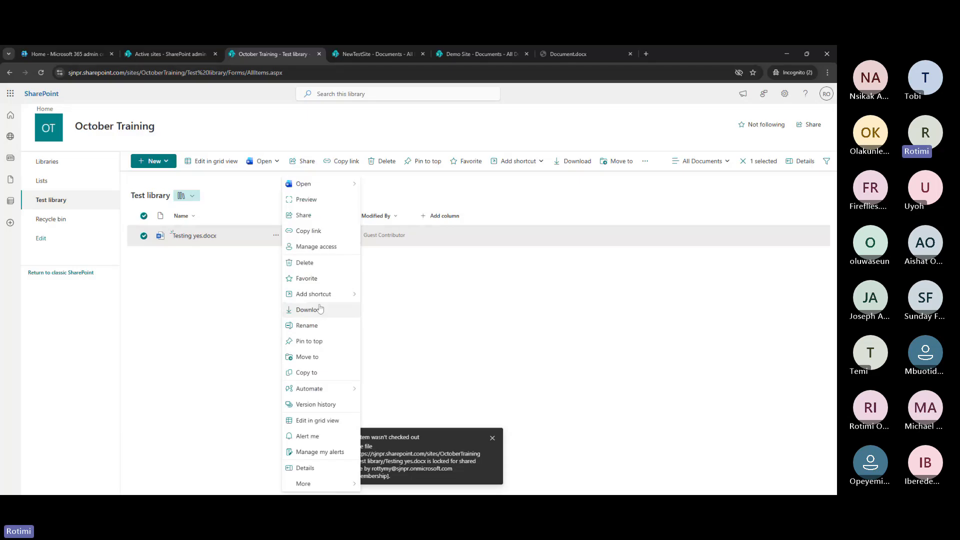
mouse_move(325, 483)
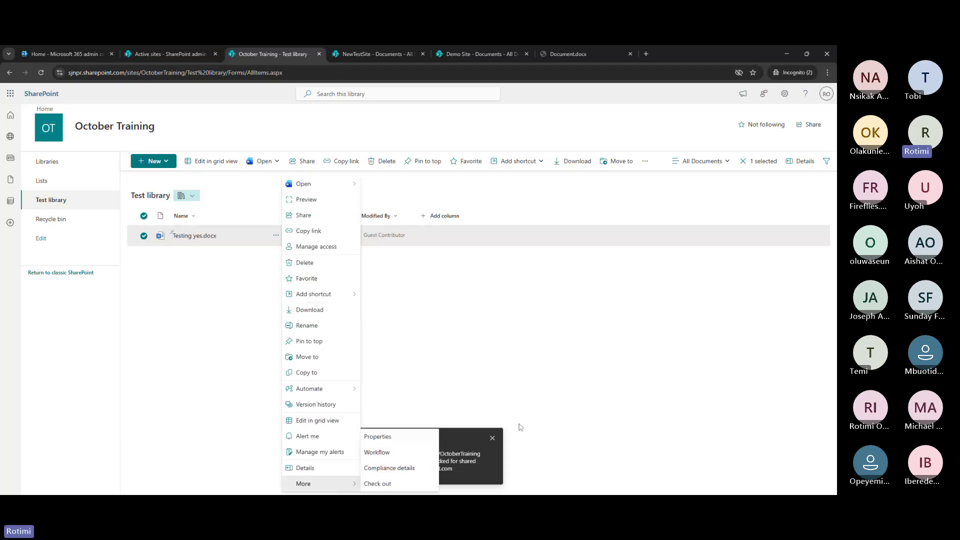
click(490, 442)
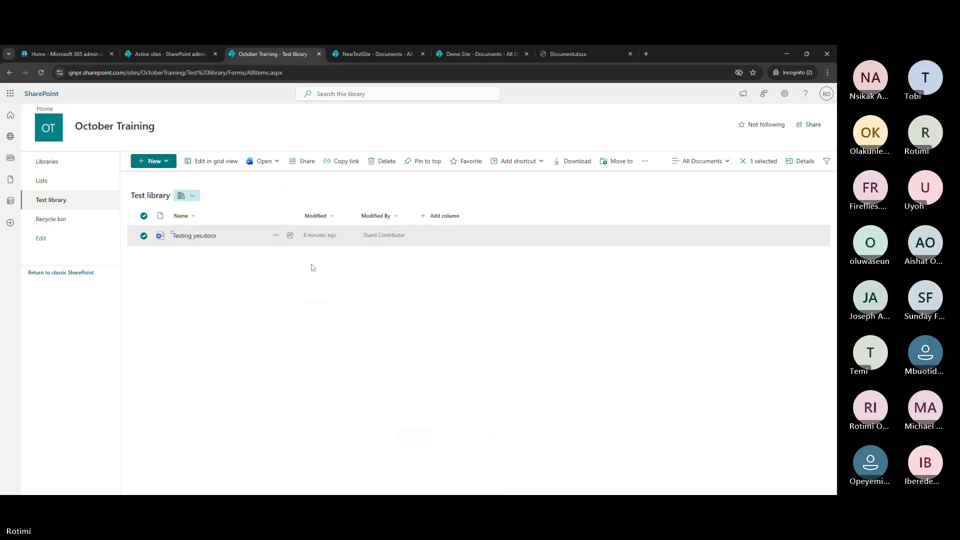
click(276, 236)
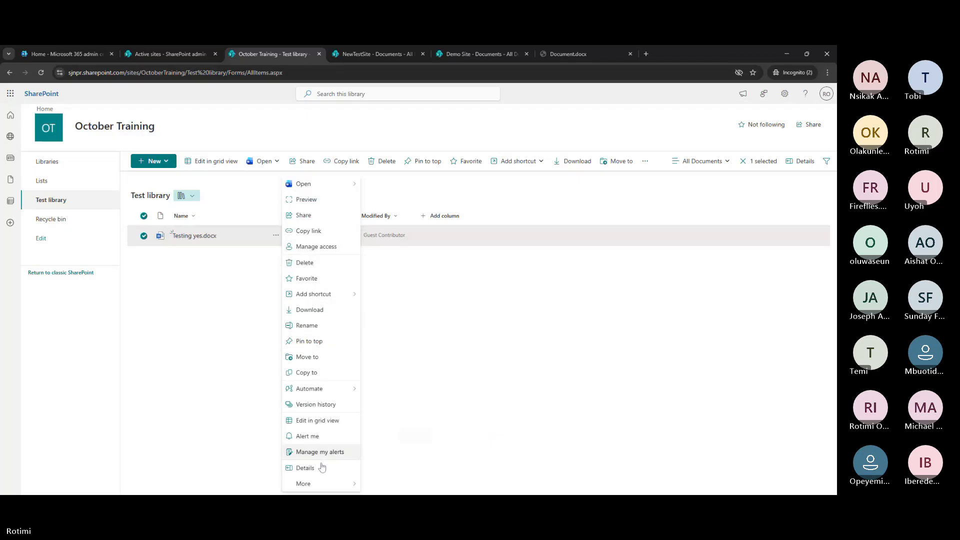
mouse_move(325, 485)
click(383, 484)
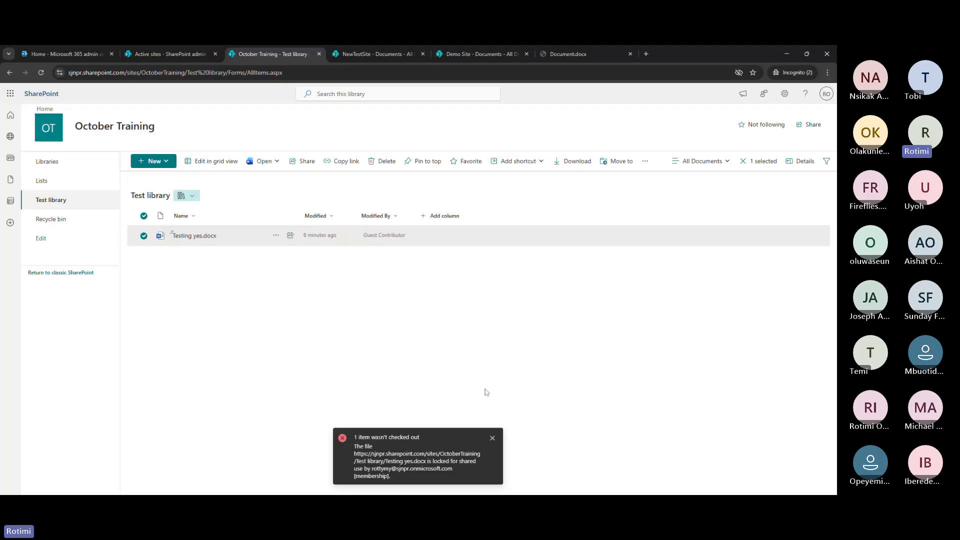
click(492, 438)
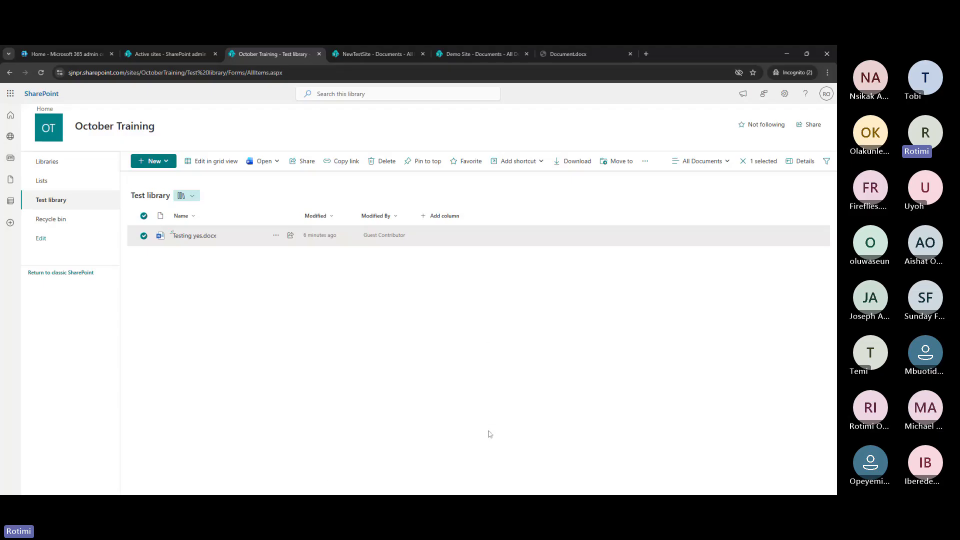
Create a new Word document in the Test library and start typing 'Testing'
click(160, 249)
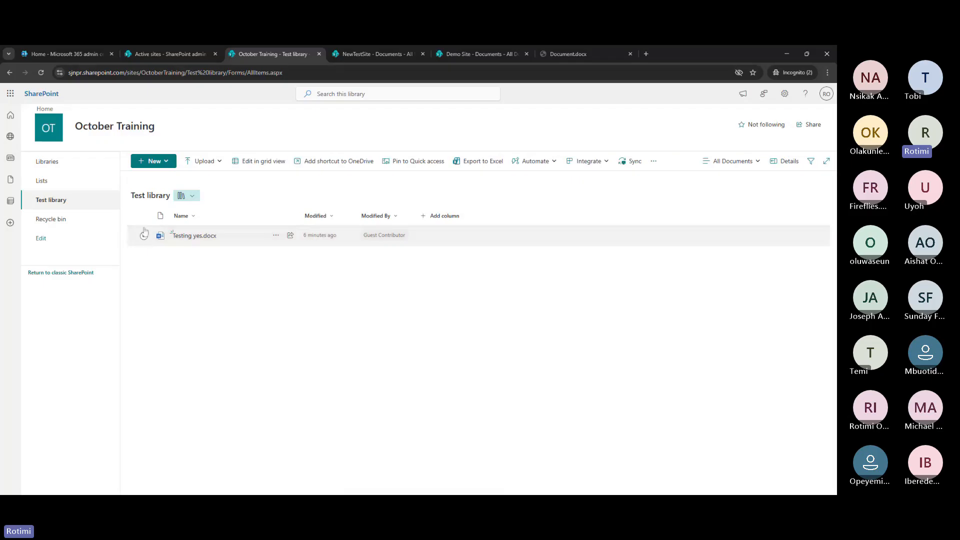
click(164, 169)
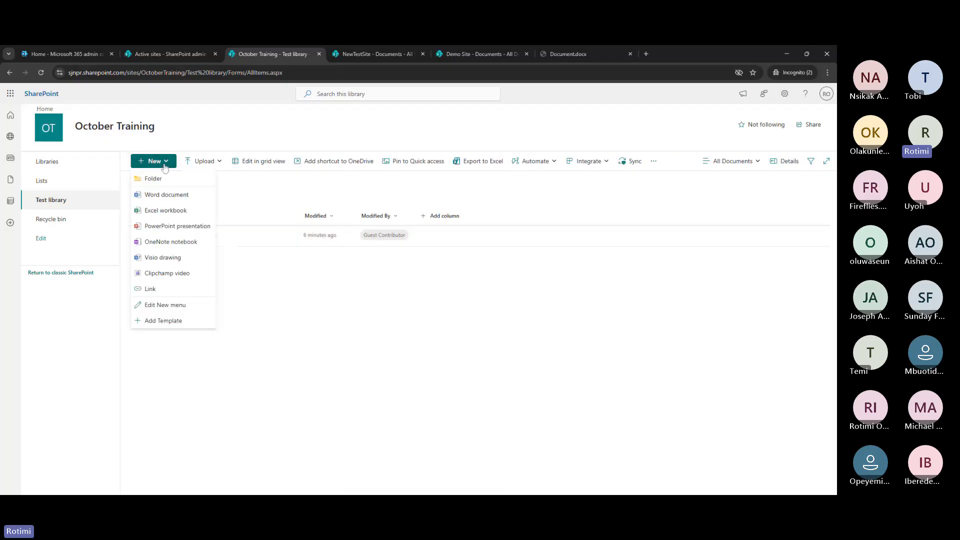
click(178, 199)
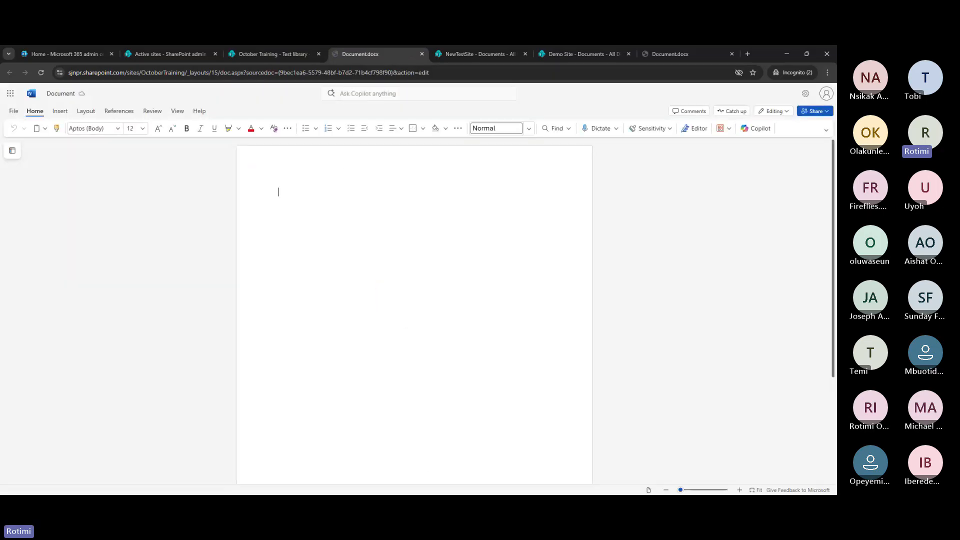
text(Tes)
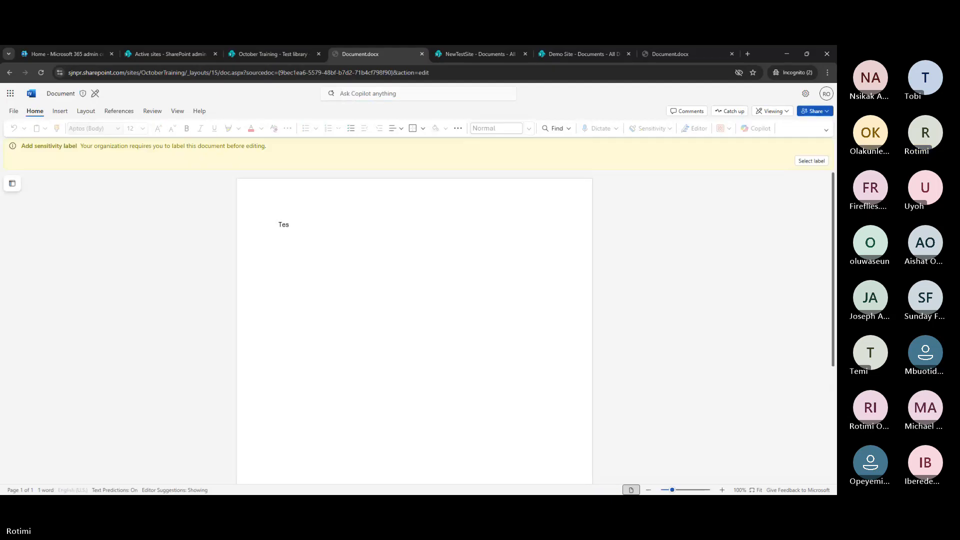
Apply the Personal sensitivity label, finish the text 'Testing Minor Version', and close the document
click(803, 167)
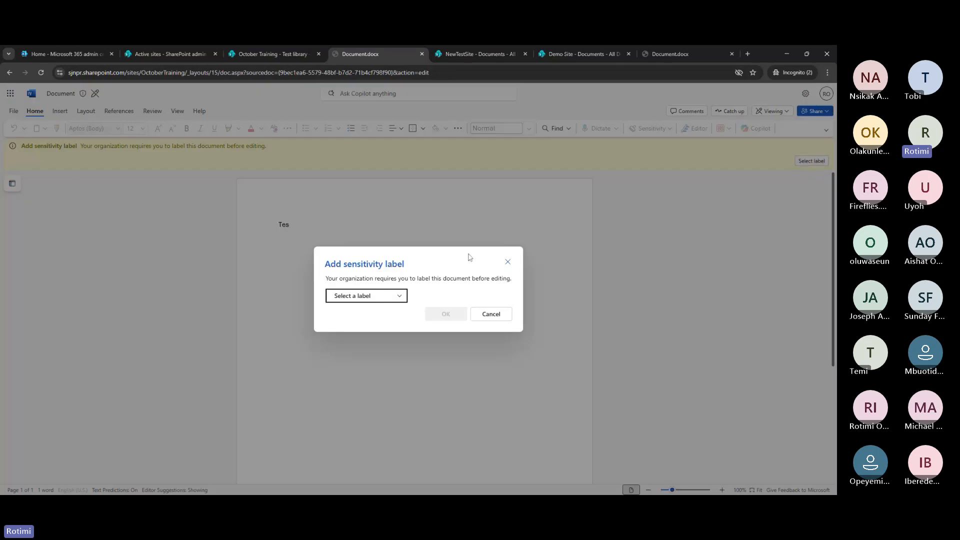
click(391, 296)
click(350, 313)
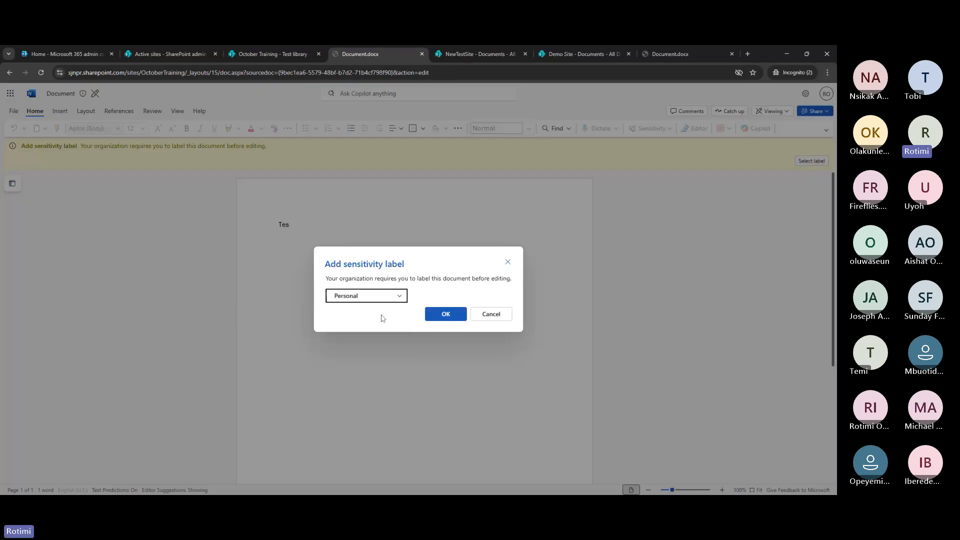
click(446, 314)
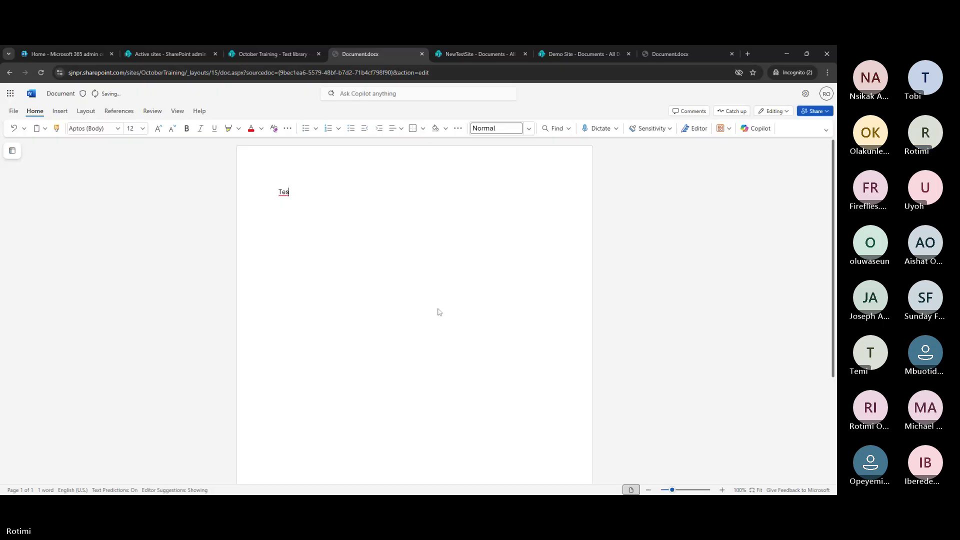
text(ting Mino)
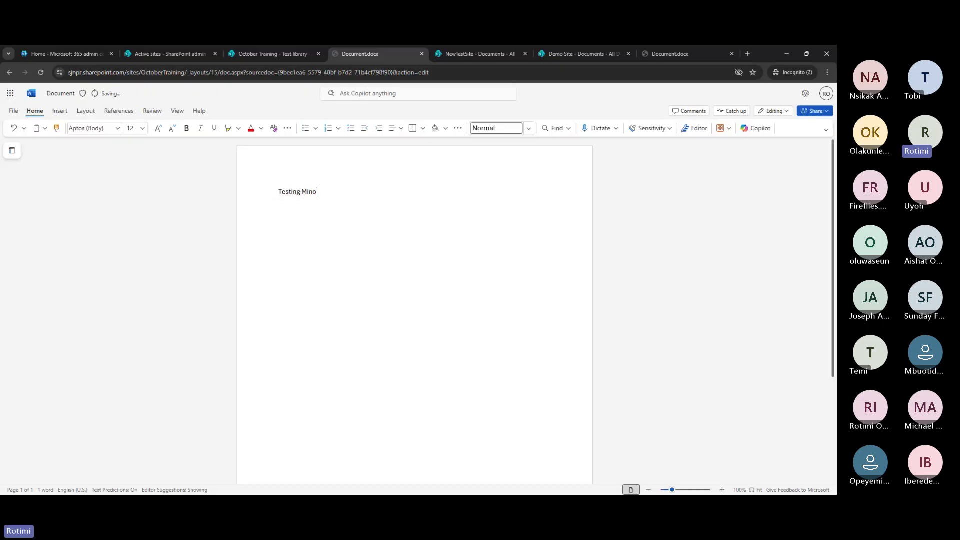
text(r Version)
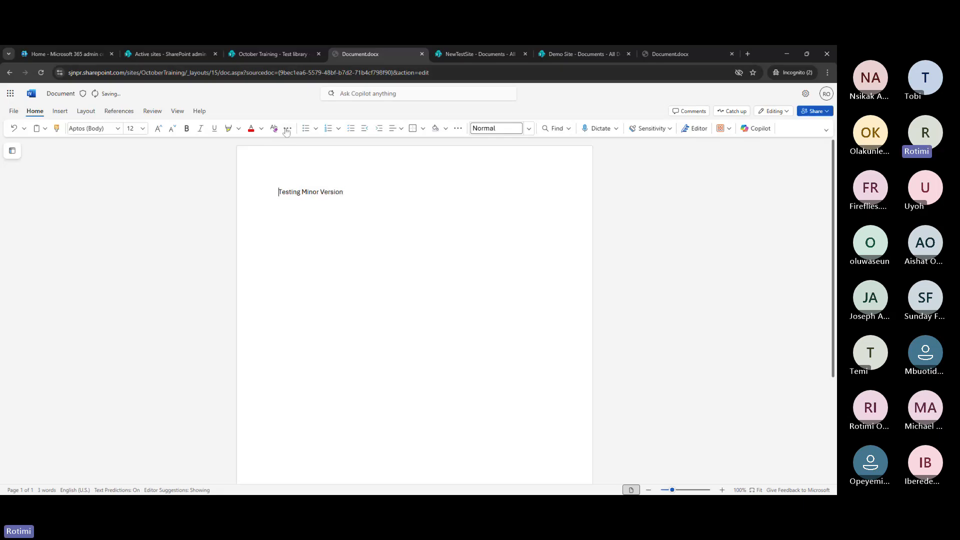
click(422, 54)
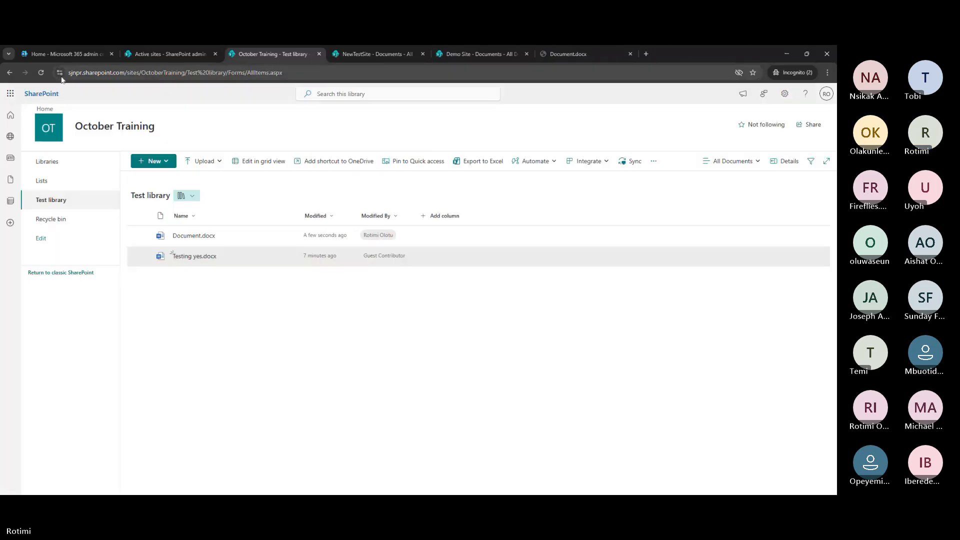
Reload the Test library and check out Document.docx
click(41, 73)
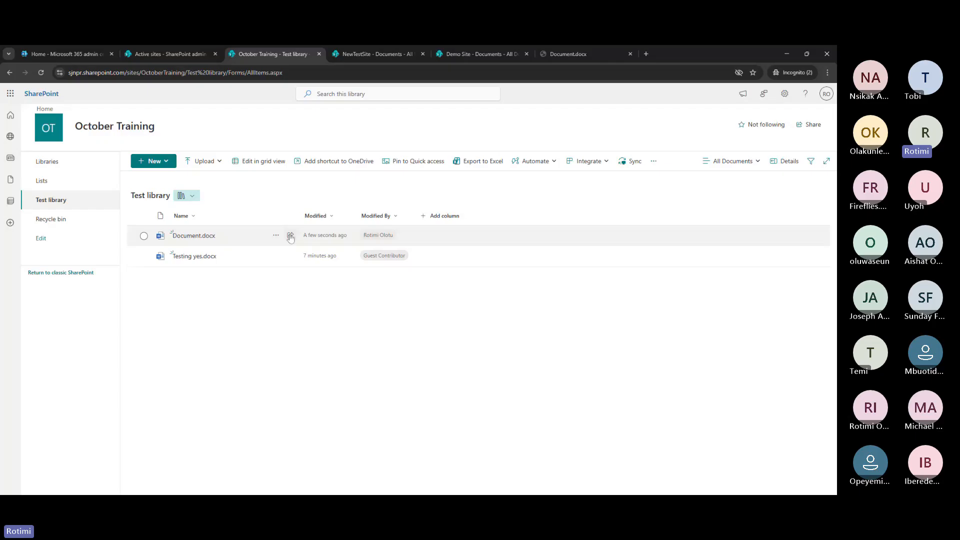
click(279, 239)
click(276, 235)
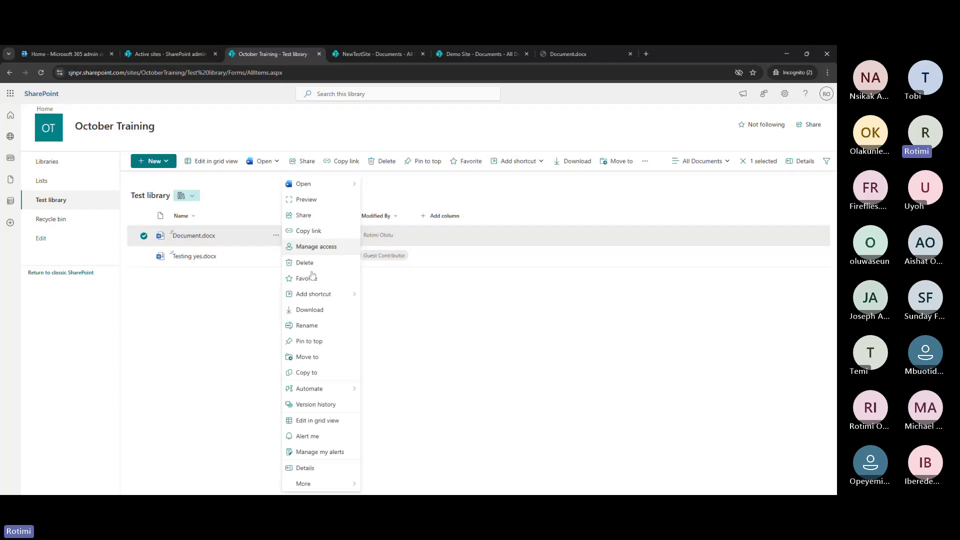
click(343, 484)
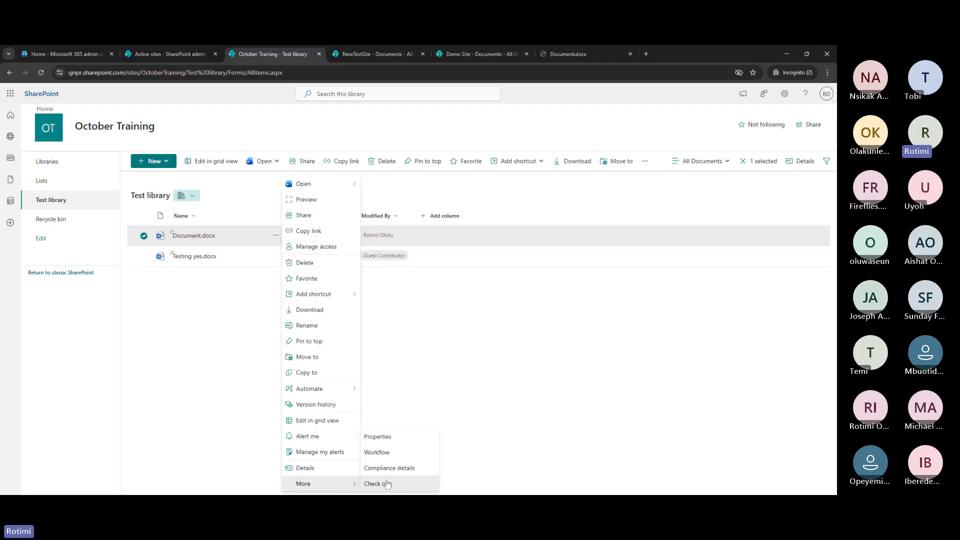
click(388, 485)
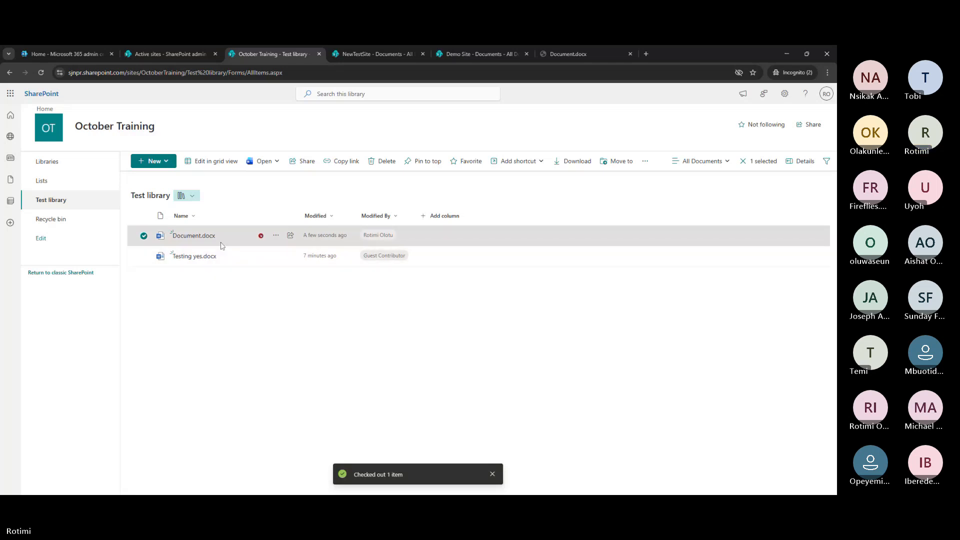
Review Document.docx's version history (versions 1.0, 2.0, 3.0, never expiring) and close it
click(276, 236)
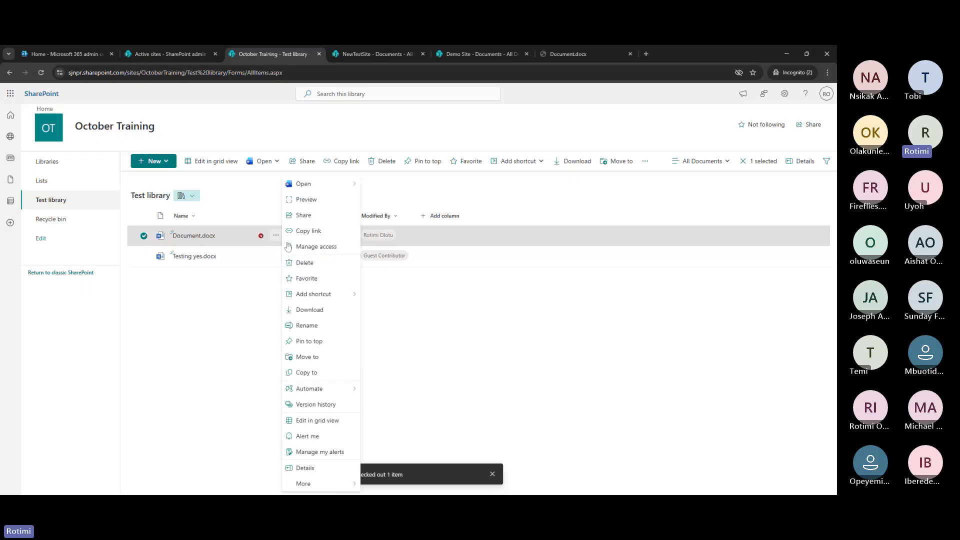
click(321, 405)
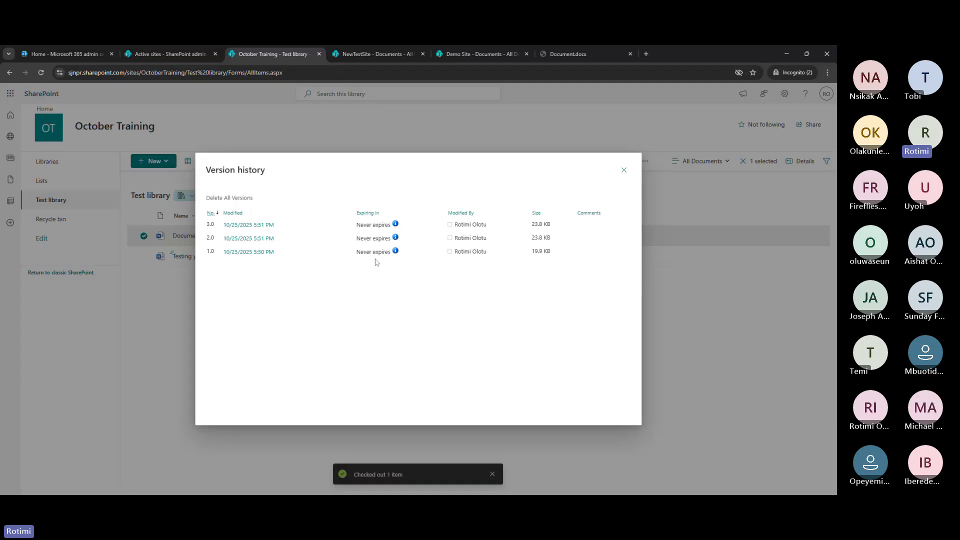
mouse_move(250, 228)
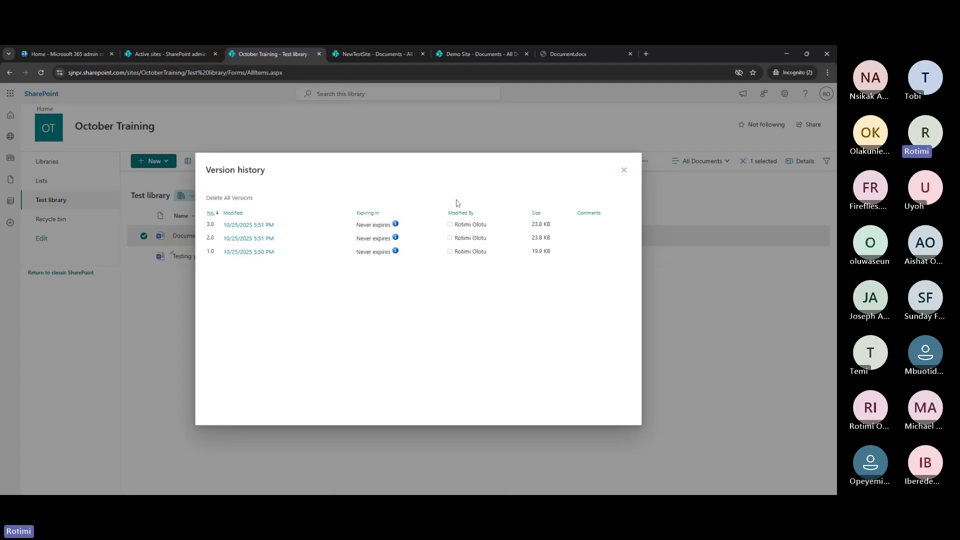
click(624, 172)
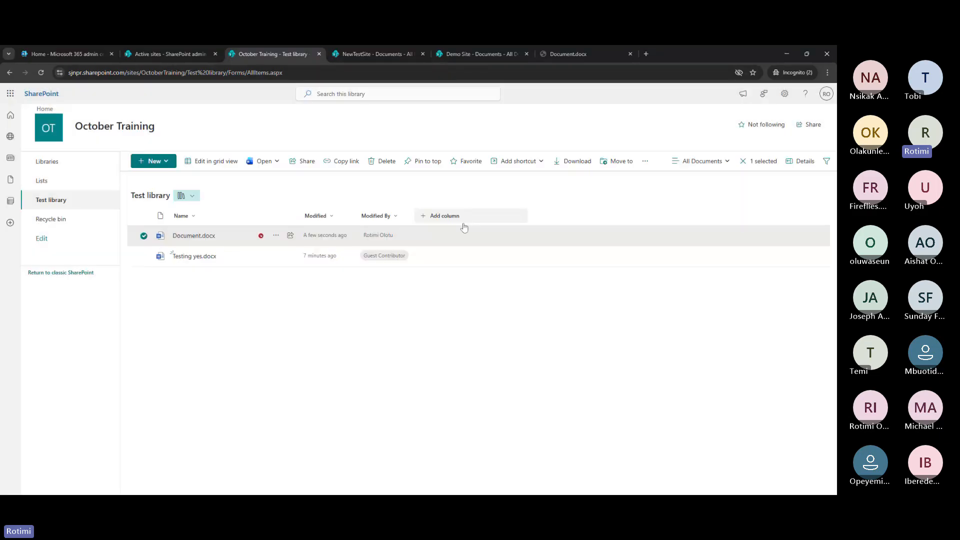
Open Document.docx in Word and type the new lines 'Minor Version' and 'Minor'
click(198, 238)
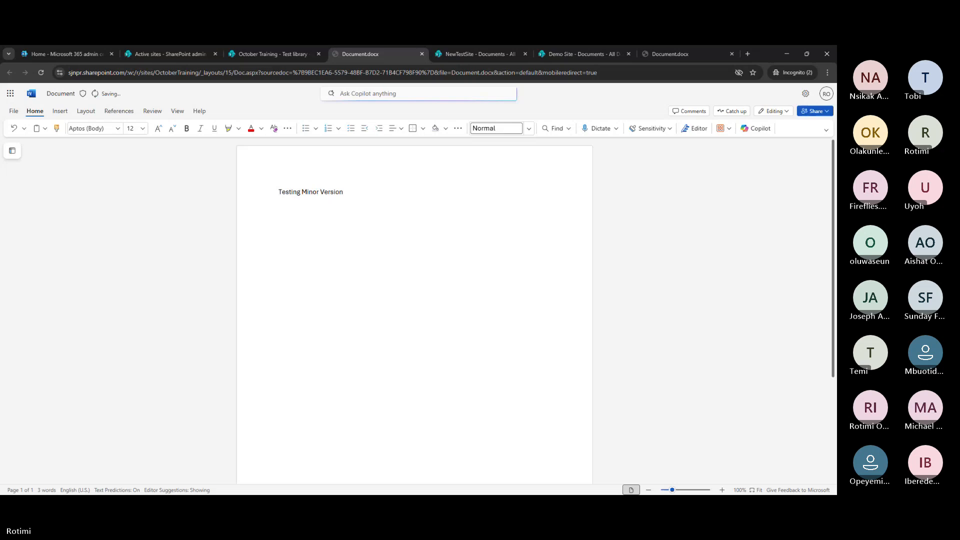
text(Minor)
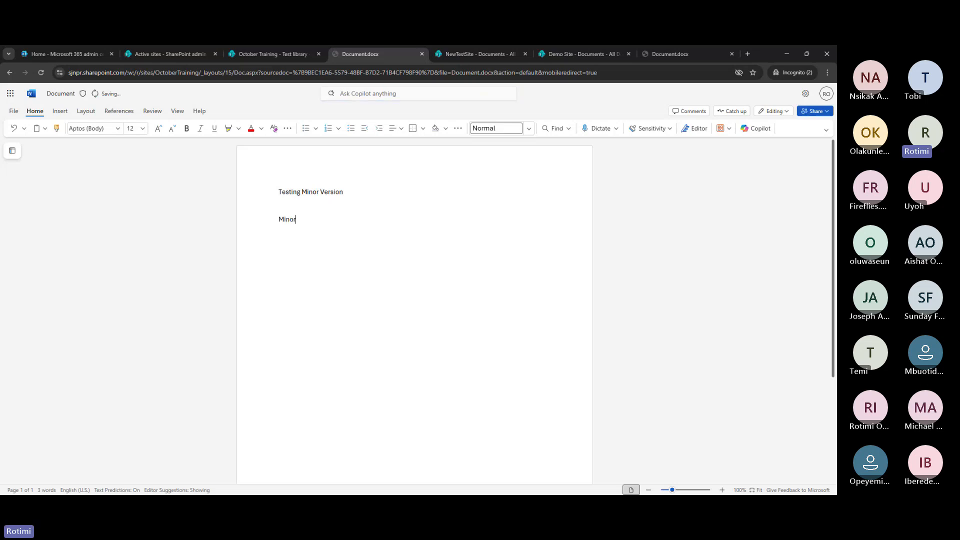
text( Version )
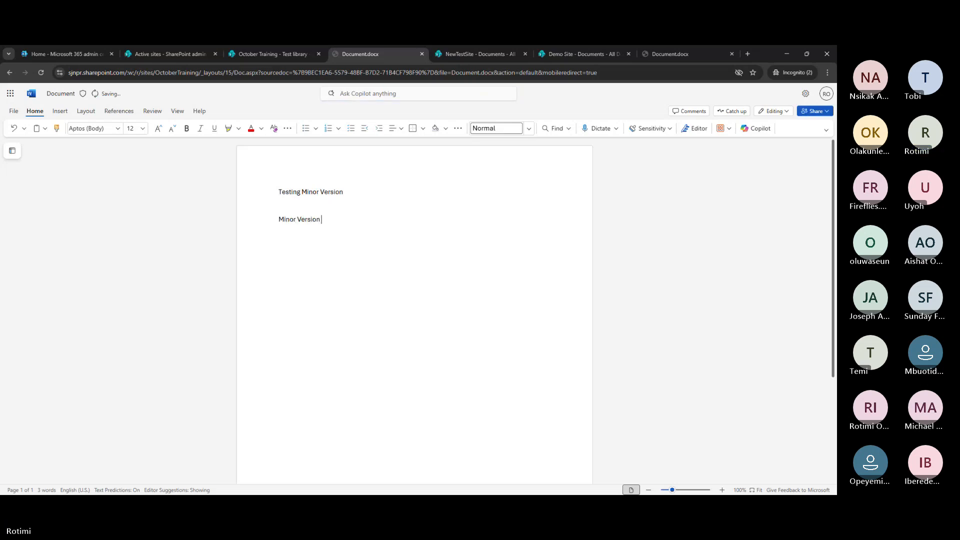
text(M)
key(BackSpace)
text(Minor)
click(225, 198)
Refresh the library and check Document.docx's version 3.0 (5:52 PM, 23.9 KB) in version history
click(422, 54)
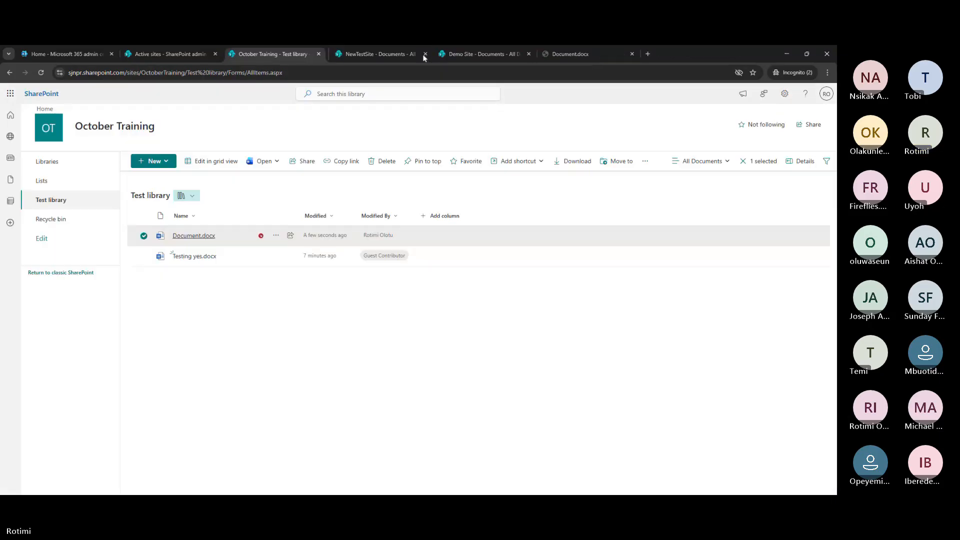
click(42, 74)
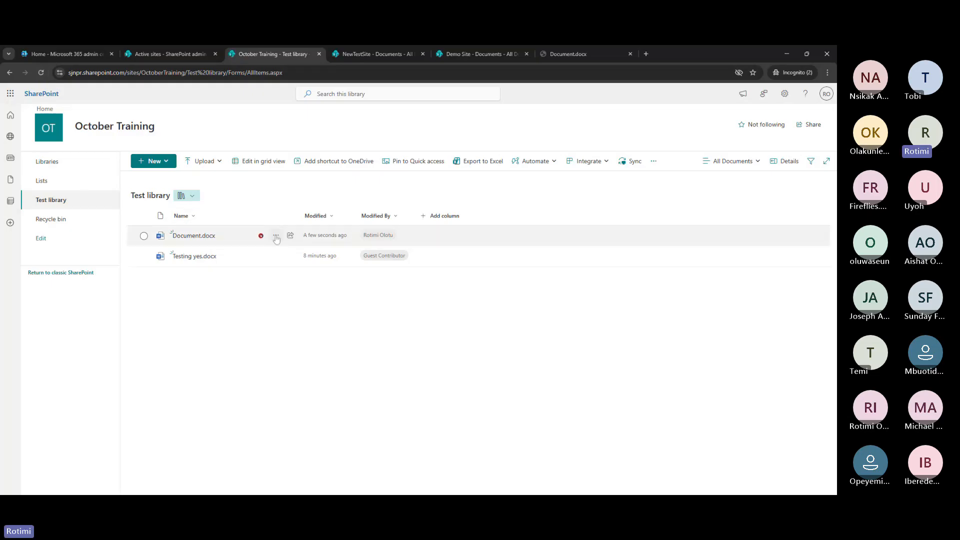
click(276, 236)
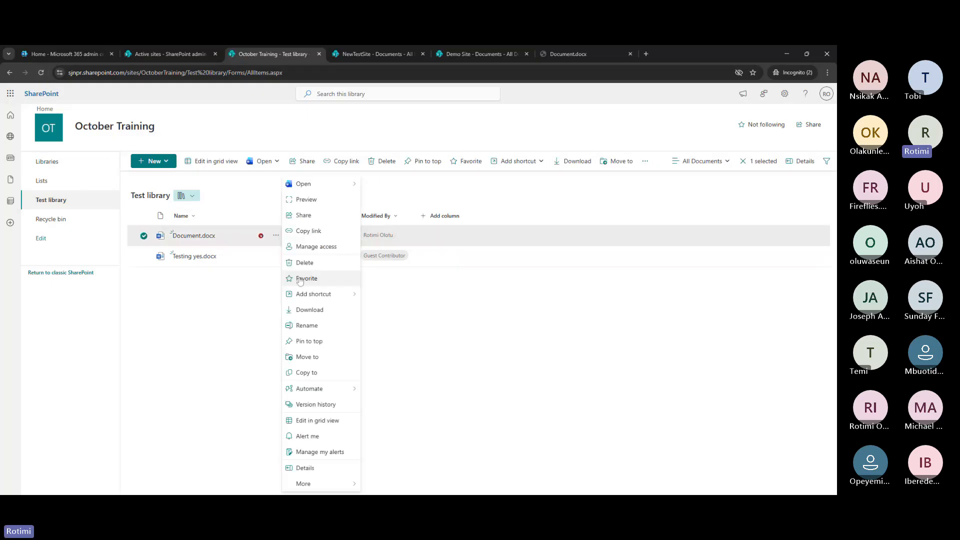
click(325, 403)
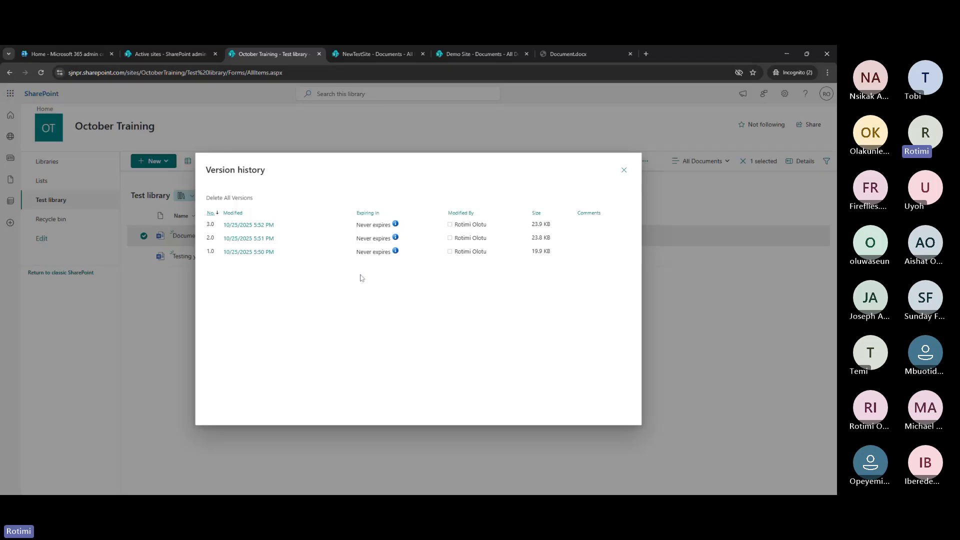
click(624, 170)
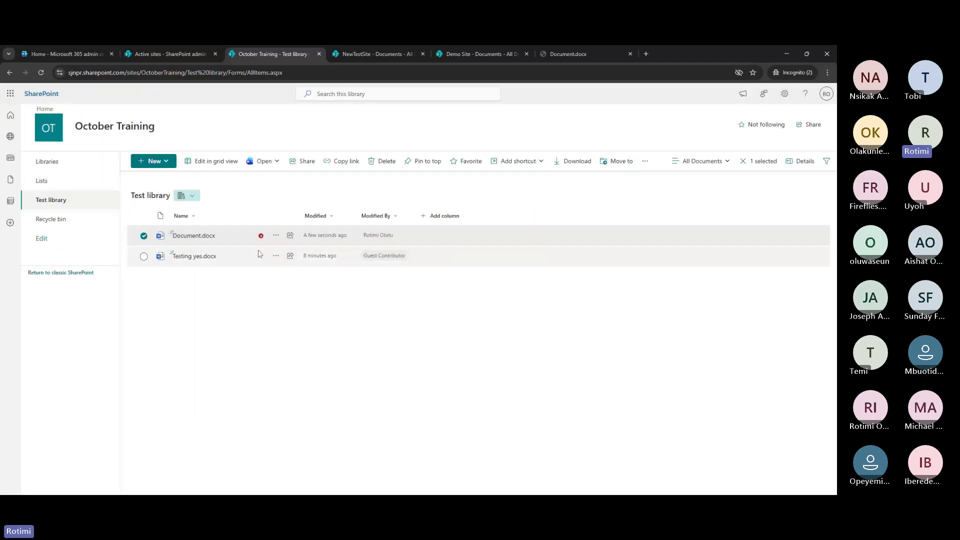
Reopen Document.docx in Word and type 'Testing 2' and 'Testing 3' on new lines after 'Minor'
click(194, 236)
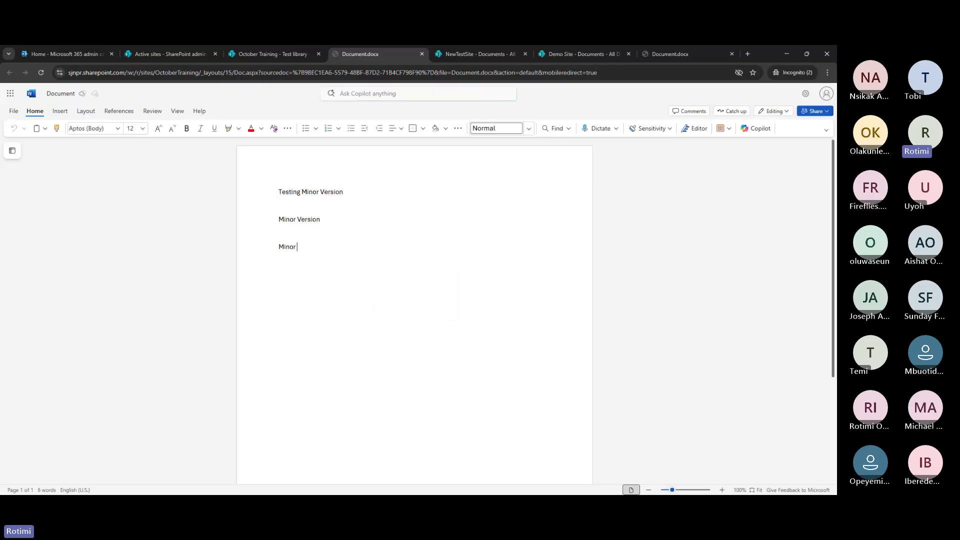
key(Return)
text(Test)
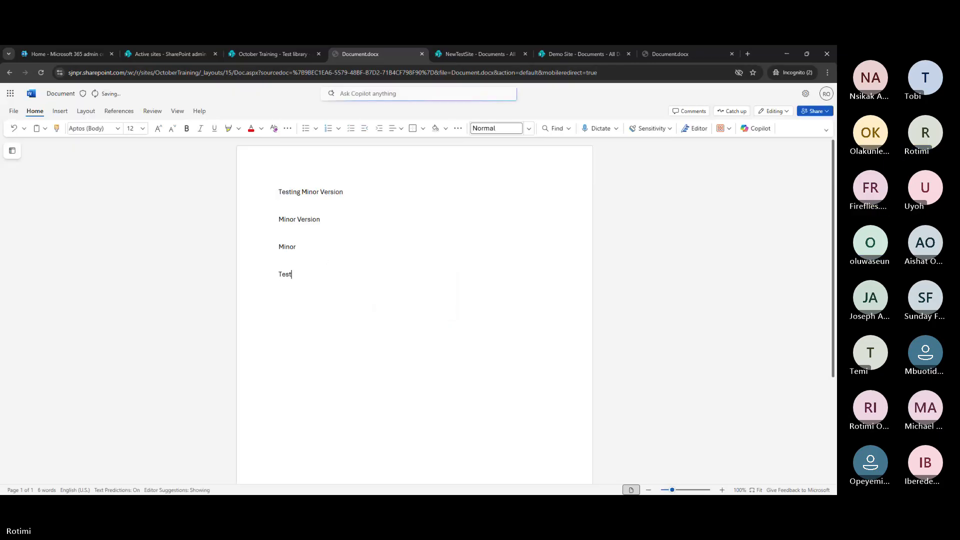
text(ing 2 T)
text(est)
text(ing 3)
click(605, 263)
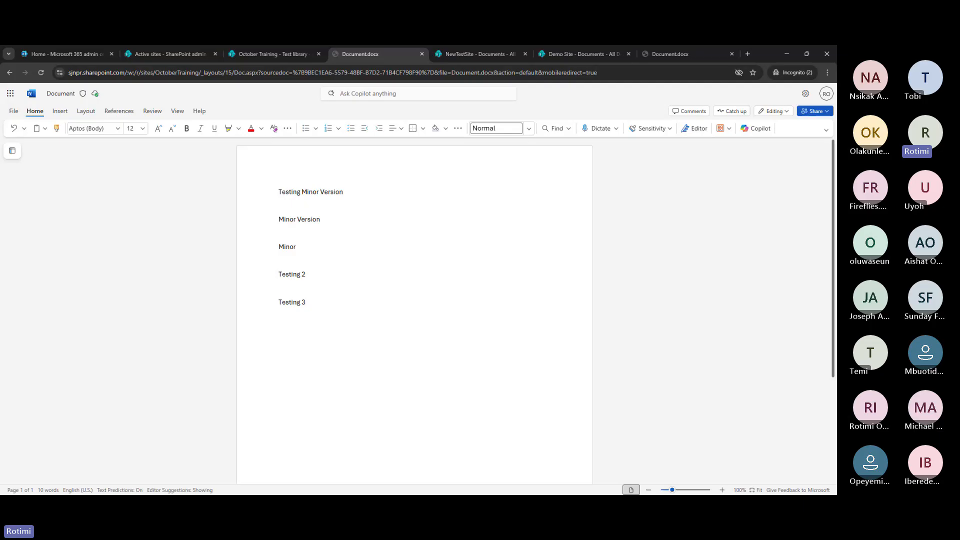
Back in the Test library, confirm Document.docx version 3.0 shows 5:53 PM and 24.1 KB
click(296, 52)
click(276, 235)
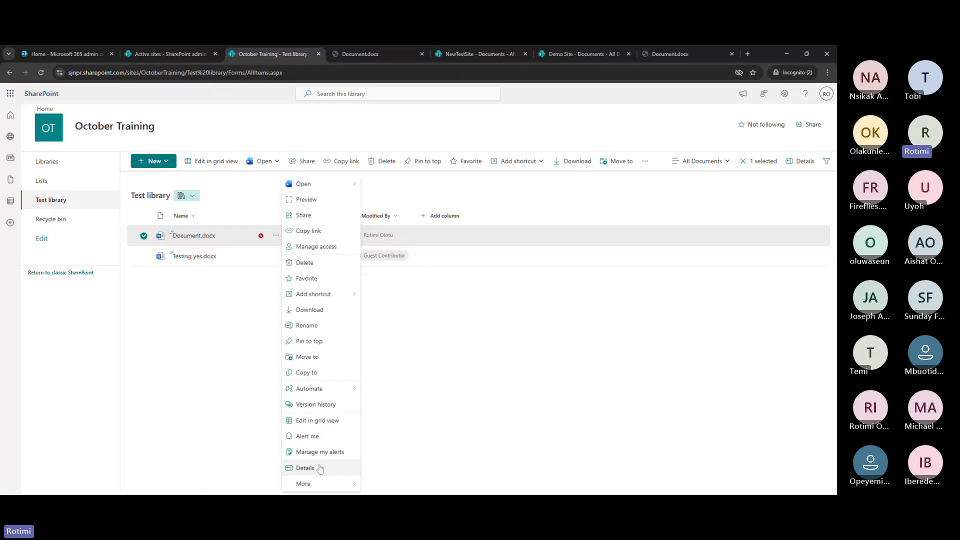
click(315, 405)
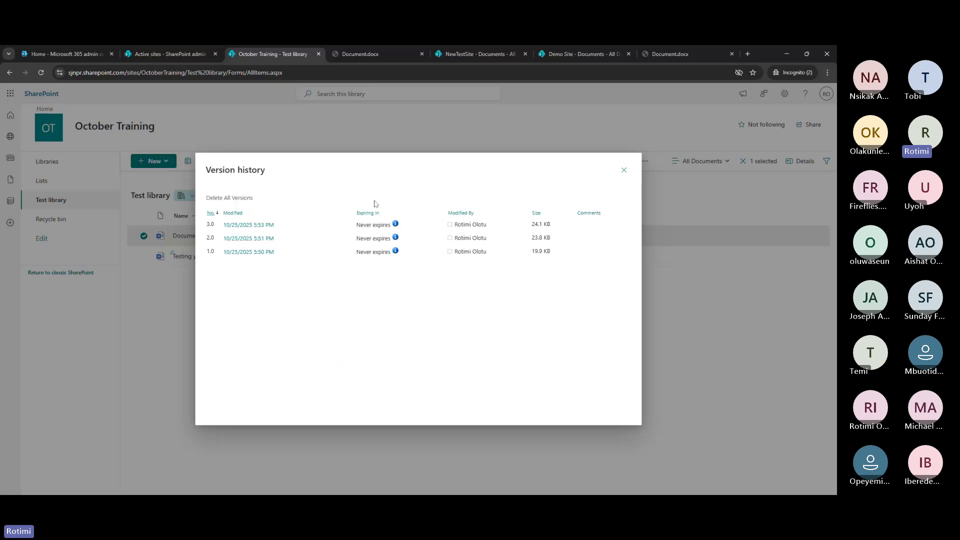
click(624, 170)
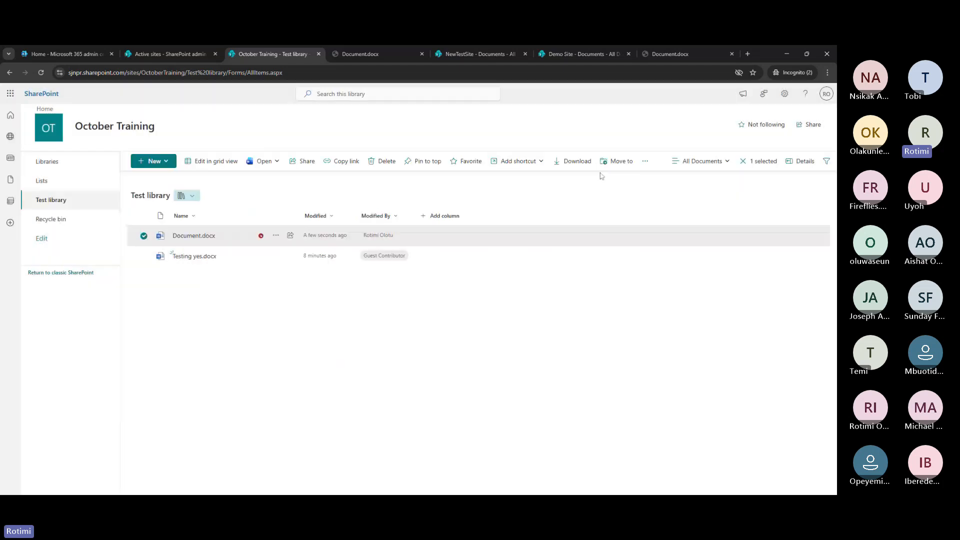
Copy an Anyone-can-edit sharing link to Document.docx and dismiss the link-copied notice
click(276, 236)
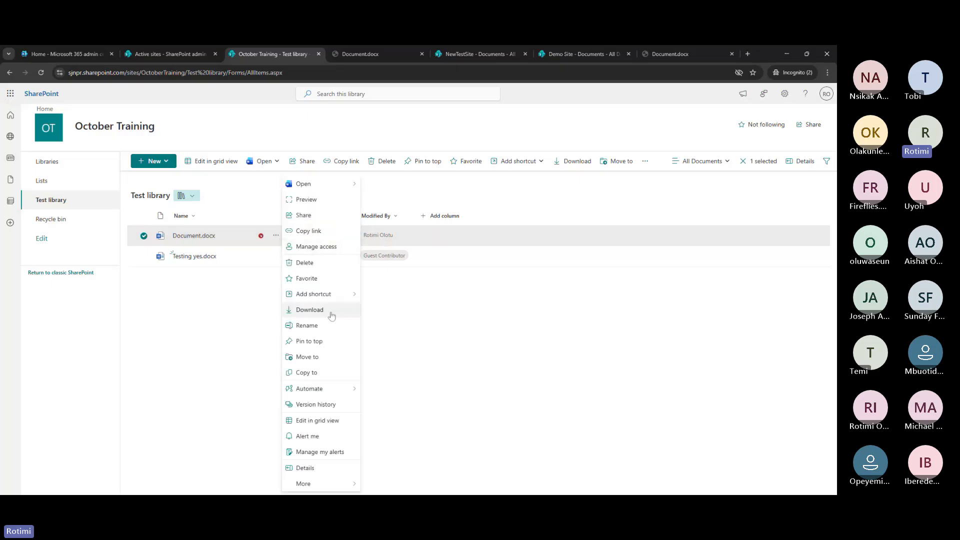
click(318, 232)
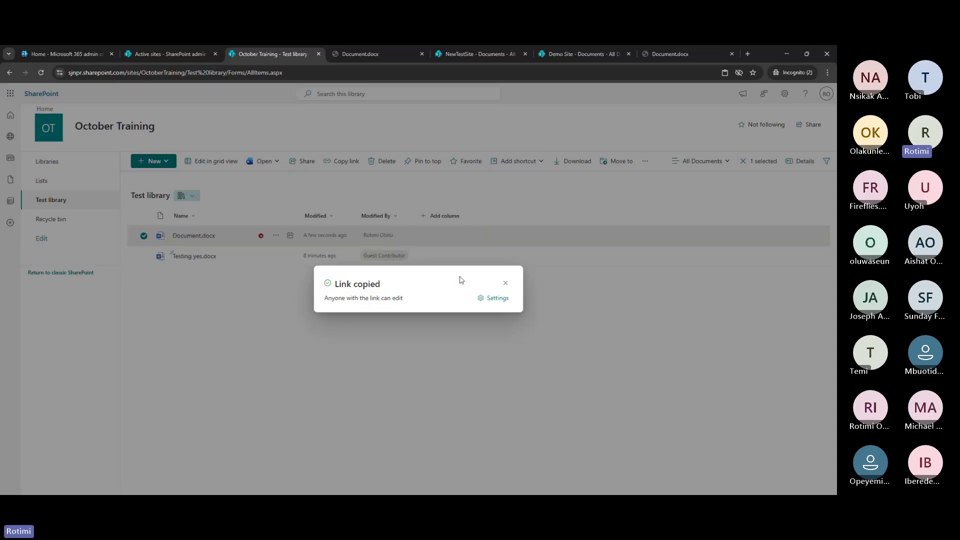
click(497, 298)
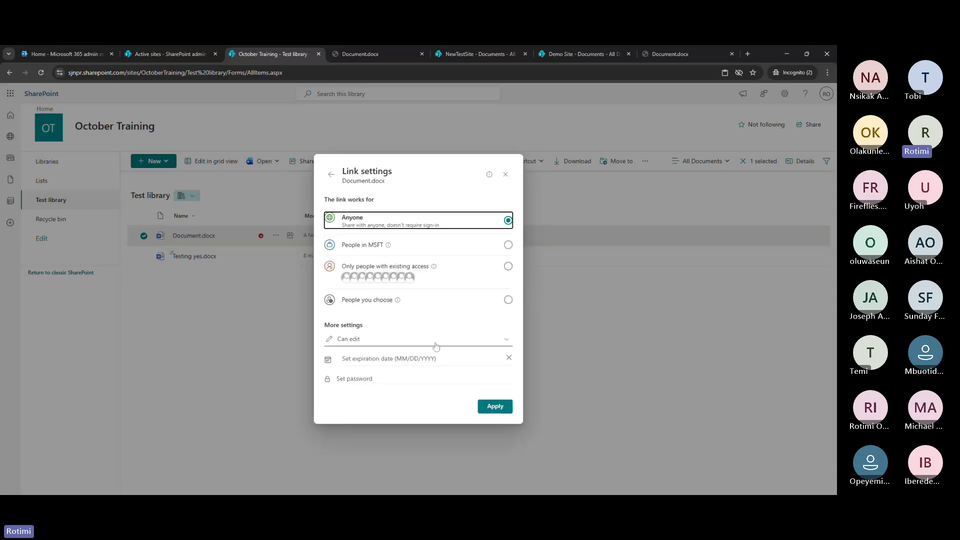
click(494, 407)
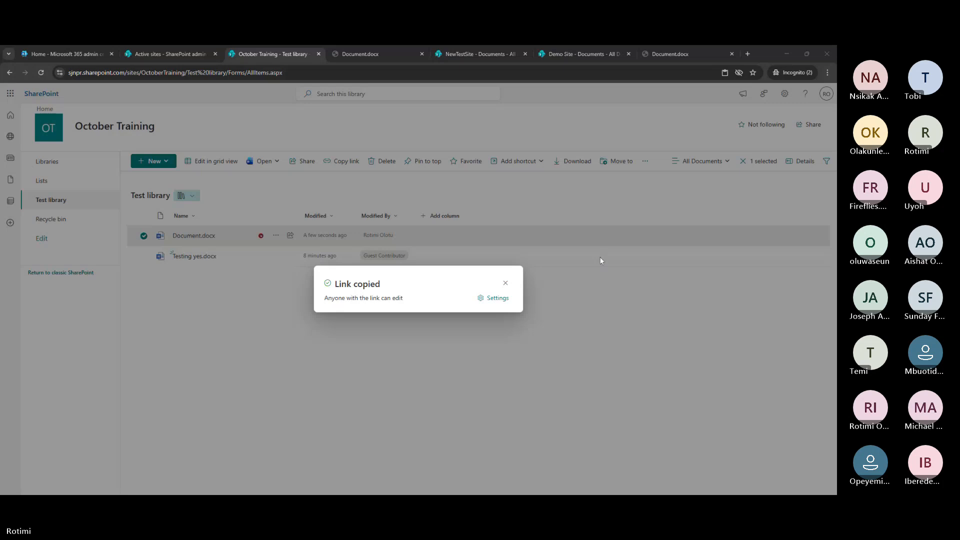
click(506, 283)
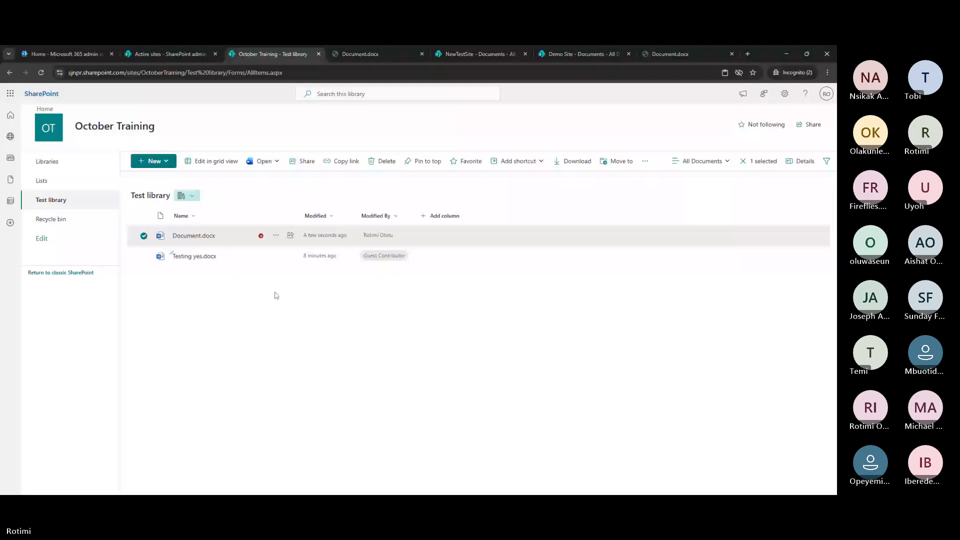
Reload the Test library, close Document.docx's actions menu, and select Testing yes.docx
click(46, 73)
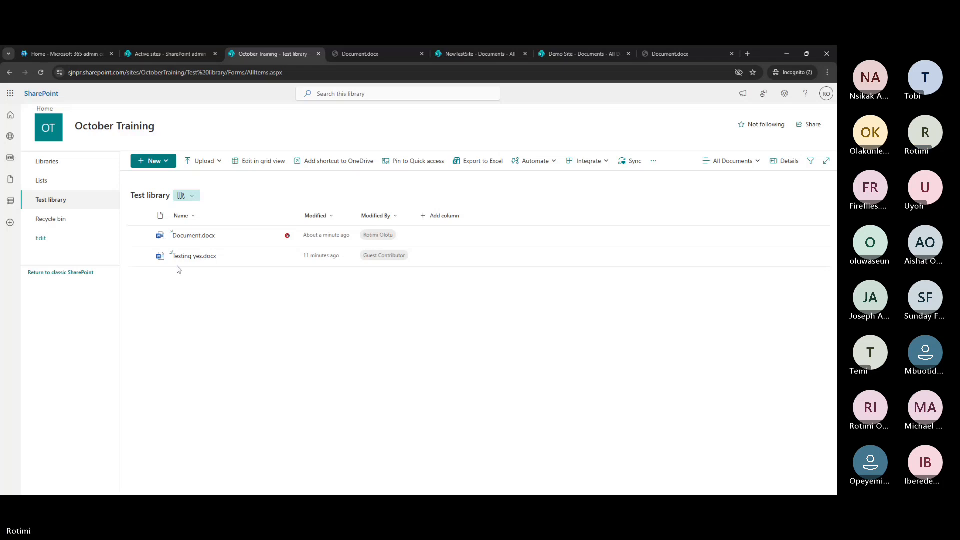
click(276, 237)
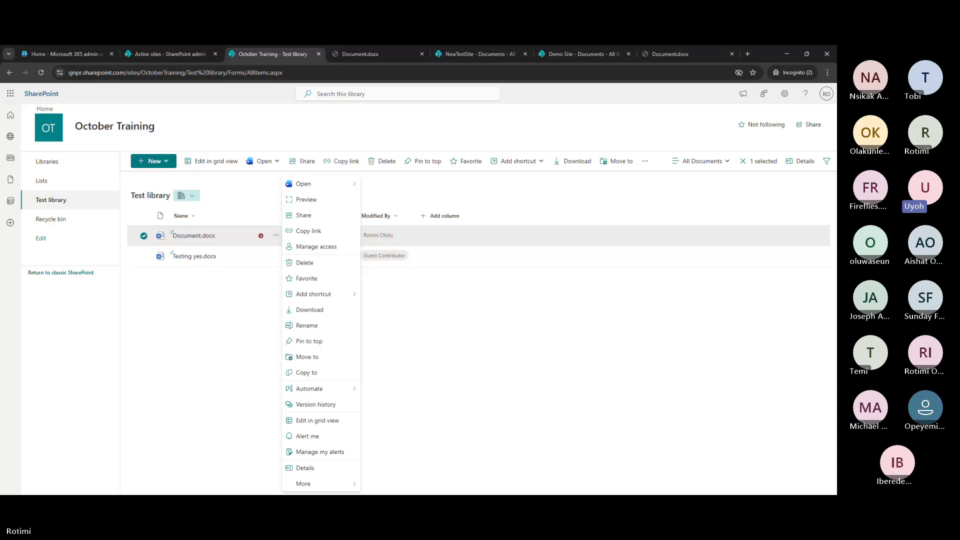
click(547, 403)
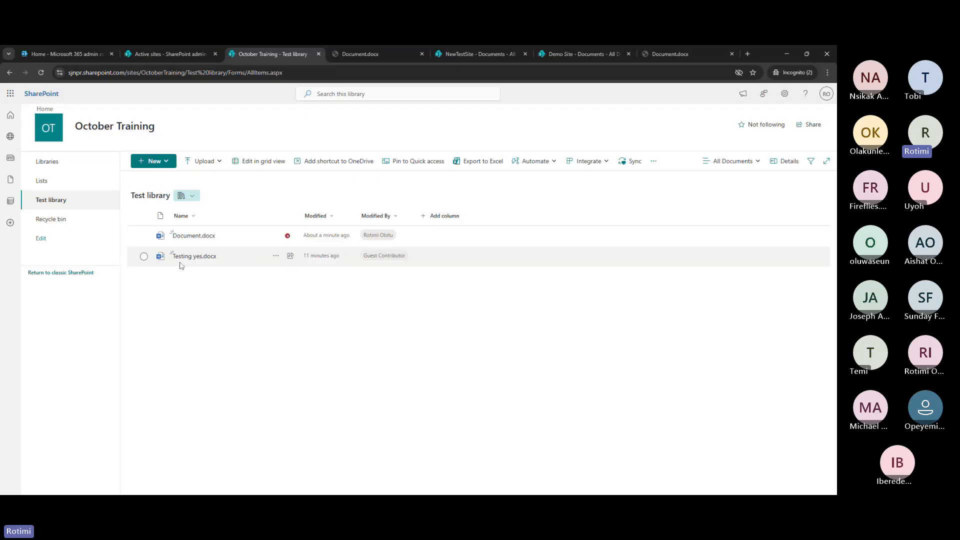
click(279, 263)
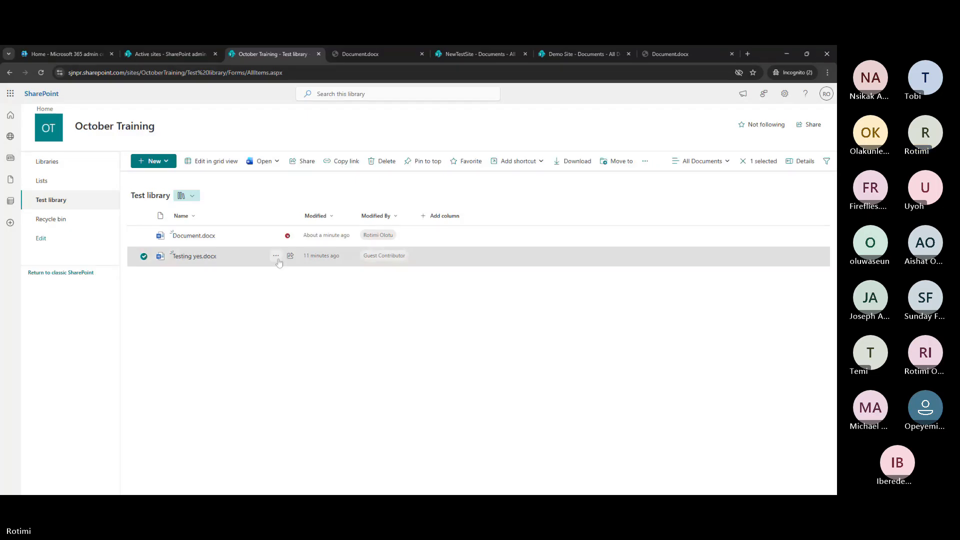
Go from Manage access on Testing yes.docx to its Advanced settings permissions page
click(276, 257)
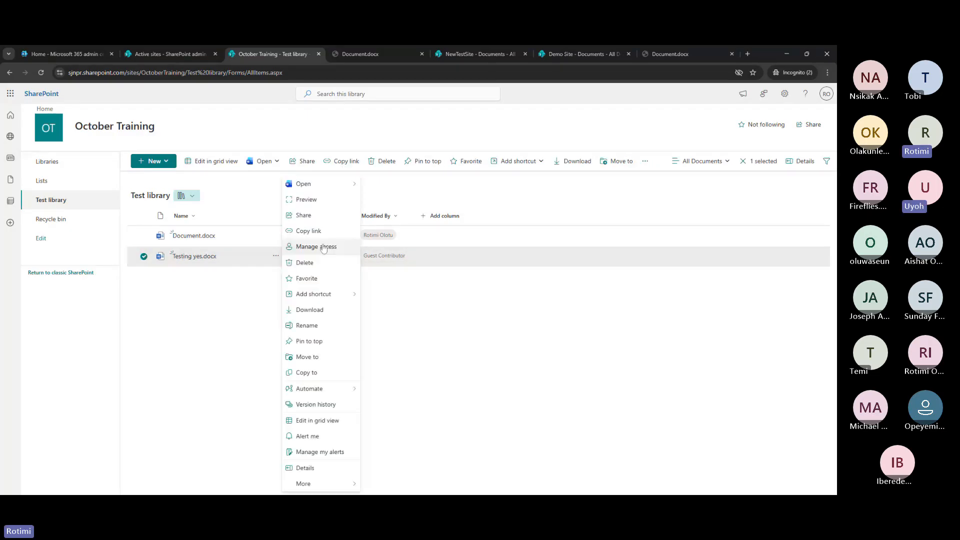
click(324, 247)
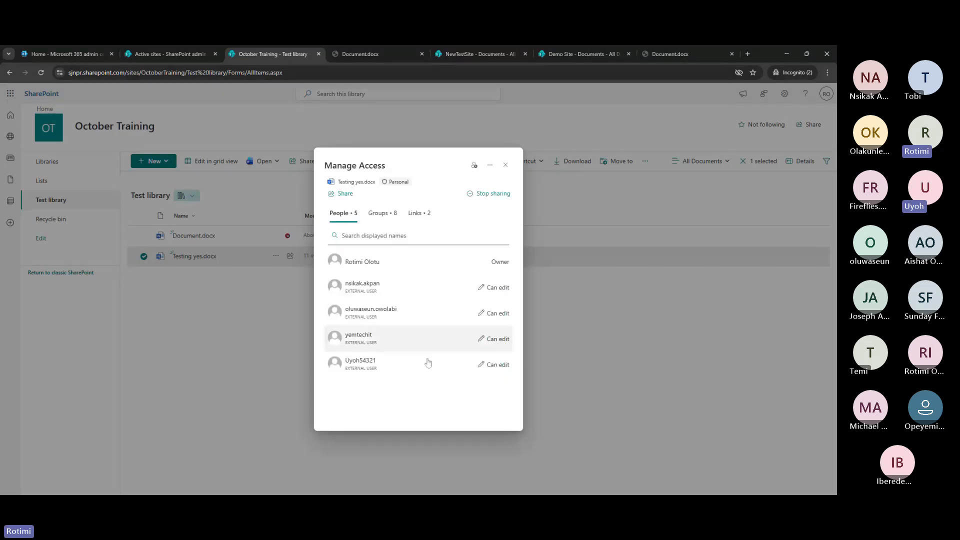
click(491, 167)
click(467, 181)
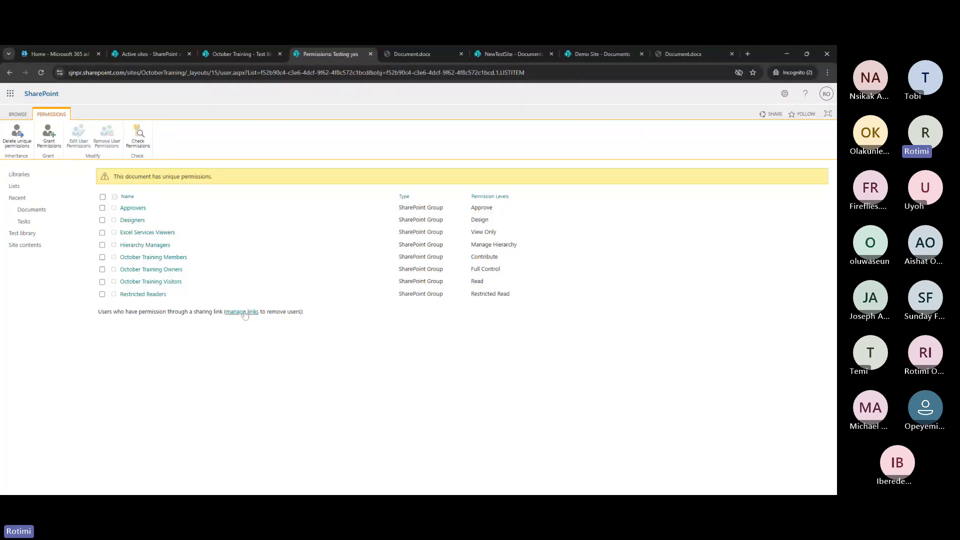
Stop all sharing on Testing yes.docx, confirm it, and close the Manage Access panel
click(244, 312)
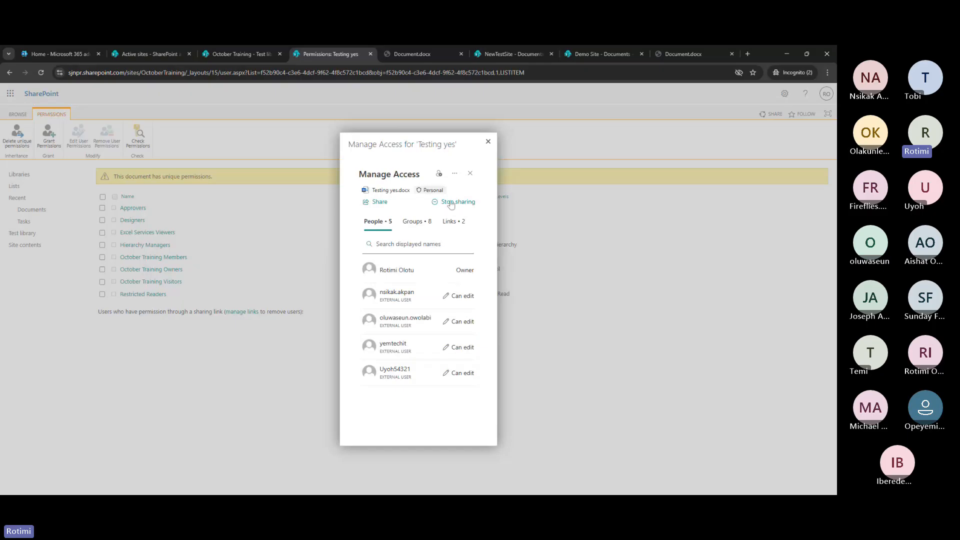
click(450, 204)
click(420, 317)
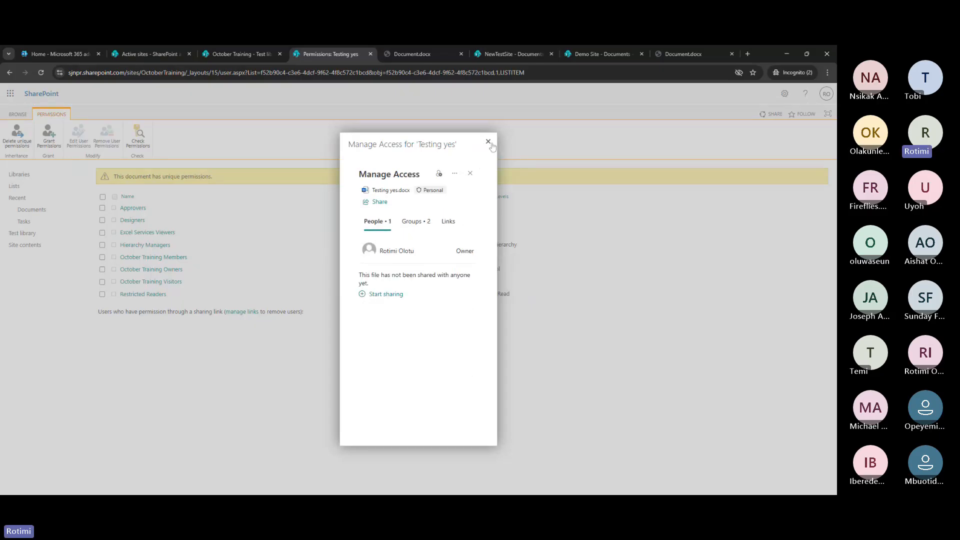
click(489, 142)
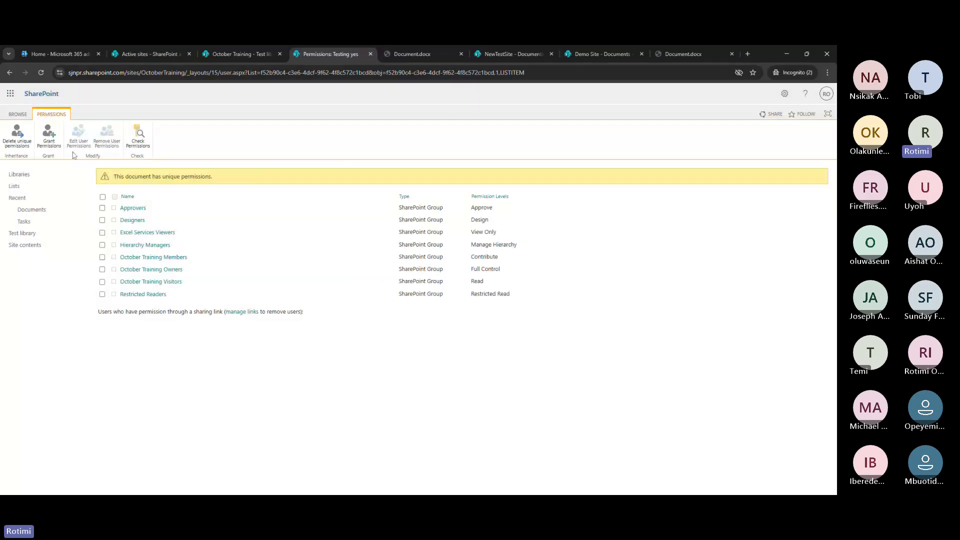
Start granting access to Testing yes and paste in three outside invitees
click(49, 135)
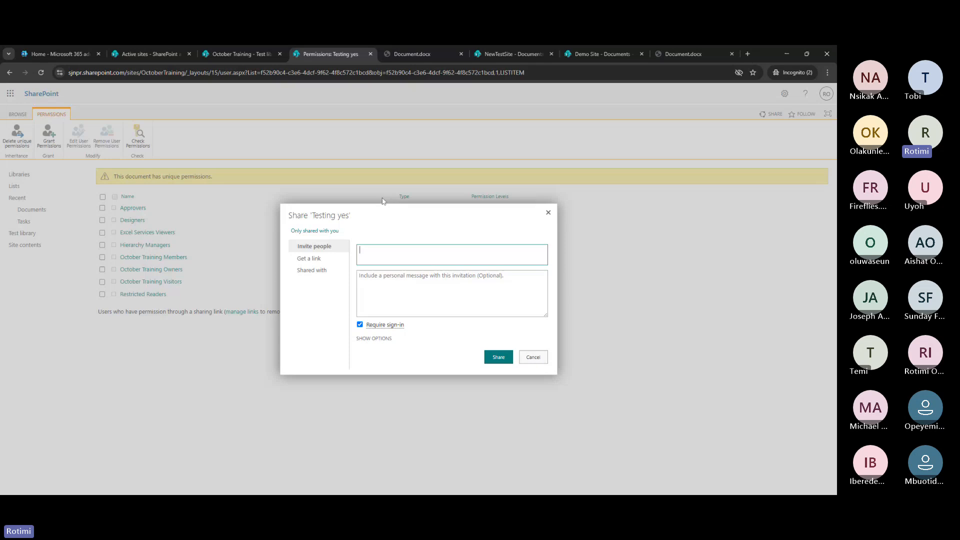
click(375, 340)
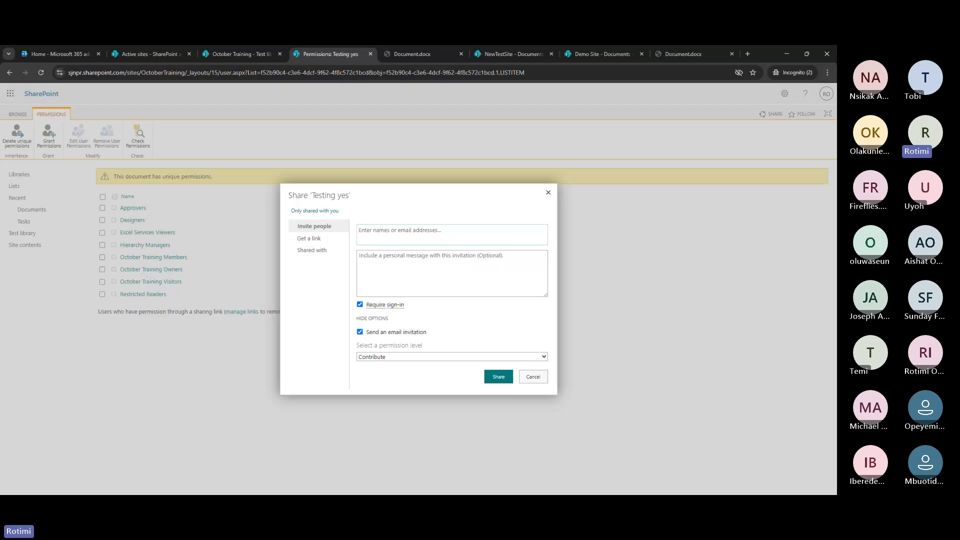
click(395, 232)
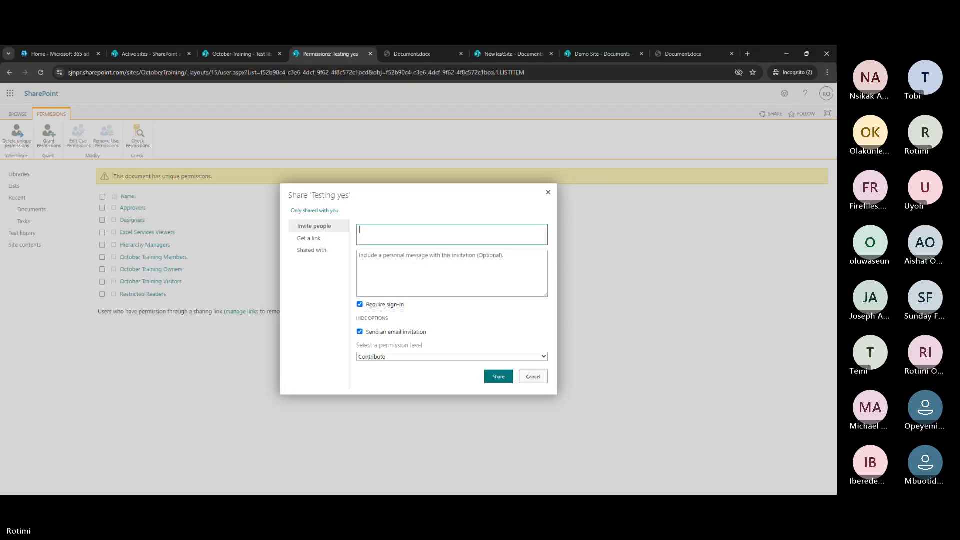
click(428, 239)
key(ctrl+v)
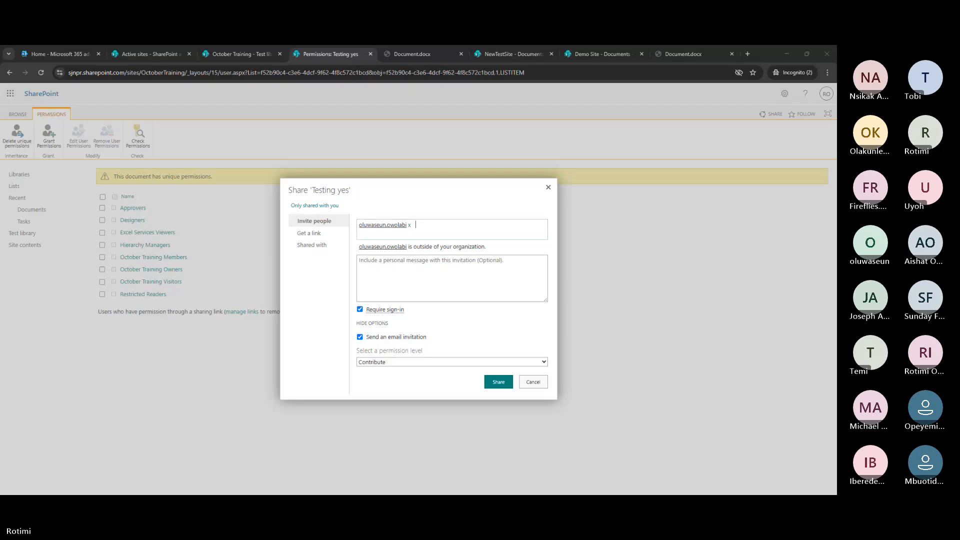
click(433, 229)
key(ctrl+v)
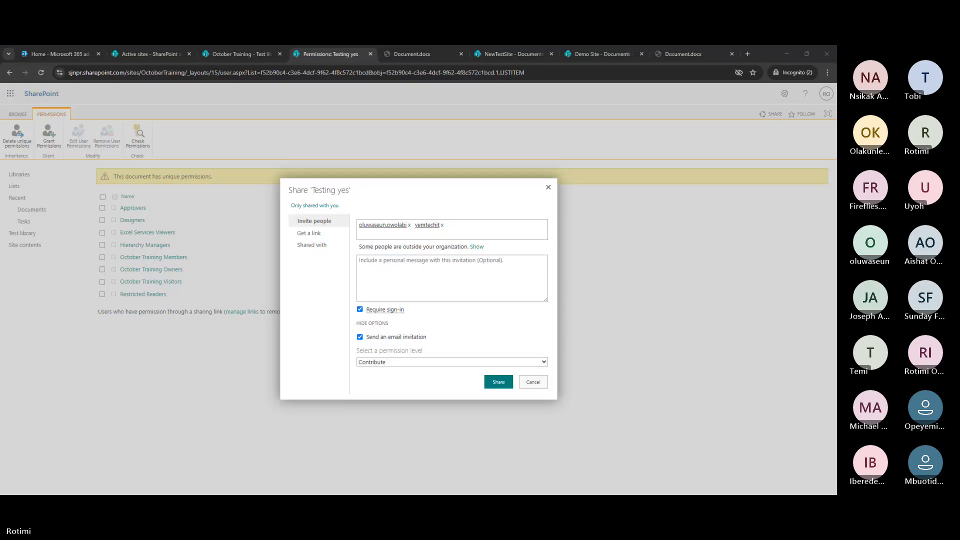
click(448, 225)
key(ctrl+v)
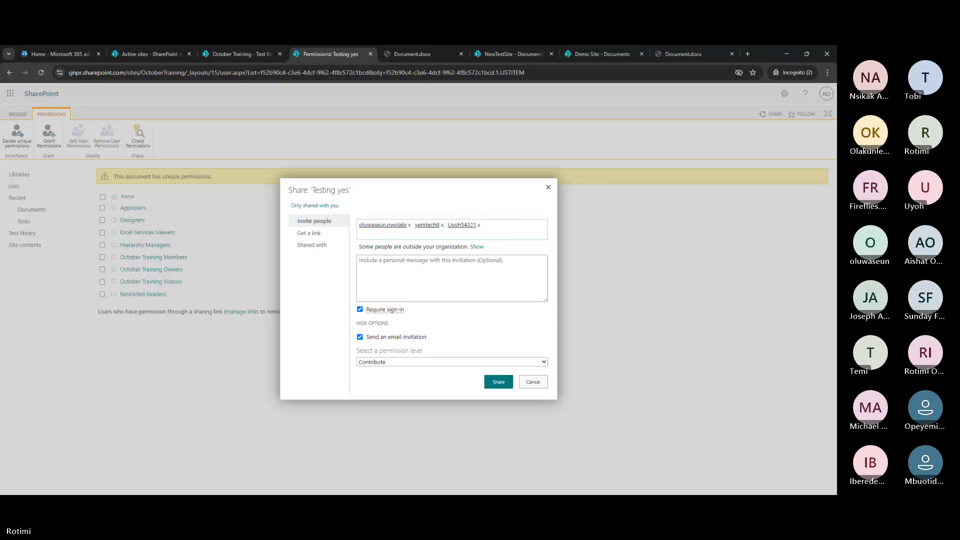
Give the invitees Full Control, add a fourth outside person, and send the invitation
click(389, 363)
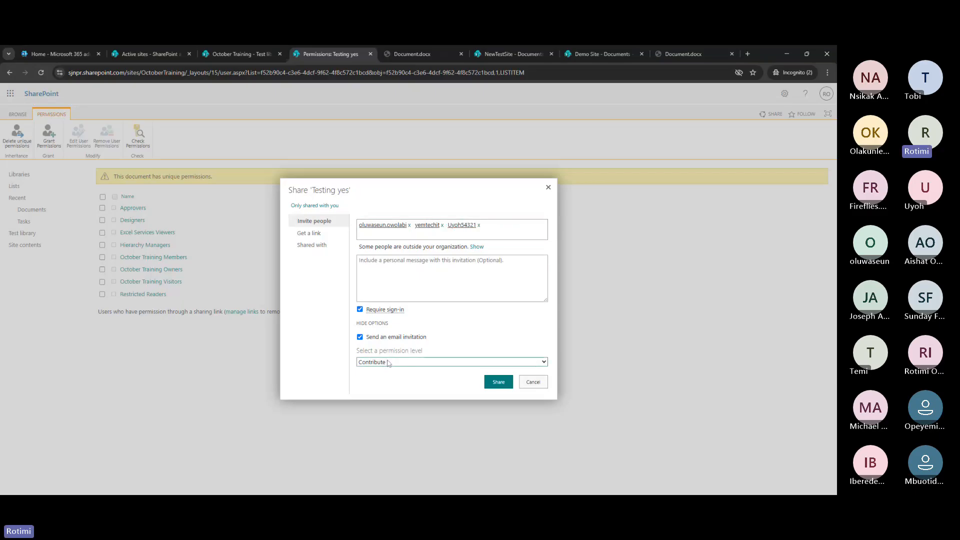
click(389, 371)
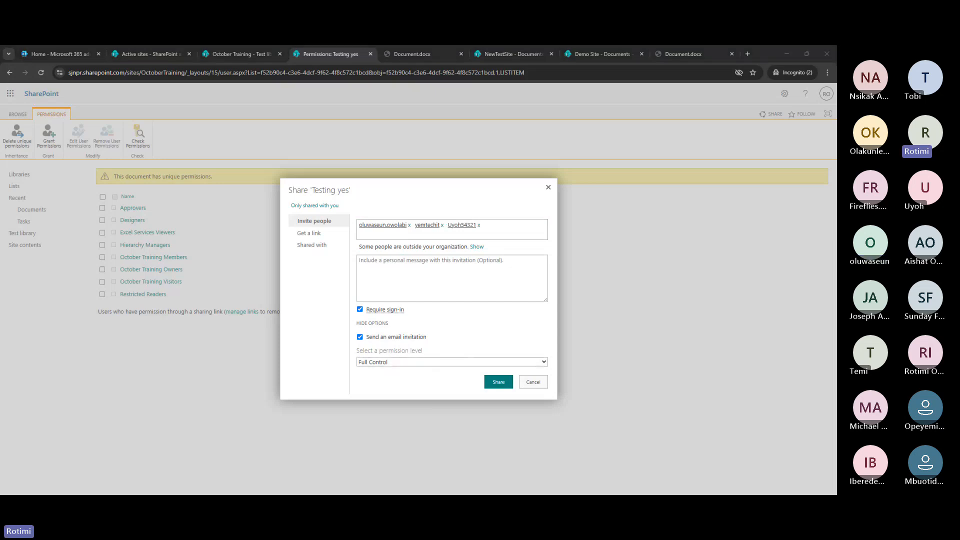
click(496, 223)
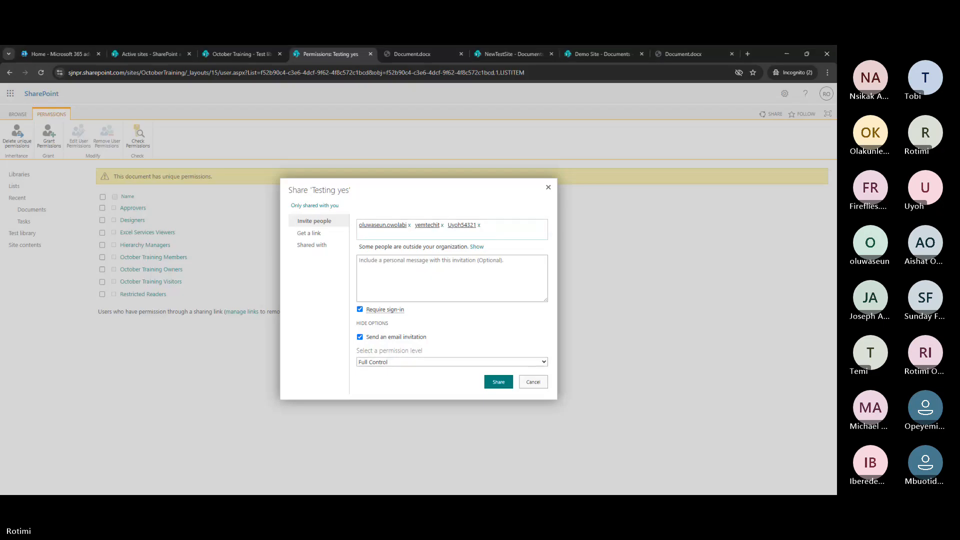
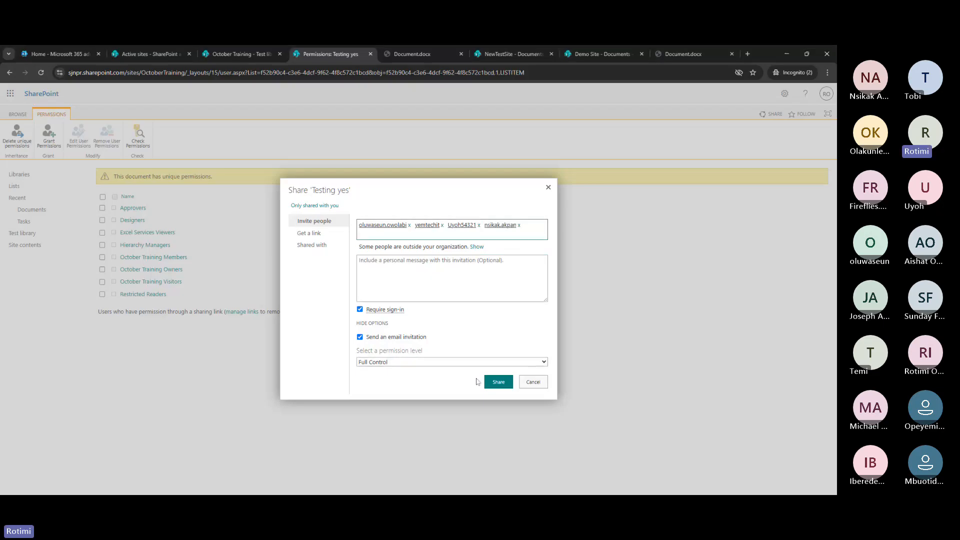
click(497, 383)
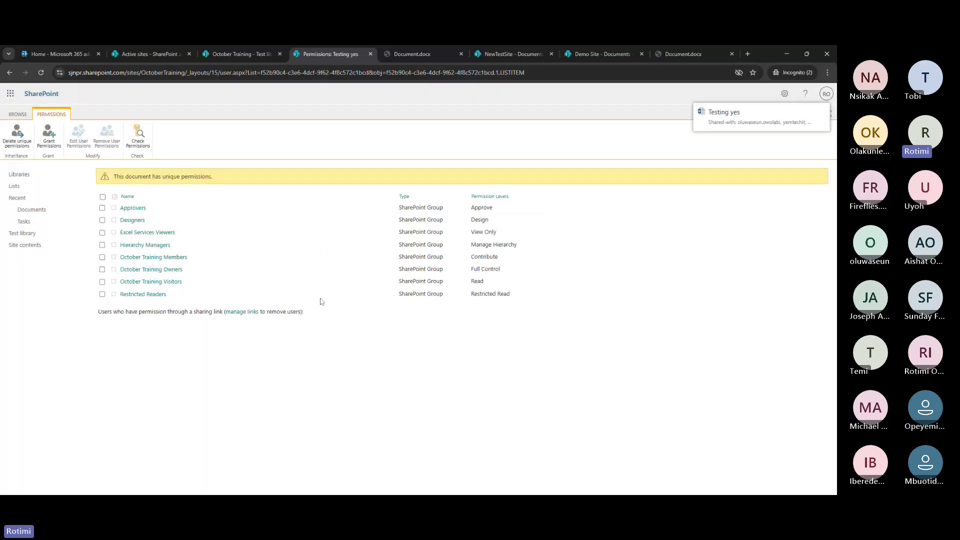
Refresh the permissions page, return to the Test library, and close the access overview
click(42, 72)
click(233, 53)
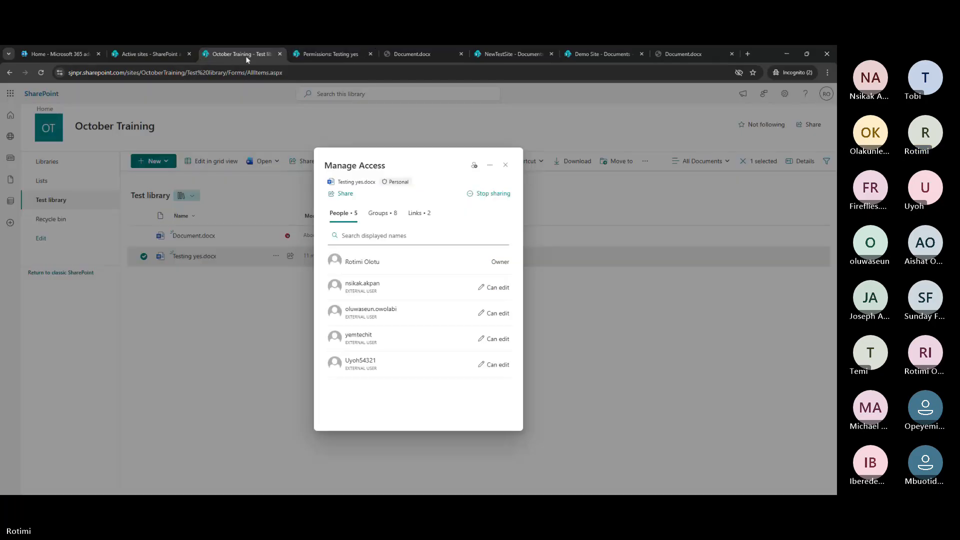
click(505, 165)
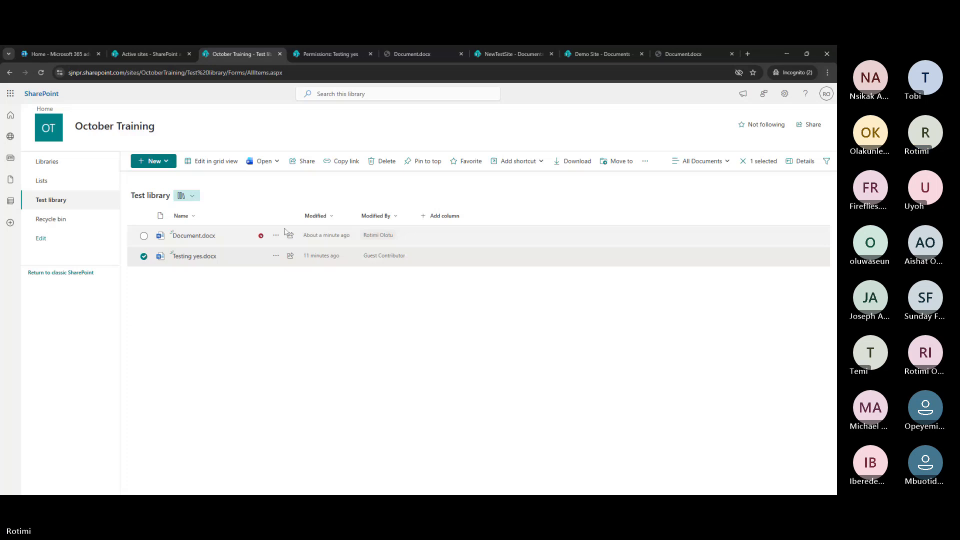
right_click(284, 233)
Confirm Document.docx has three never-expiring versions, then open the site Settings pane
click(312, 406)
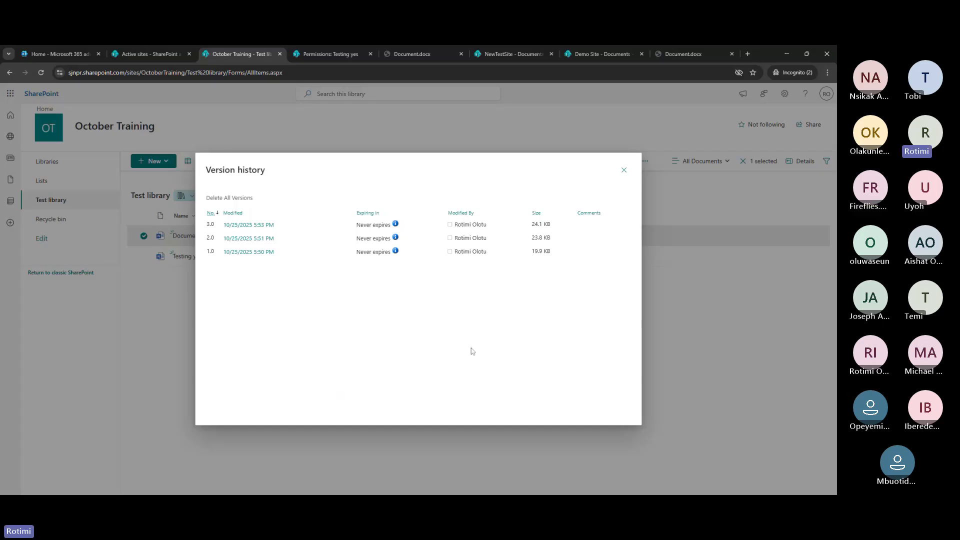
click(624, 170)
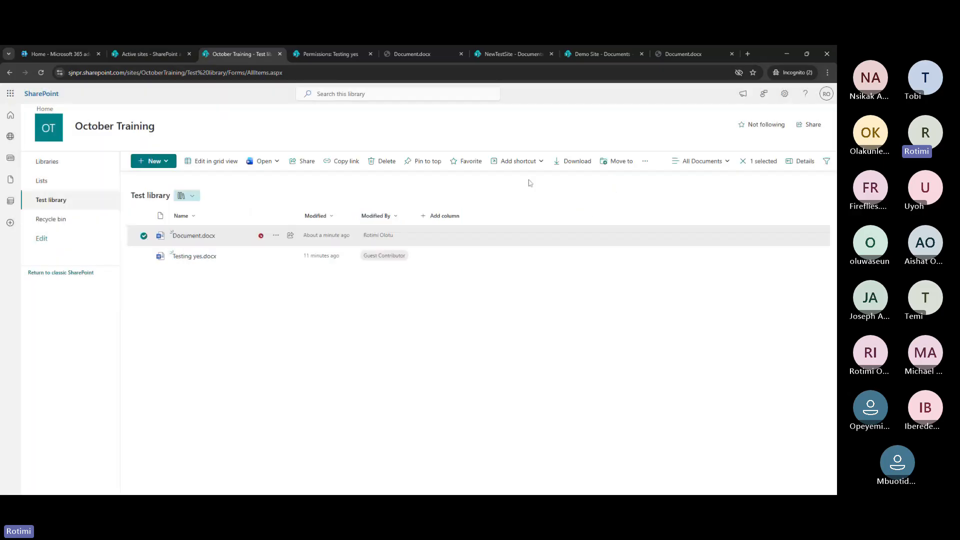
click(784, 96)
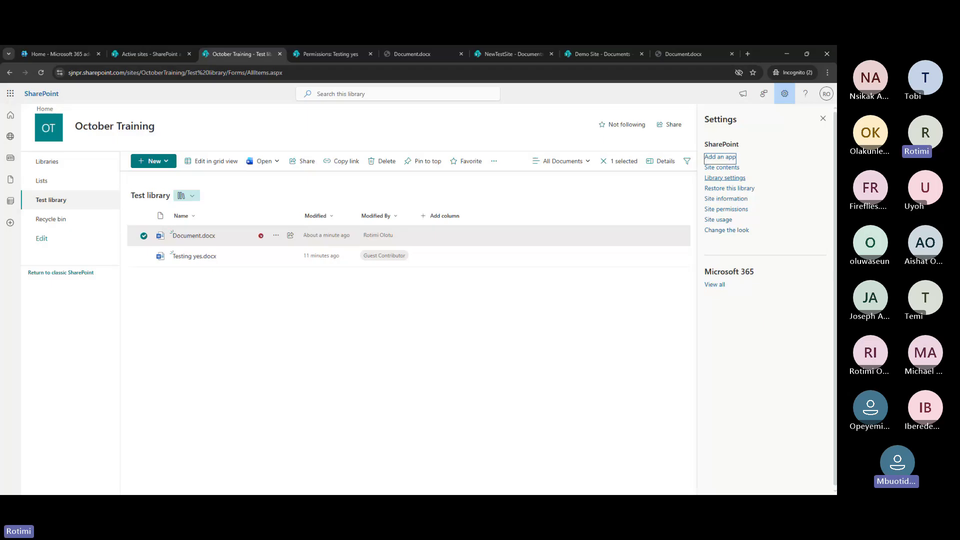
Open the Test library's full settings page via Library settings and More library settings
click(735, 178)
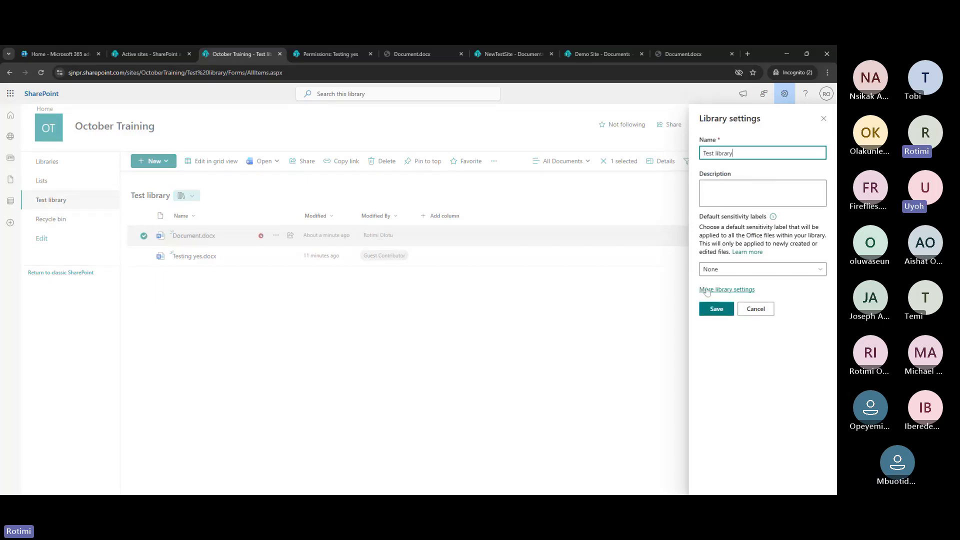
click(707, 290)
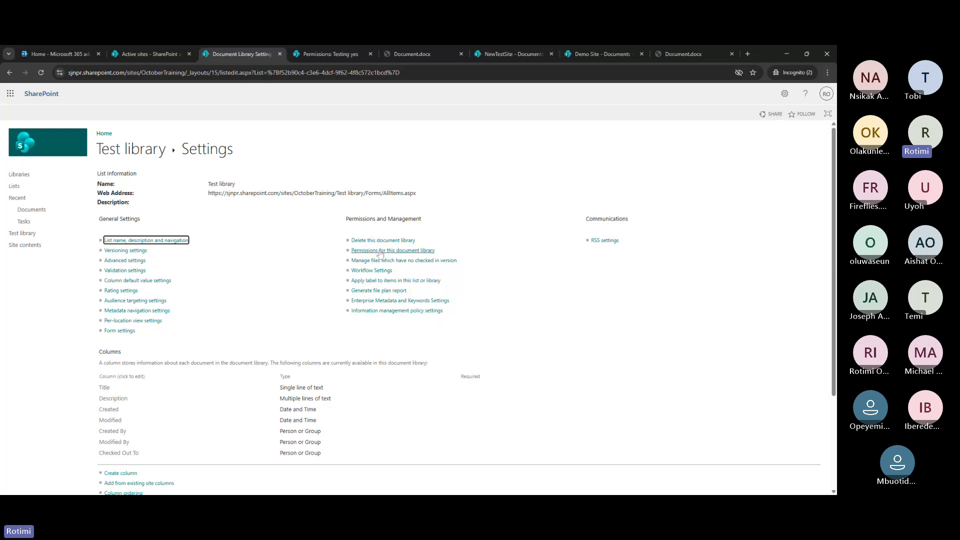
Save Test library versioning as major and minor draft versions, then go to Documents
click(115, 252)
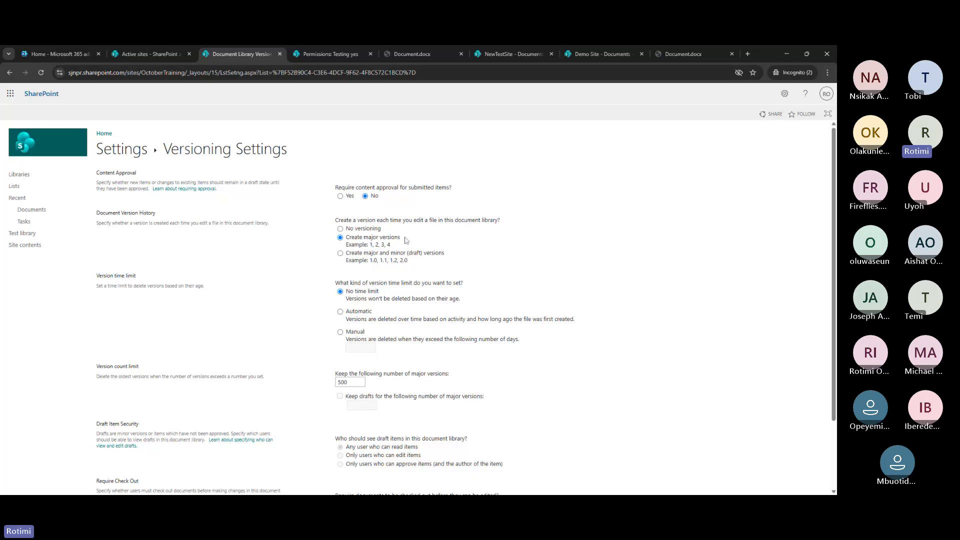
drag(404, 241, 347, 239)
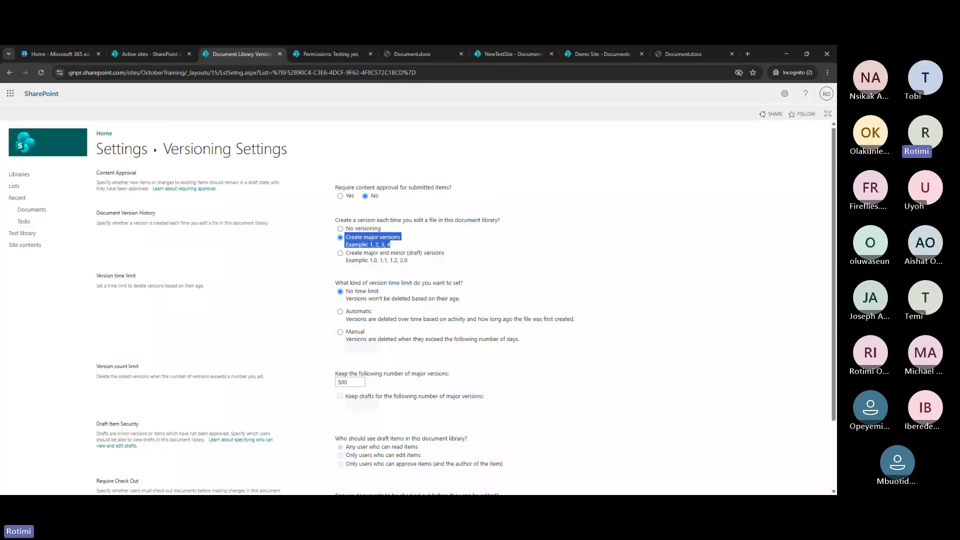
click(353, 254)
click(478, 252)
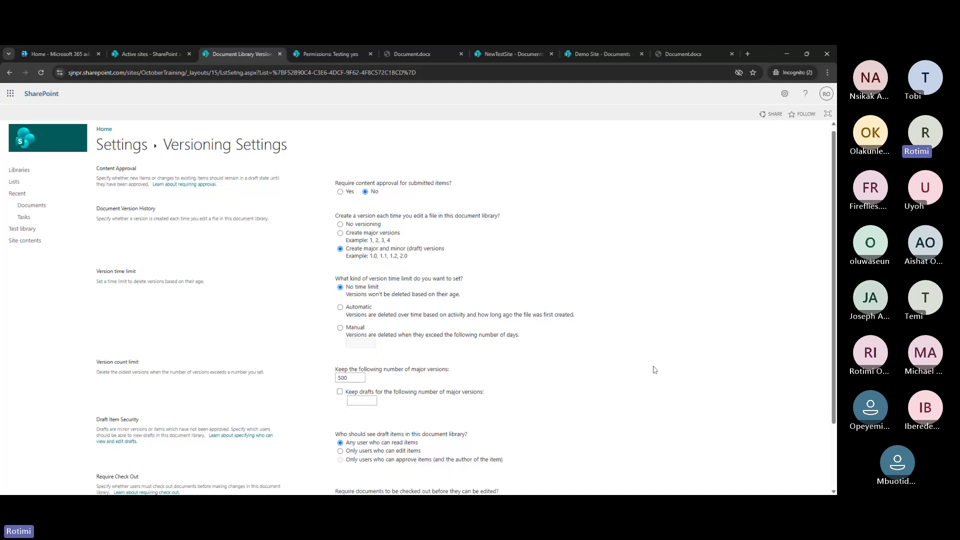
scroll(645, 375, down, 3)
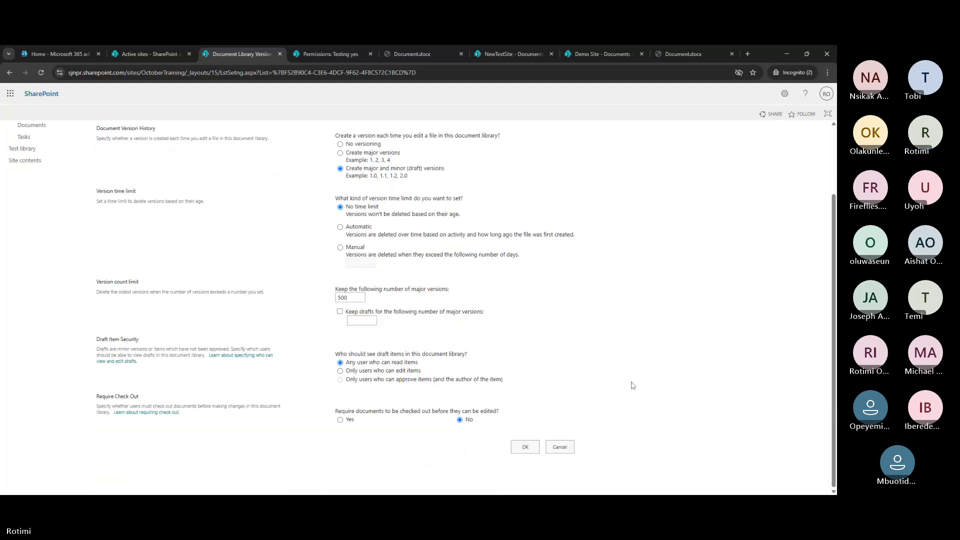
click(525, 448)
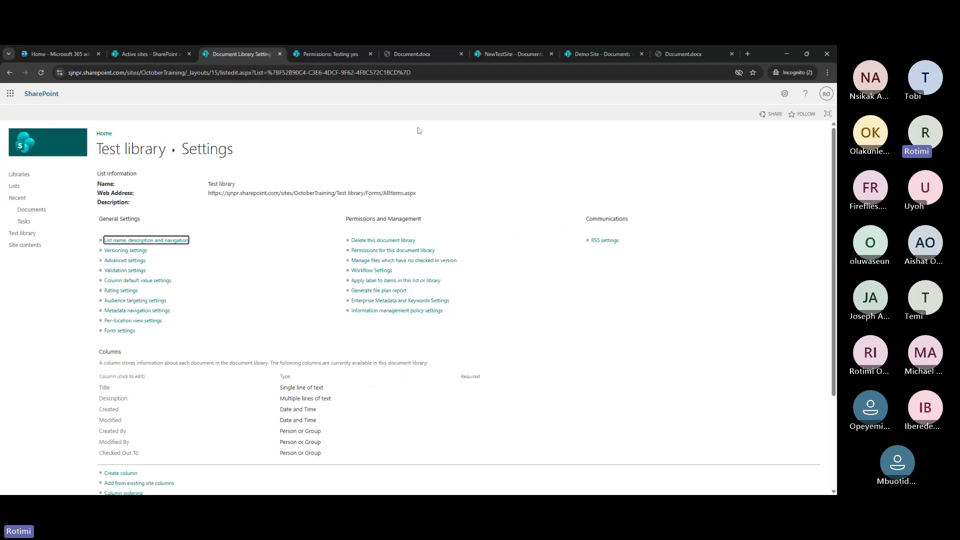
click(58, 210)
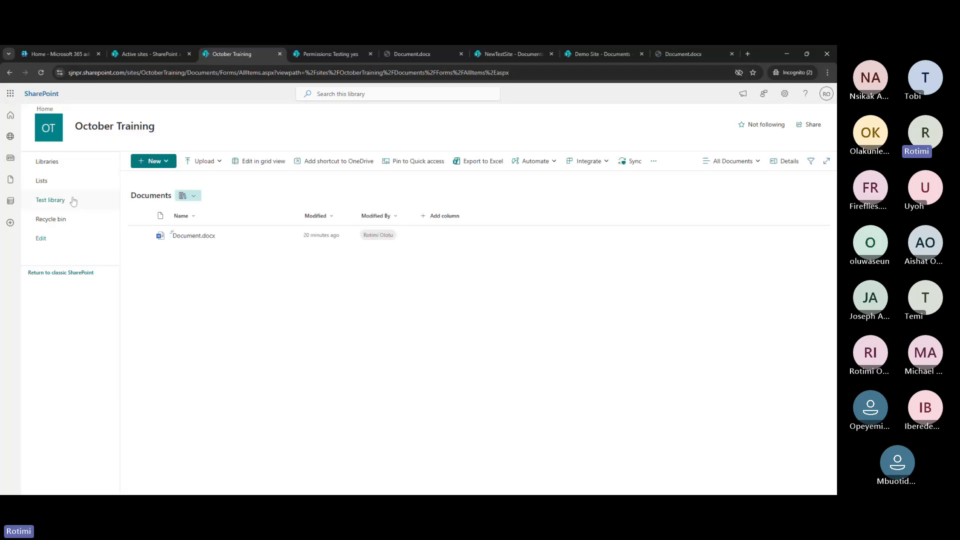
click(73, 201)
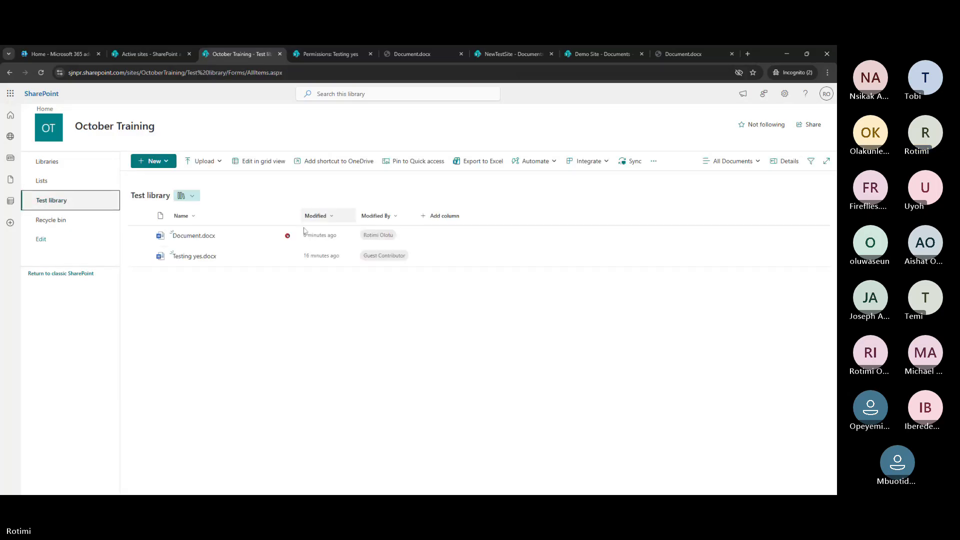
click(200, 241)
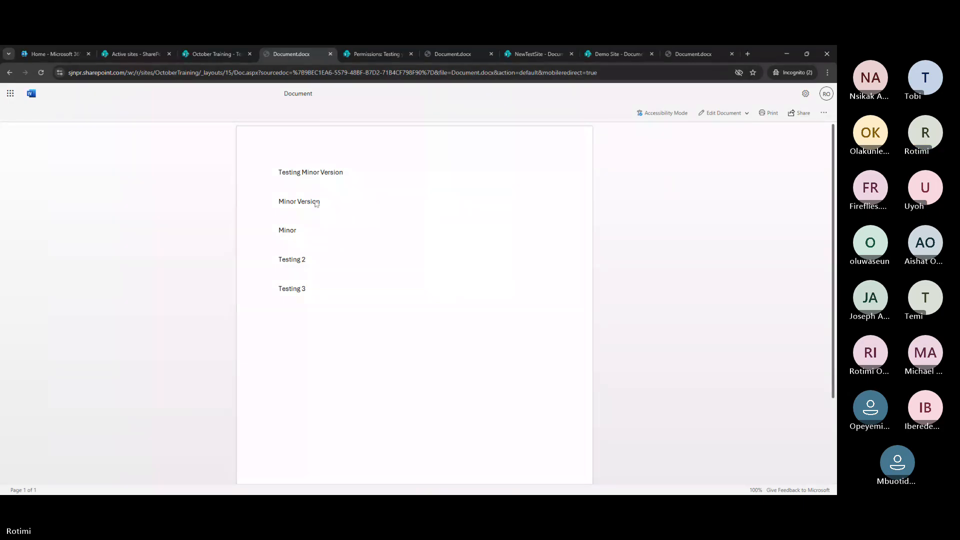
click(42, 74)
click(720, 113)
click(722, 134)
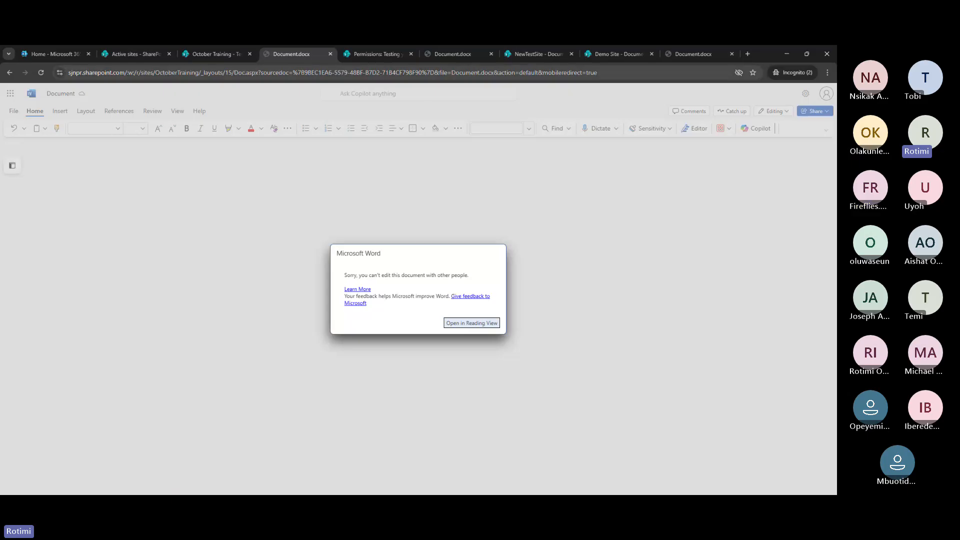
click(329, 54)
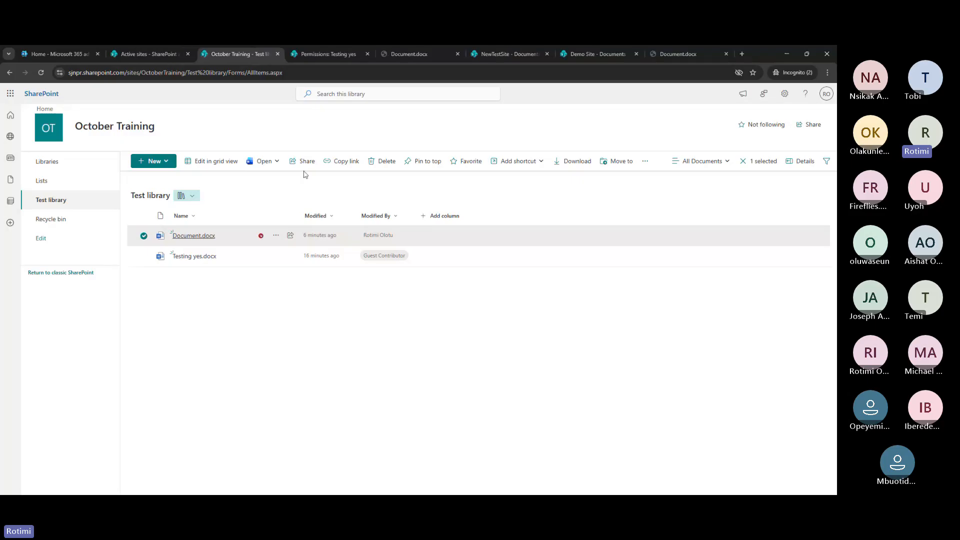
Check in Document.docx as 3.1 minor draft version with no comment
click(277, 236)
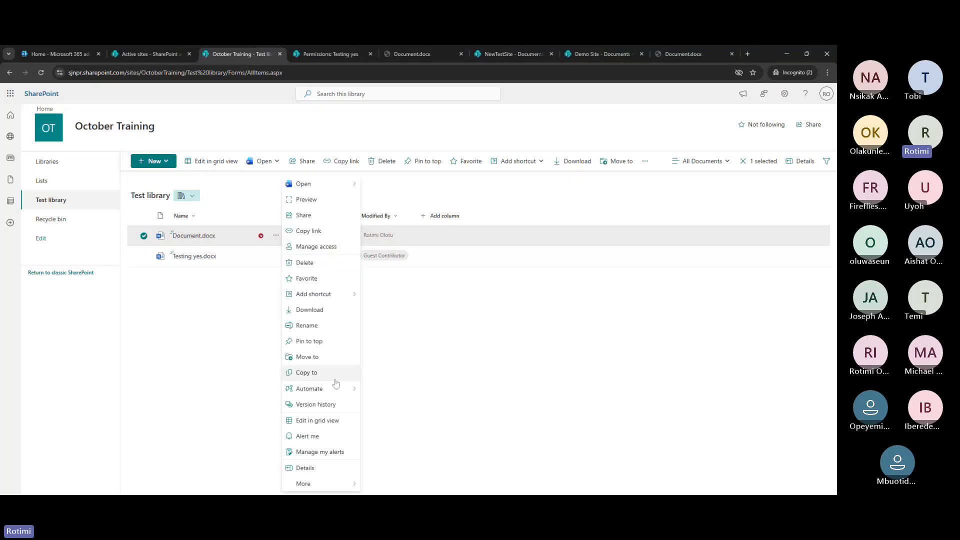
mouse_move(336, 487)
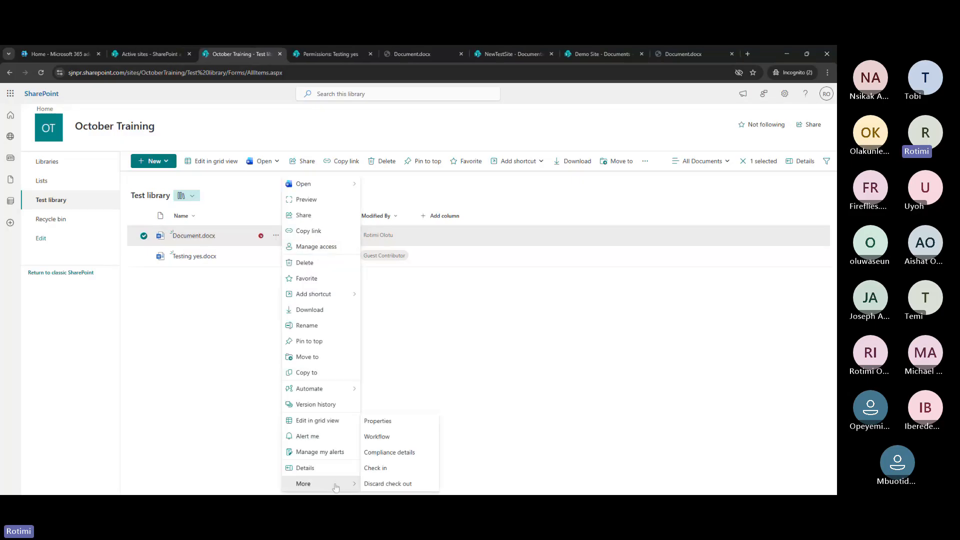
click(395, 470)
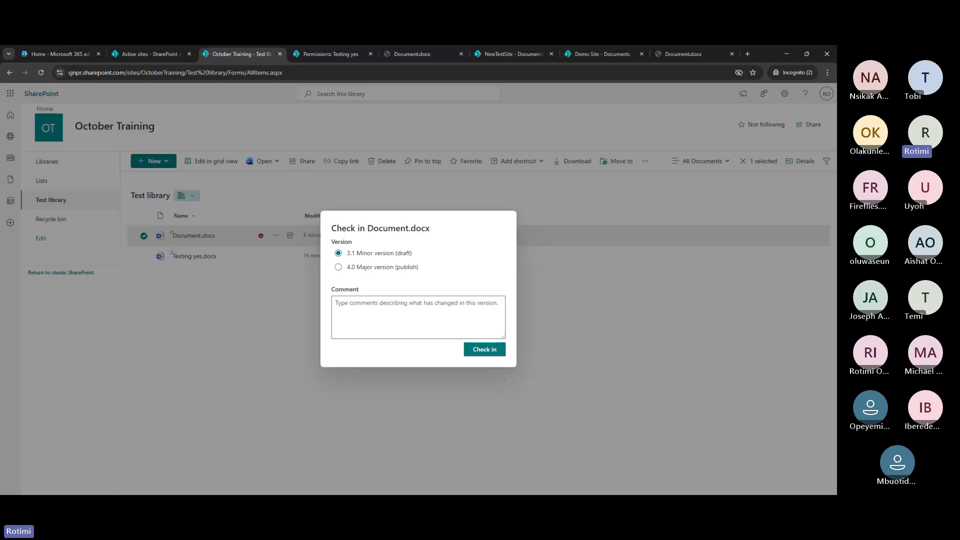
click(489, 350)
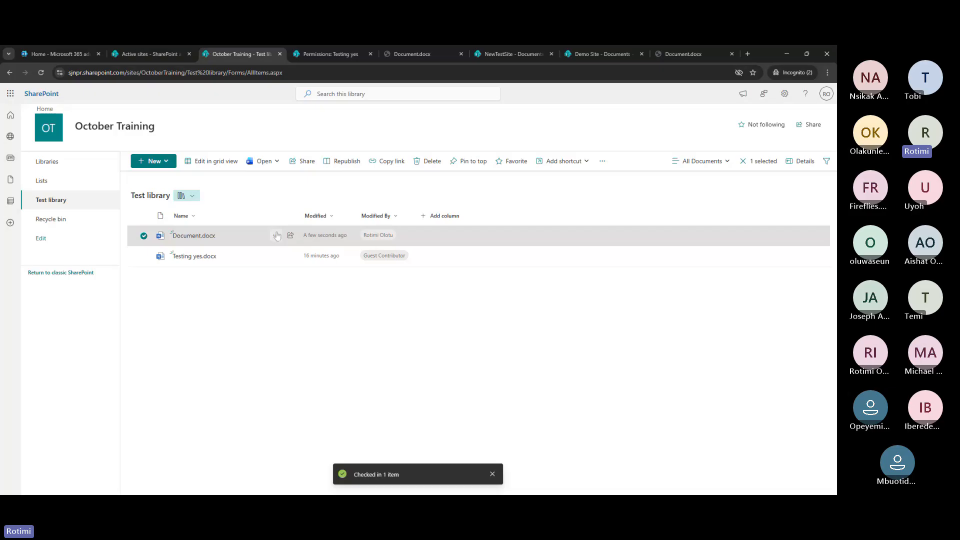
click(276, 235)
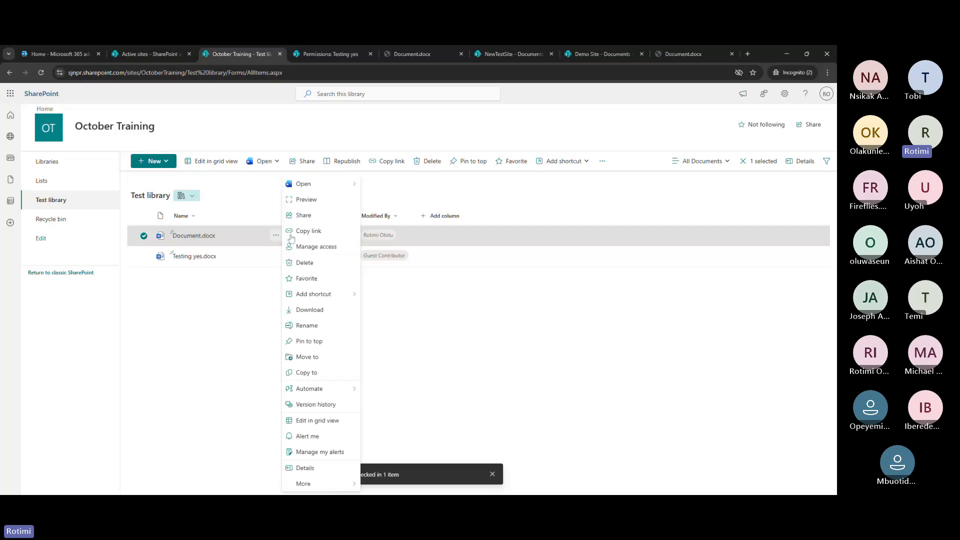
click(328, 408)
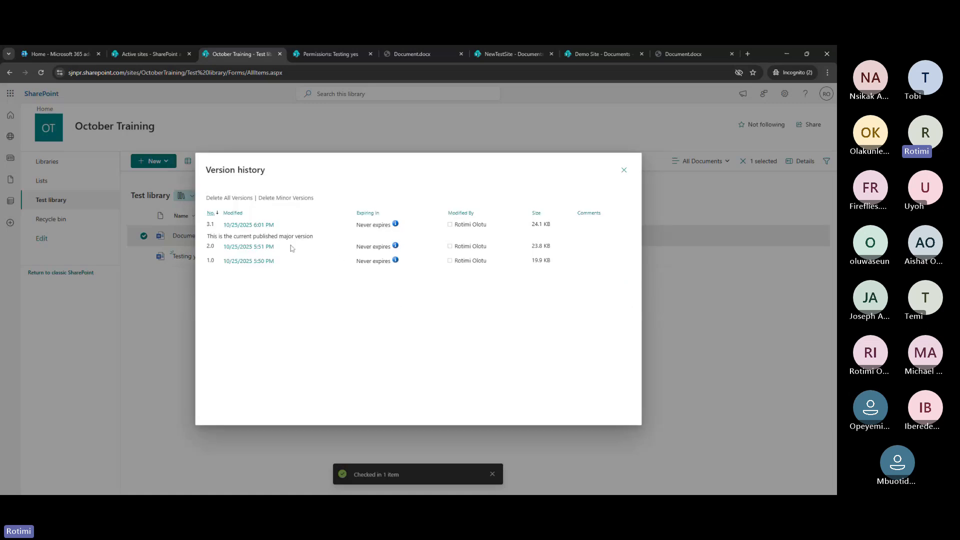
double_click(209, 225)
click(217, 281)
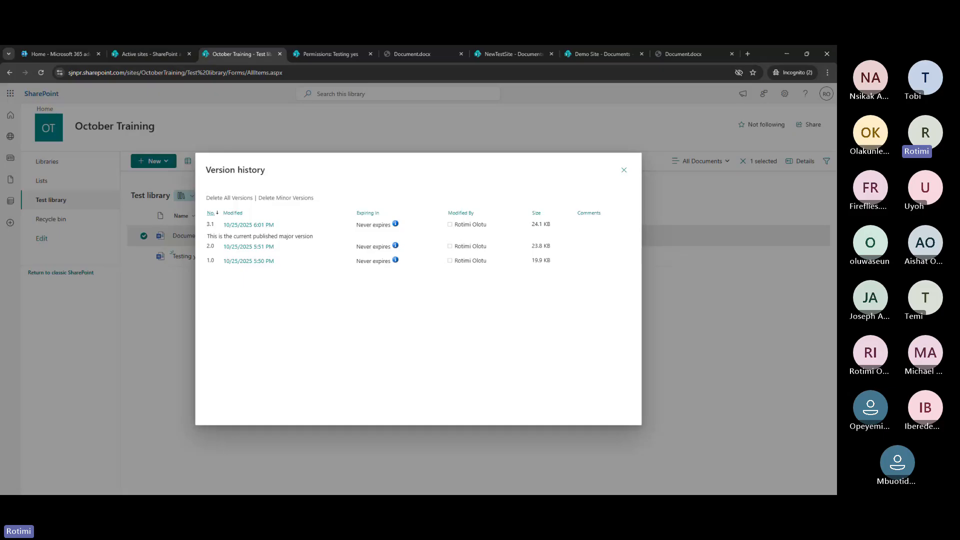
mouse_move(260, 230)
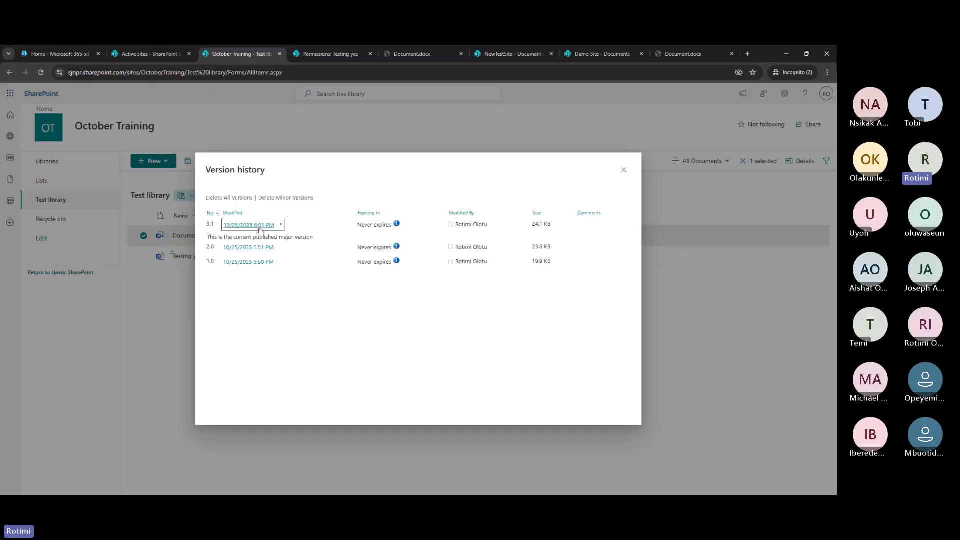
click(281, 226)
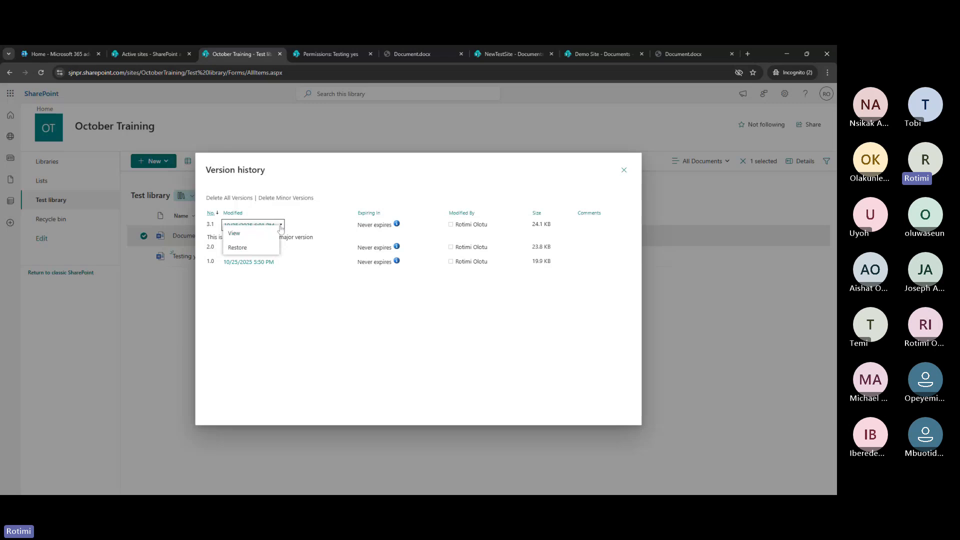
click(241, 234)
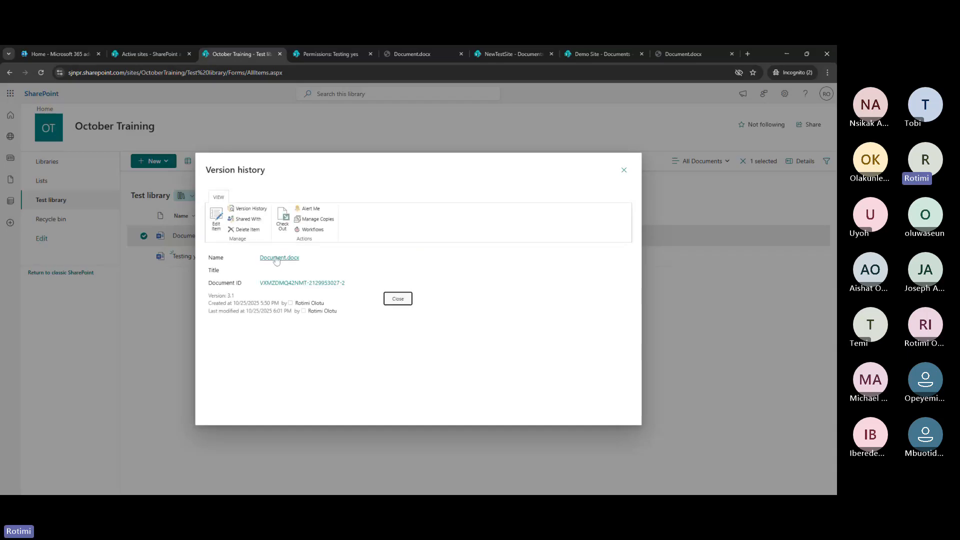
click(277, 258)
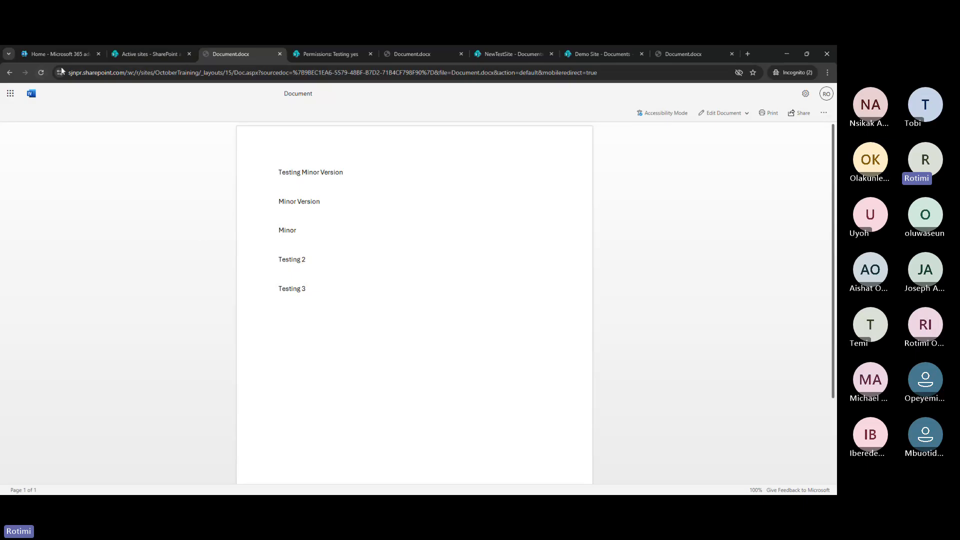
click(11, 72)
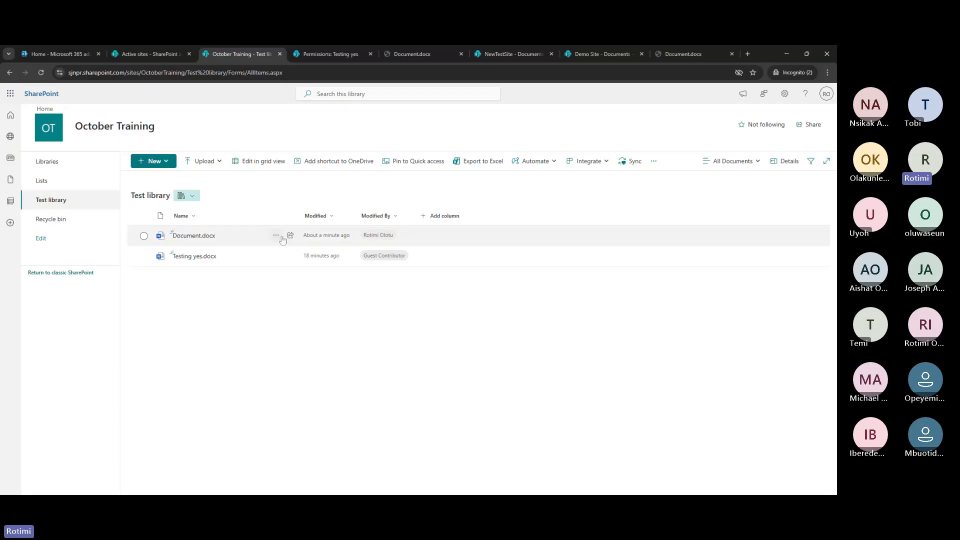
Restore version 1.0 of Document.docx from its version history so it becomes version 3.2
click(281, 238)
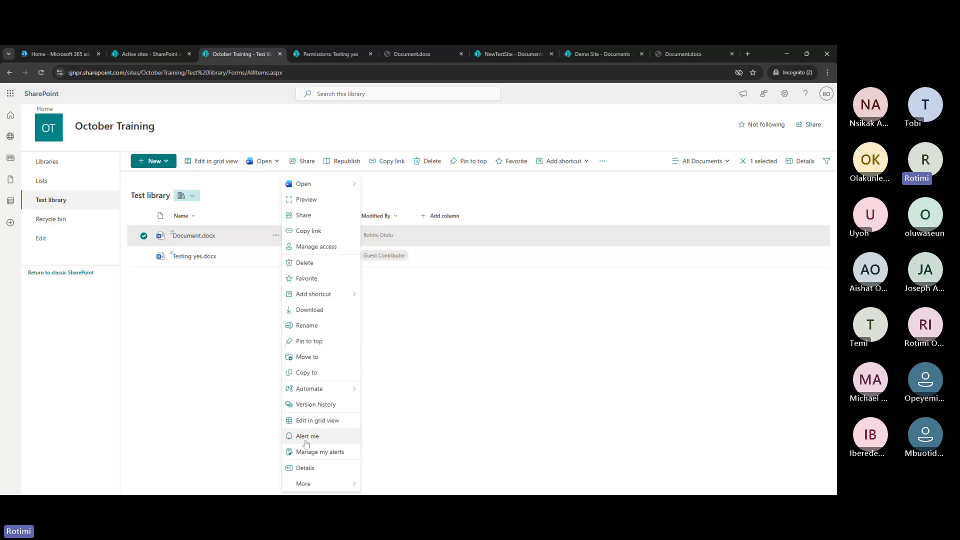
click(318, 407)
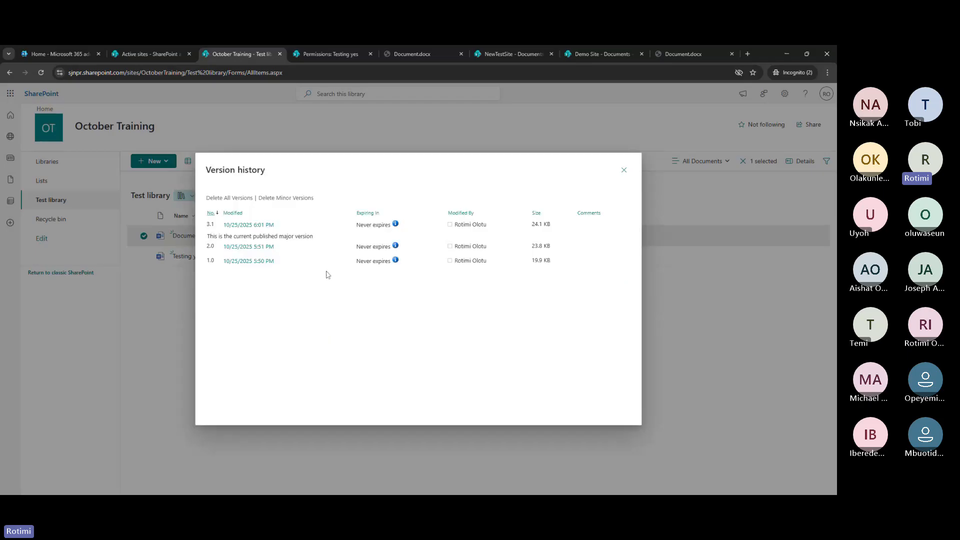
mouse_move(267, 264)
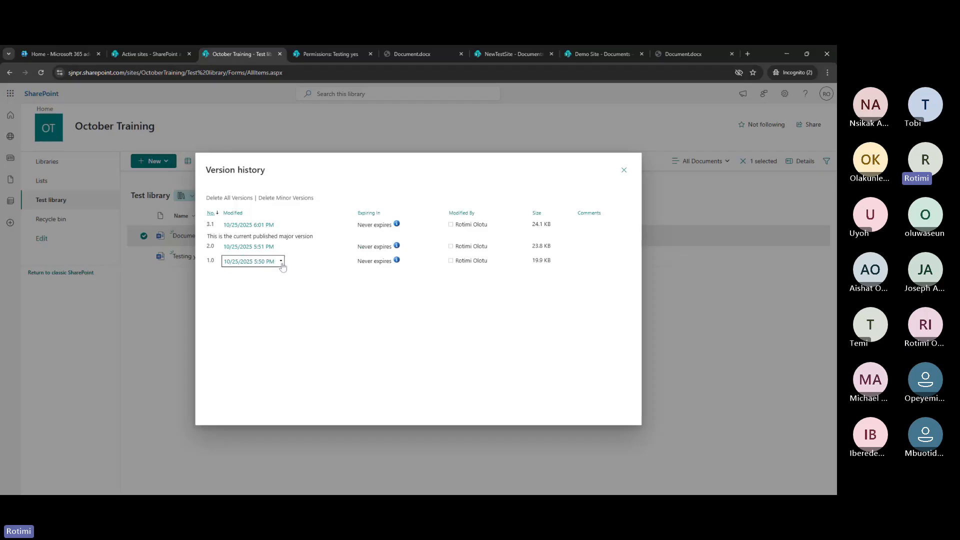
click(281, 262)
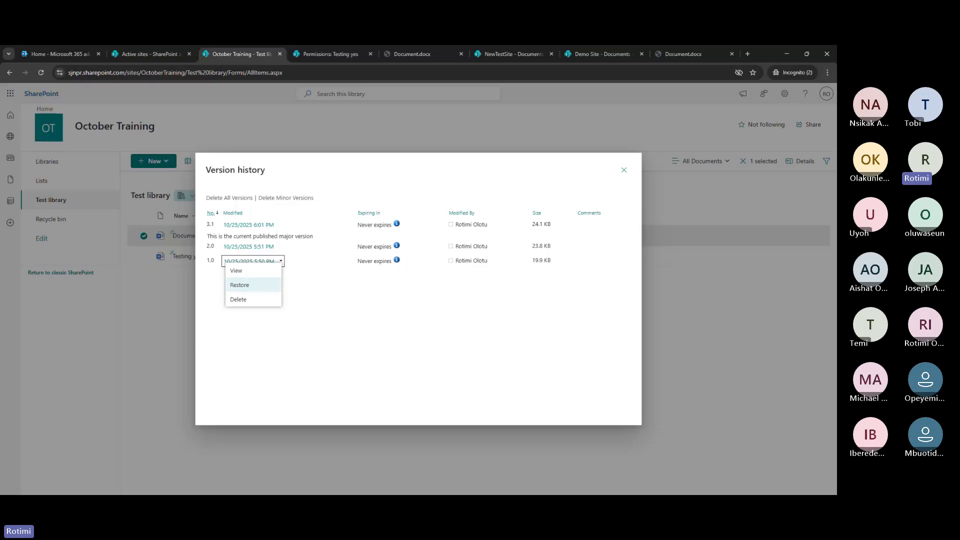
click(237, 289)
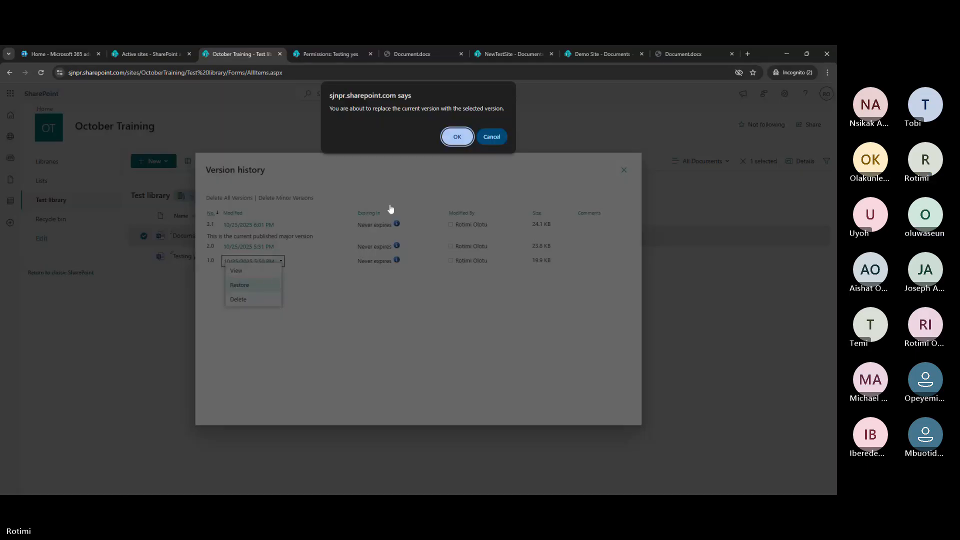
click(455, 137)
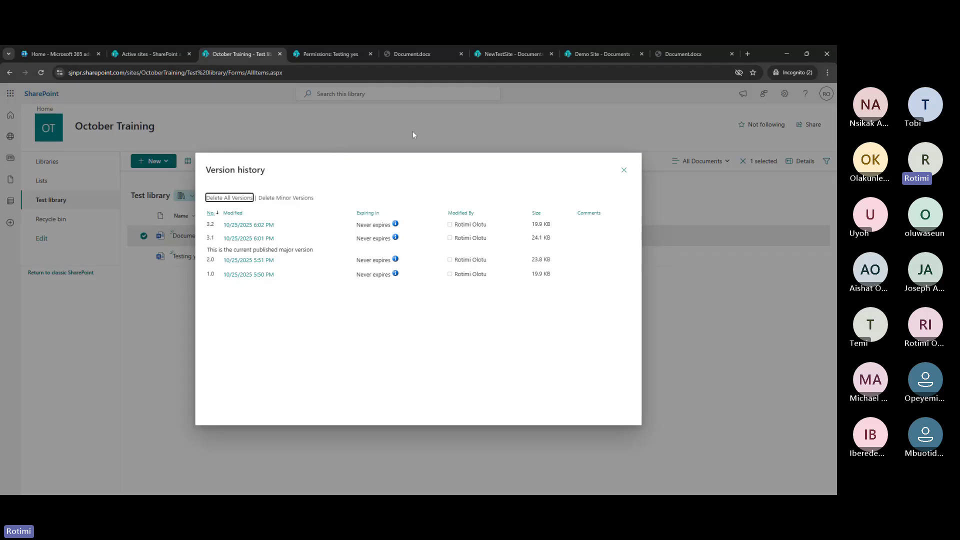
Close the version history, view Document.docx in a new tab, then return to the Test library tab
click(625, 170)
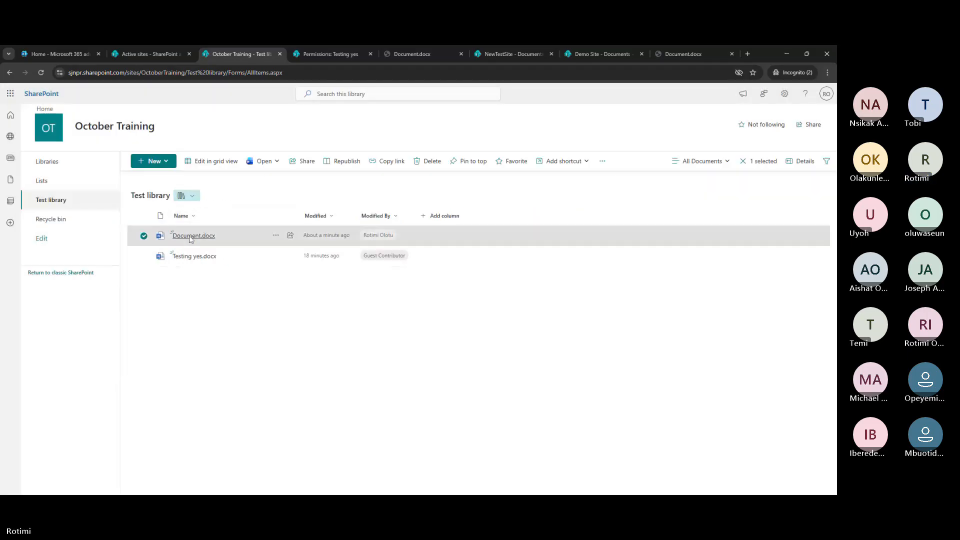
click(191, 238)
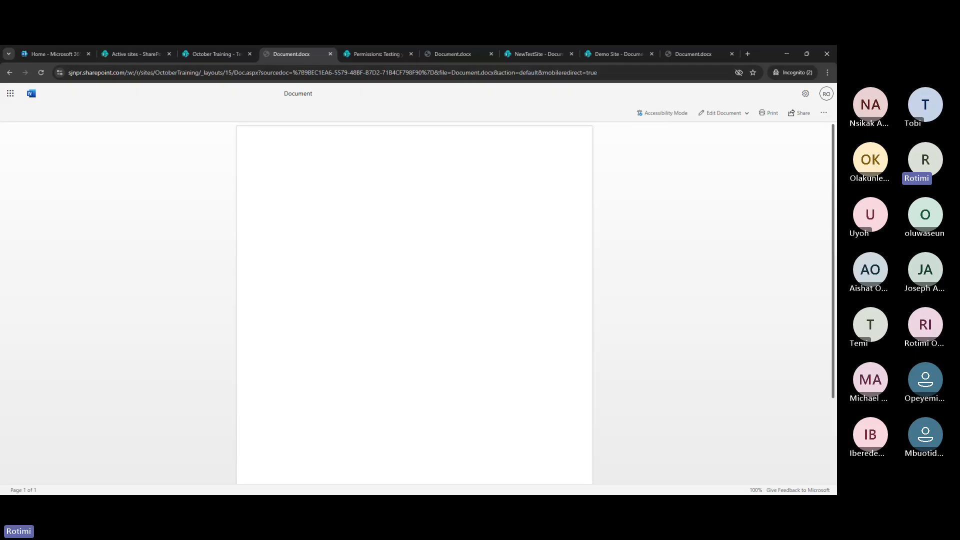
click(212, 50)
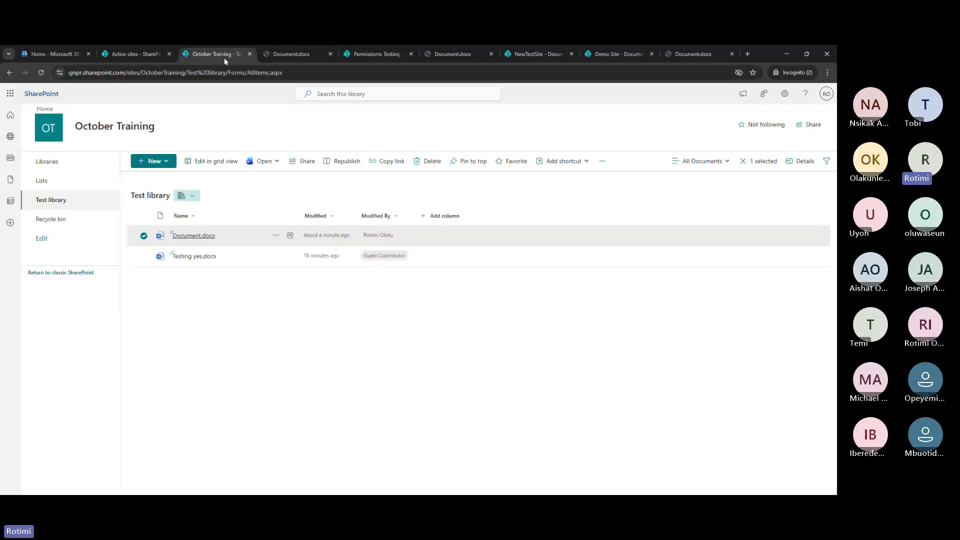
Restore Document.docx's version 3.1 as current version 3.3 and close the version history
click(275, 235)
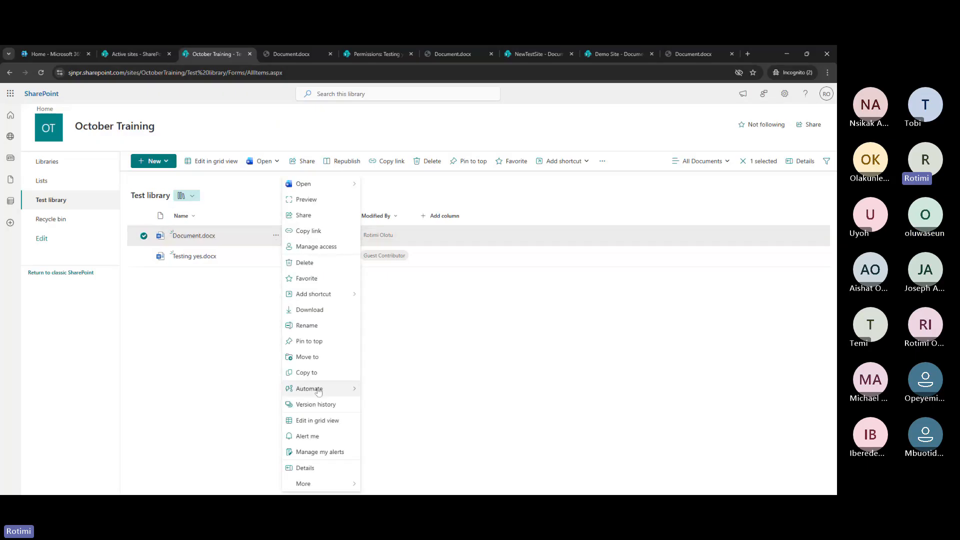
click(313, 405)
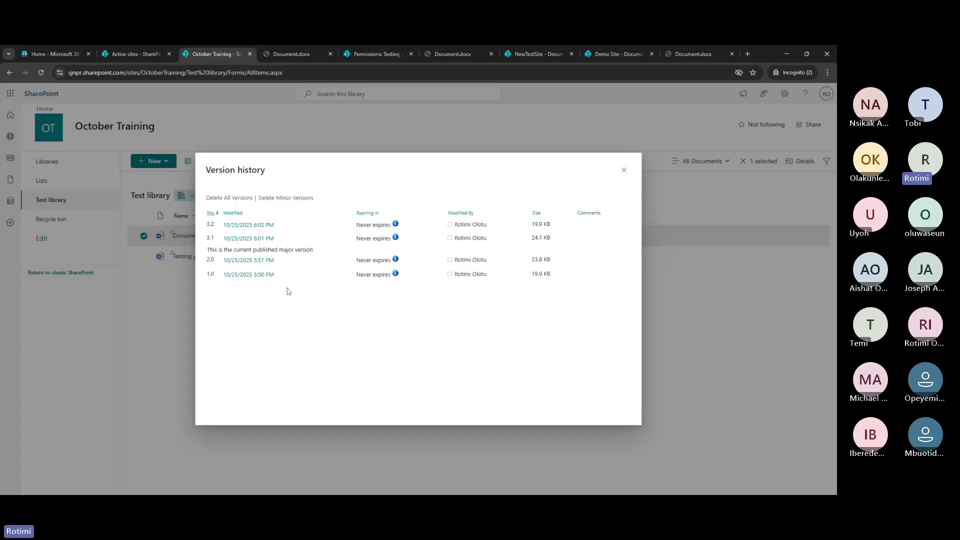
click(281, 240)
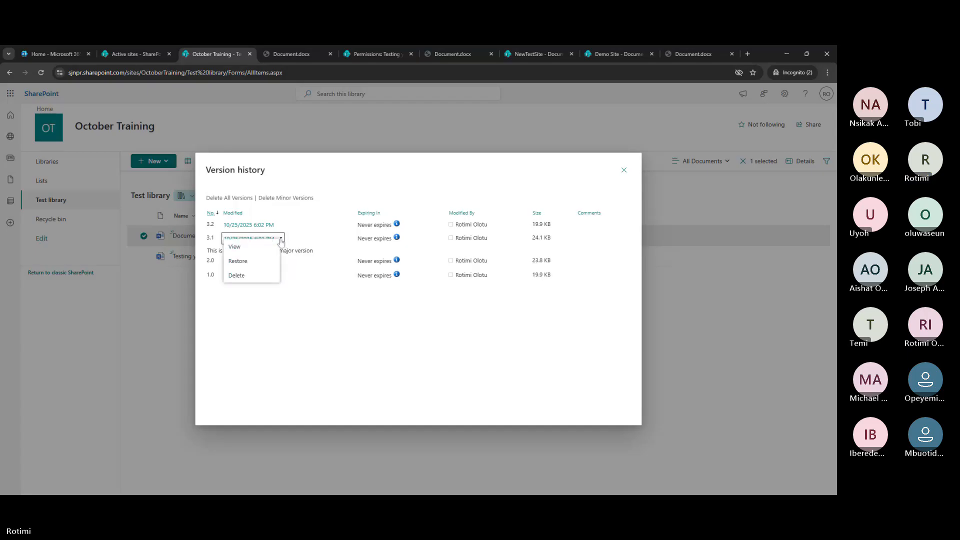
click(246, 263)
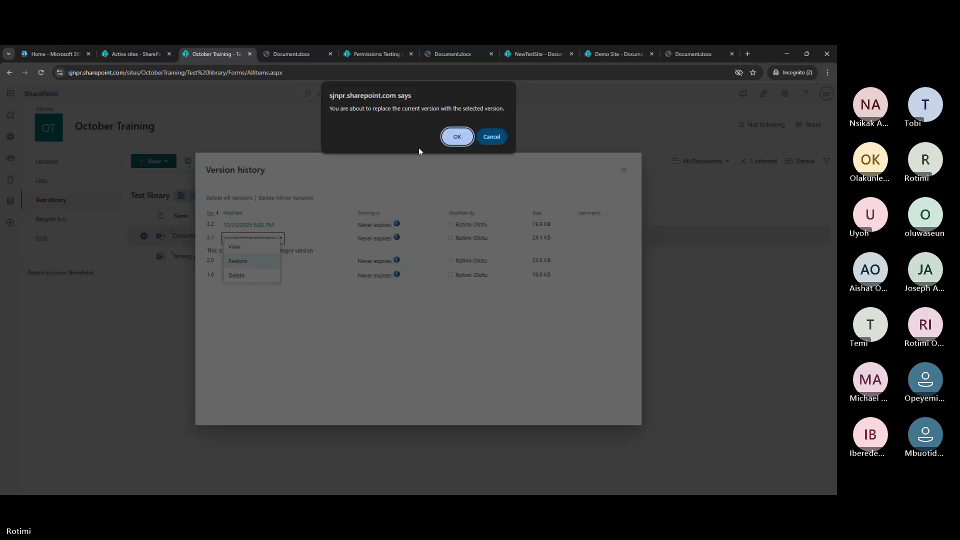
click(458, 138)
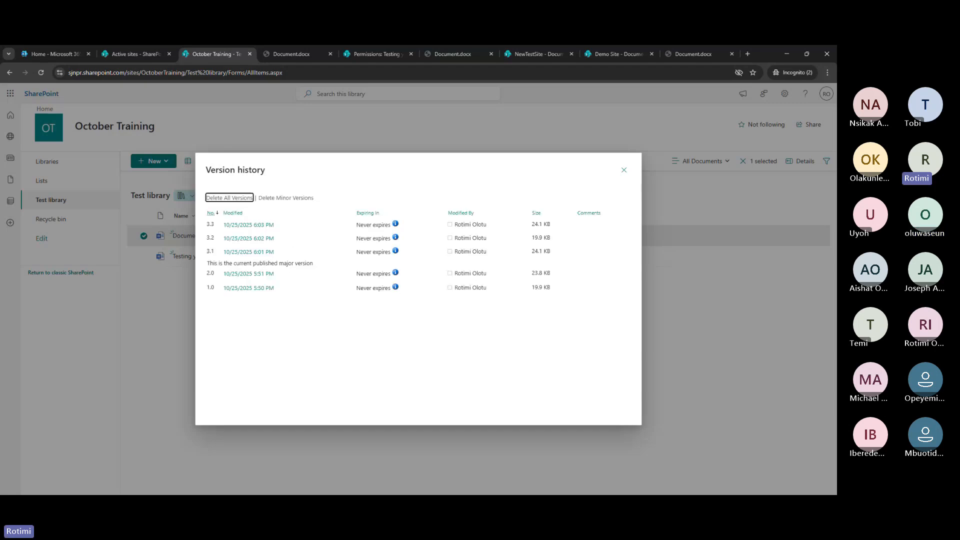
click(624, 171)
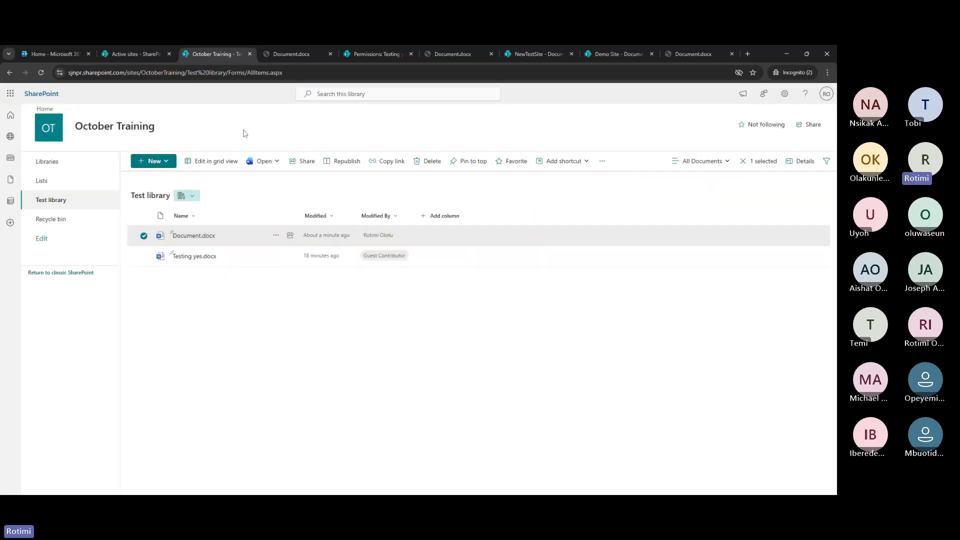
click(330, 54)
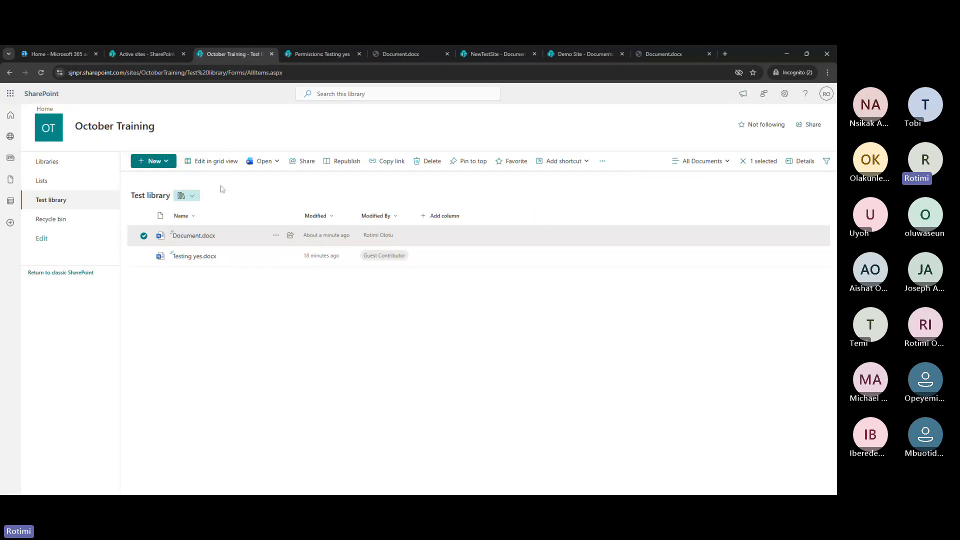
click(193, 236)
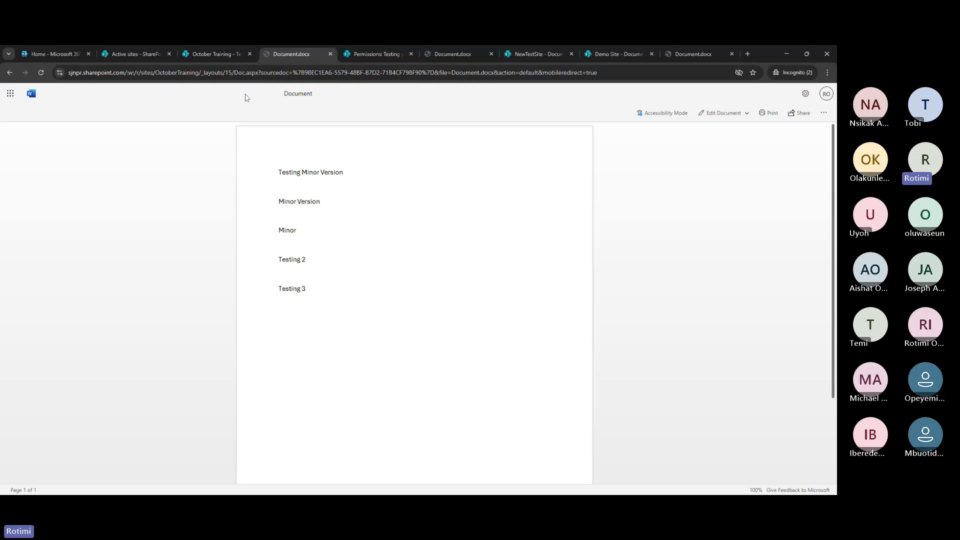
click(215, 54)
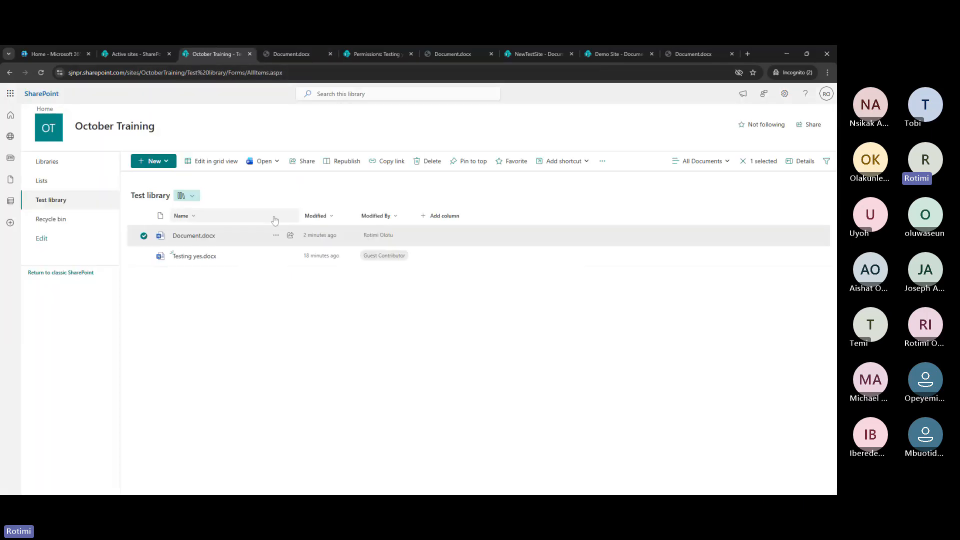
click(275, 235)
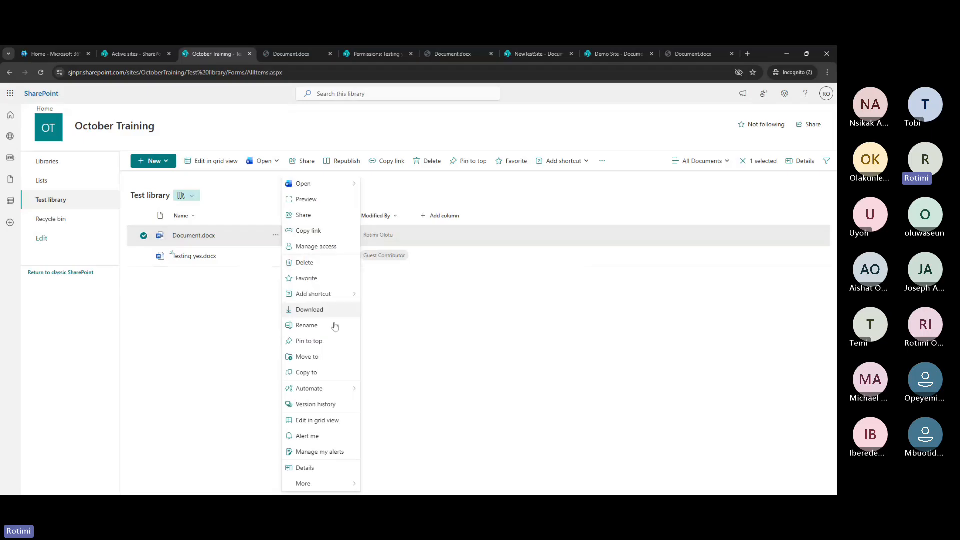
click(322, 405)
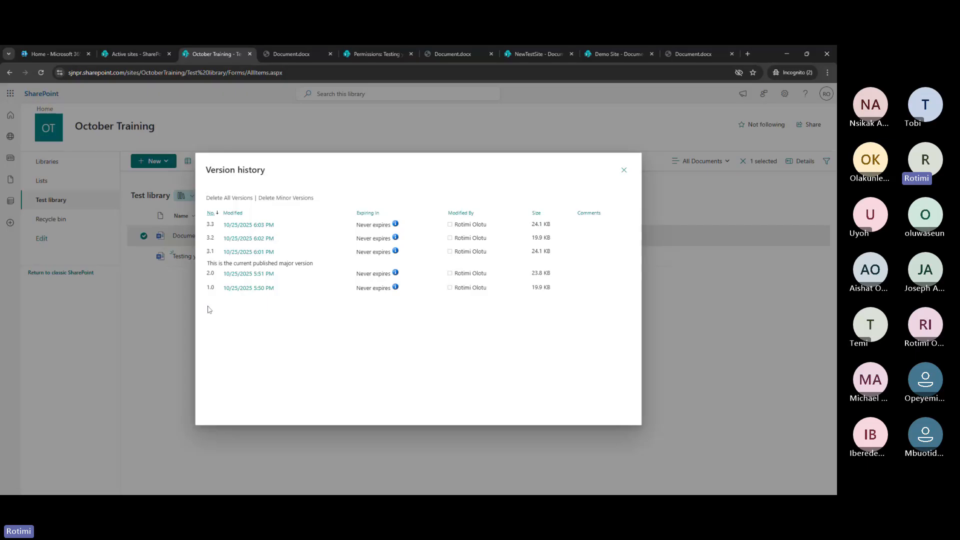
mouse_move(217, 303)
mouse_down()
mouse_move(225, 288)
mouse_move(210, 285)
mouse_move(219, 311)
mouse_up()
mouse_move(262, 294)
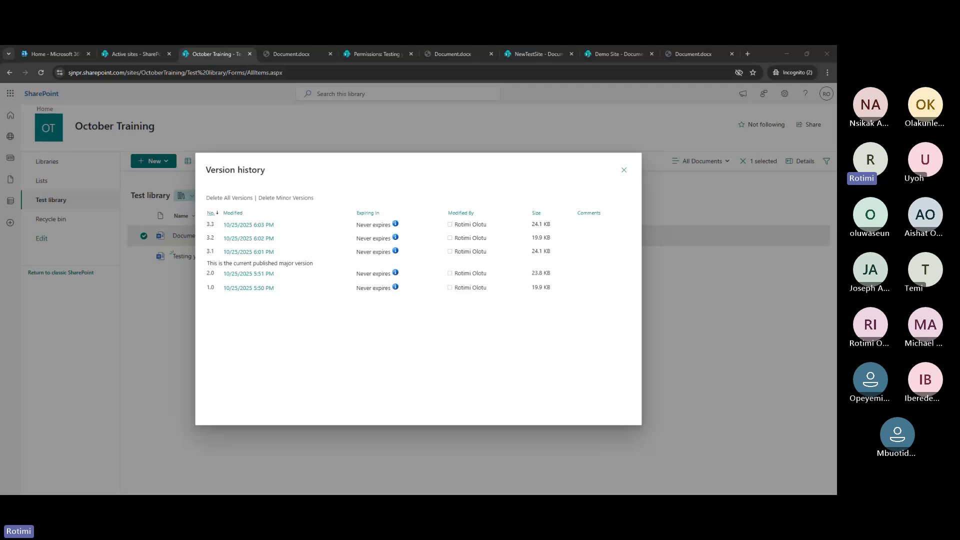
Close the version history and reach the Test library's Versioning Settings page through Library settings
click(624, 170)
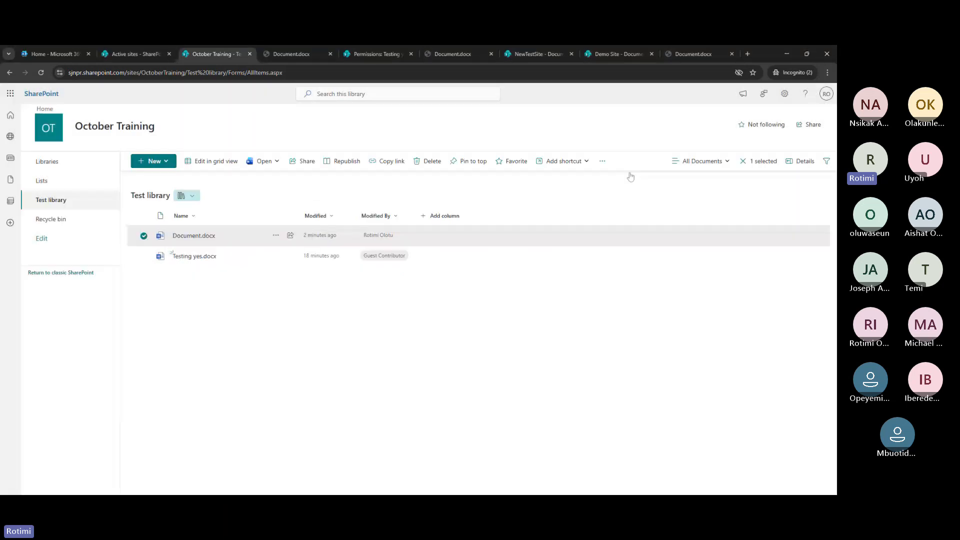
click(786, 94)
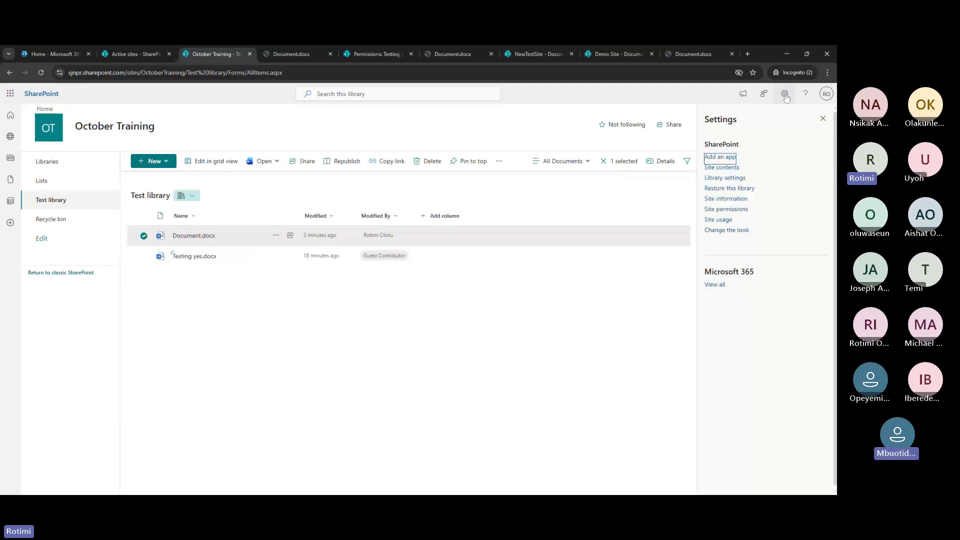
click(730, 179)
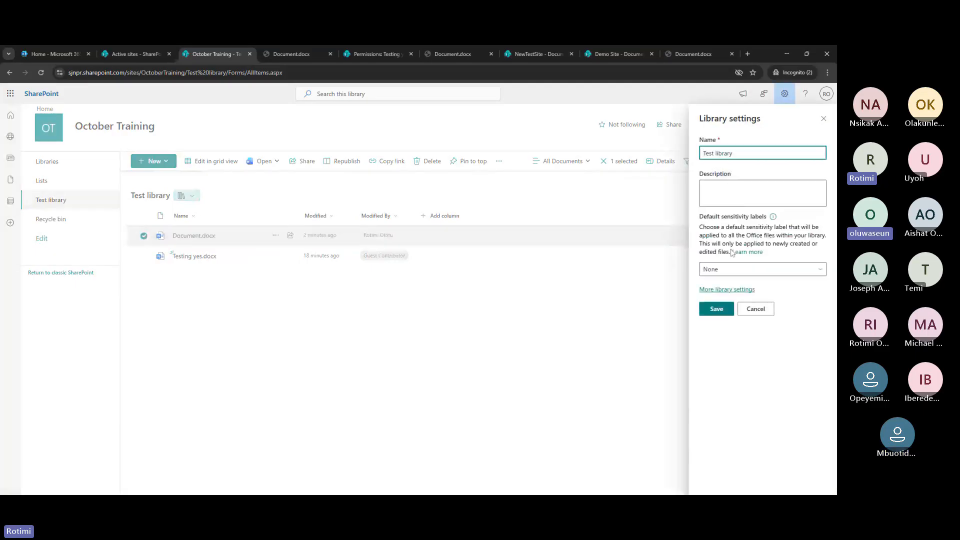
click(728, 291)
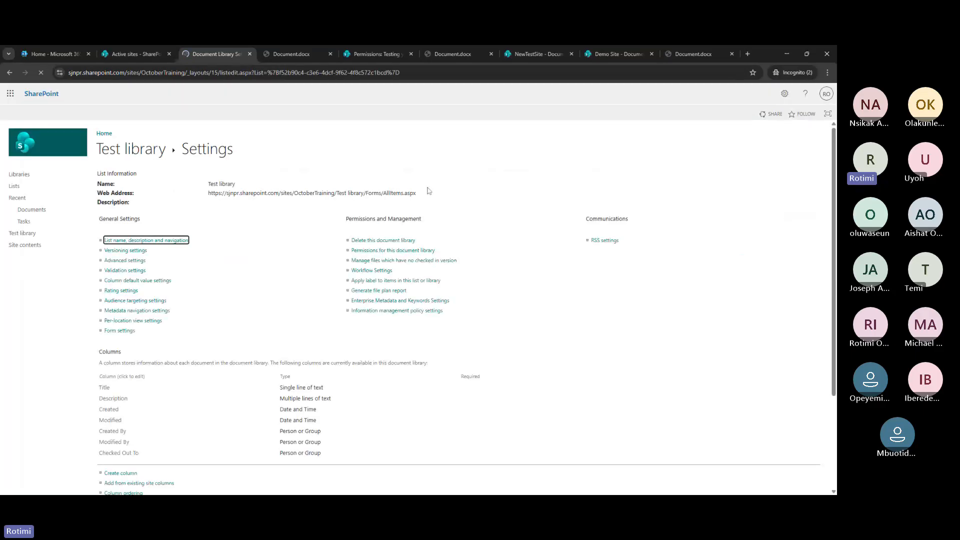
click(126, 250)
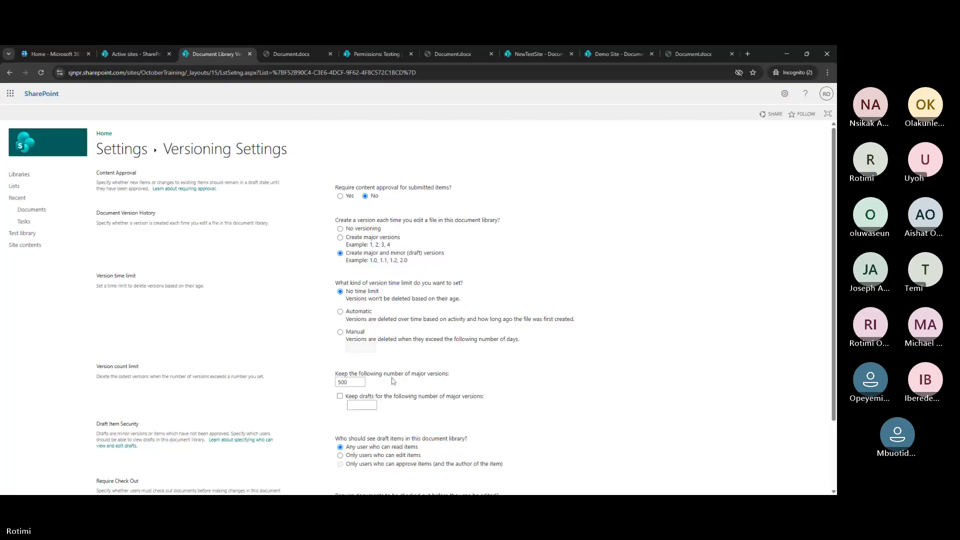
Switch the version time limit to Manual and enter 30 days
scroll(393, 381, down, 2)
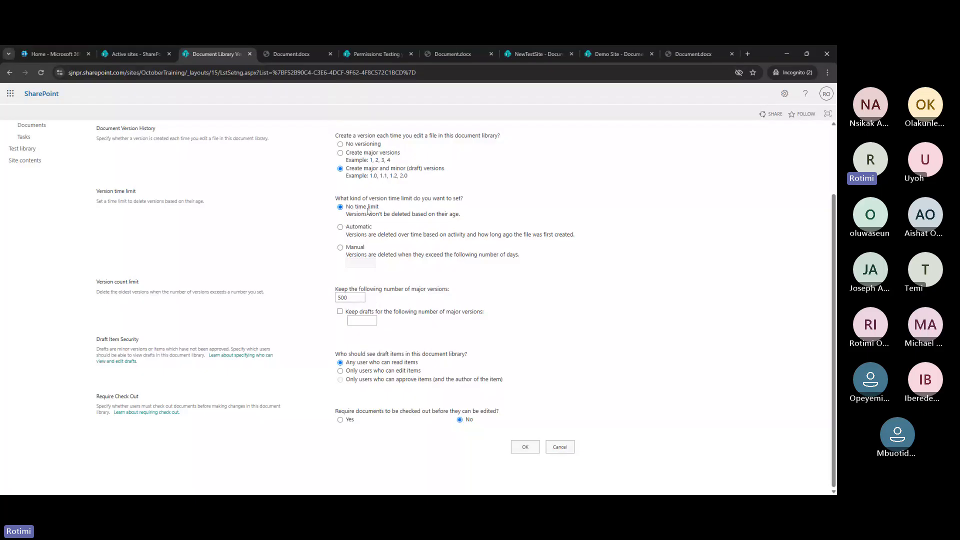
click(340, 248)
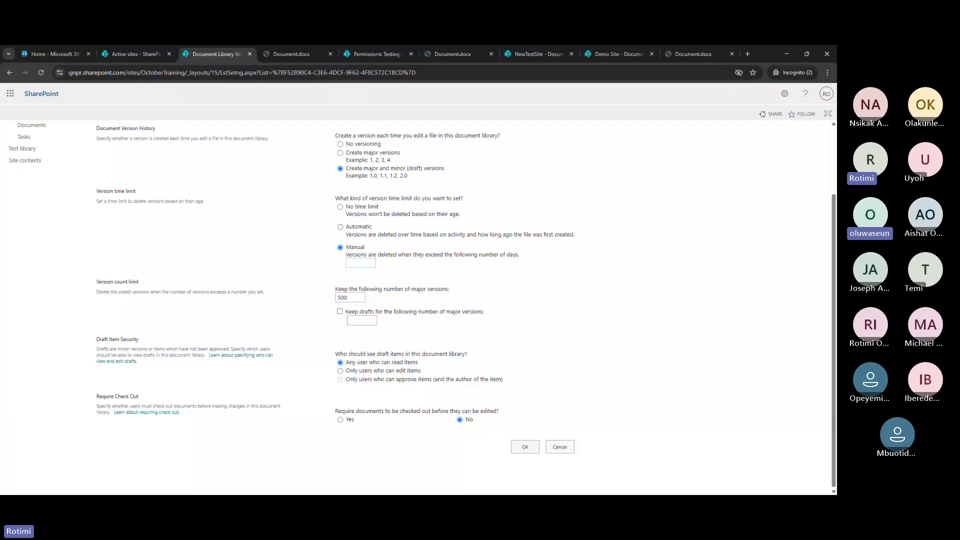
click(361, 263)
text(3)
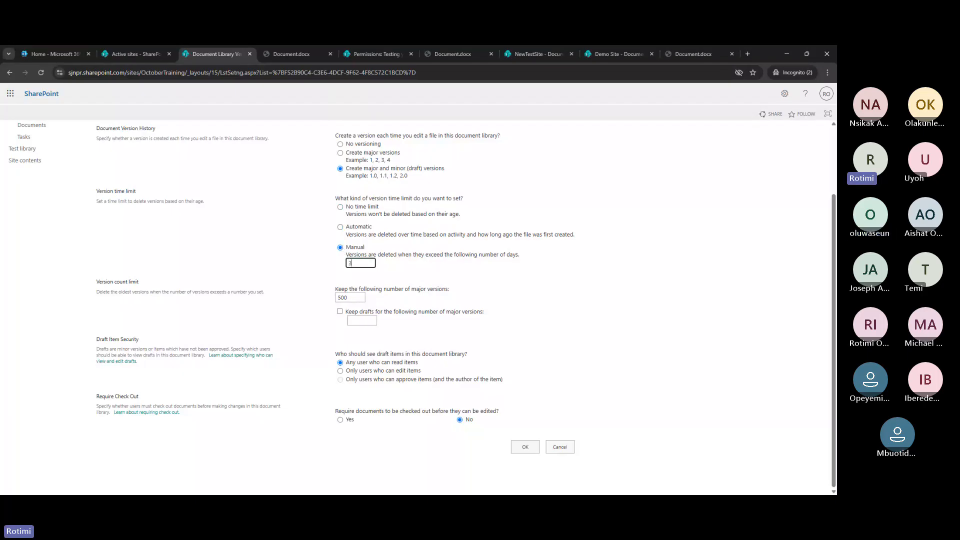
text(0)
Select the 500 major versions value, then go back to the Test library list
click(354, 298)
drag(349, 298, 329, 298)
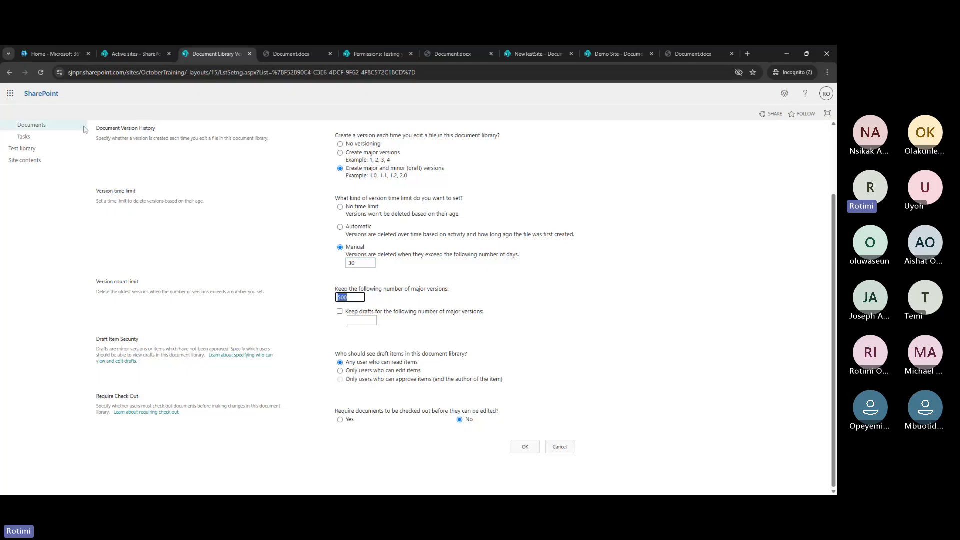
click(25, 149)
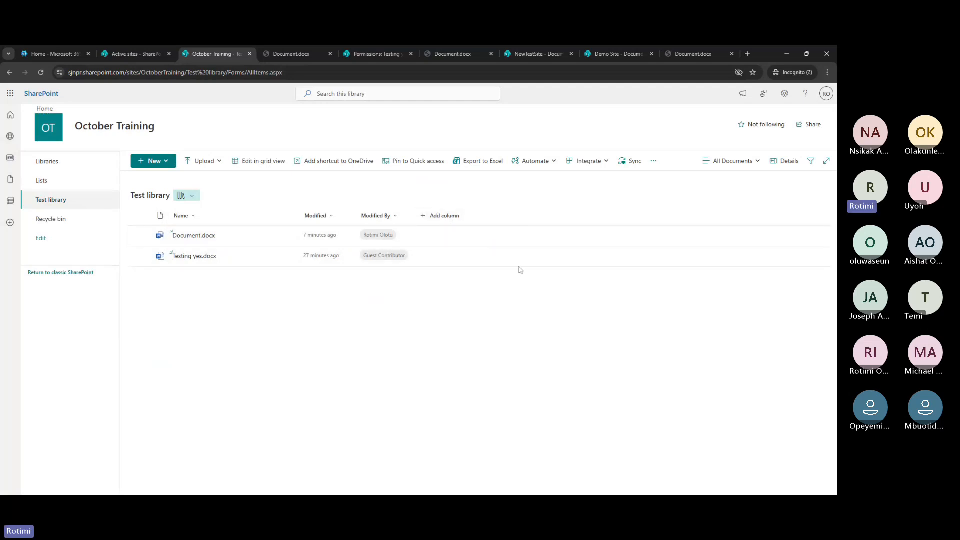
Tick File Size in Show or hide columns and apply it to the Test library view
click(444, 217)
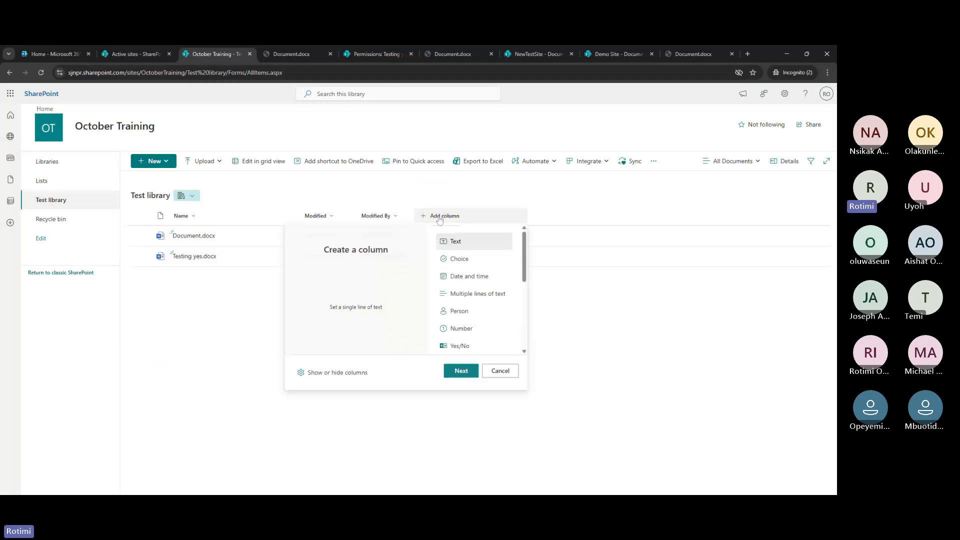
click(439, 219)
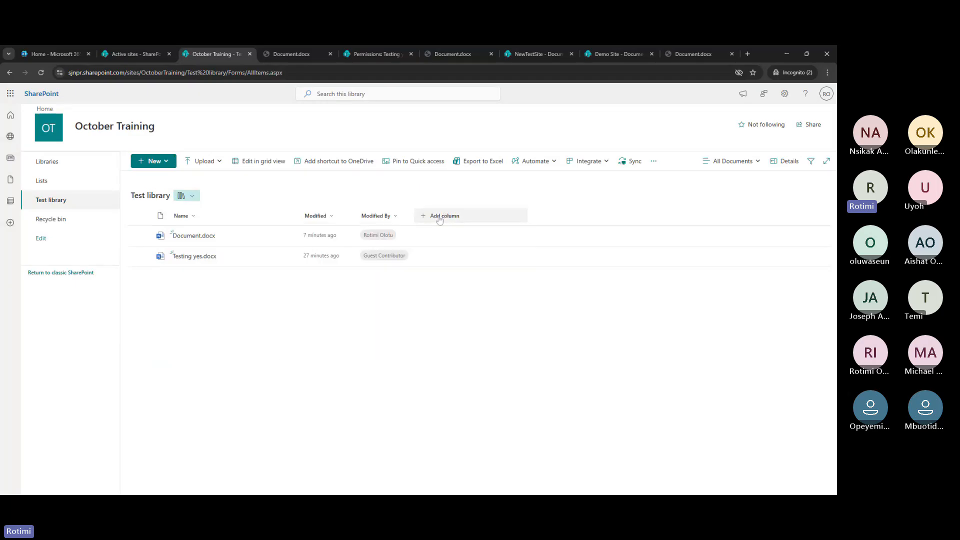
click(440, 220)
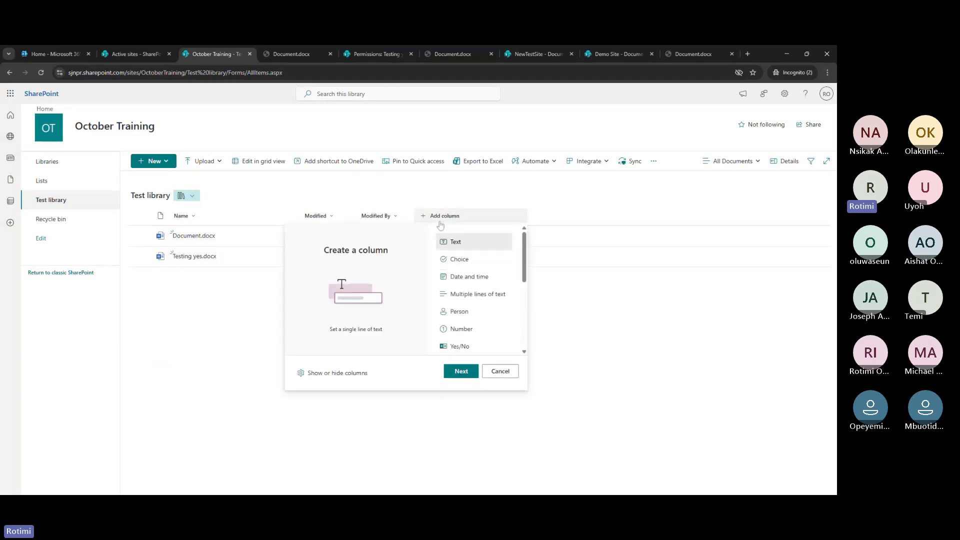
click(337, 374)
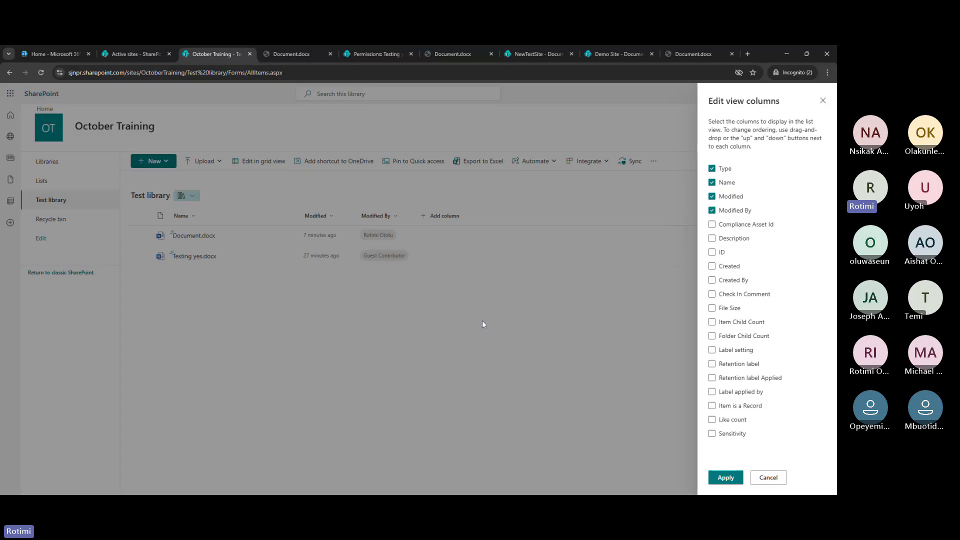
click(714, 309)
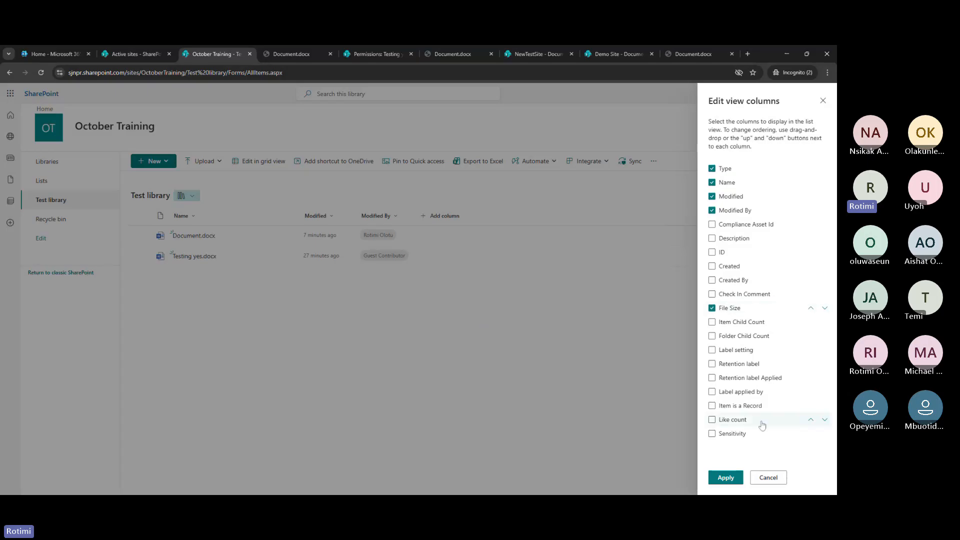
click(725, 479)
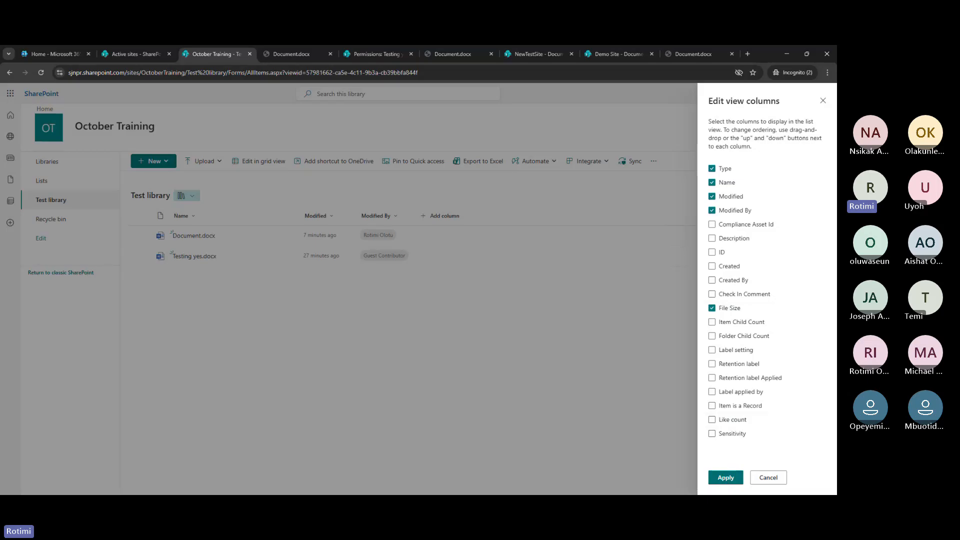
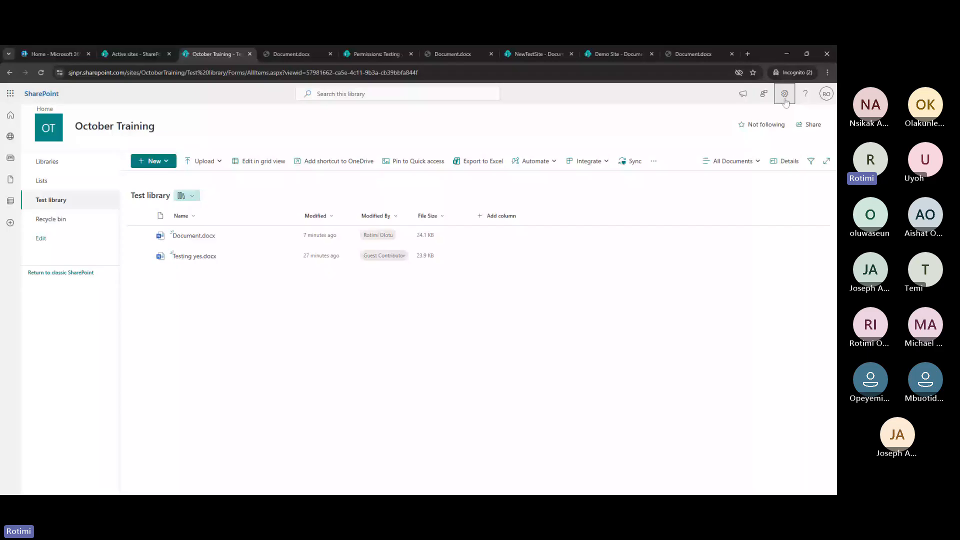
Go from Site information to site settings and open Storage Metrics for October Training
click(785, 95)
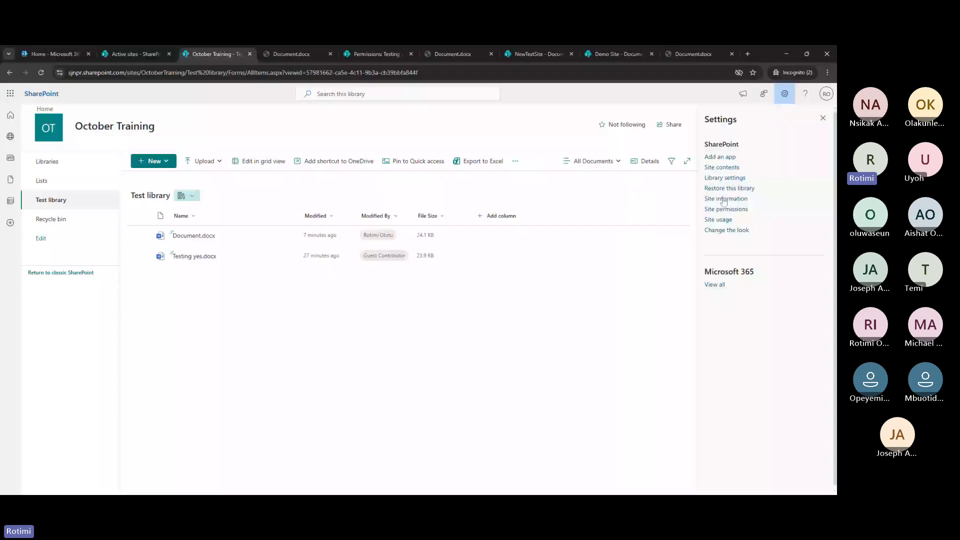
click(724, 199)
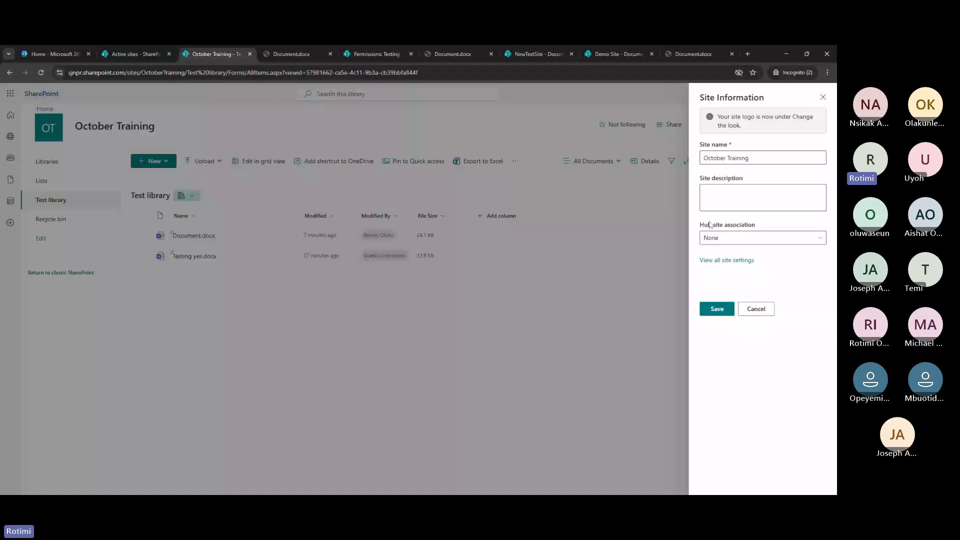
click(731, 260)
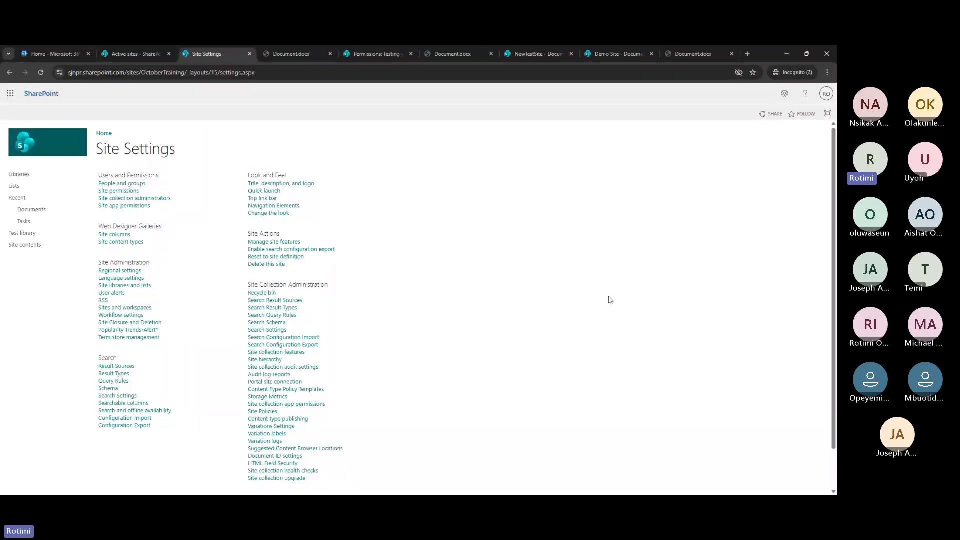
click(268, 397)
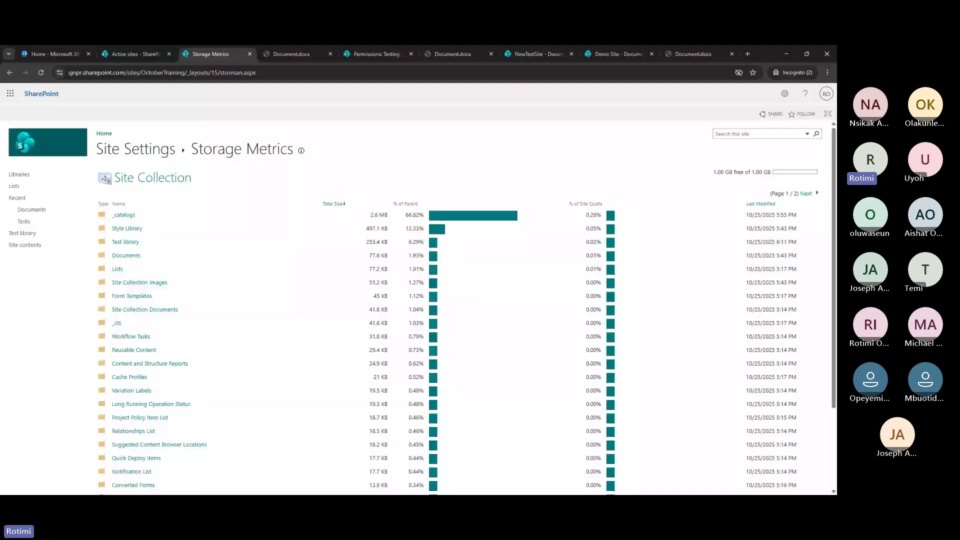
Note the 1.00 GB free space, then open the Test library breakdown showing Document.docx at 130.6 KB
drag(710, 172, 734, 172)
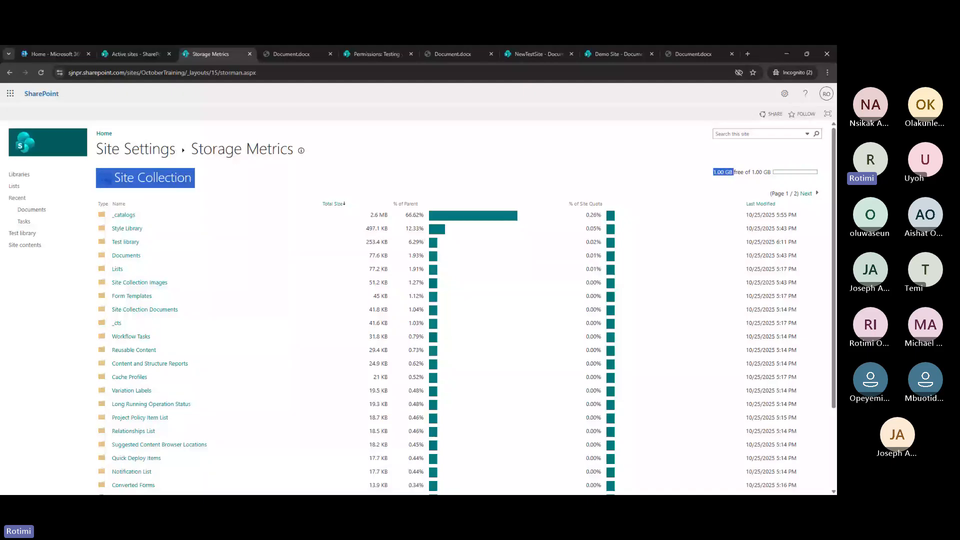
click(719, 184)
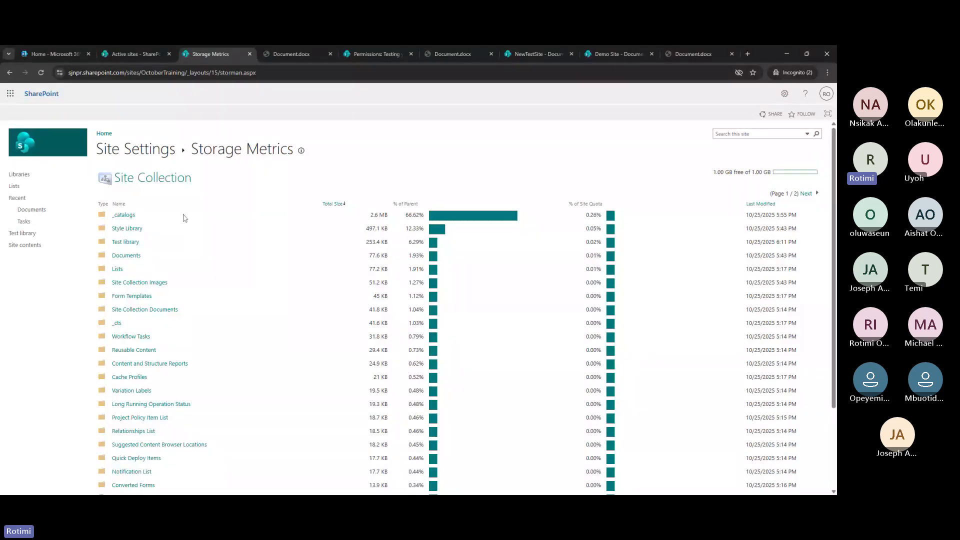
click(123, 242)
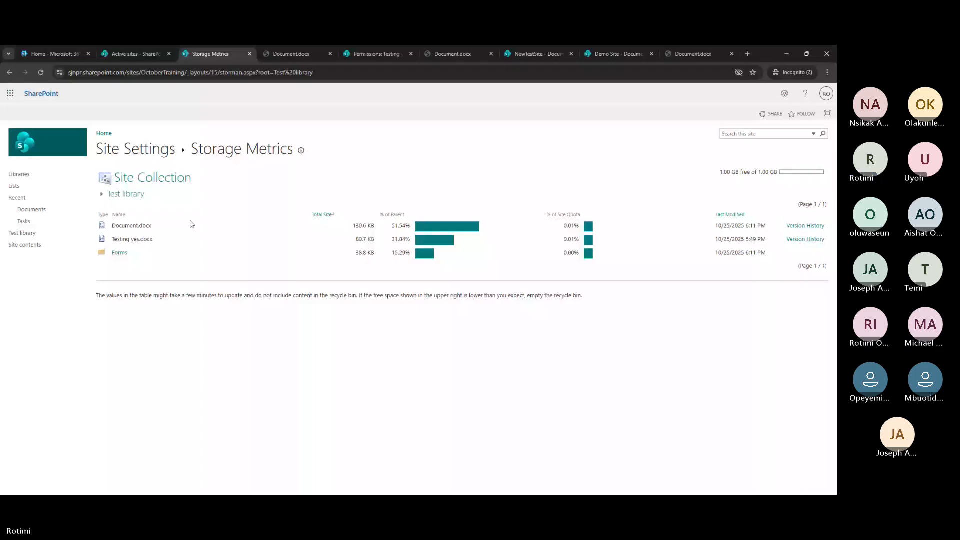
Show Document.docx's version history, listing versions 1.0 through 3.3
click(795, 227)
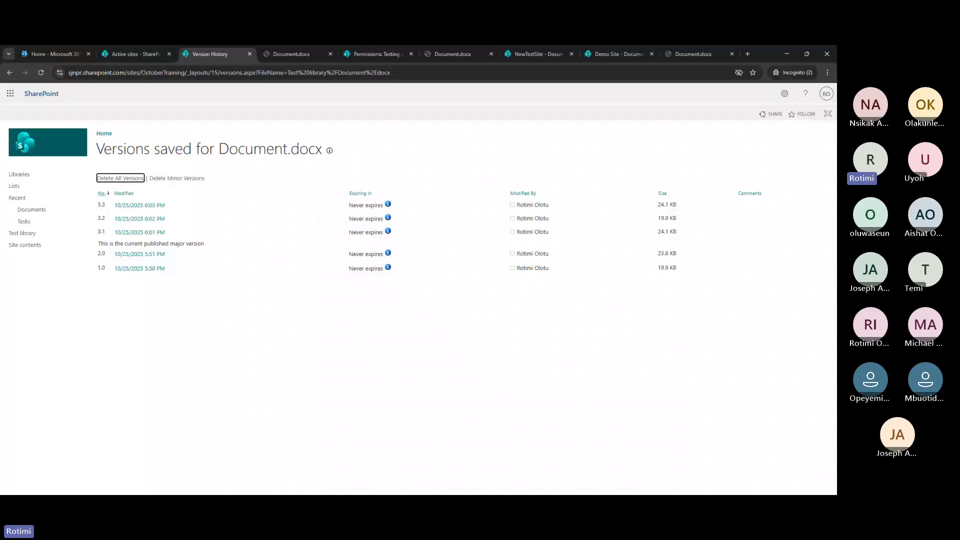
Delete all previous versions of Document.docx, confirm, and go to Site contents
click(129, 180)
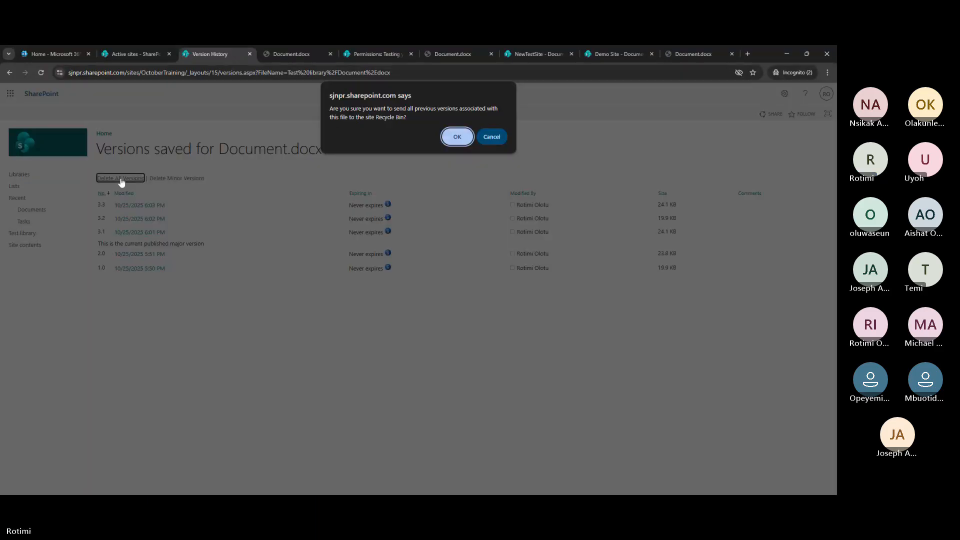
click(463, 140)
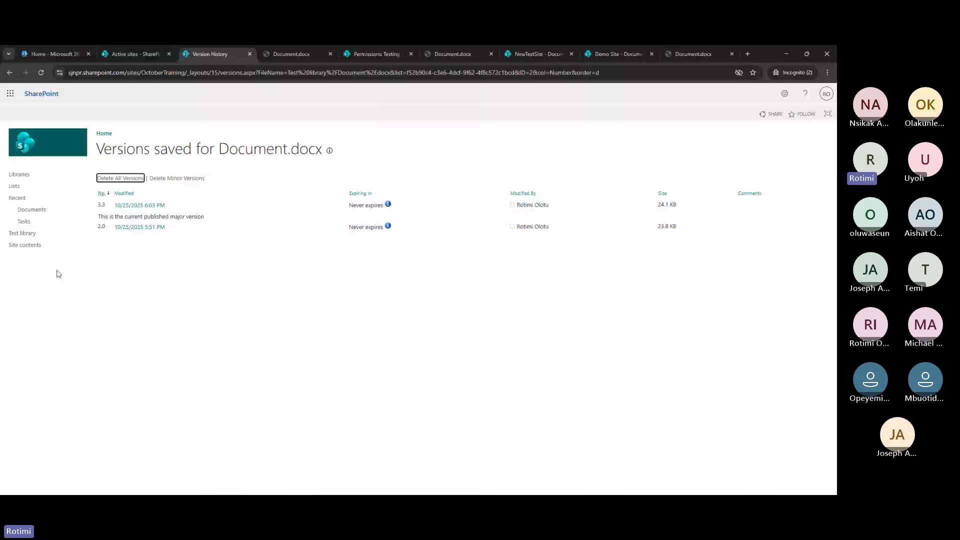
click(31, 248)
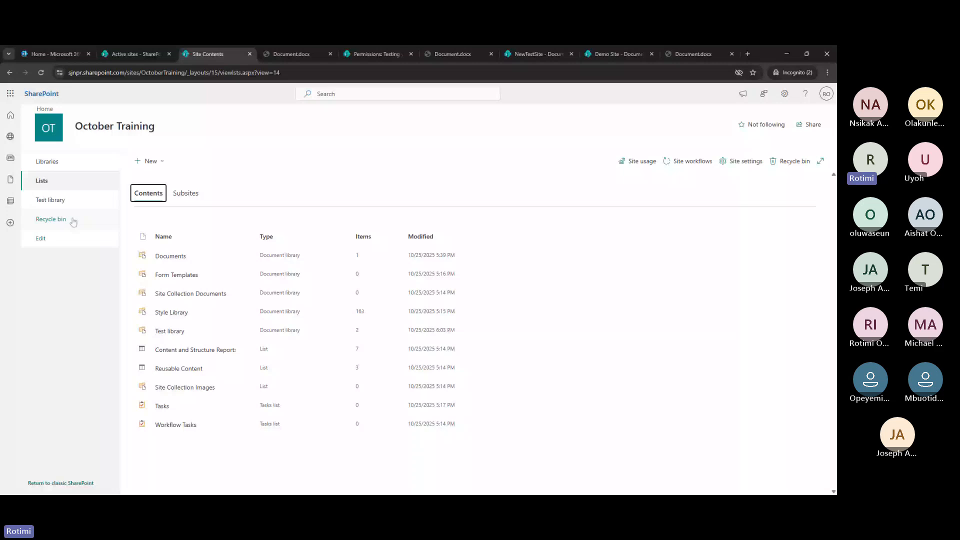
Select Document.docx versions 3.2 and 3.1 in the recycle bin, then return to Test library
click(51, 219)
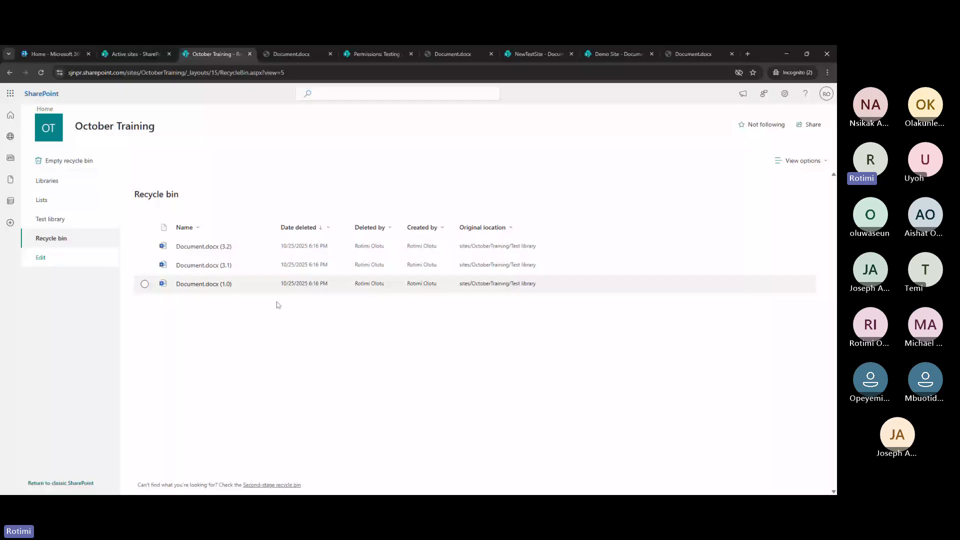
click(145, 246)
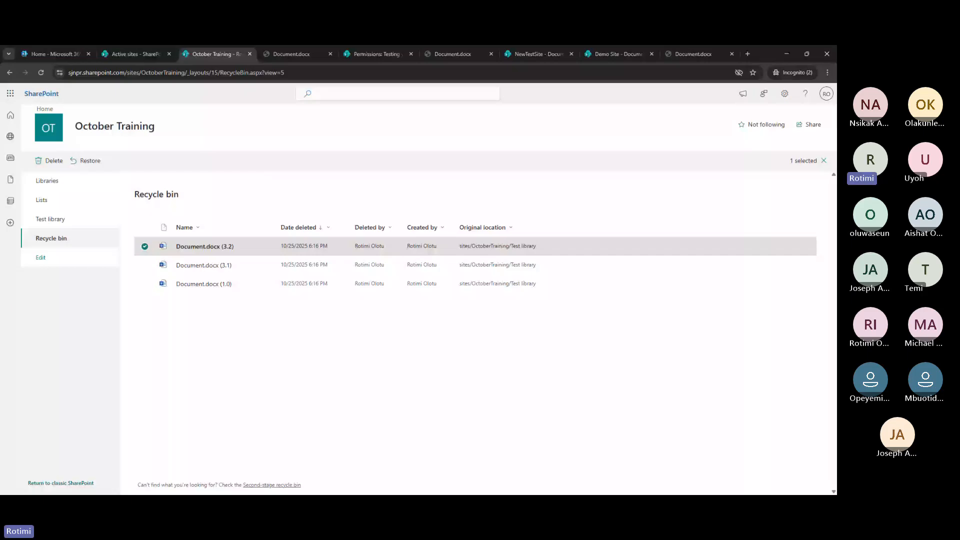
click(145, 265)
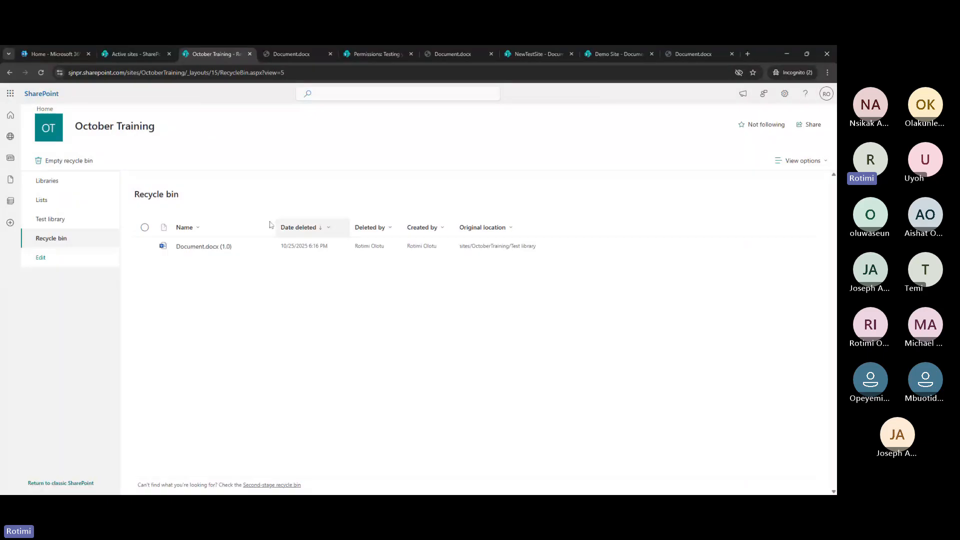
click(55, 218)
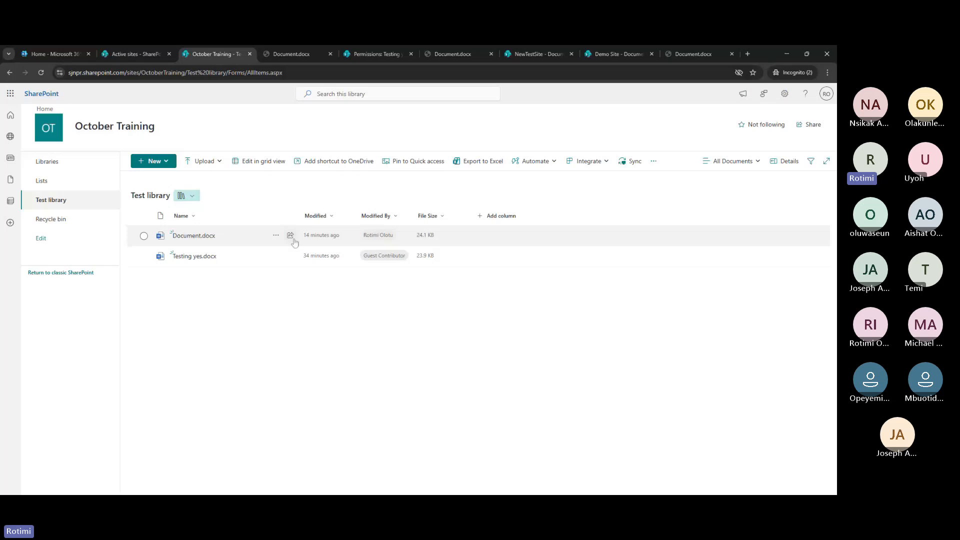
click(276, 243)
click(275, 241)
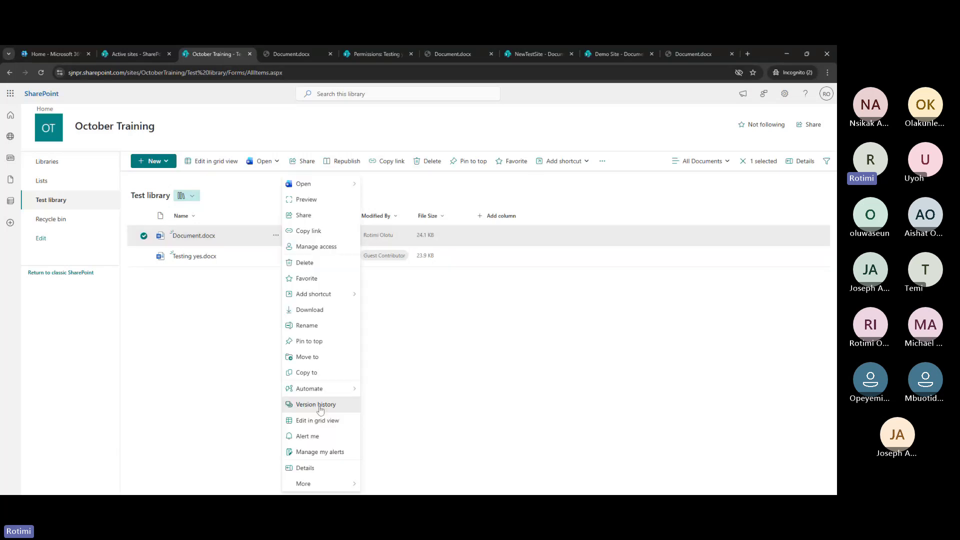
click(321, 407)
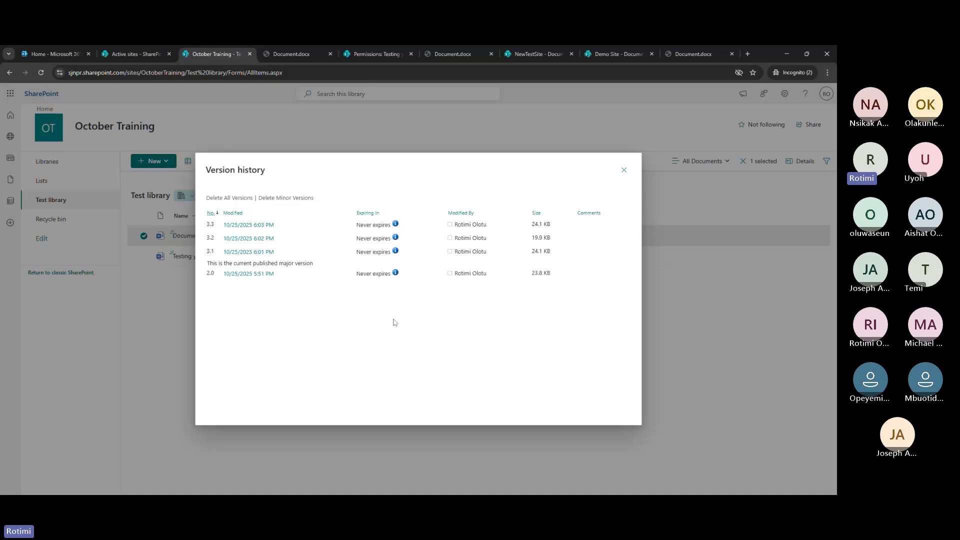
click(624, 170)
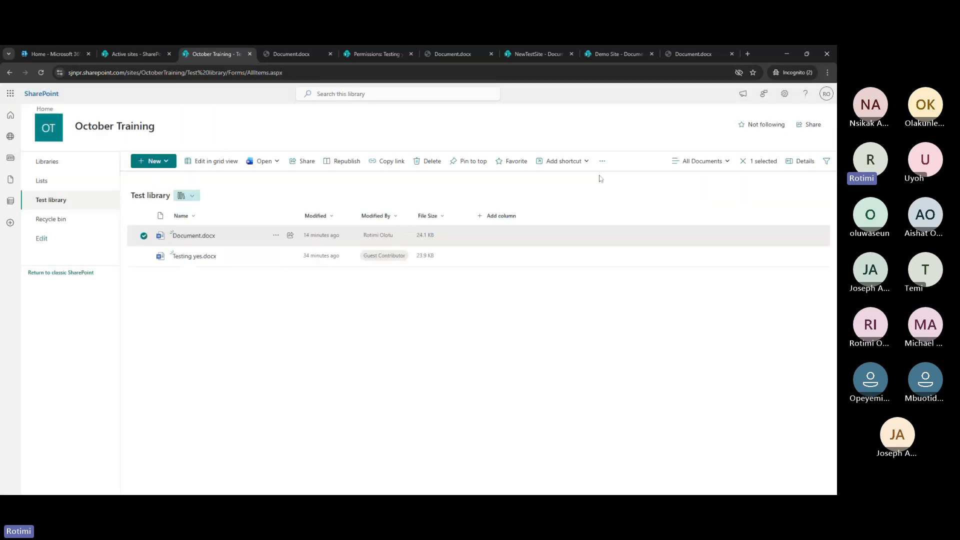
In the recycle bin, select and deselect the remaining Document.docx (1.0) entry
click(62, 222)
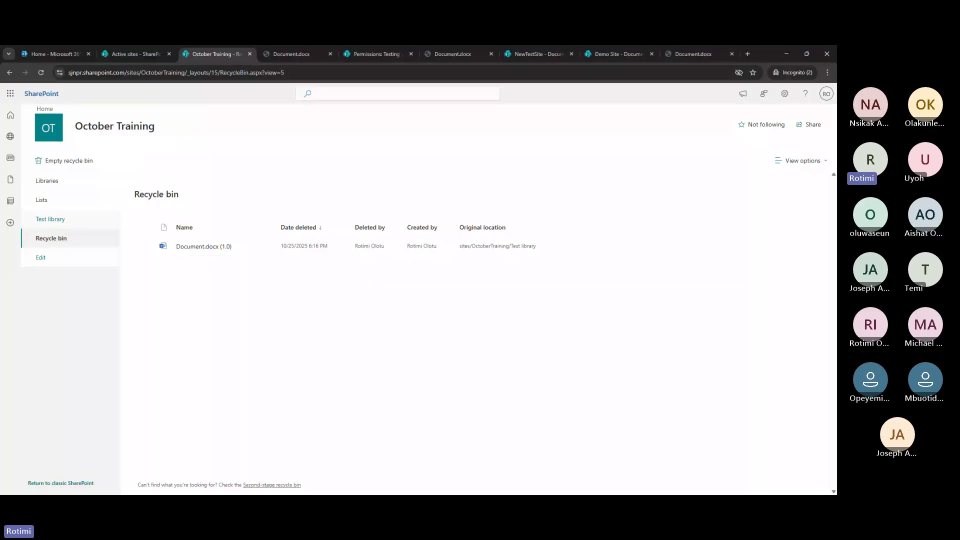
click(50, 219)
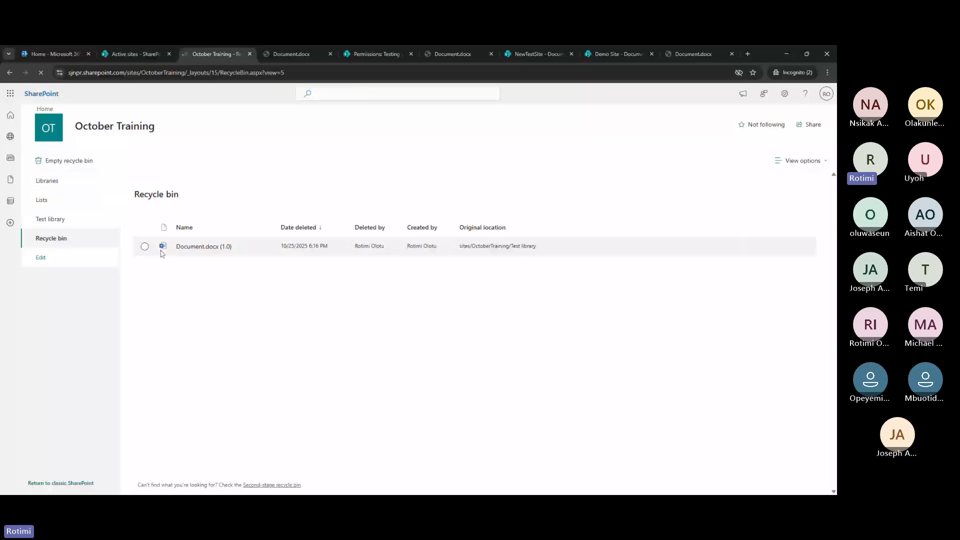
click(161, 253)
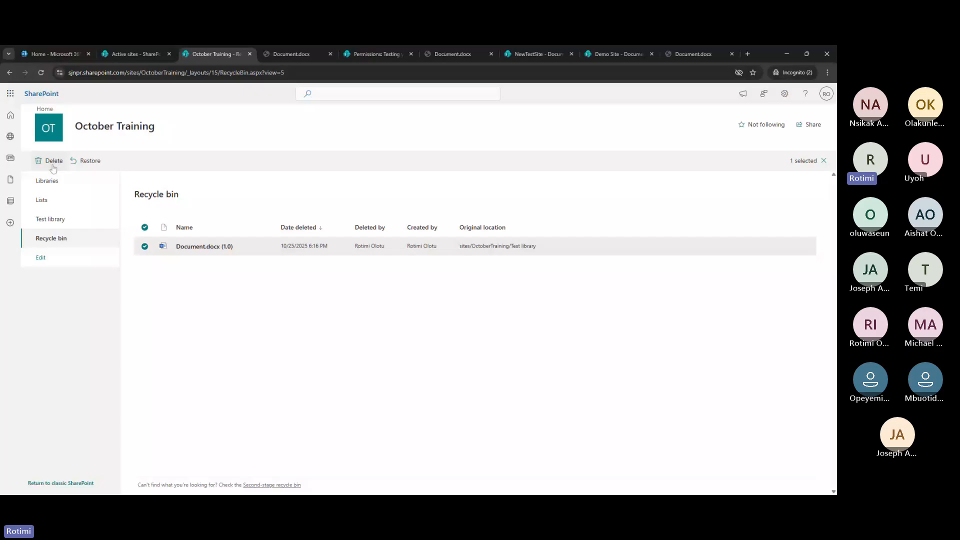
click(242, 312)
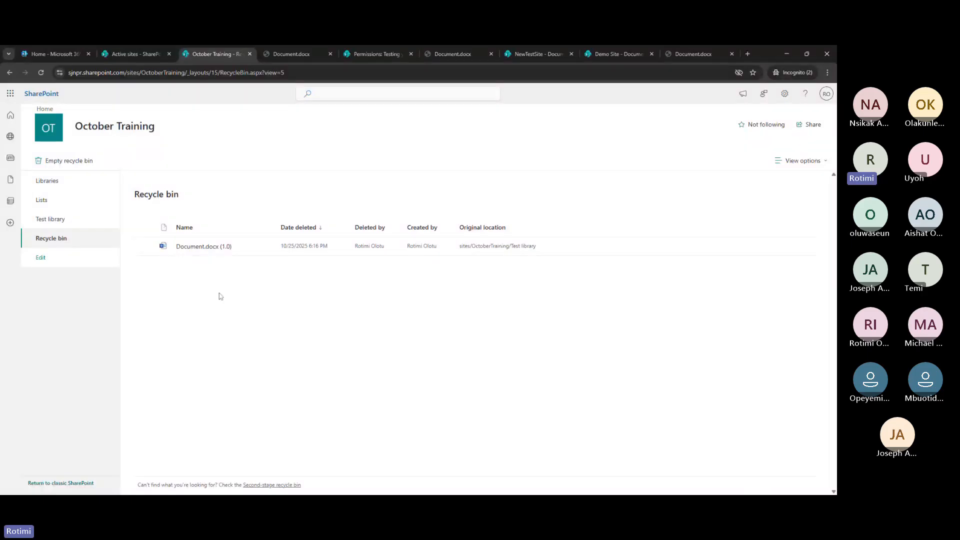
click(145, 246)
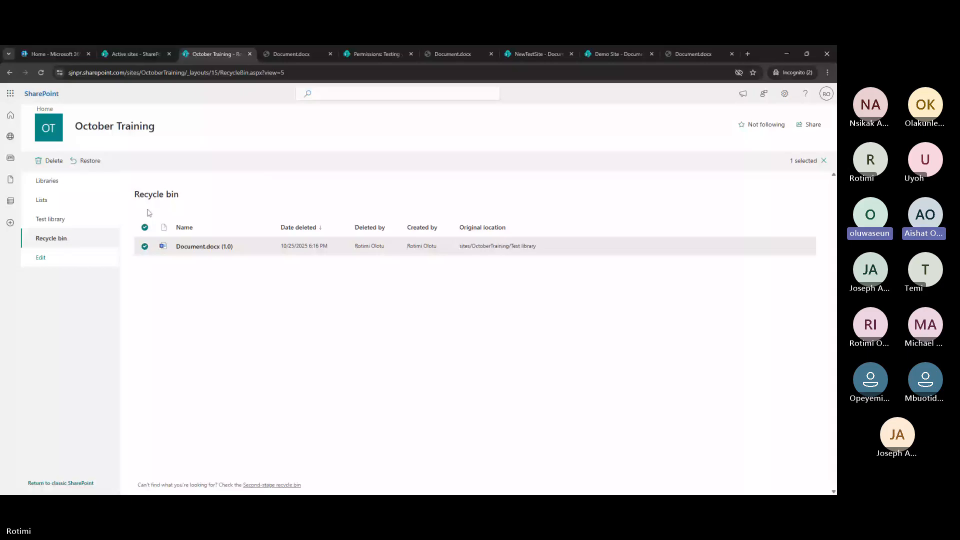
click(145, 227)
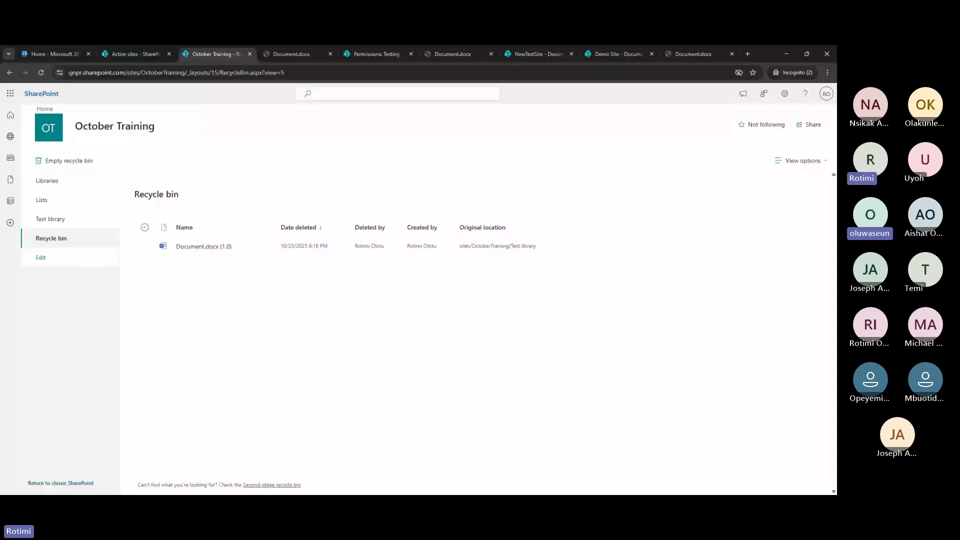